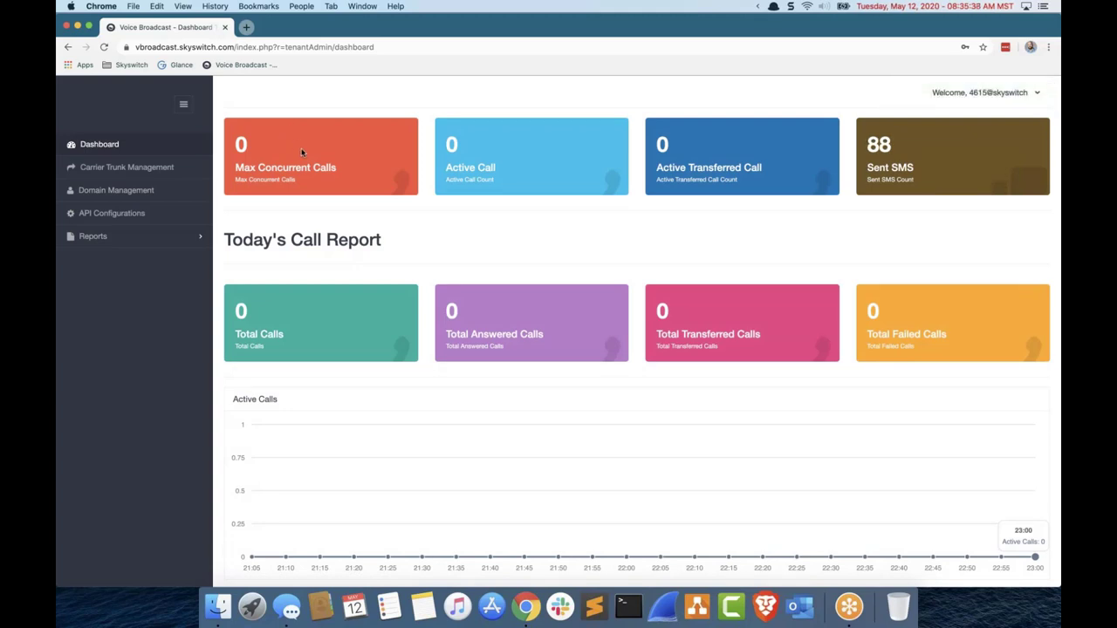
Step: Open Domain Management and locate the avdialertest.15611.service domain in the Domains table
left_click(169, 201)
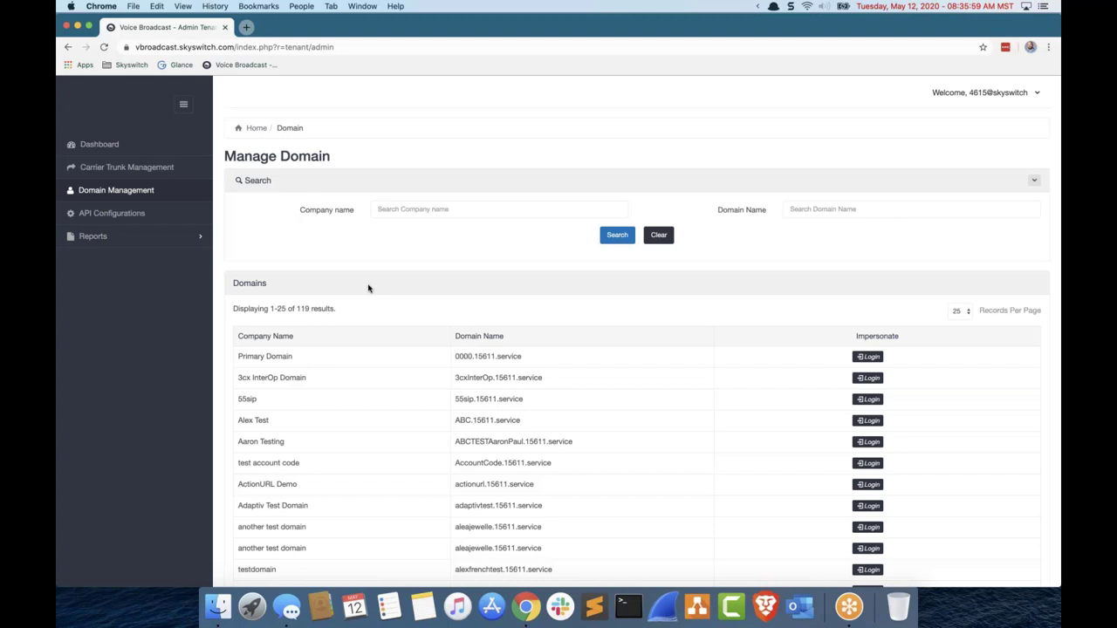
scroll(532, 341, "down", 2)
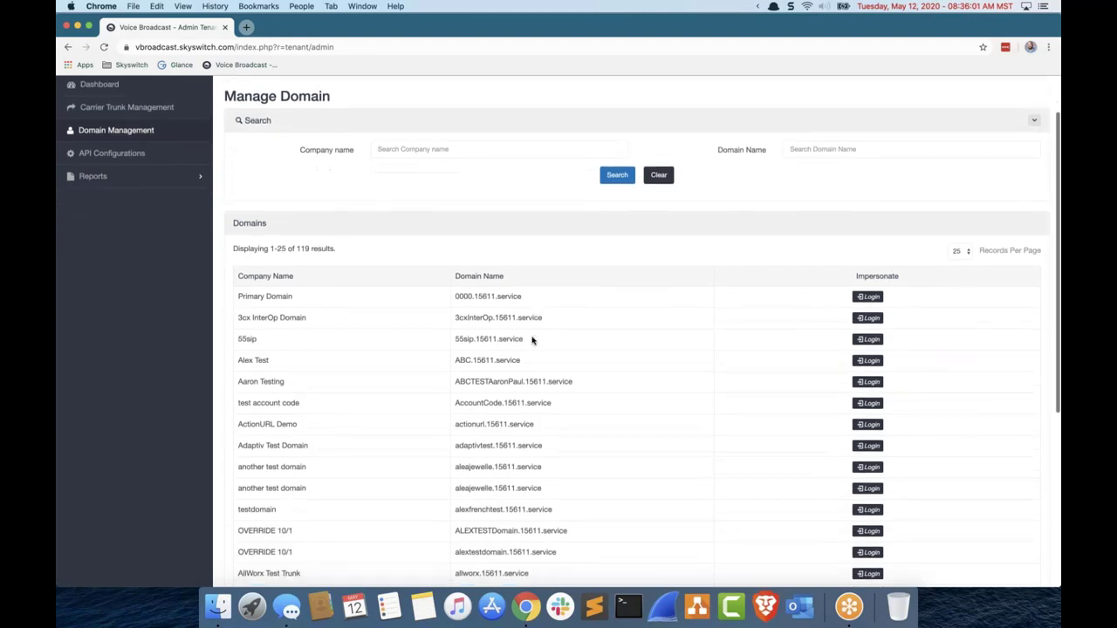
scroll(532, 340, "down", 3)
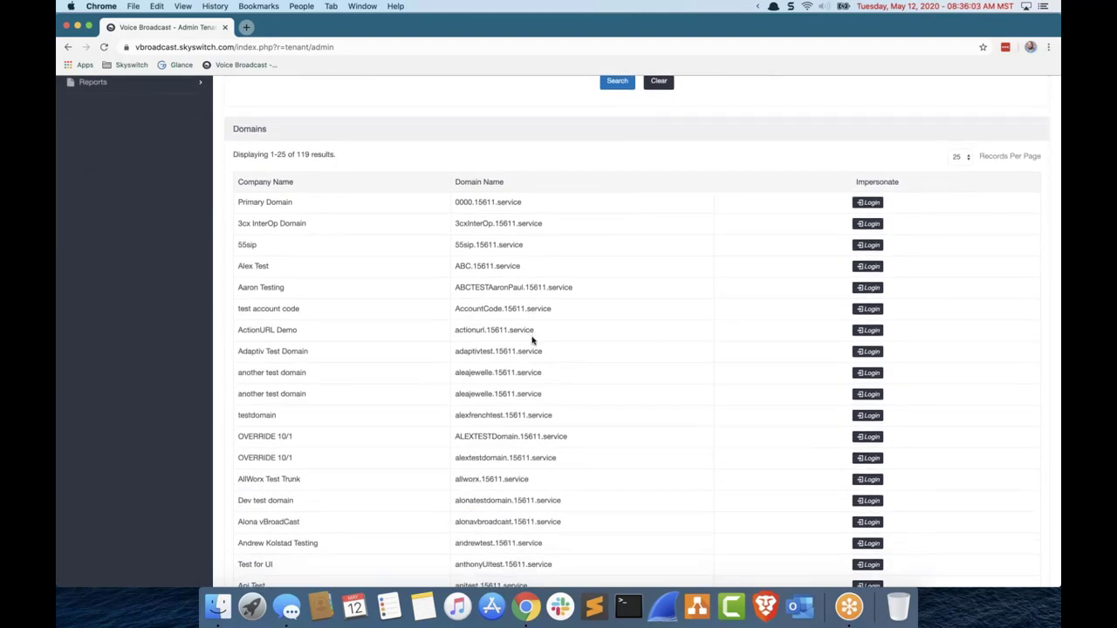
scroll(532, 340, "up", 3)
scroll(532, 340, "down", 7)
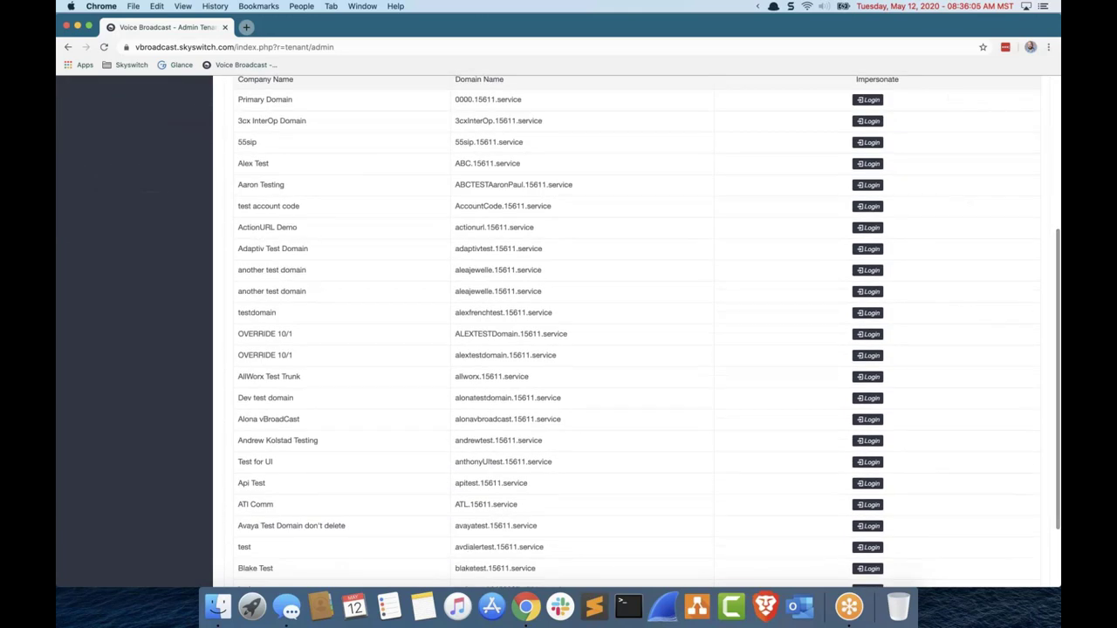
scroll(558, 419, "down", 3)
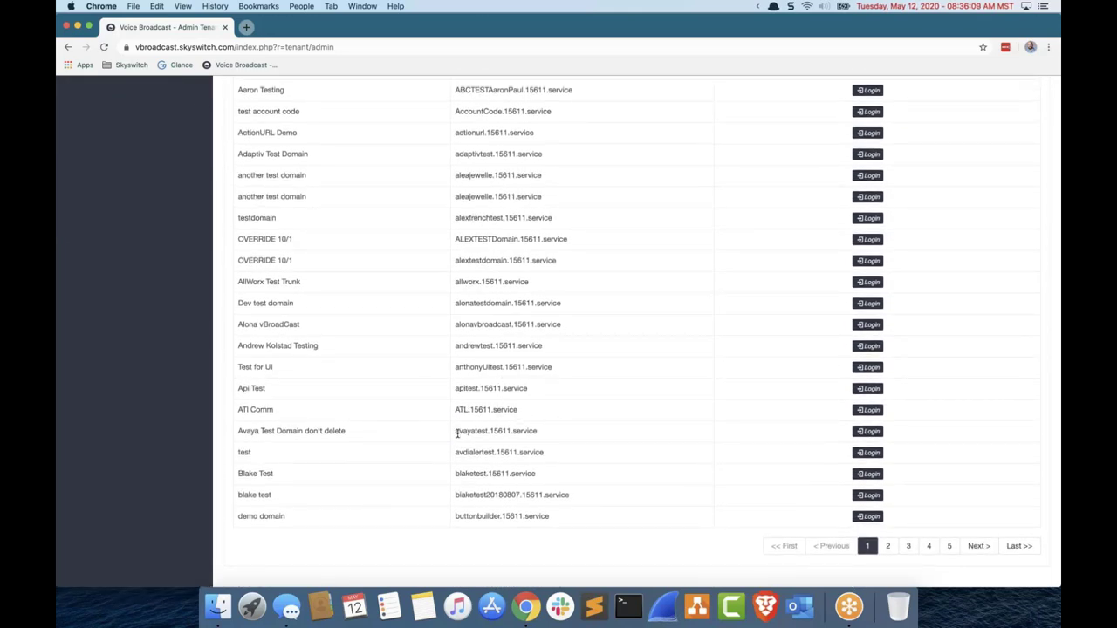
left_click_drag(459, 459, 651, 463)
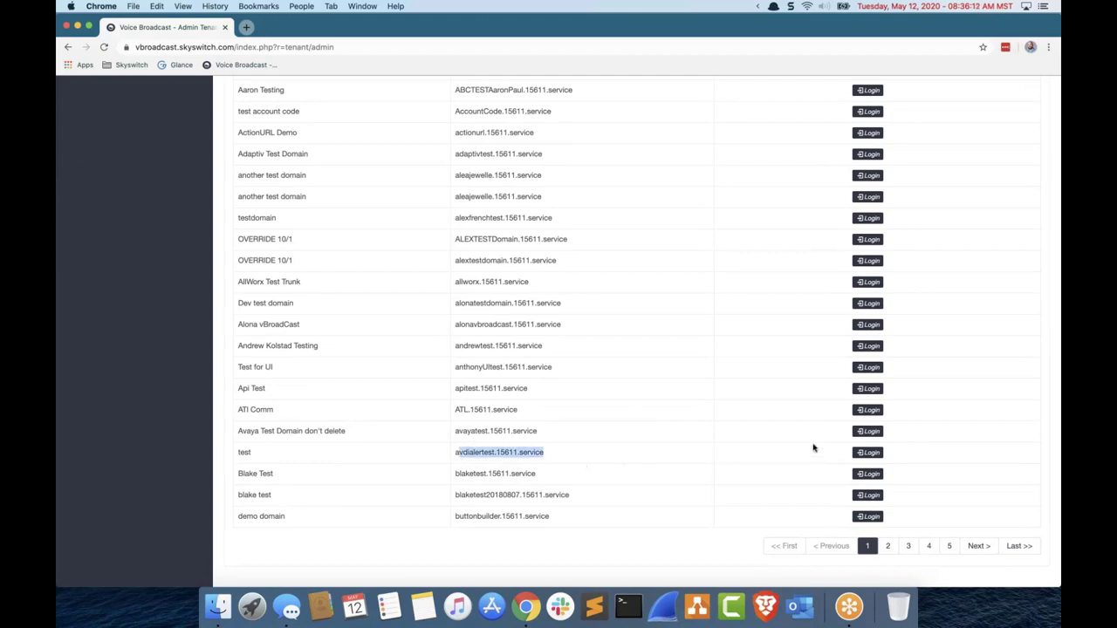
Step: Log in as the 'test' domain's admin and view its empty Unsubscribed SMS Numbers list
left_click(867, 453)
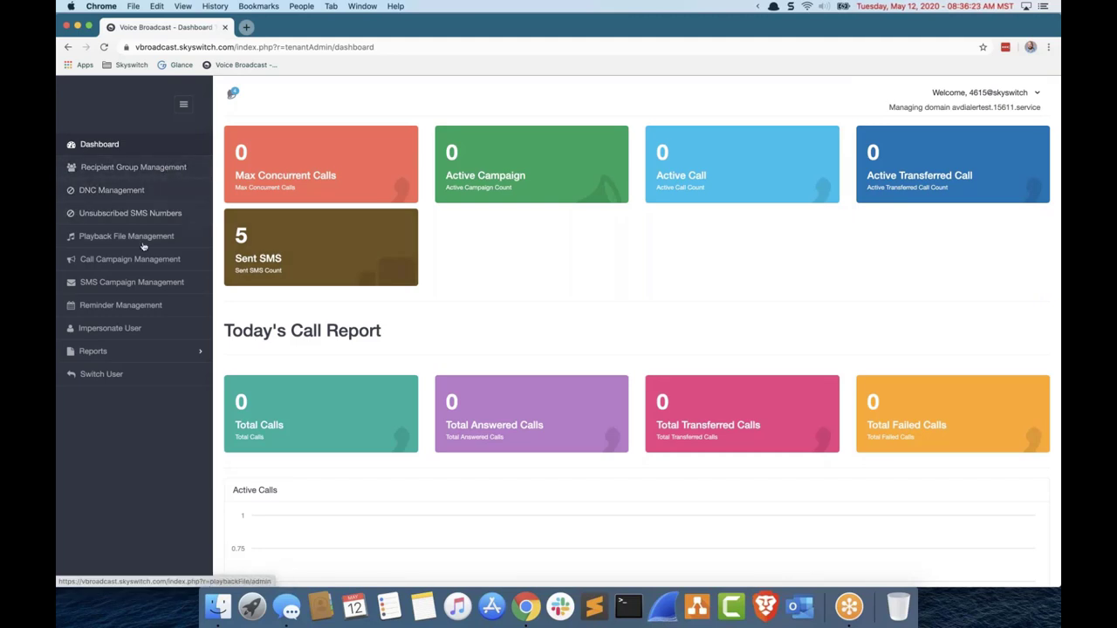
left_click(151, 170)
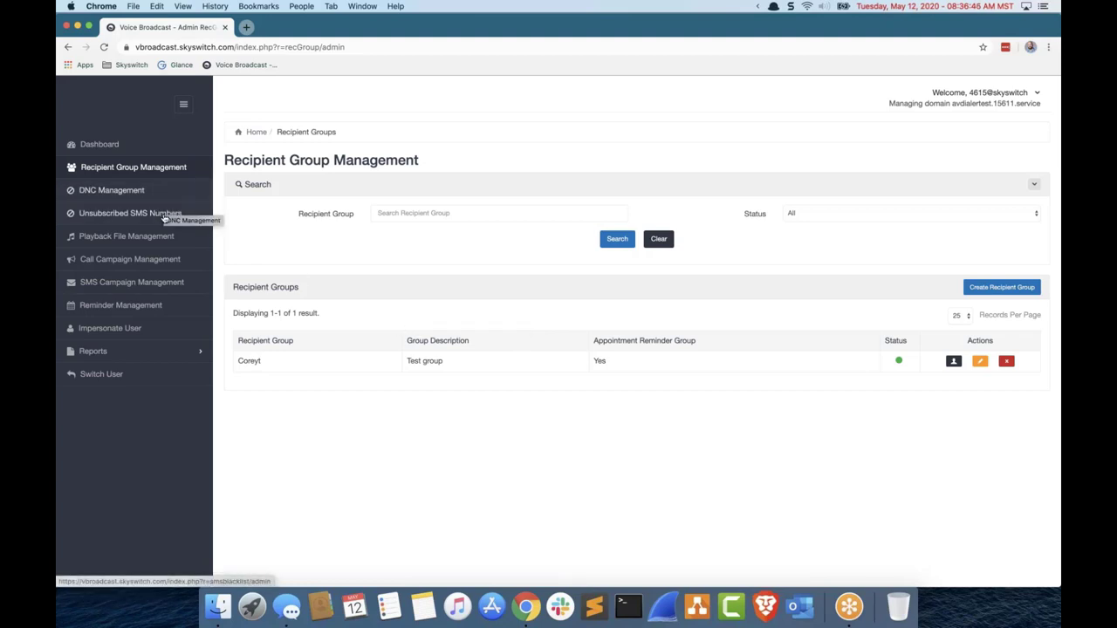
left_click(164, 217)
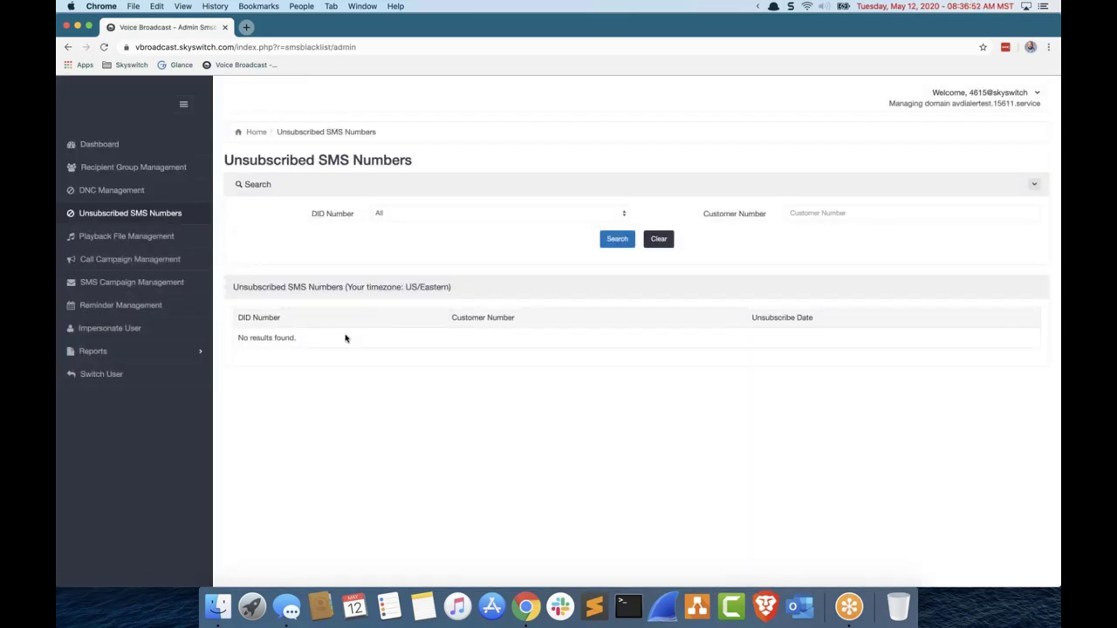
Step: Check the DNC, Reminder and Reports pages, then return to Recipient Group Management
left_click(134, 191)
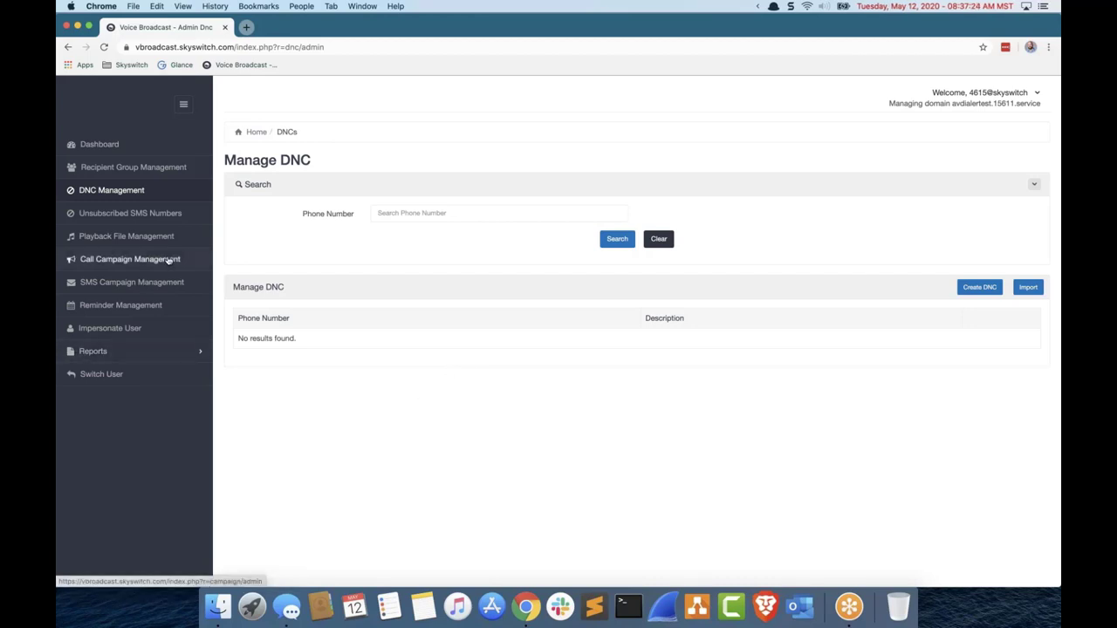
left_click(121, 306)
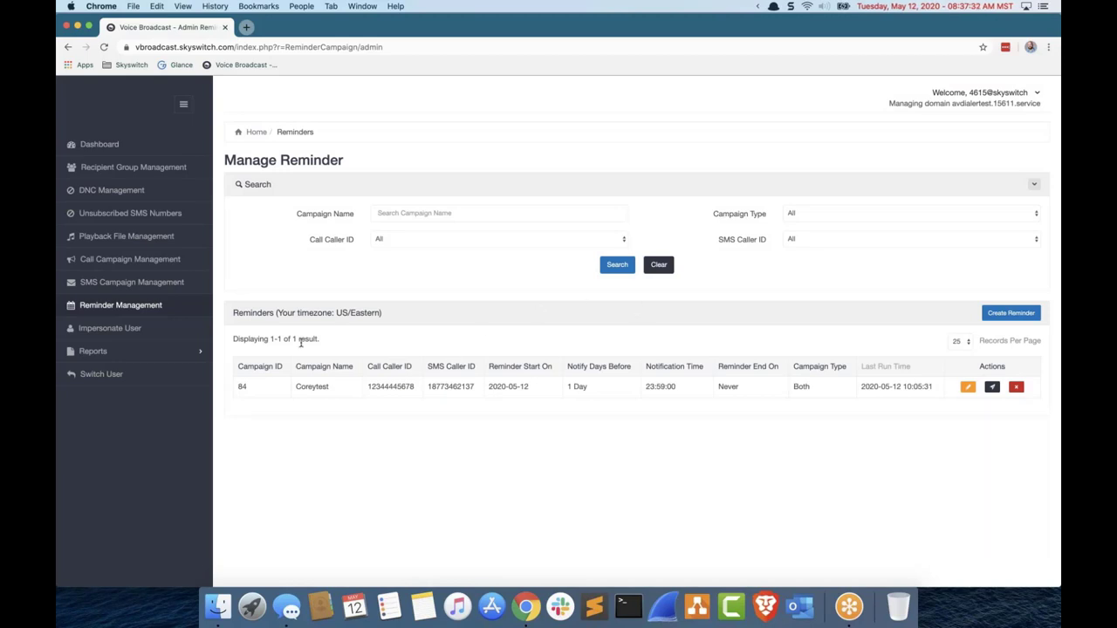
left_click(190, 352)
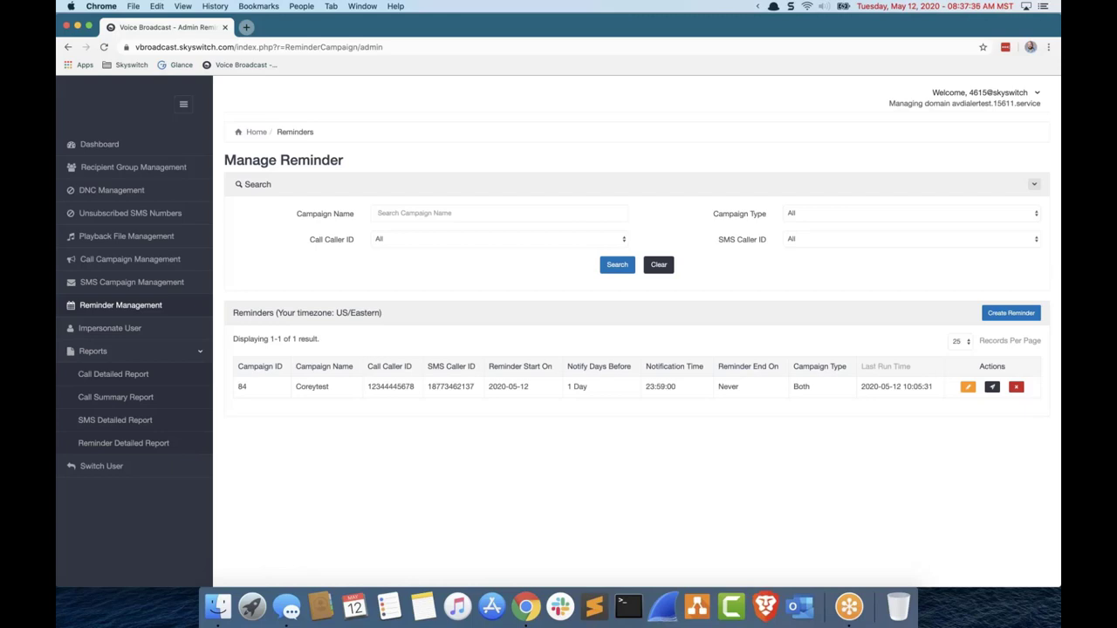
left_click(103, 172)
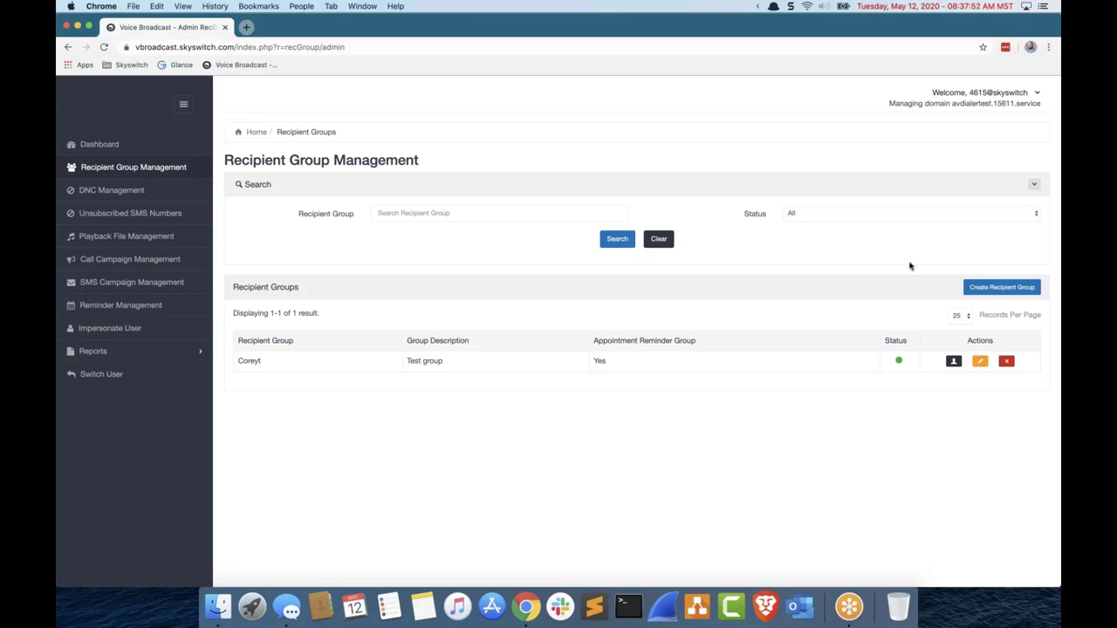
Step: Create a recipient group named 'webinar' with description 'webinar', set as an appointment reminder group
left_click(987, 286)
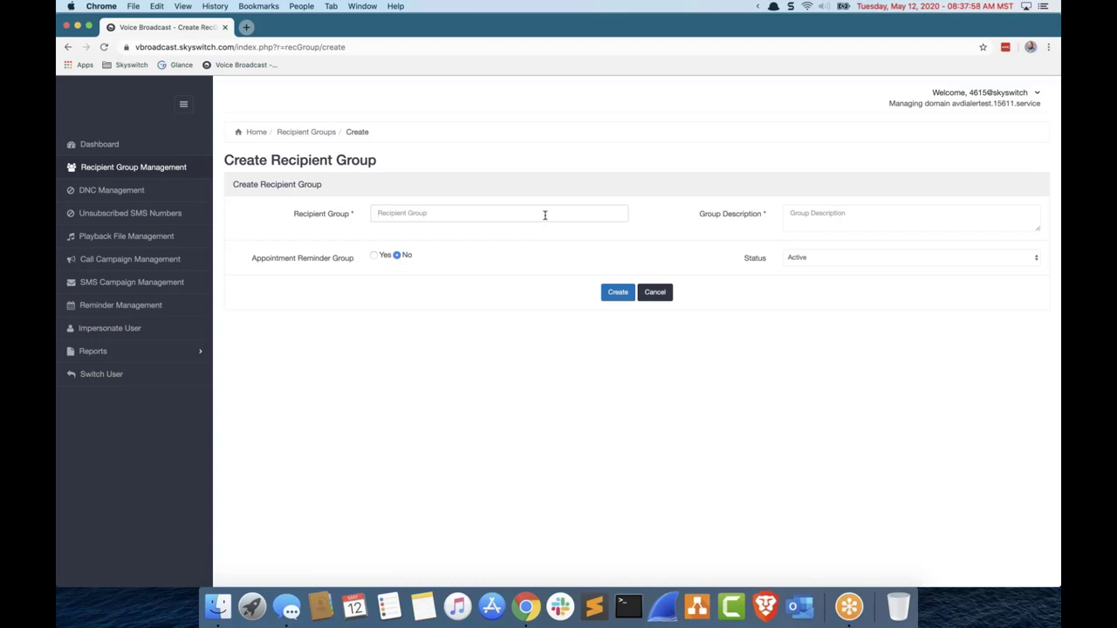
type("webinar")
key("Tab")
type("webinar")
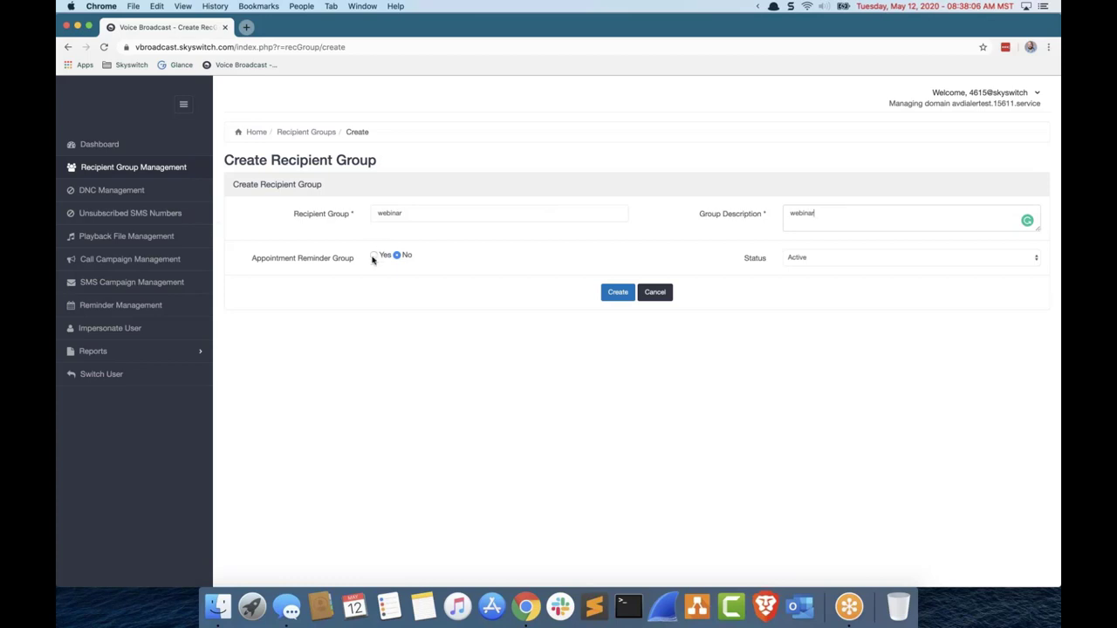
left_click(373, 257)
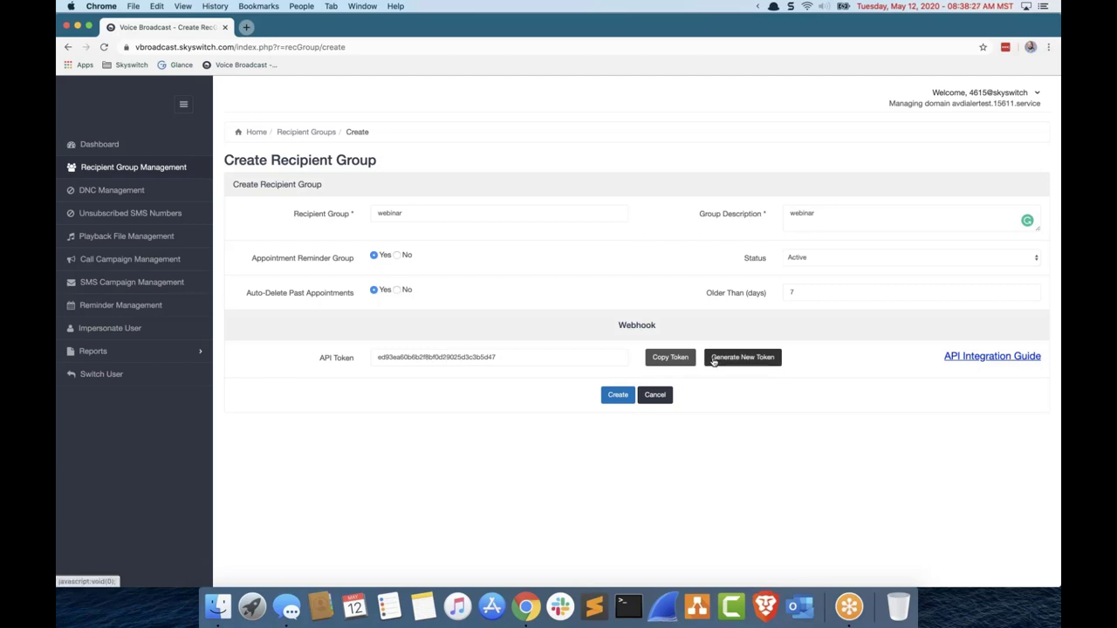
left_click(618, 396)
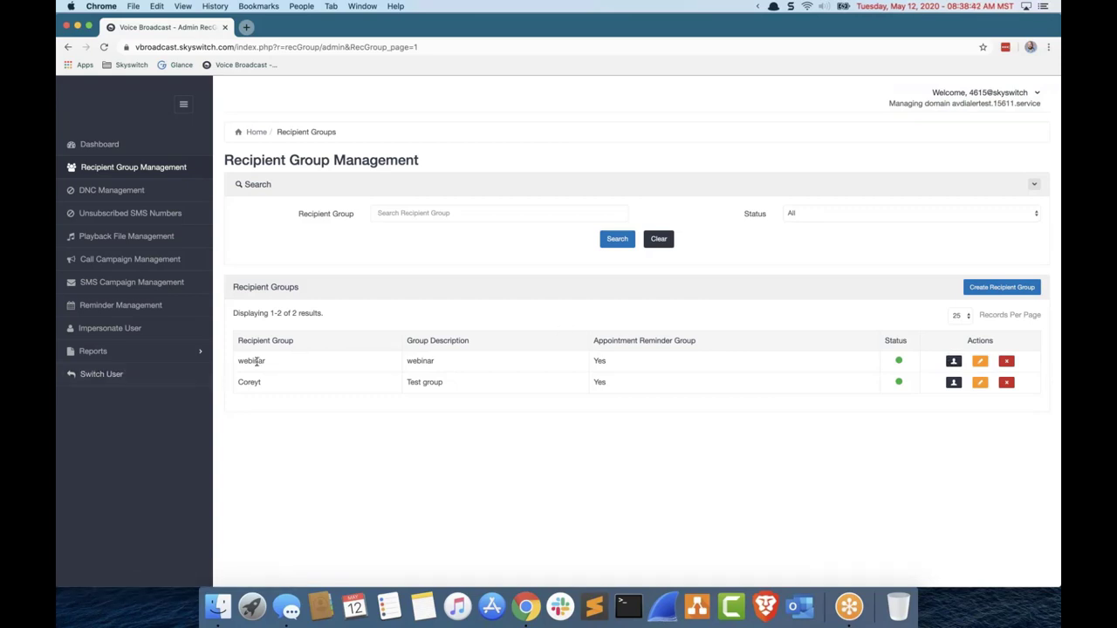
Step: Start a new recipient in the webinar group, entering the contact's name and phone number
left_click(951, 361)
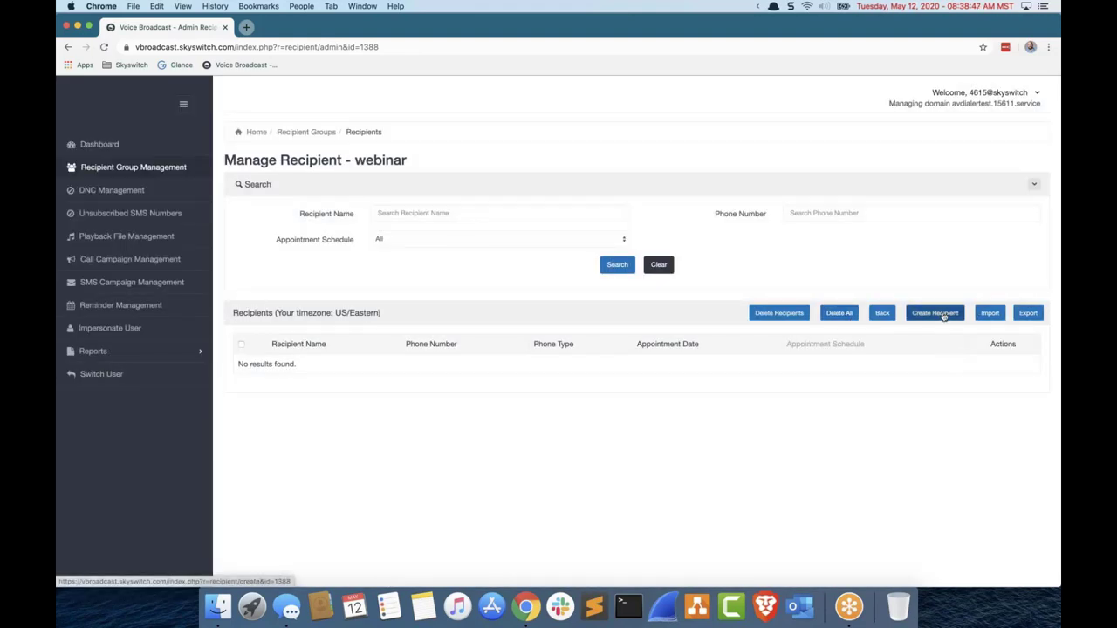
left_click(934, 314)
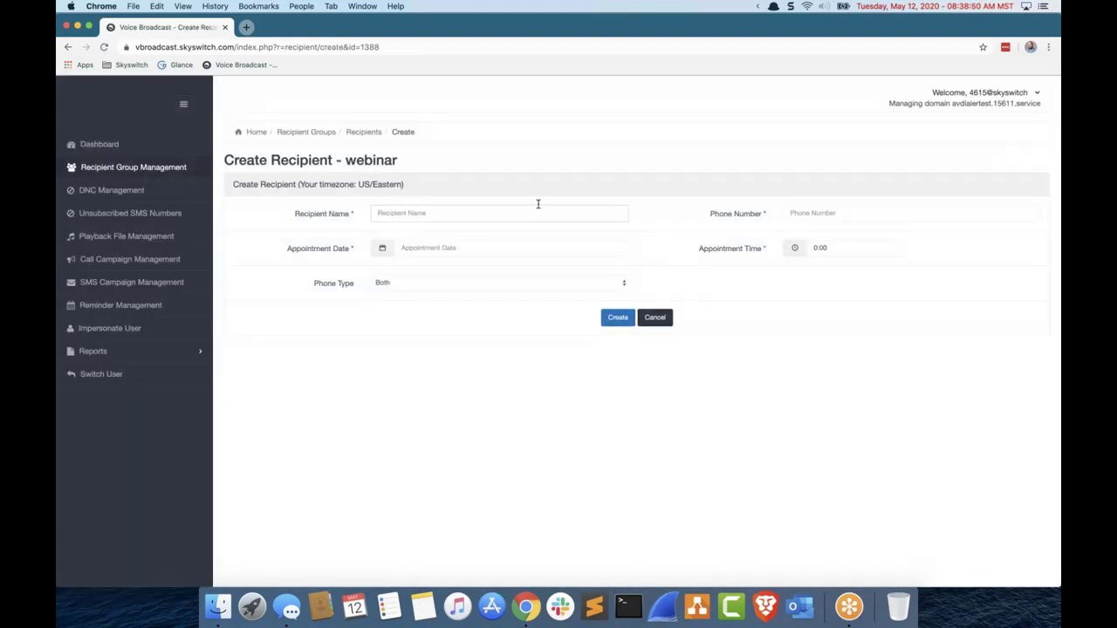
type("Cle")
key("BackSpace")
key("BackSpace")
key("BackSpace")
key("Tab")
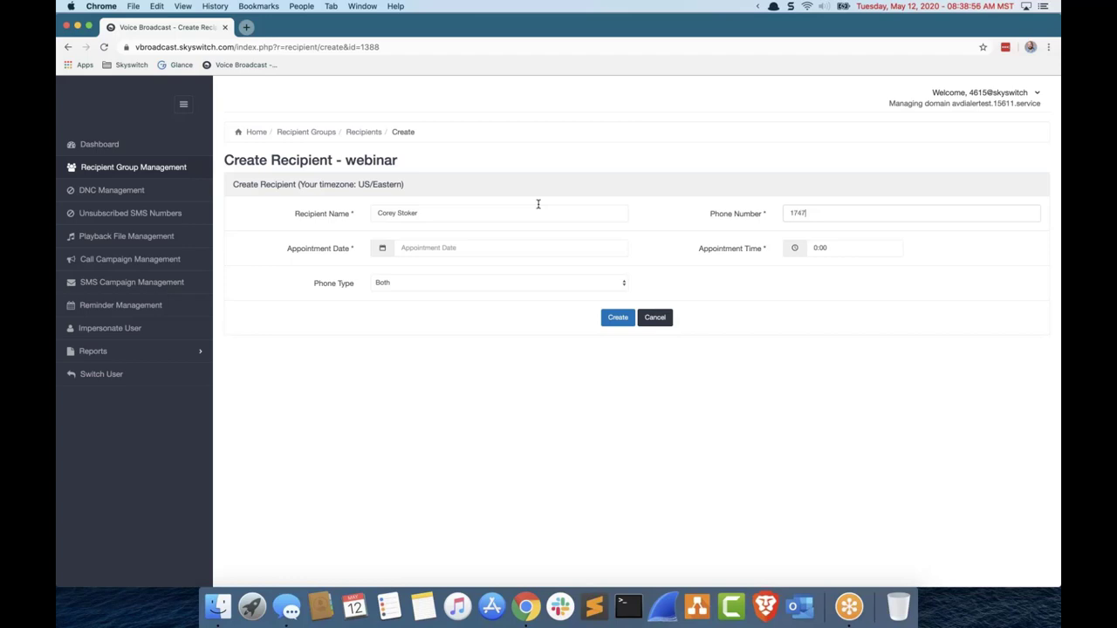
Step: Set the appointment to 2020-05-13 at 12:00 with phone type SMS and save the recipient
left_click(576, 253)
left_click(451, 328)
left_click(458, 293)
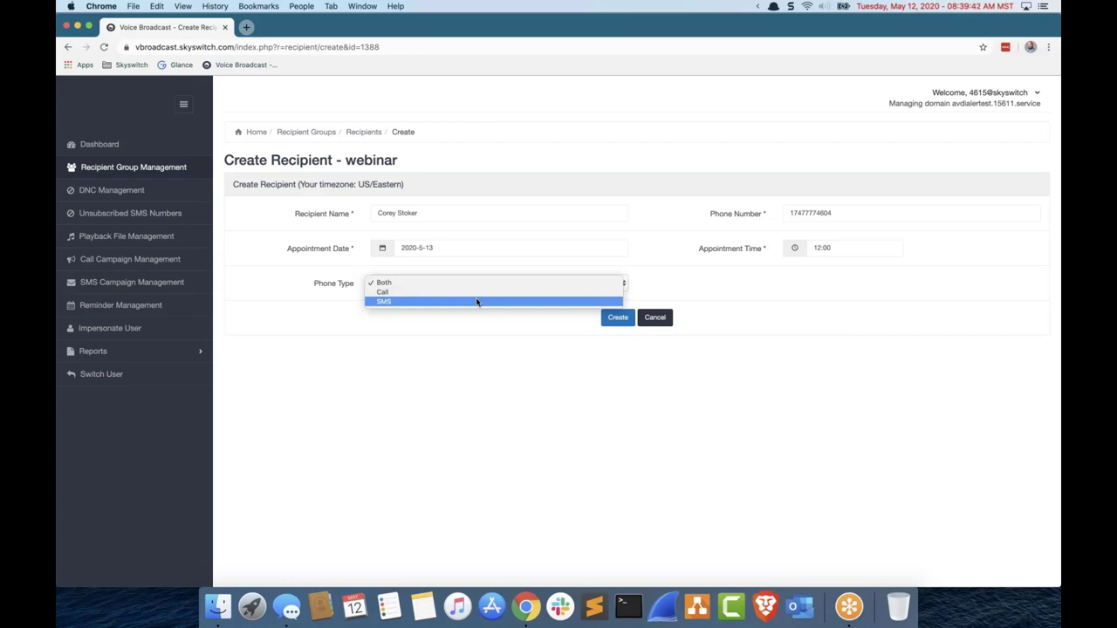
left_click(477, 302)
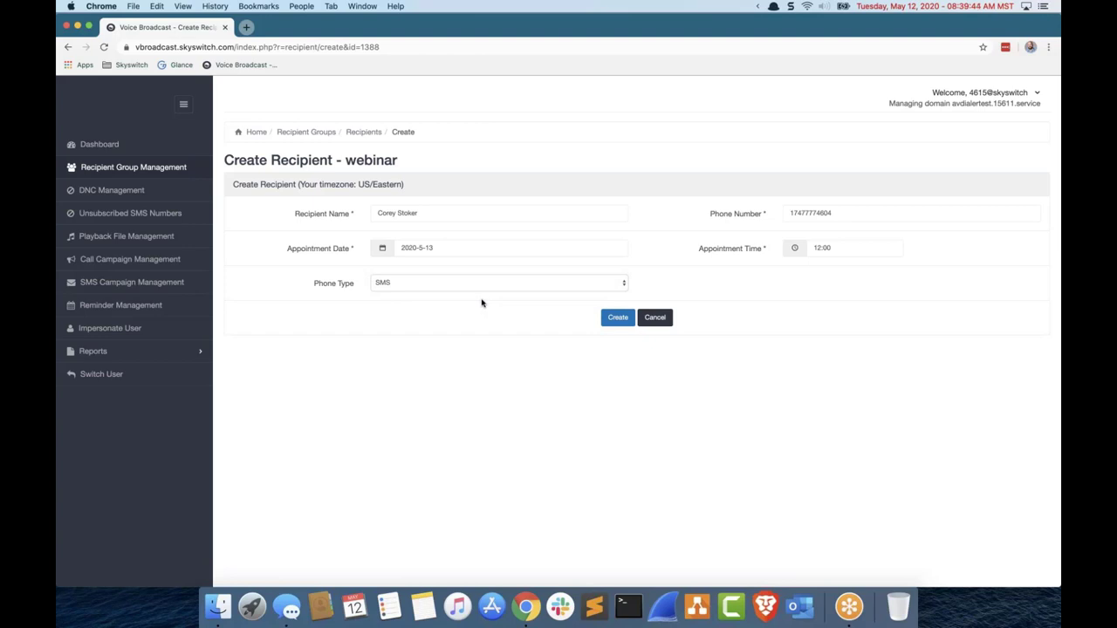
left_click(621, 318)
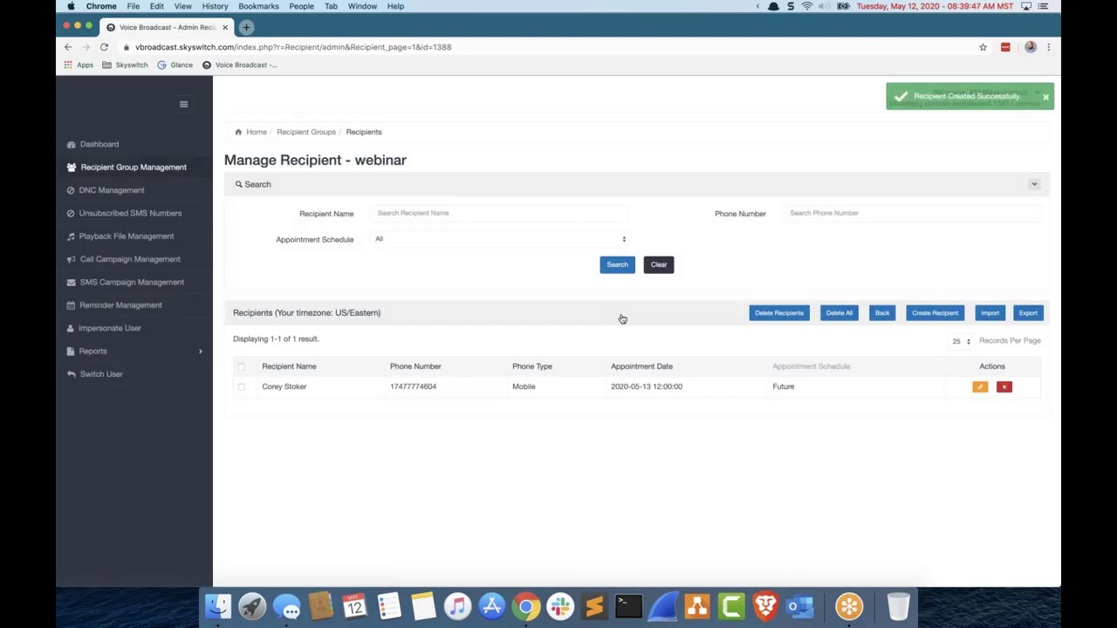
Step: Start a new reminder campaign named 'Webinar Campaign'
left_click(174, 304)
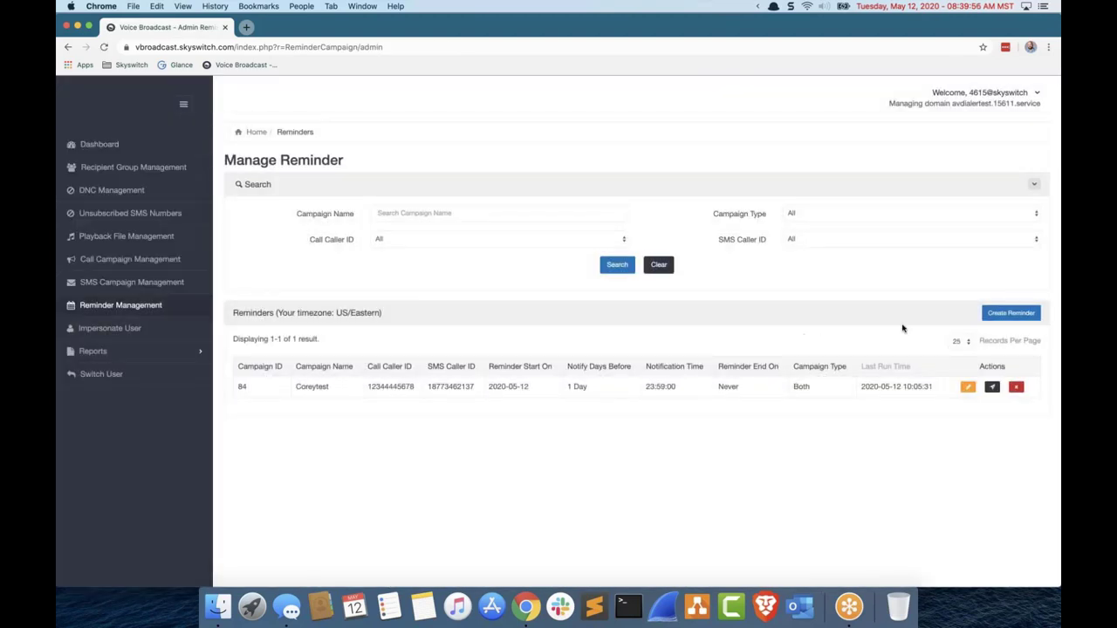
left_click(1011, 318)
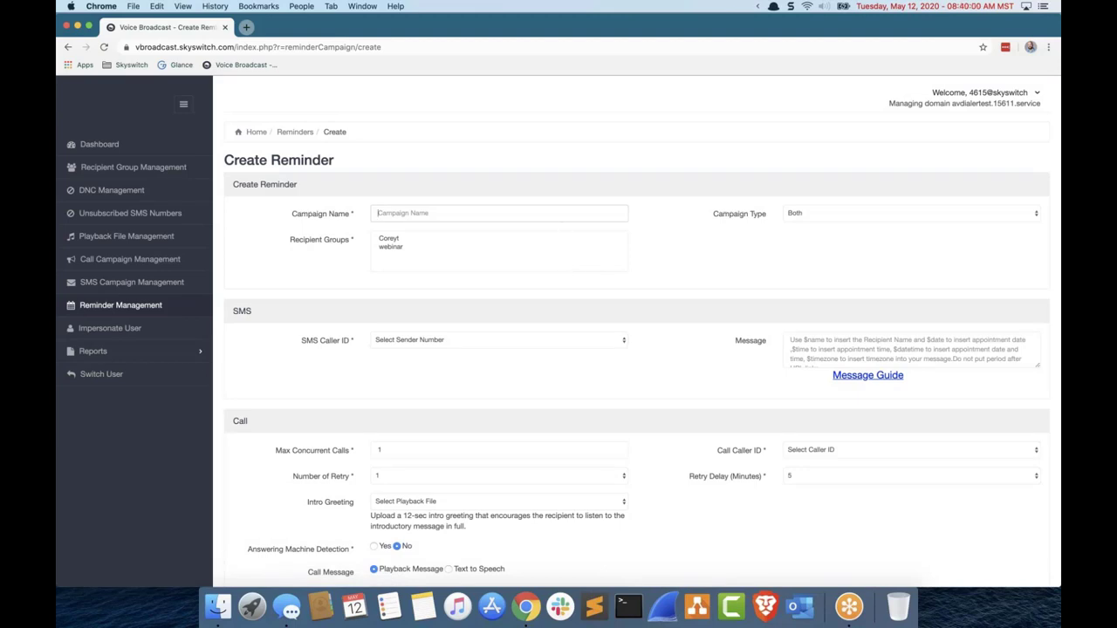
left_click(561, 218)
type("W")
key("BackSpace")
type("Webinar Campaign")
Step: Keep the campaign type as Both and select the webinar recipient group
left_click(843, 213)
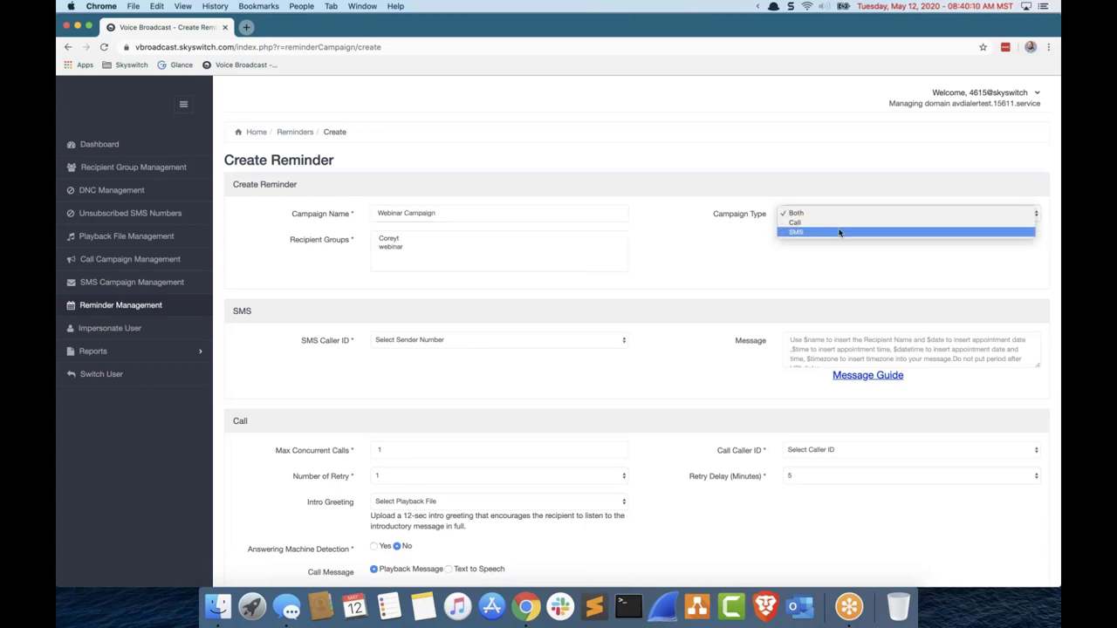
left_click(757, 230)
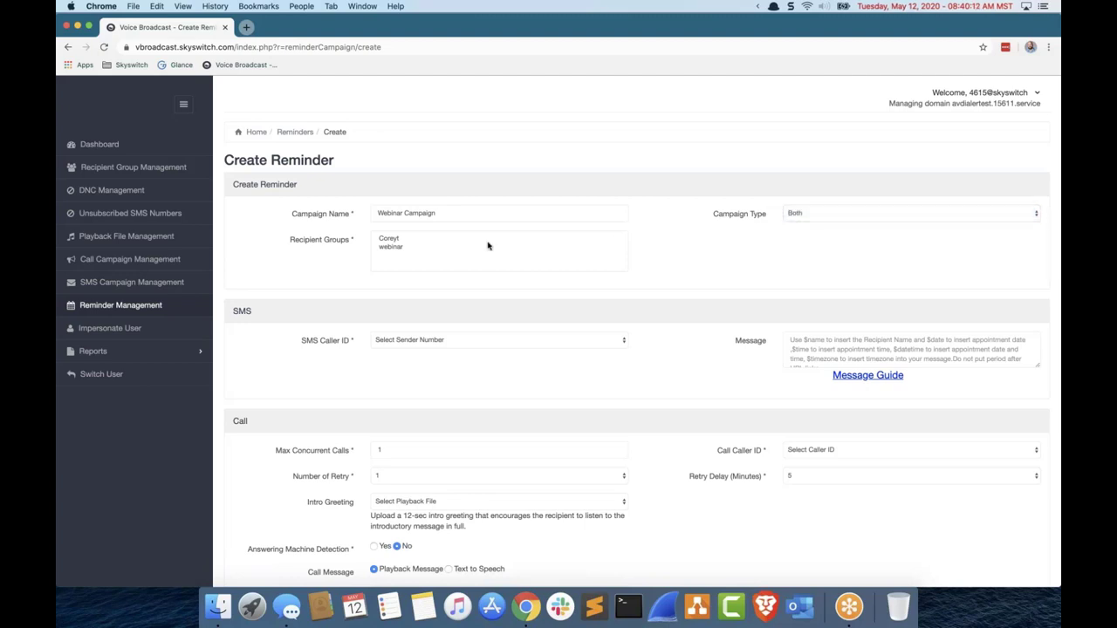
left_click(411, 247)
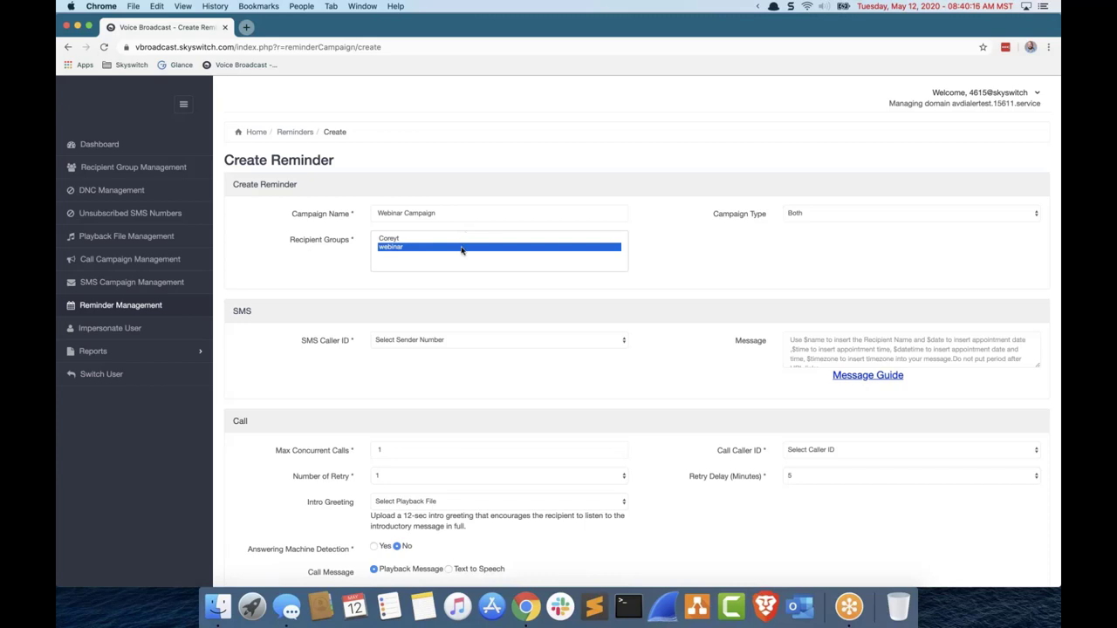
left_click(665, 246)
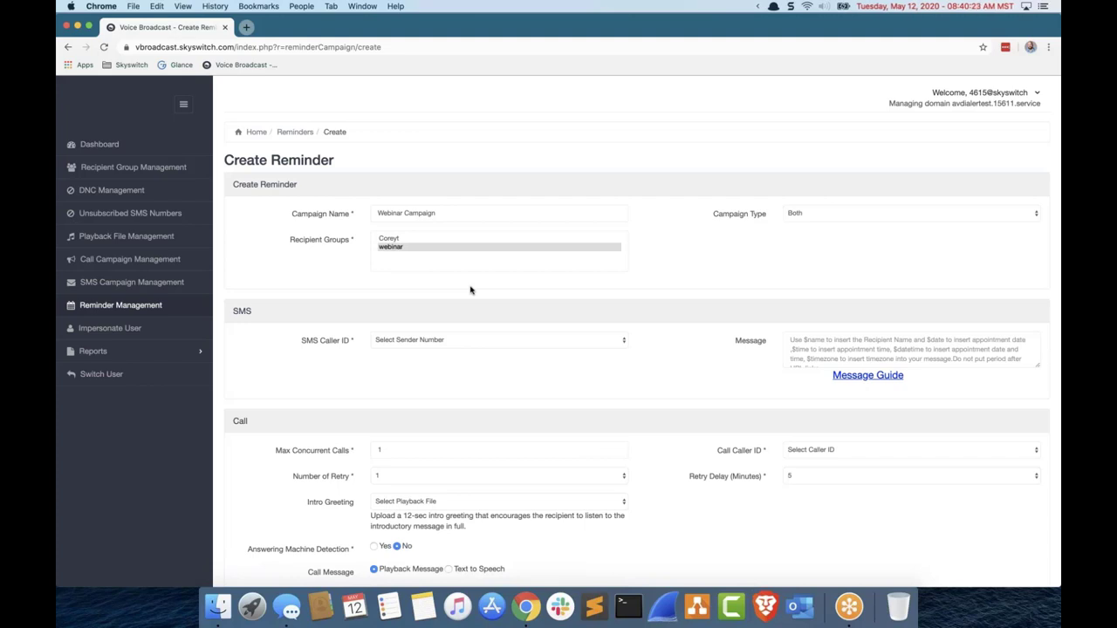
Step: Choose the only available sender number as the reminder's SMS caller ID
left_click(478, 338)
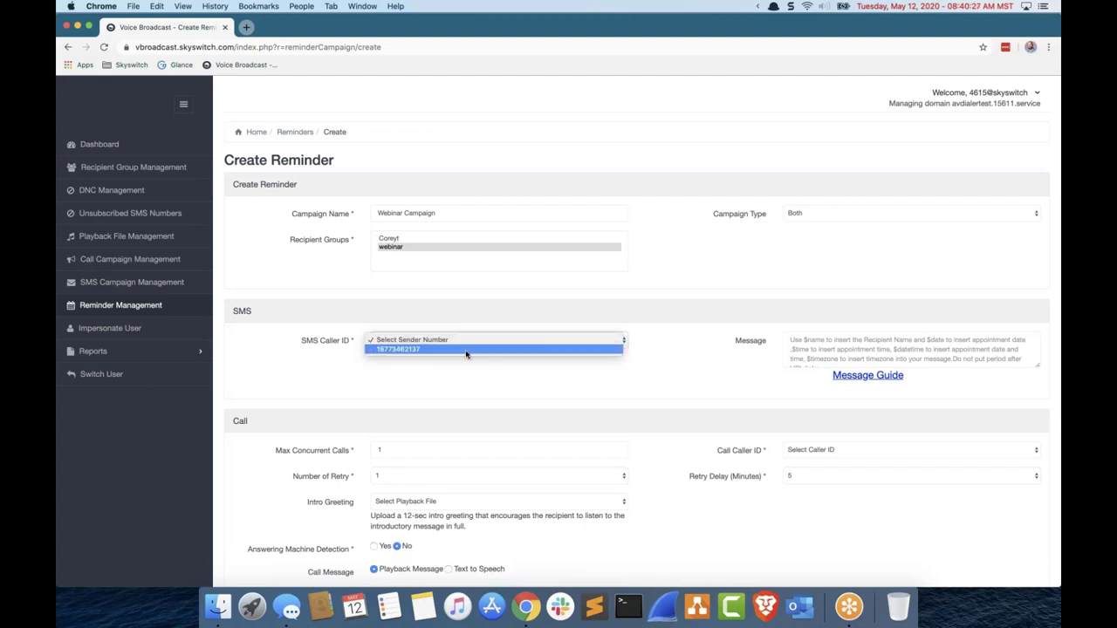
left_click(466, 350)
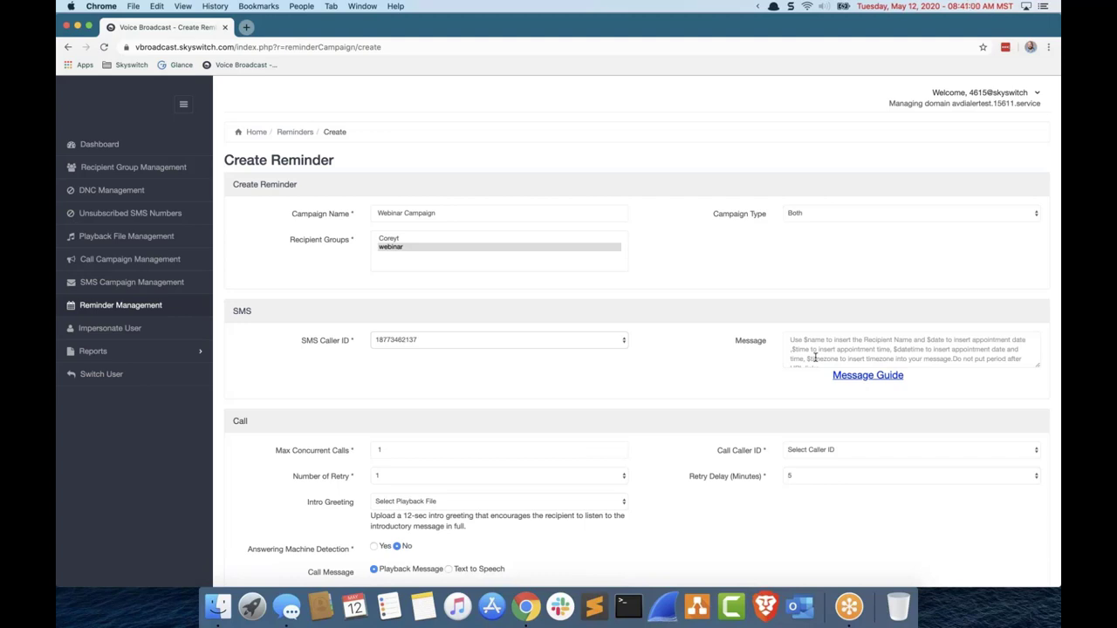
left_click(815, 358)
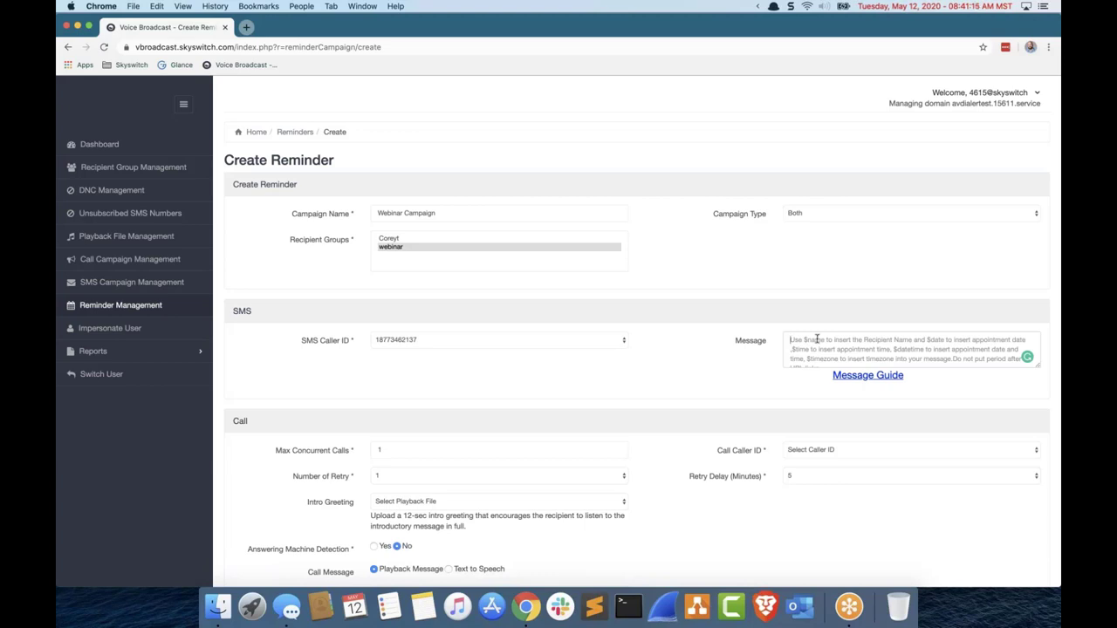
Step: Look up the $name placeholder in the Message Guide, then return to the Create Reminder form
left_click(874, 377)
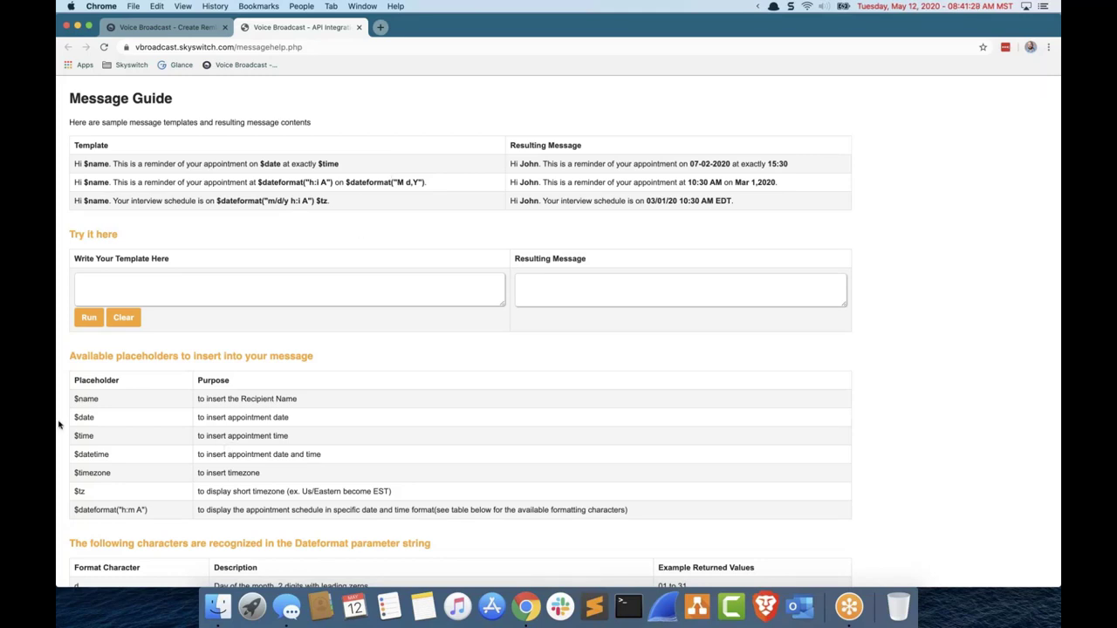
left_click_drag(74, 402, 155, 399)
left_click(158, 24)
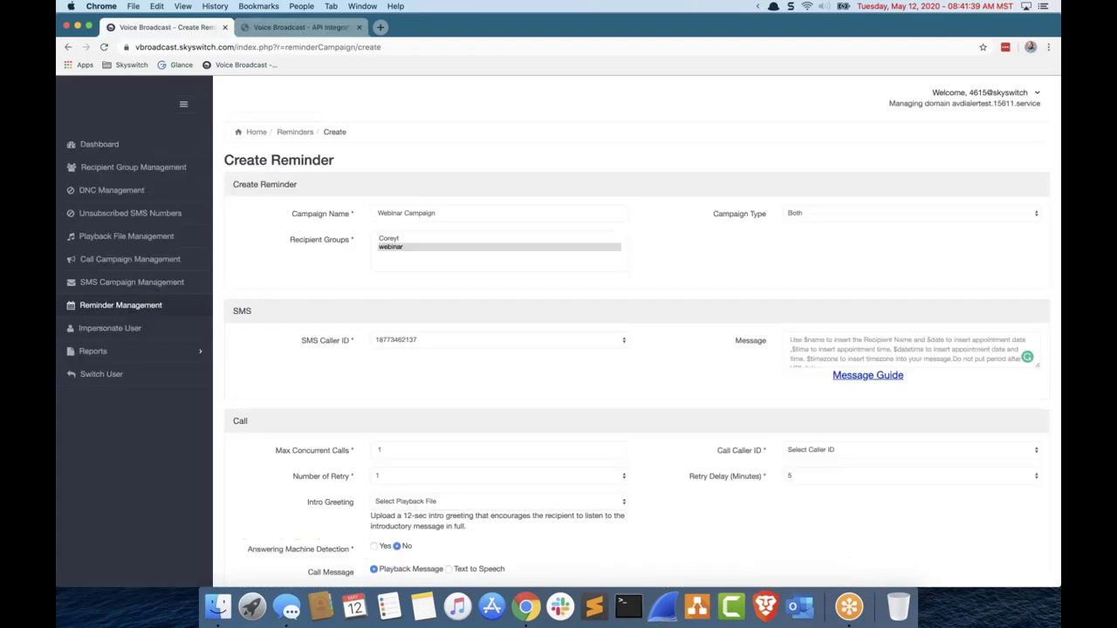
left_click(797, 349)
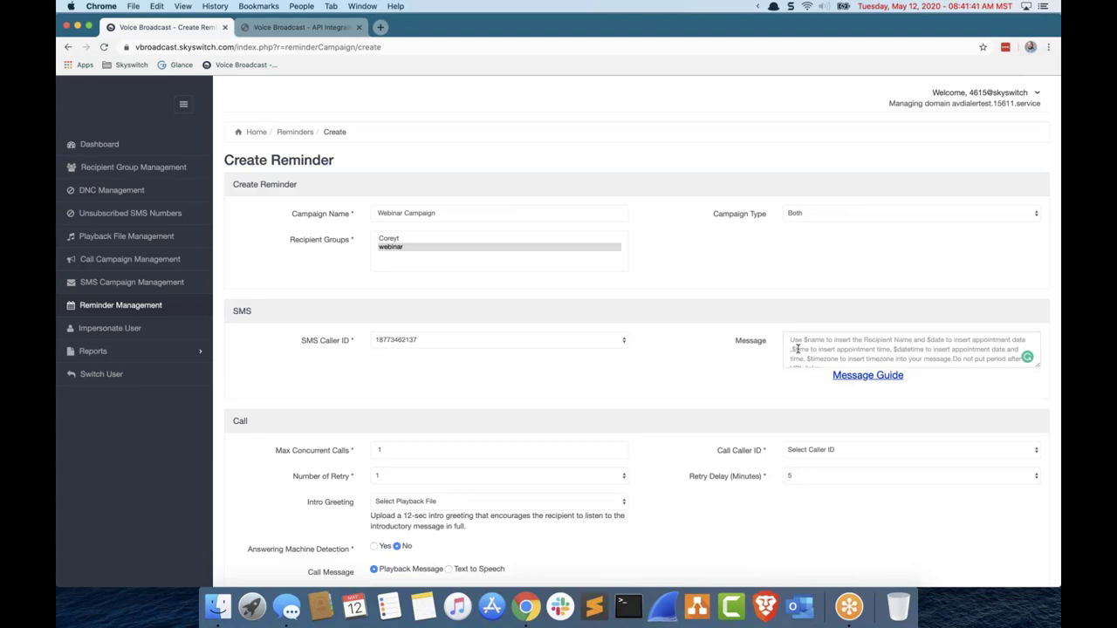
Step: Write the SMS: 'Hi $name, Just a reminder of your appointment tomorrow at $time. Reply STOP to opt-out.'
type("Hi S")
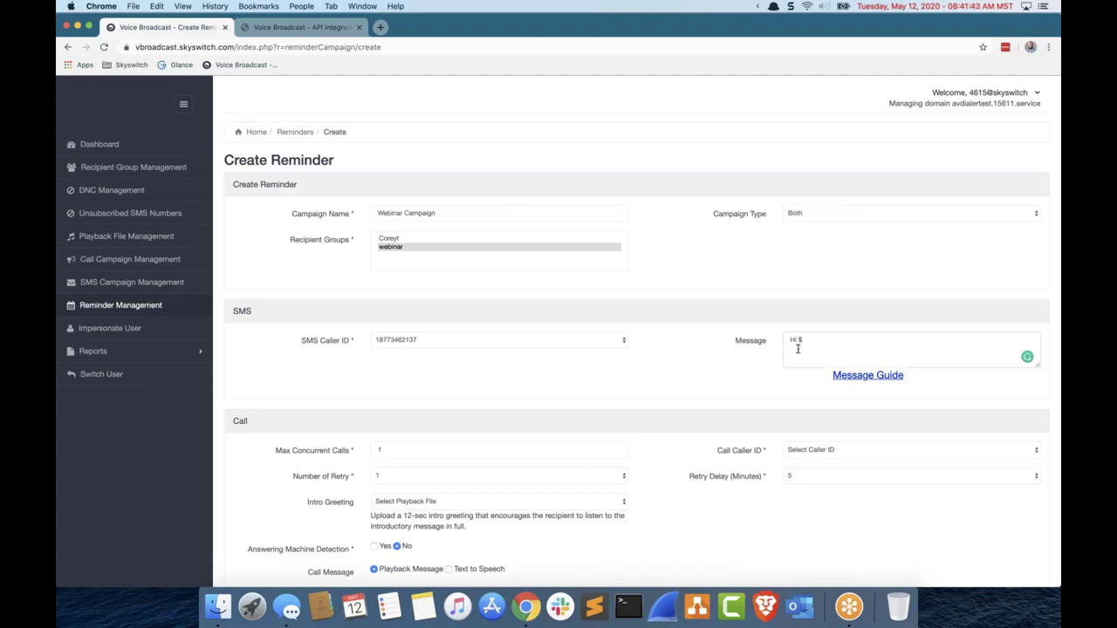
type("name,")
key("BackSpace")
type("Just a reminder of your appointment tomorrow at")
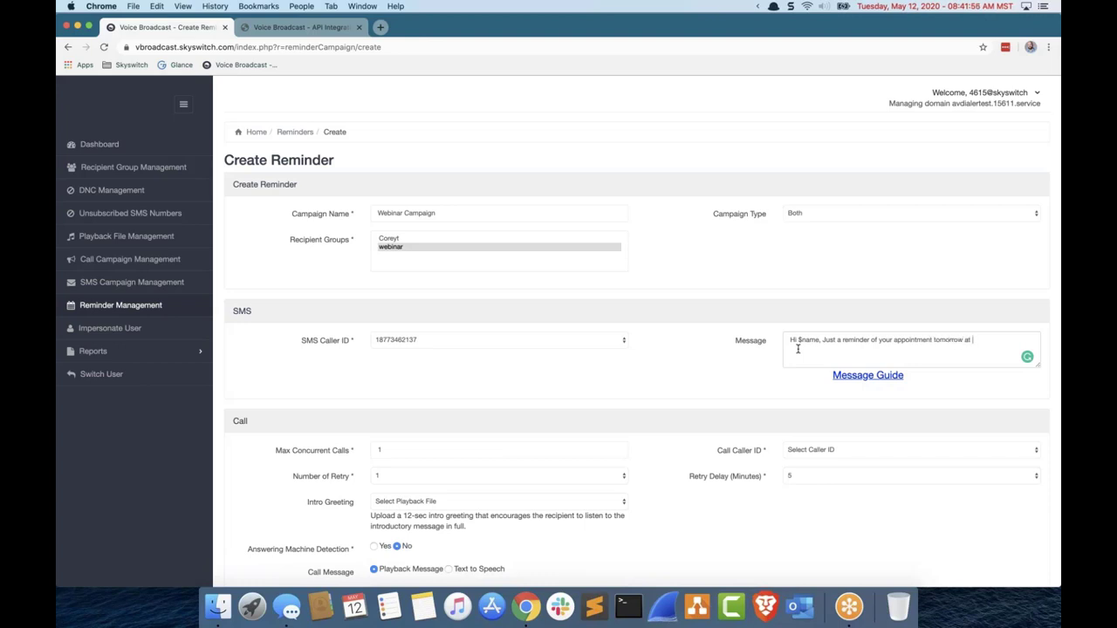
type(" $tiom")
key("BackSpace")
key("BackSpace")
type("me. S")
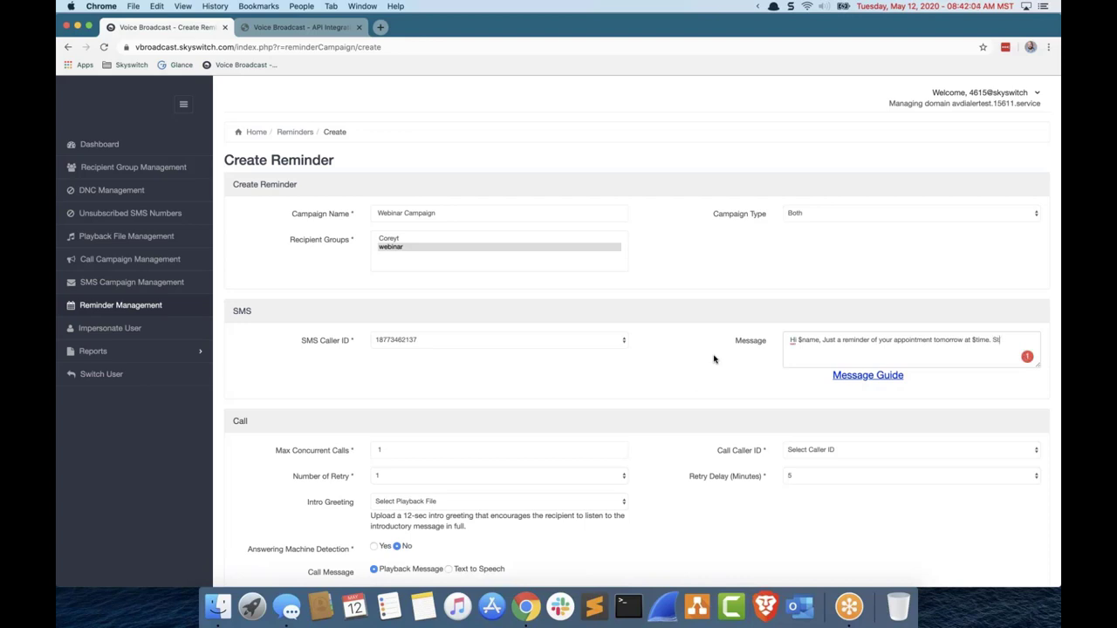
key("BackSpace")
type("Reply STOP to")
type("opt-out.")
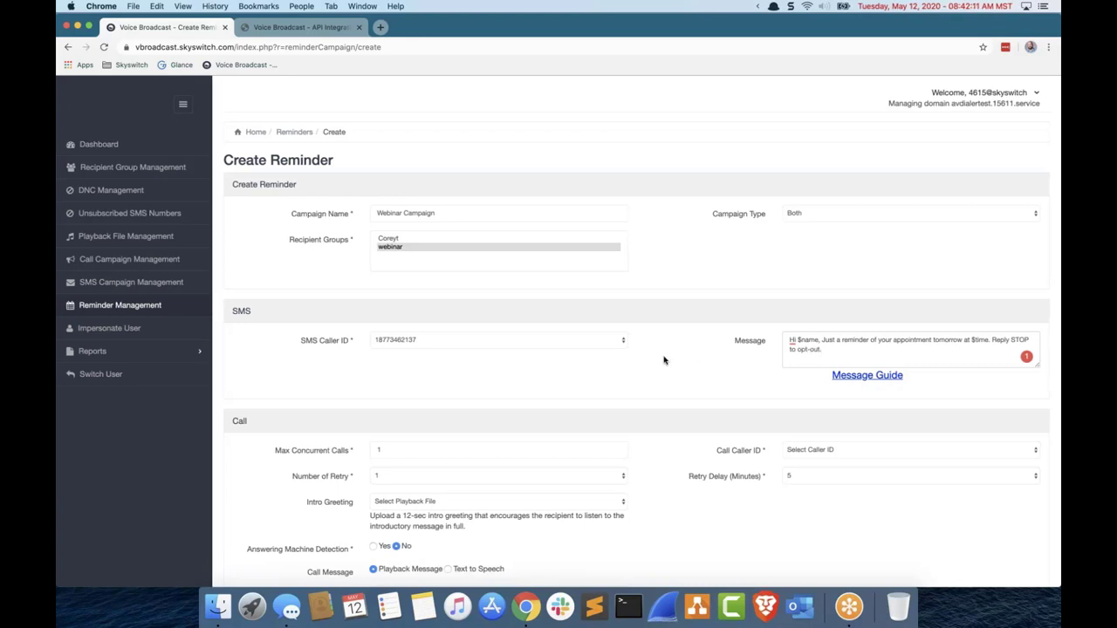
Step: Set the reminder's Call Caller ID to the second listed number
scroll(663, 360, "down", 1)
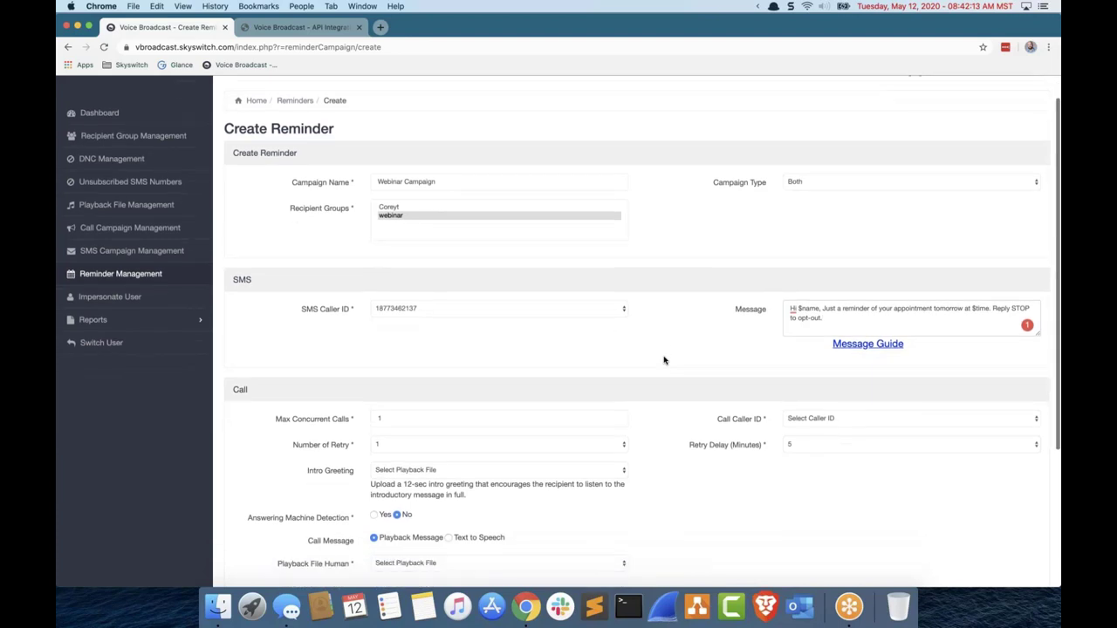
scroll(663, 359, "down", 4)
left_click(844, 311)
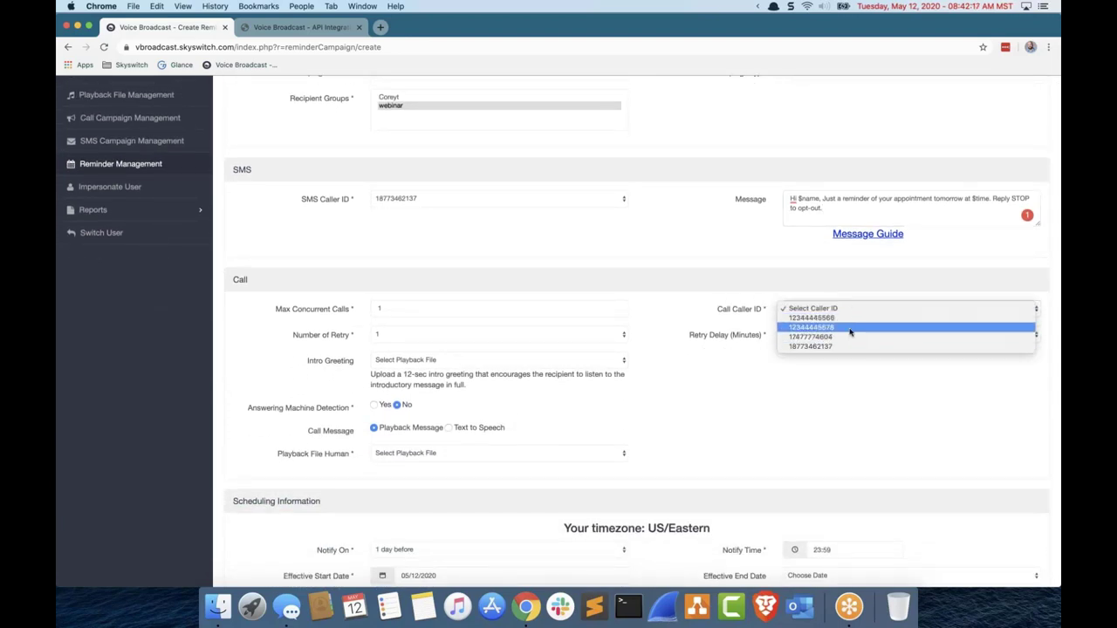
left_click(849, 332)
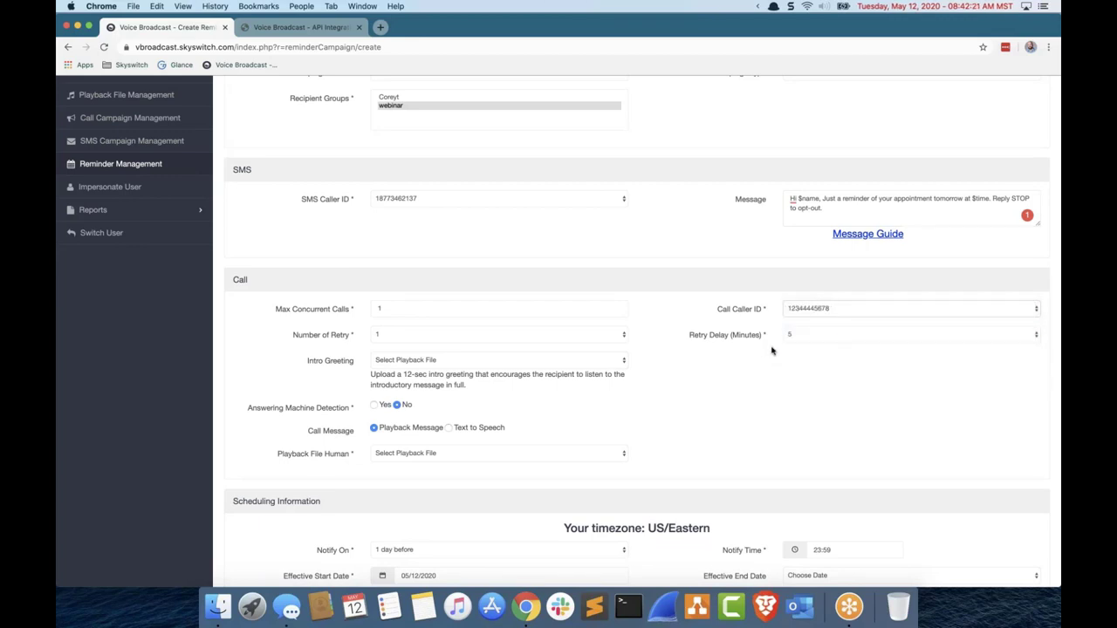
Step: Leave the Intro Greeting without a playback file
left_click(587, 365)
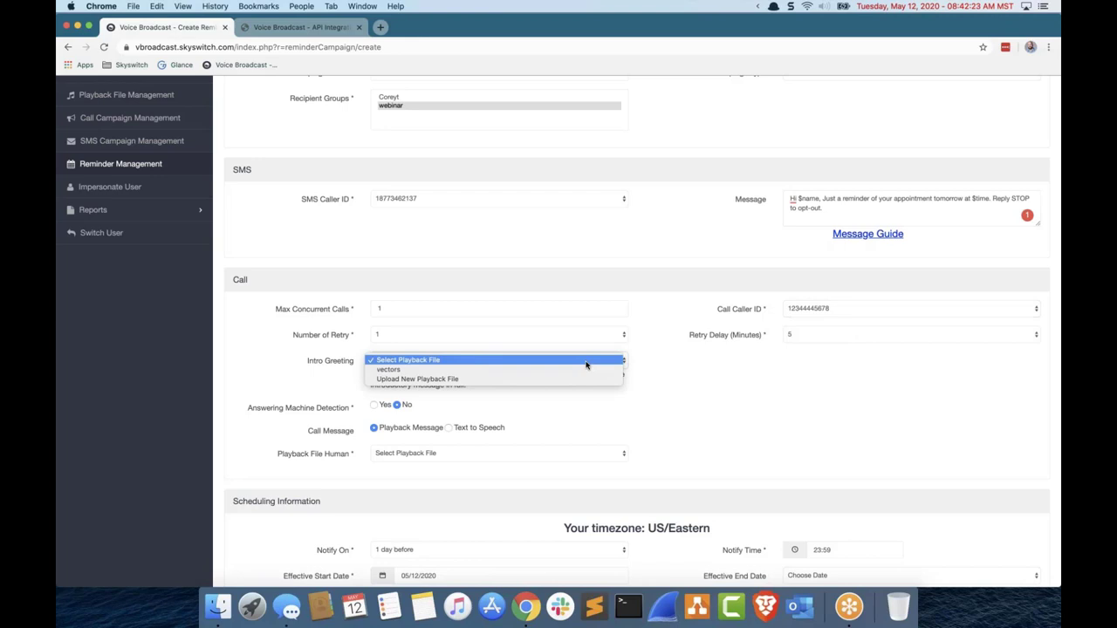
left_click(735, 378)
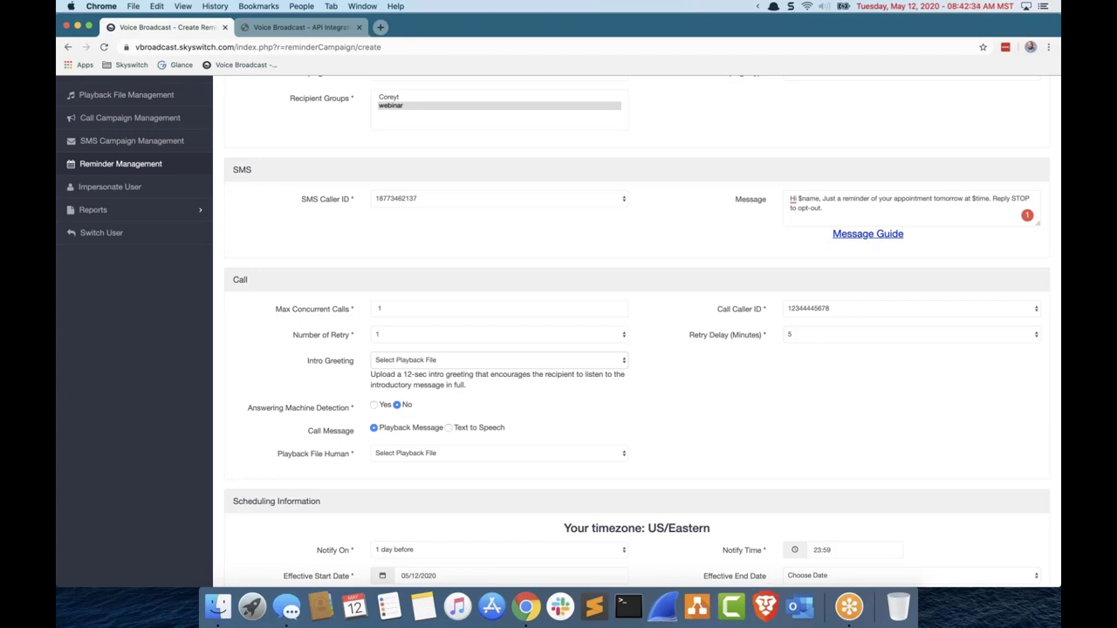
scroll(462, 375, "up", 1)
left_click(471, 365)
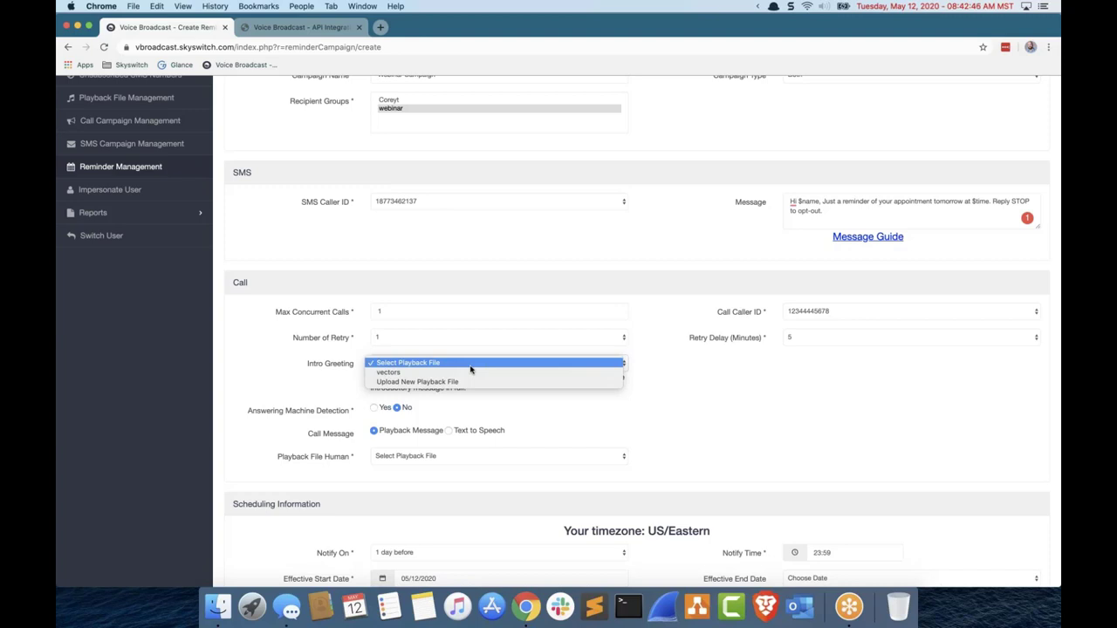
left_click(567, 393)
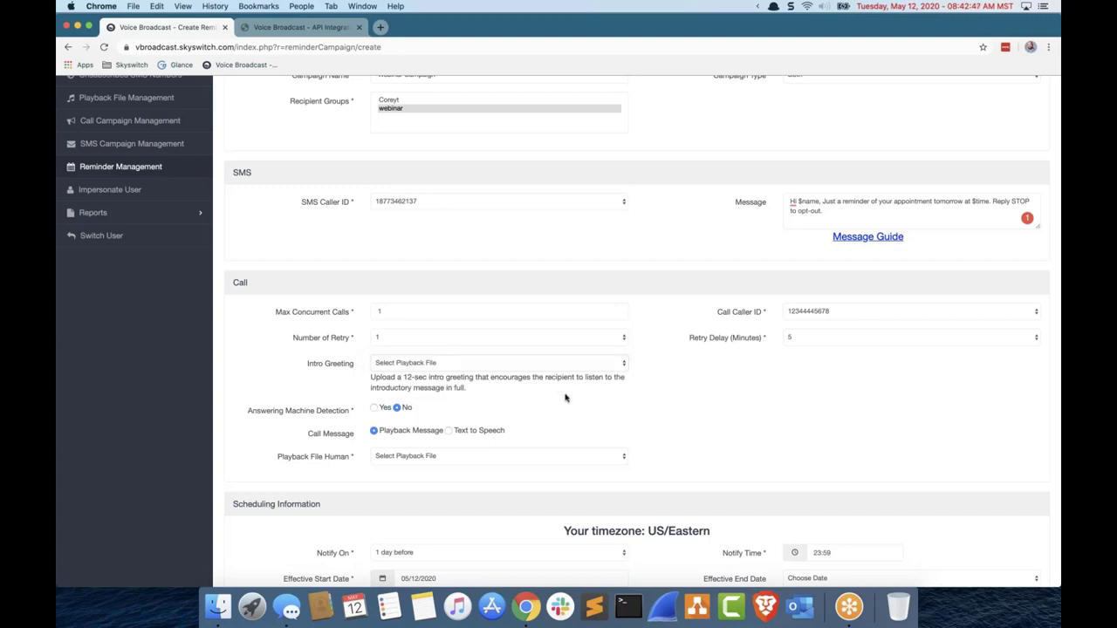
scroll(379, 422, "down", 1)
scroll(378, 422, "up", 1)
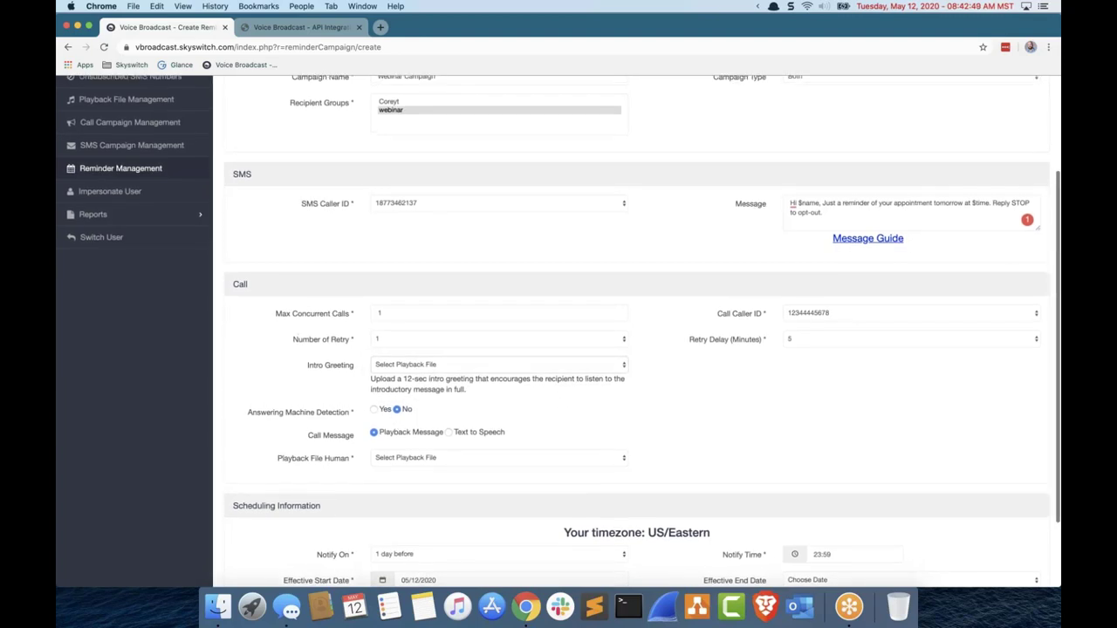
Step: Try answering machine detection's play-message and hang-up options and browse the intro greeting files
left_click(375, 408)
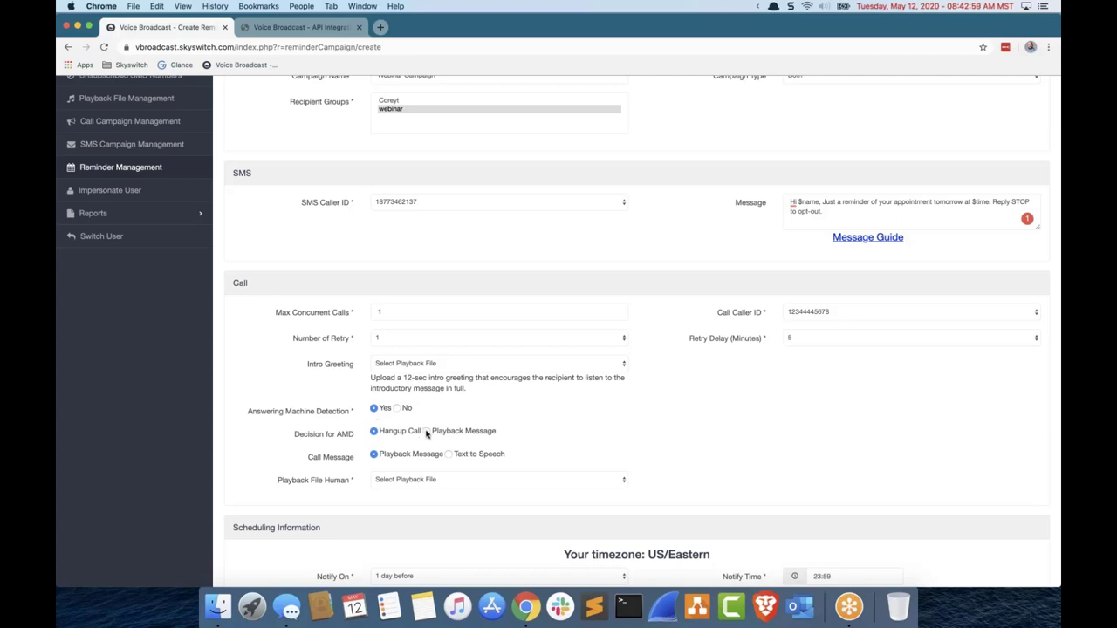
left_click(426, 432)
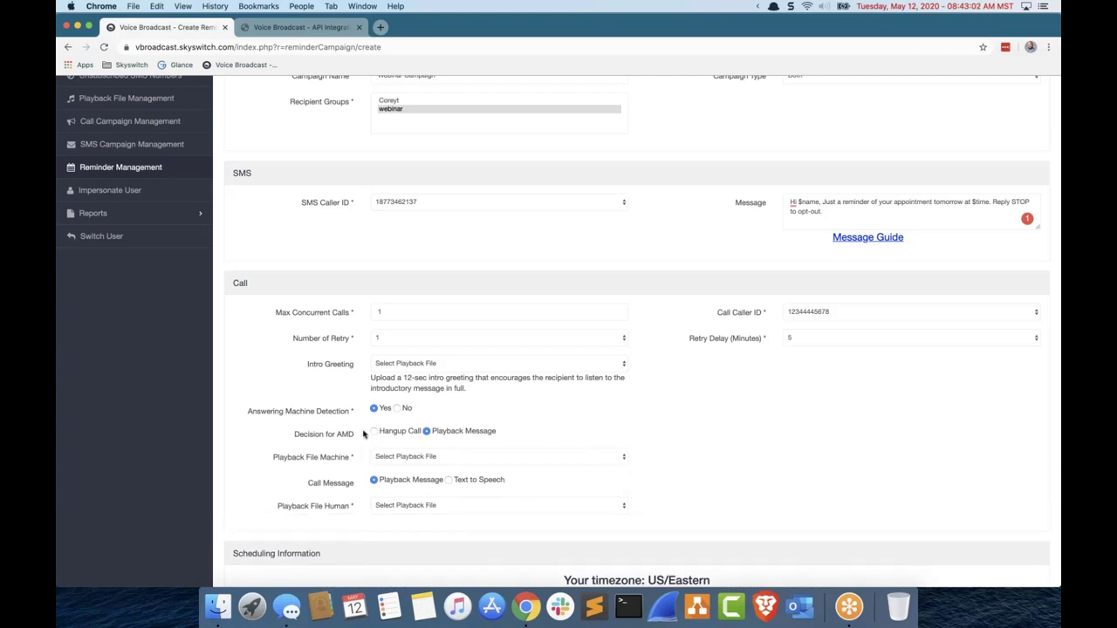
left_click(373, 431)
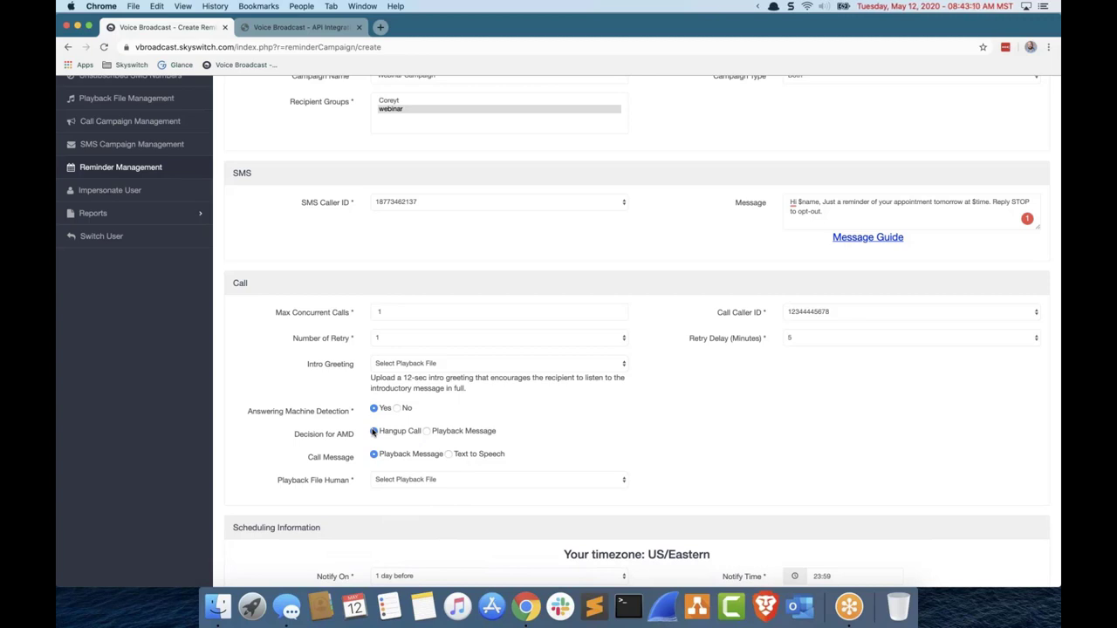
left_click(434, 366)
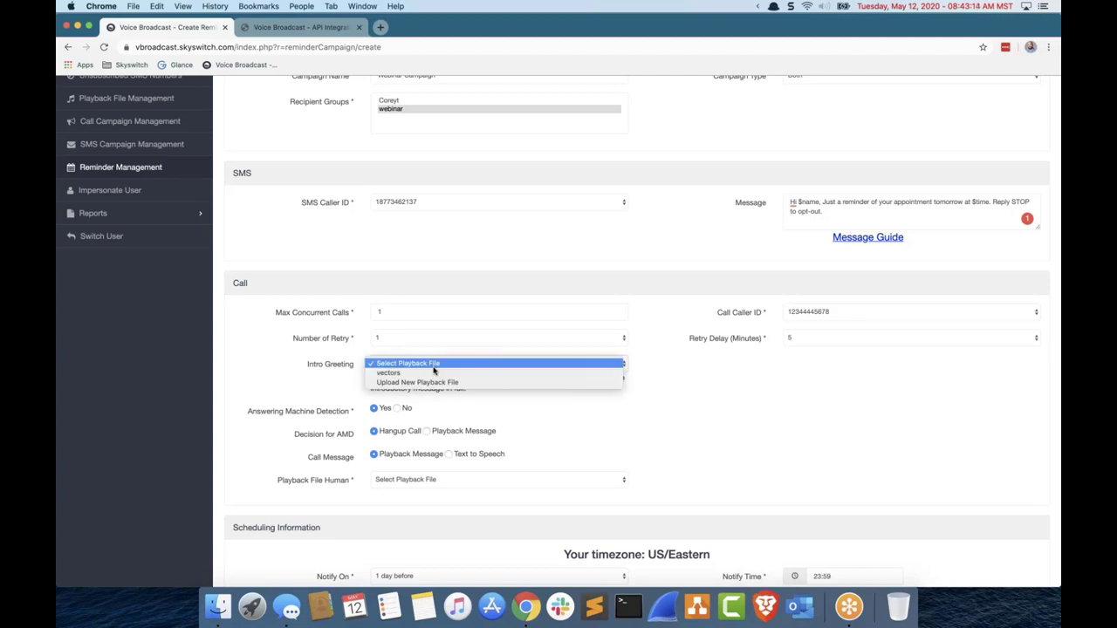
left_click(284, 366)
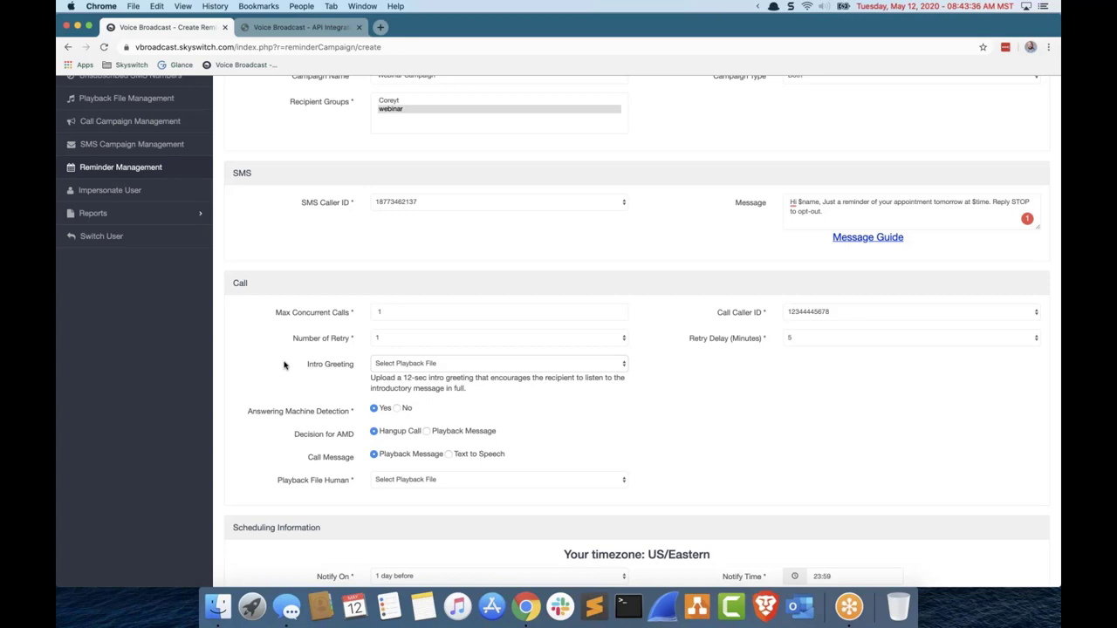
scroll(287, 367, "up", 1)
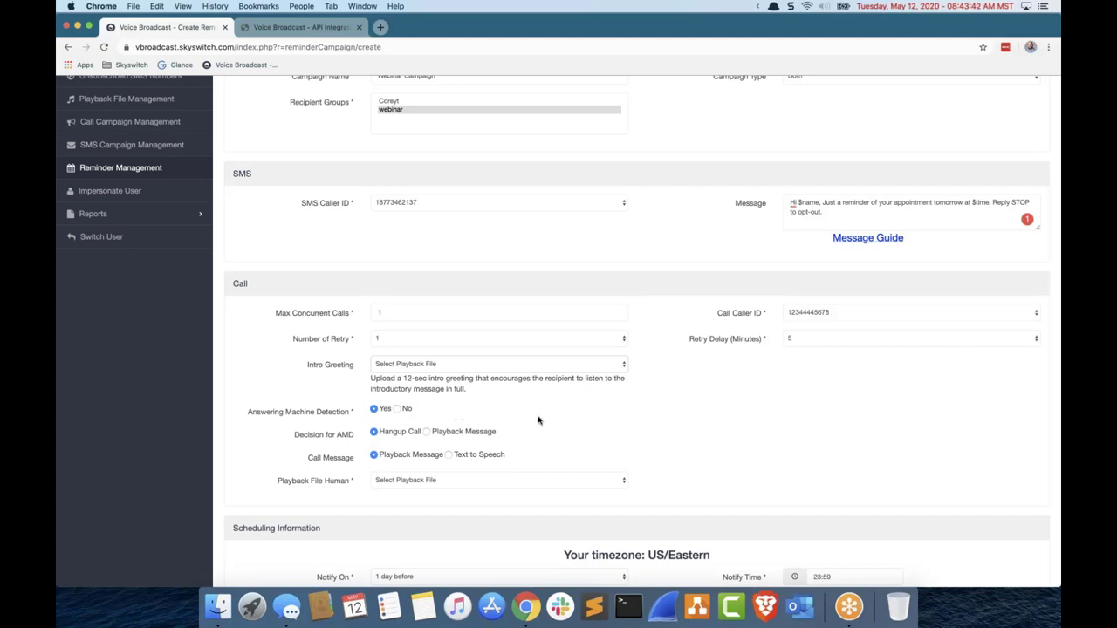
Step: Review the machine playback file choices, then set Answering Machine Detection to No
left_click(425, 435)
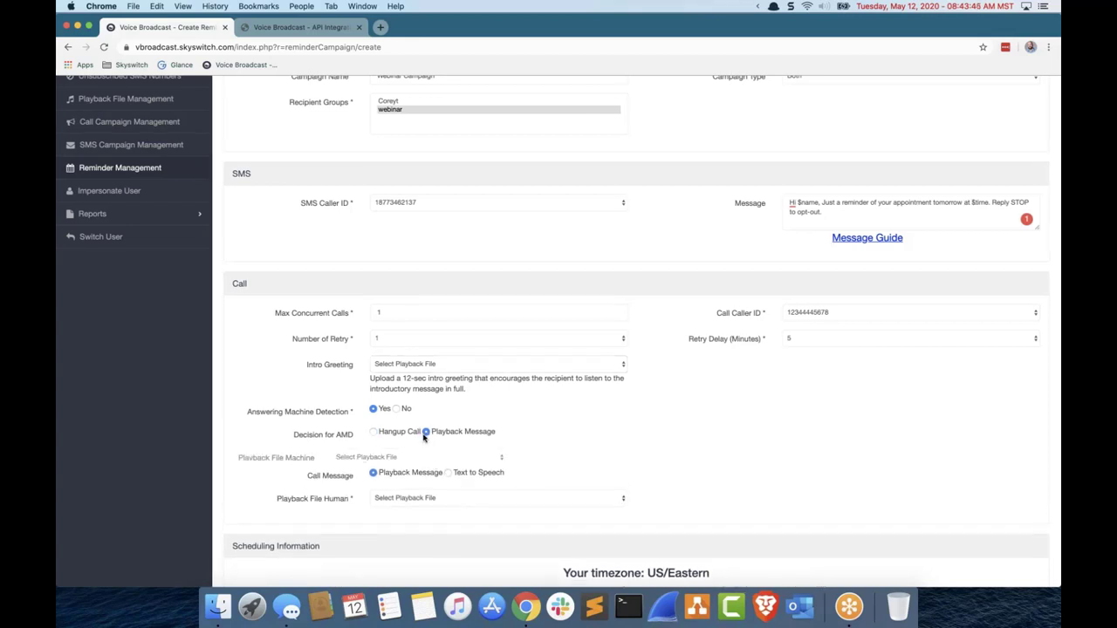
left_click(458, 460)
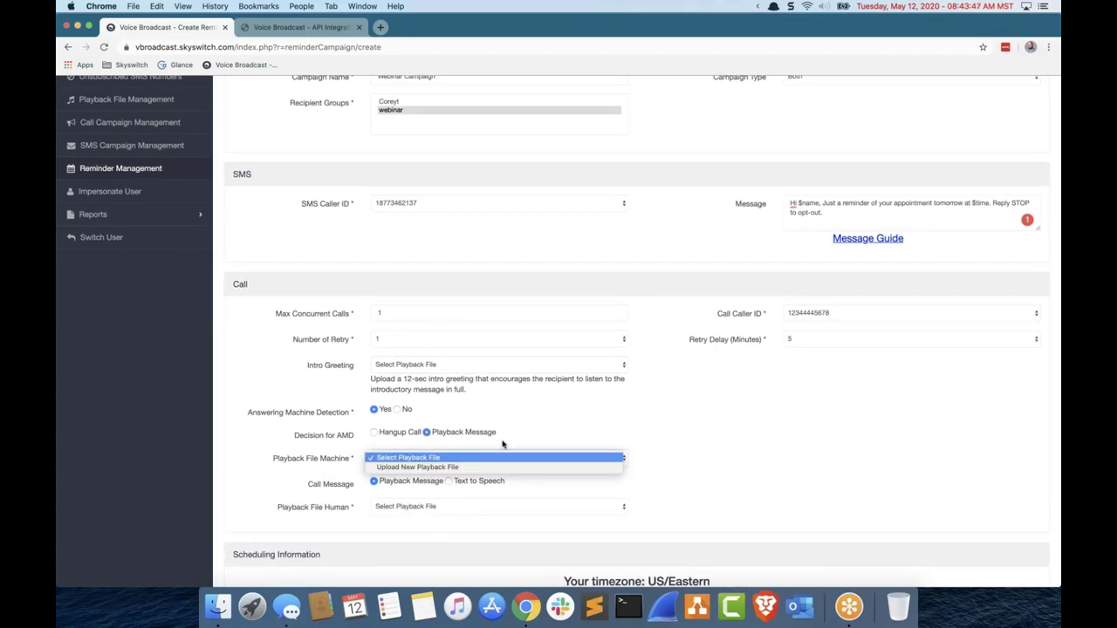
left_click(376, 438)
left_click(375, 434)
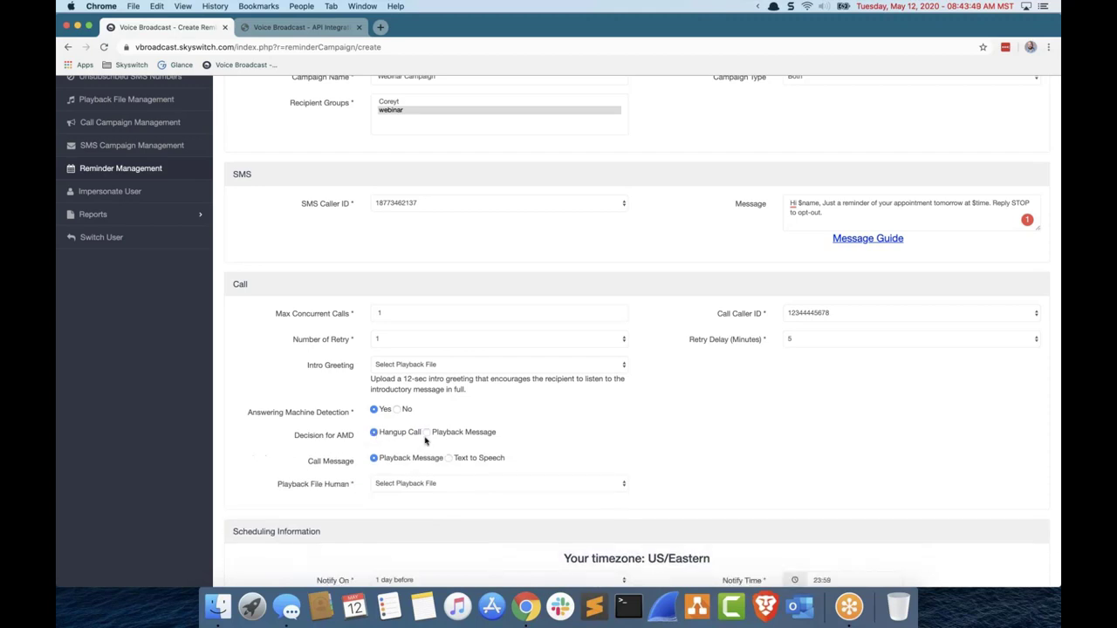
left_click(427, 433)
left_click(433, 455)
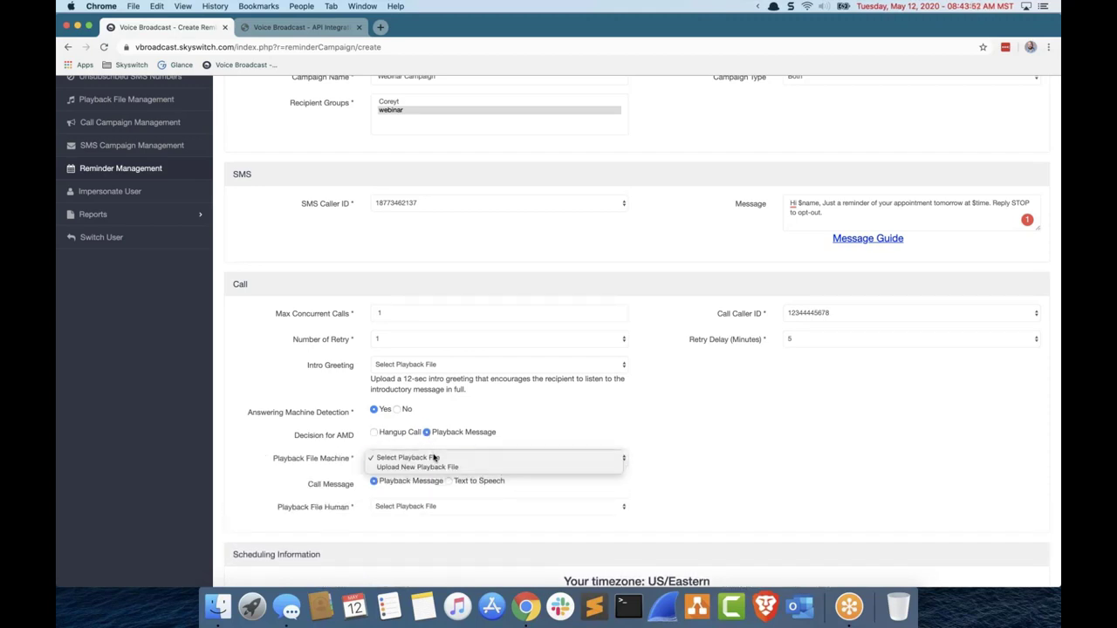
left_click(376, 429)
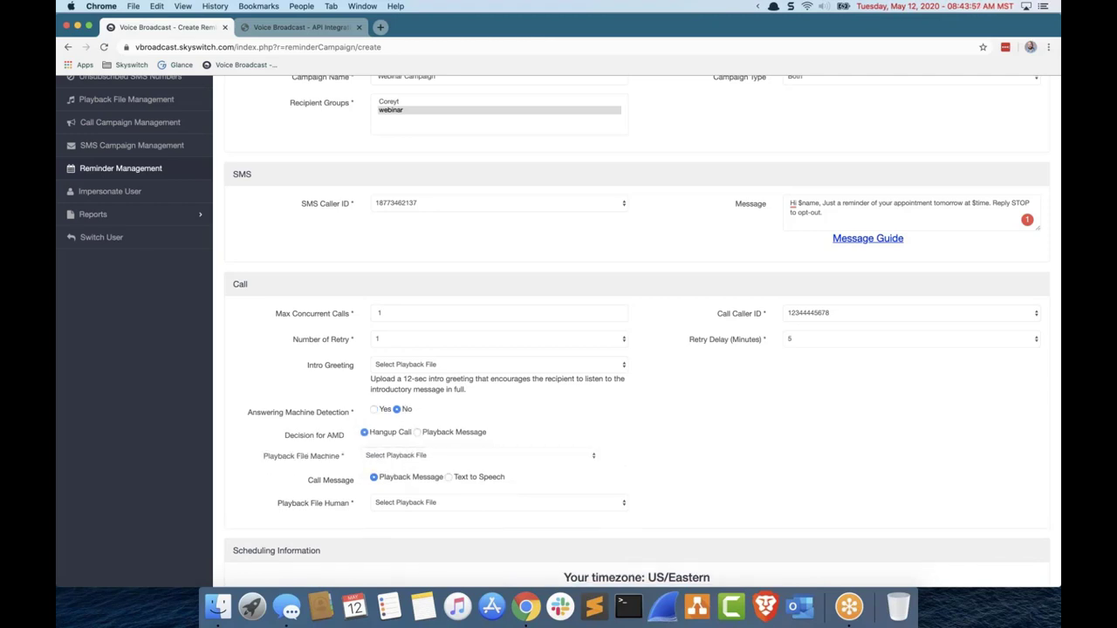
left_click(397, 409)
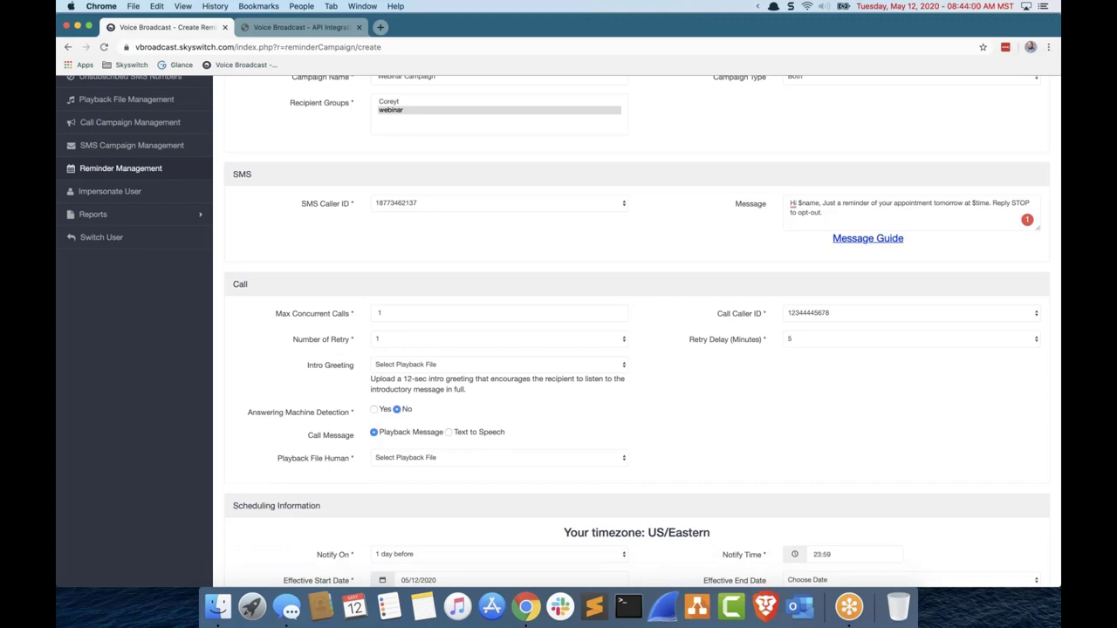
Step: Switch the call message to Text to Speech with New Text and delete 'Reply STOP to opt-out.'
left_click(447, 434)
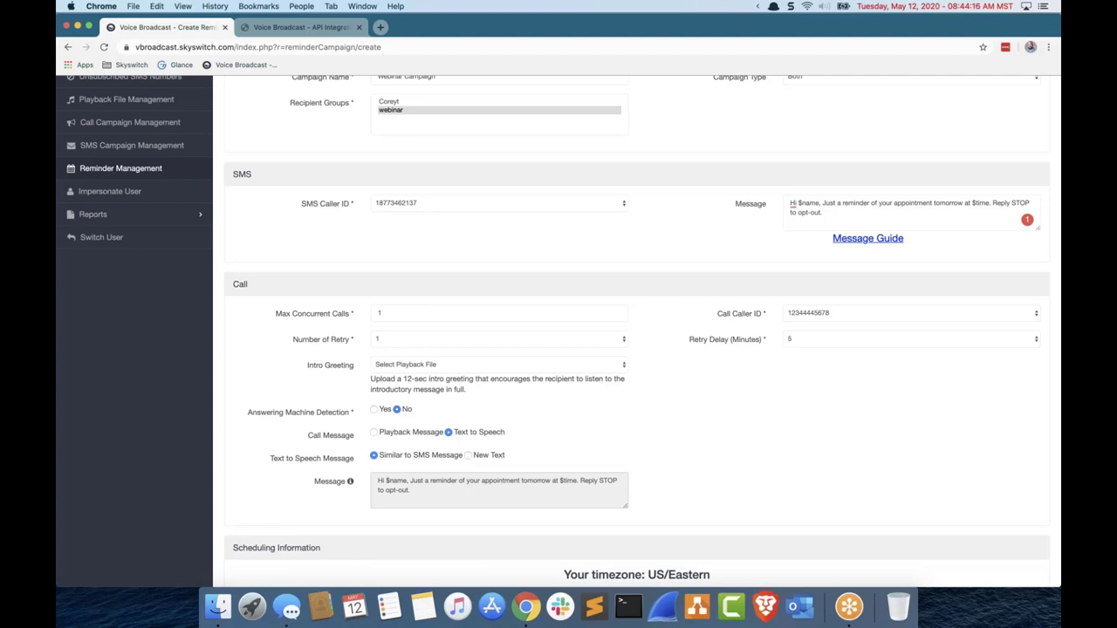
left_click(467, 454)
left_click(483, 492)
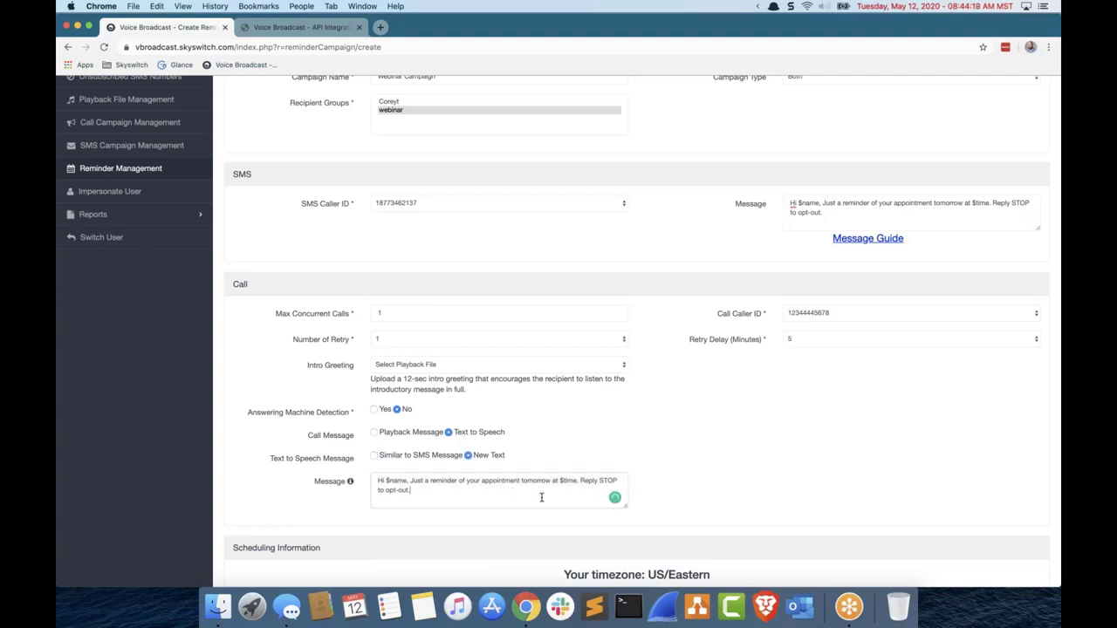
left_click_drag(548, 494, 581, 481)
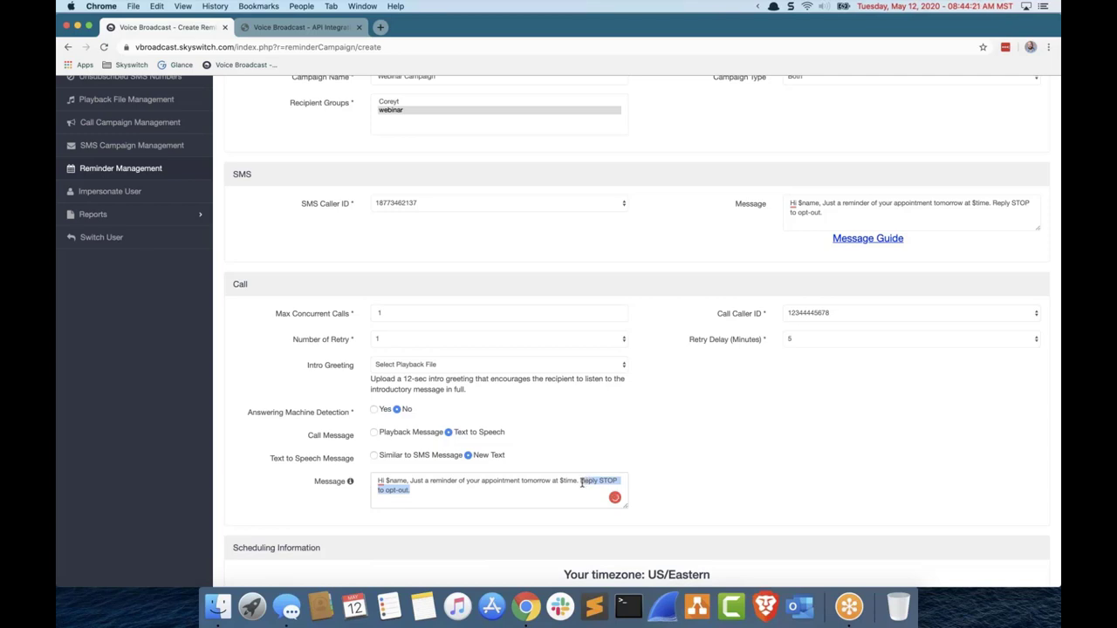
key("BackSpace")
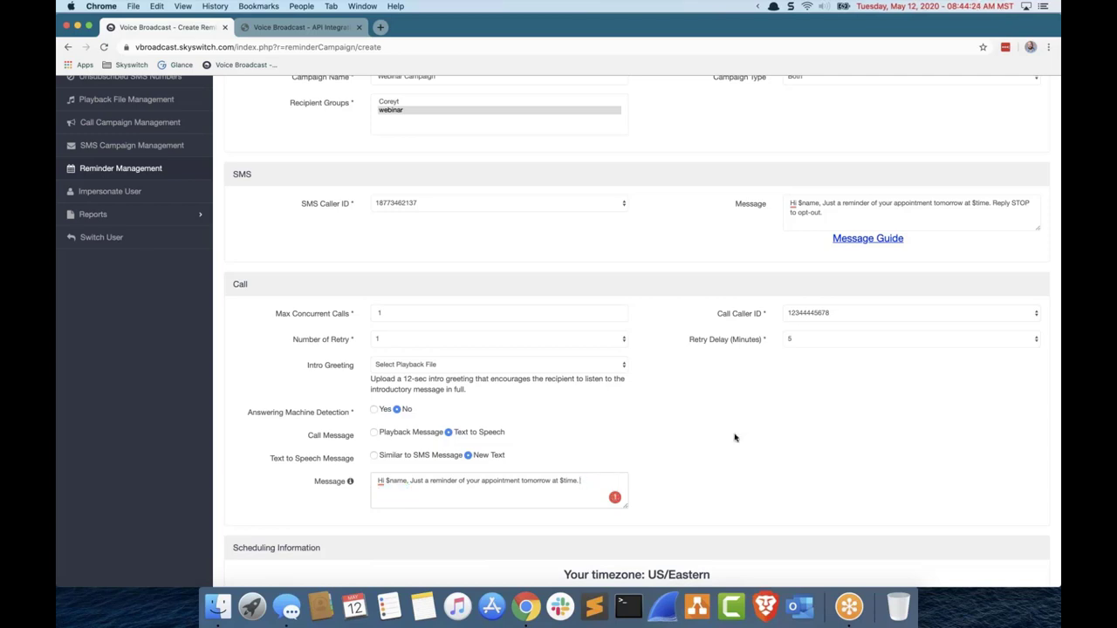
scroll(731, 436, "down", 3)
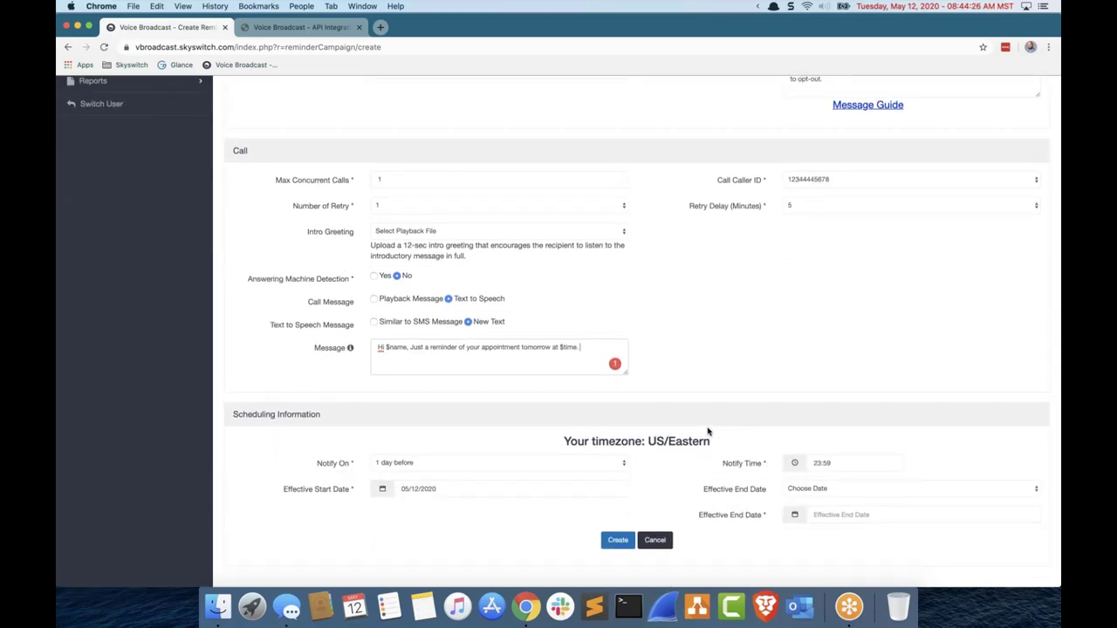
Step: Leave the reminder's Notify On setting at 1 day before
scroll(624, 461, "up", 1)
left_click(623, 465)
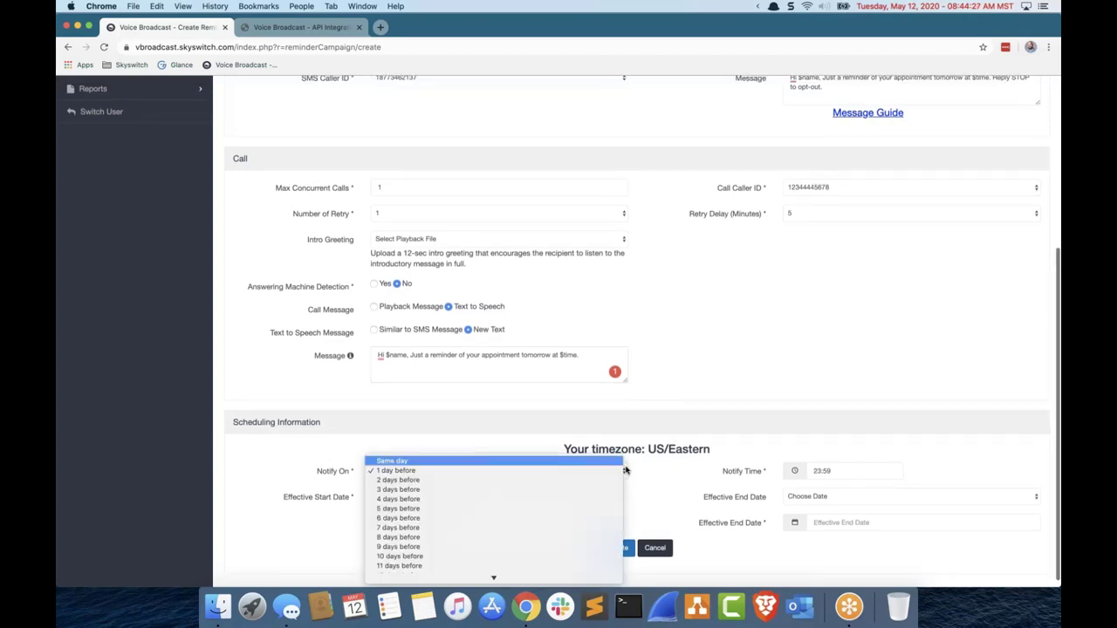
scroll(525, 530, "down", 3)
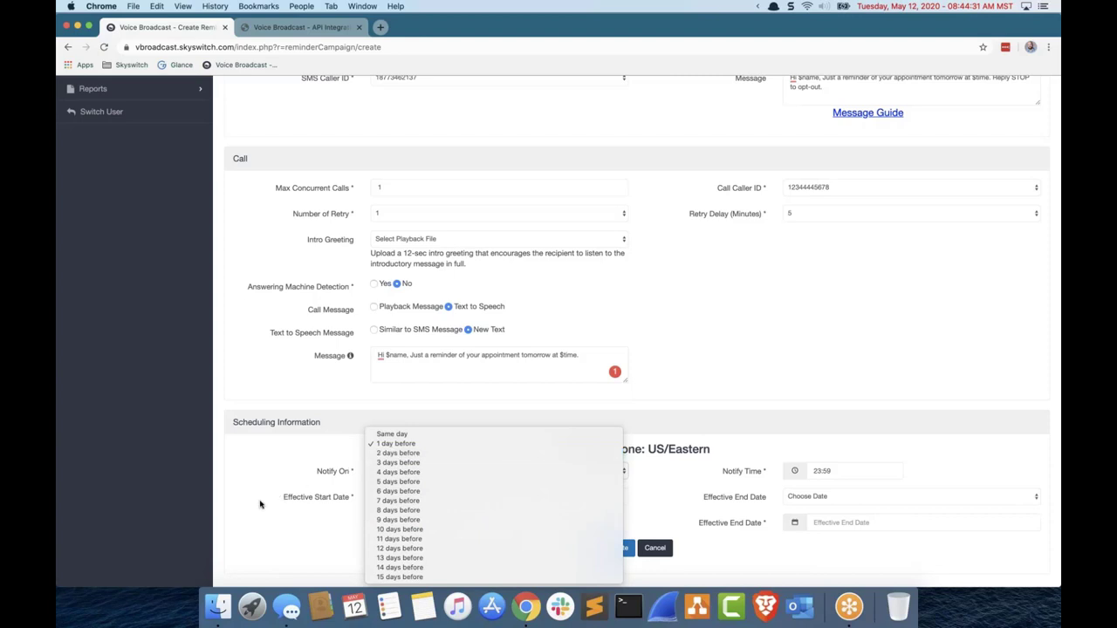
key("Escape")
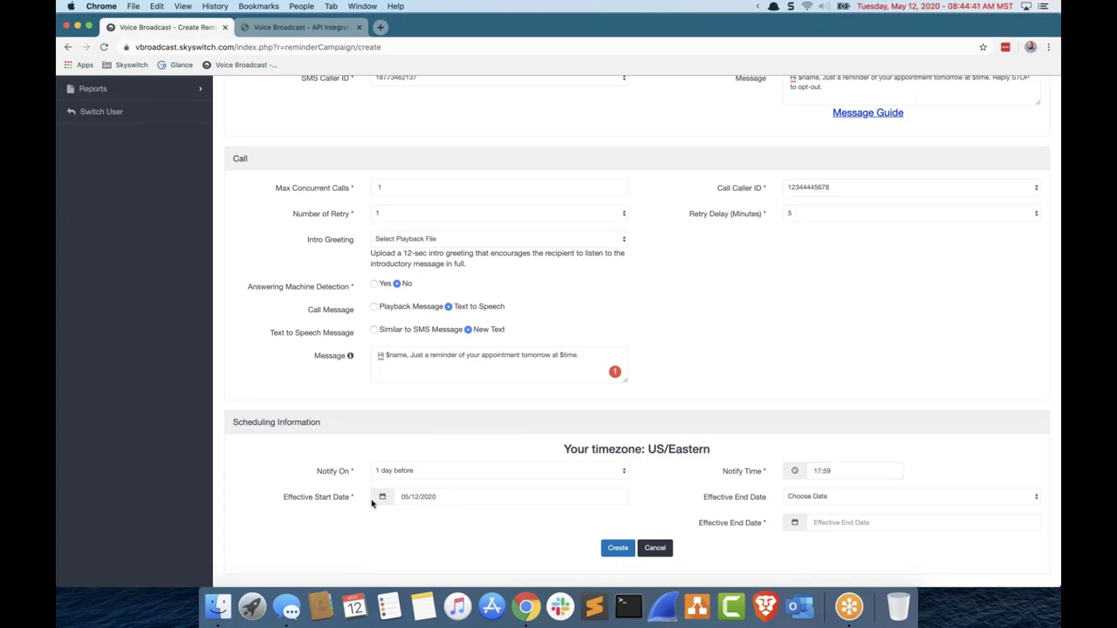
Step: Set the Effective End Date to Never and create the reminder campaign
left_click(805, 501)
left_click(724, 504)
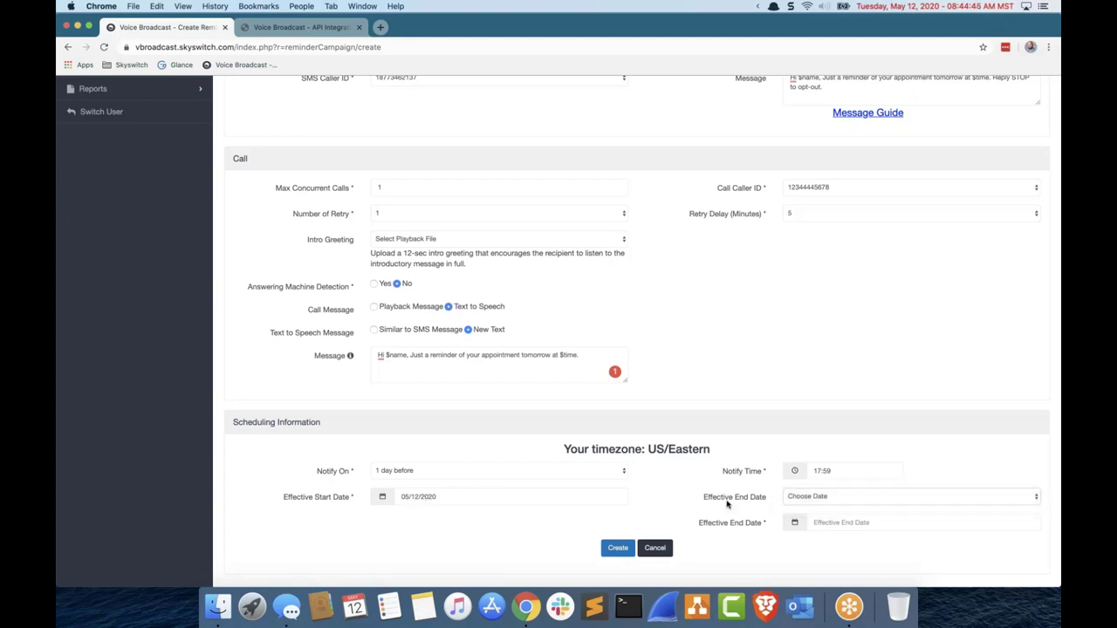
left_click(841, 500)
left_click(836, 512)
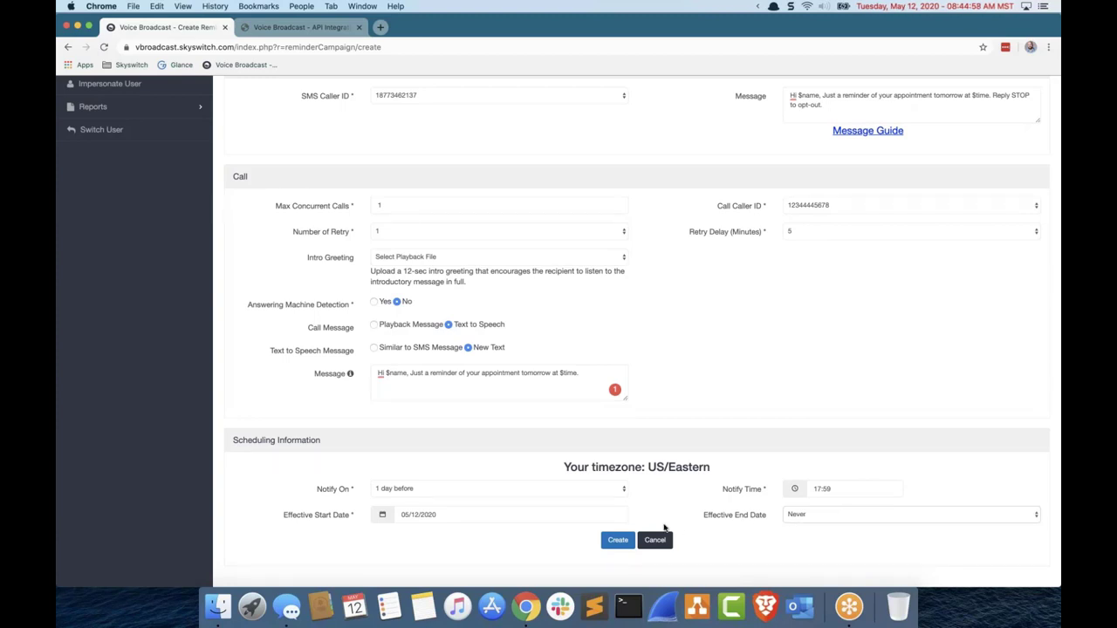
left_click(614, 541)
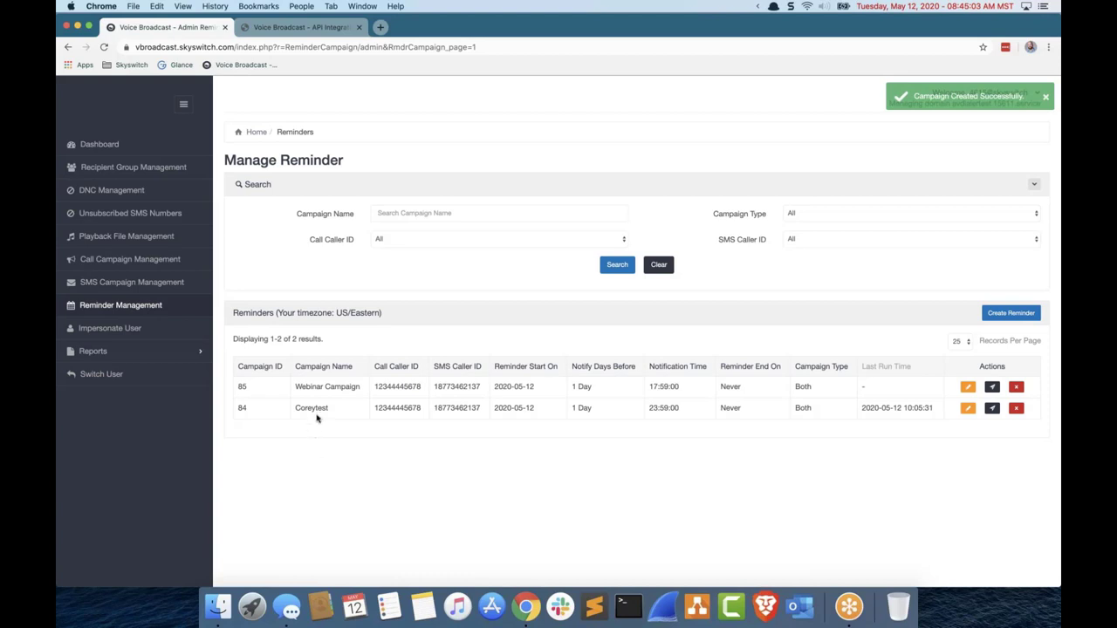
Step: Start Send Reminder Now for the Webinar Campaign row (ID 85)
left_click_drag(292, 394, 812, 389)
left_click(919, 400)
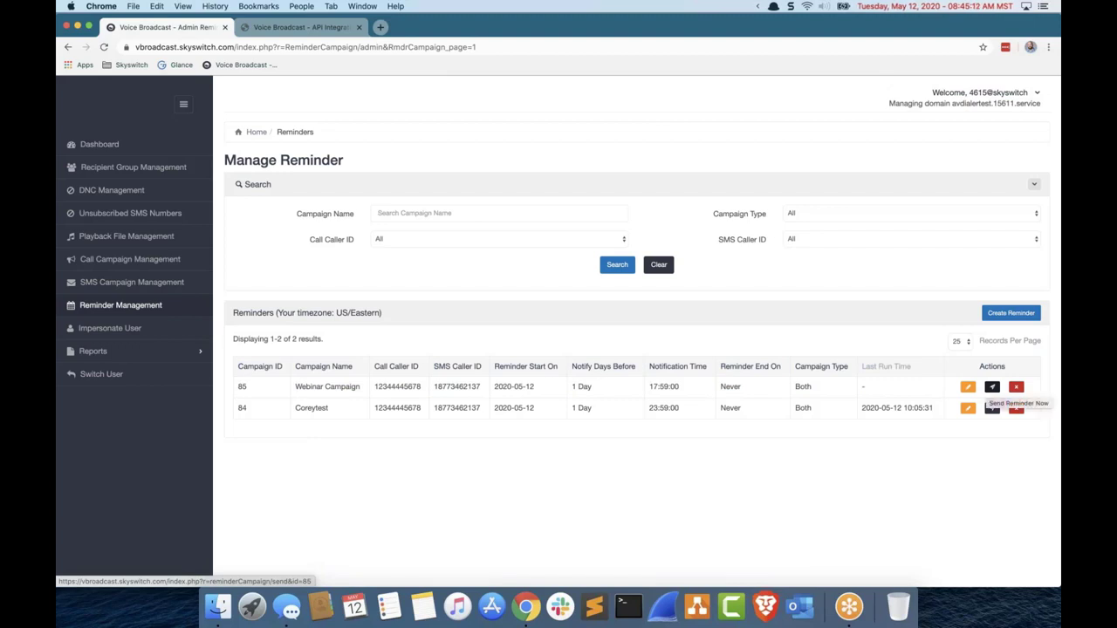
left_click(992, 388)
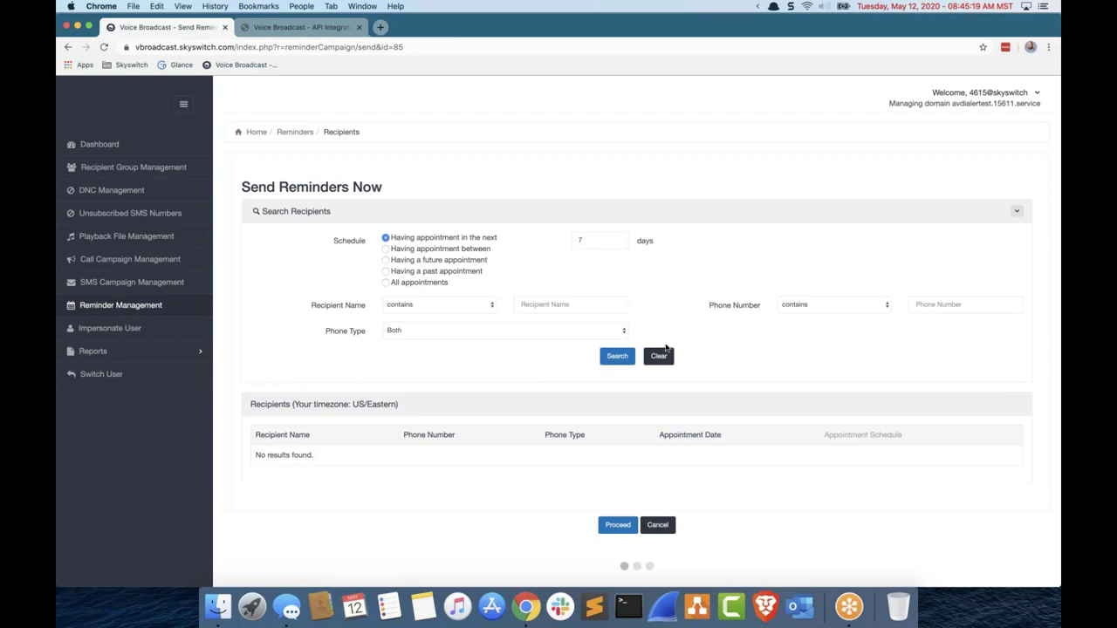
Step: Filter recipients to the SMS phone type and search, finding one recipient
left_click(615, 356)
left_click(570, 334)
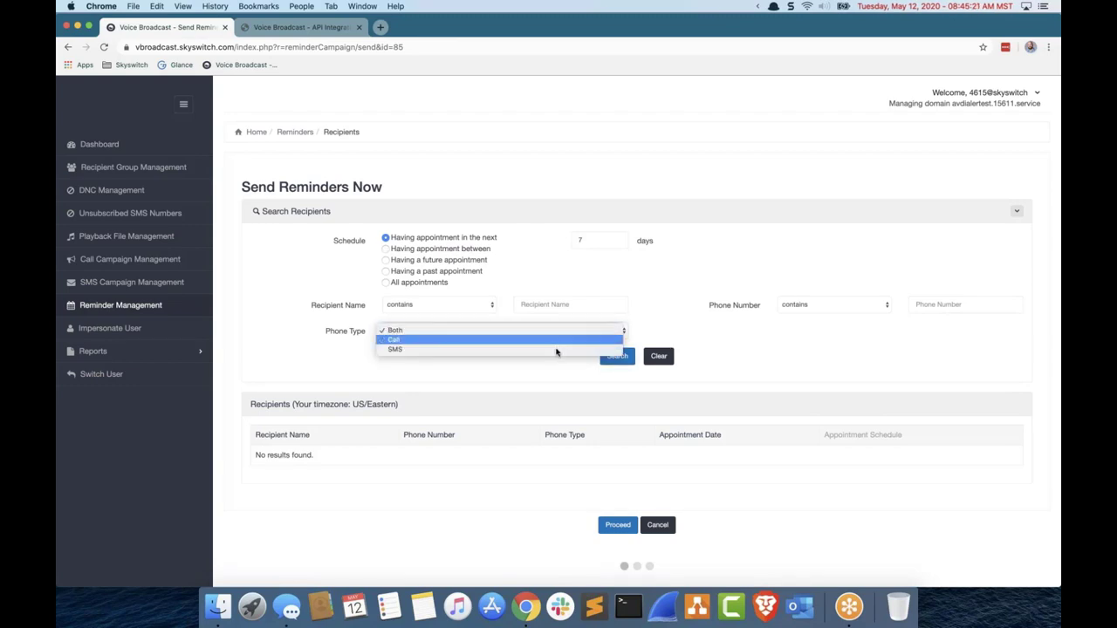
left_click(610, 356)
left_click(613, 361)
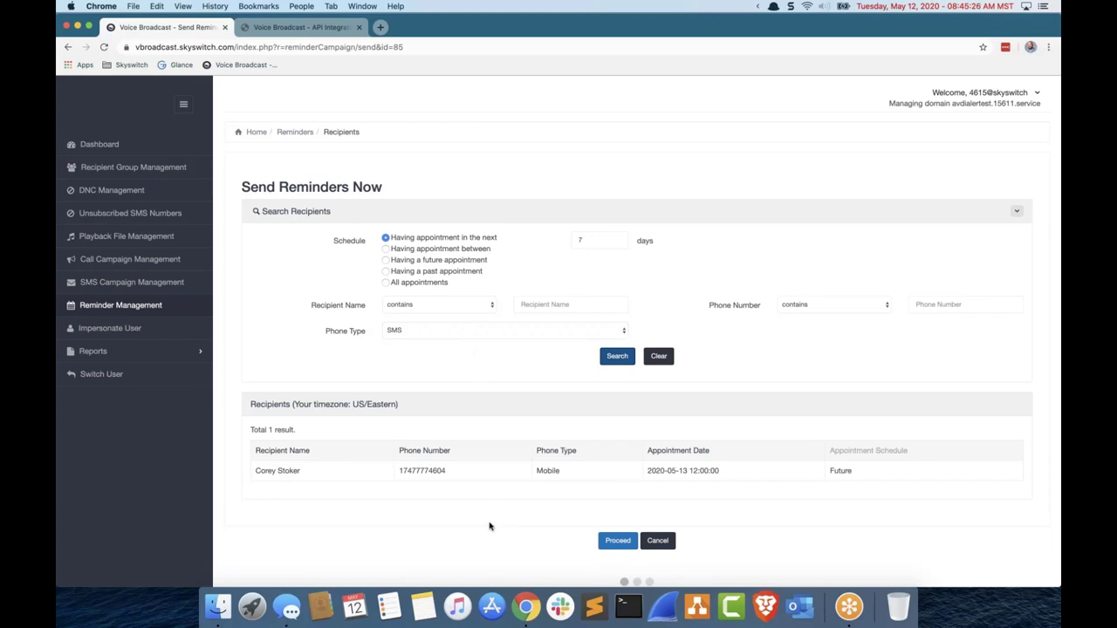
left_click_drag(255, 473, 1023, 518)
left_click(582, 532)
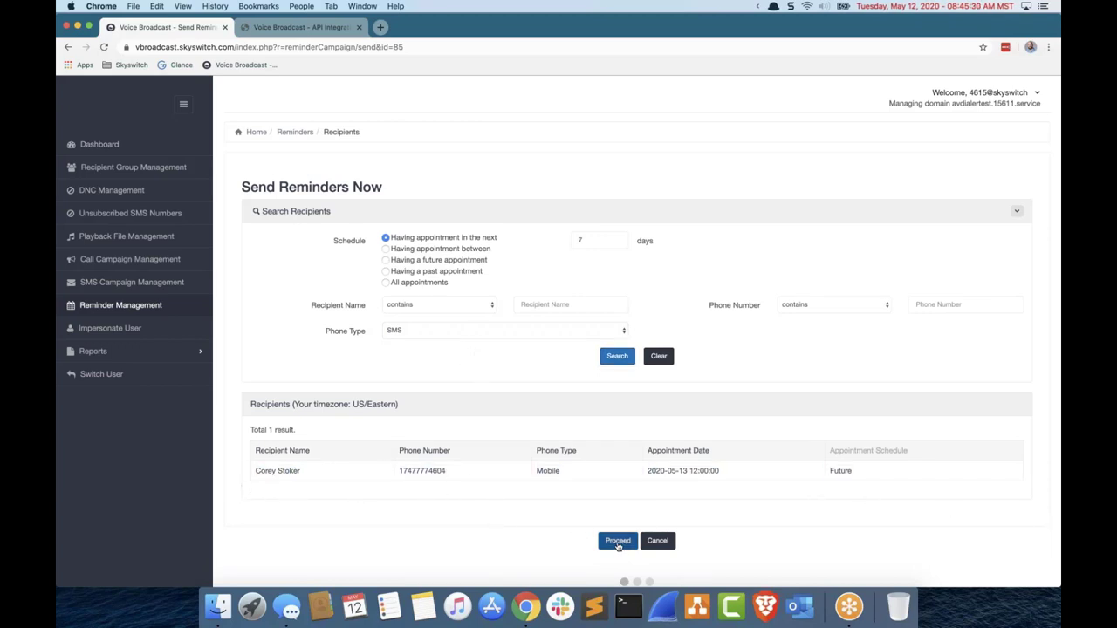
Step: Proceed through both steps, send the Webinar Campaign reminder now, and confirm the dialog
left_click(617, 540)
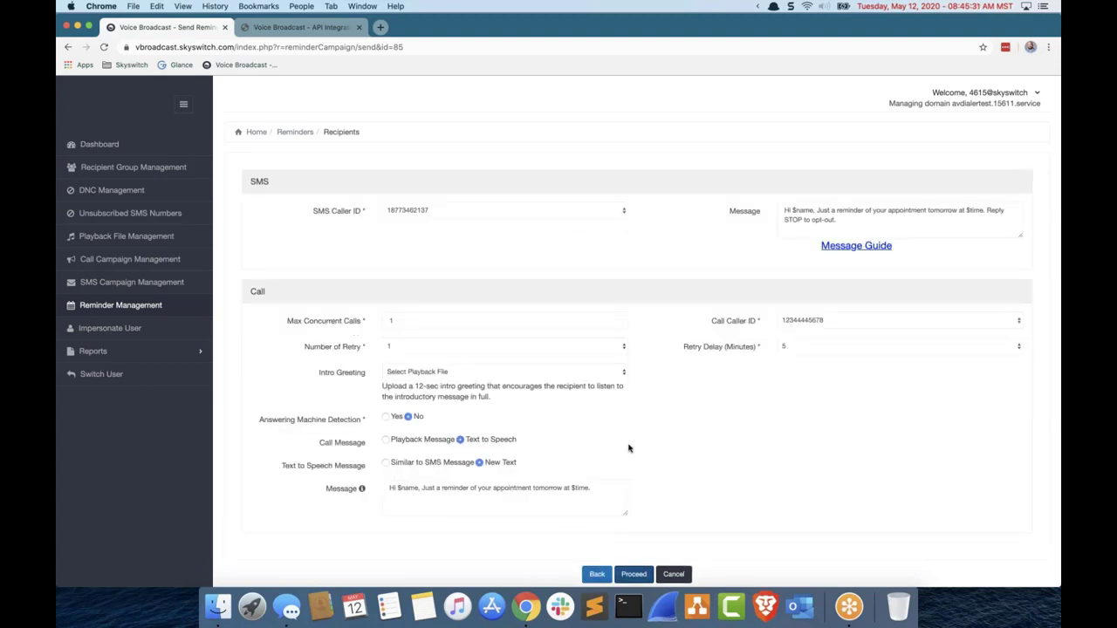
scroll(628, 445, "down", 2)
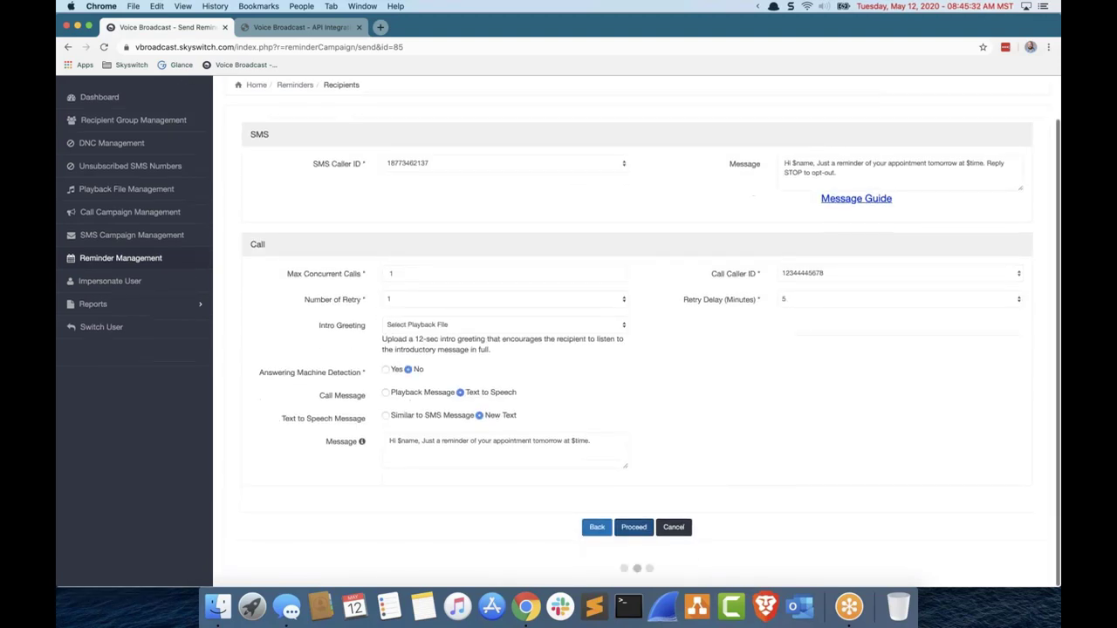
left_click(632, 529)
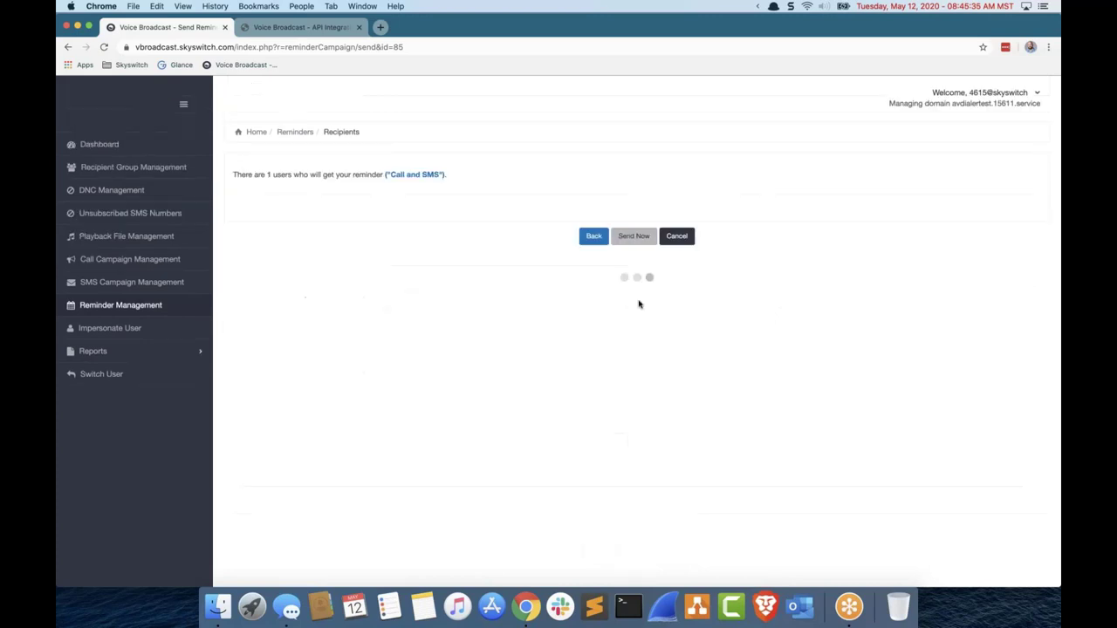
left_click(640, 244)
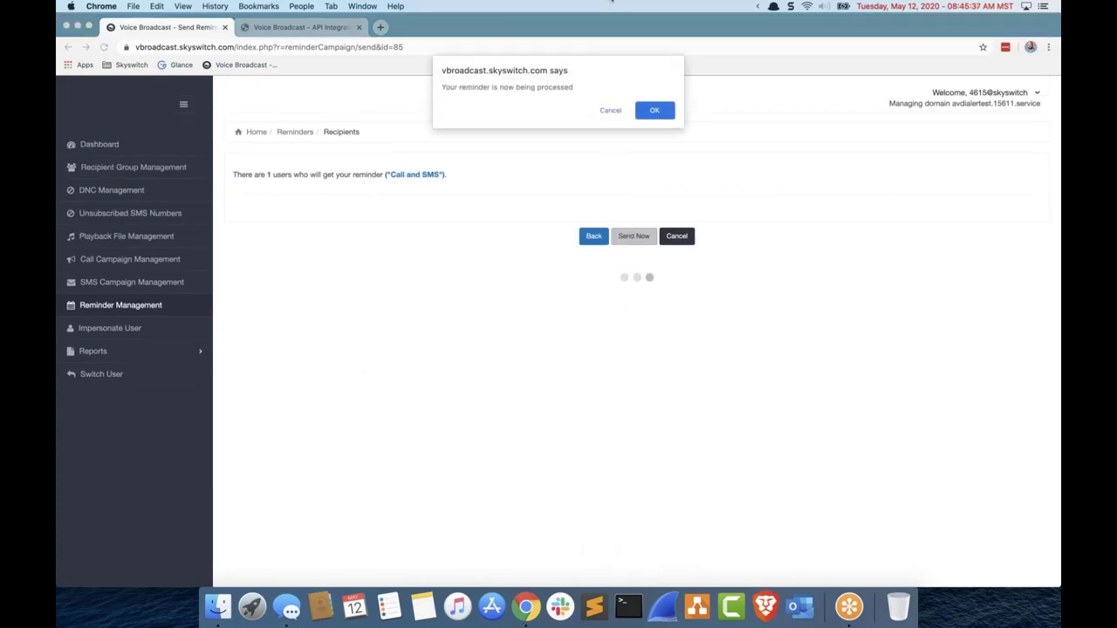
left_click(654, 111)
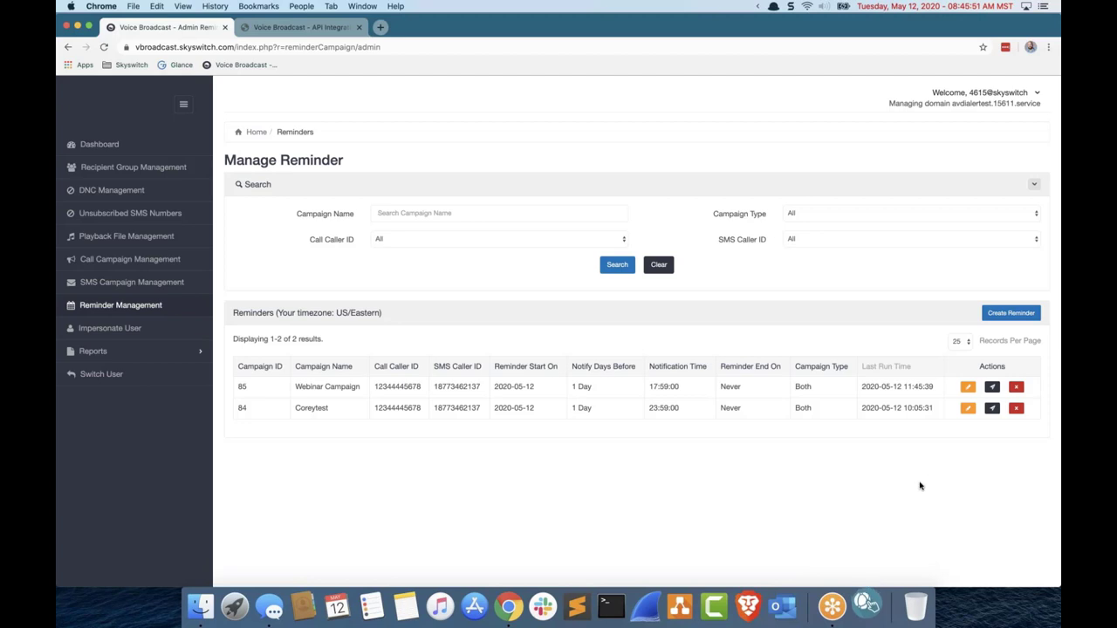
Step: Read the delivered reminder text in ReachUC's first conversation, then close the ReachUC window
left_click(863, 602)
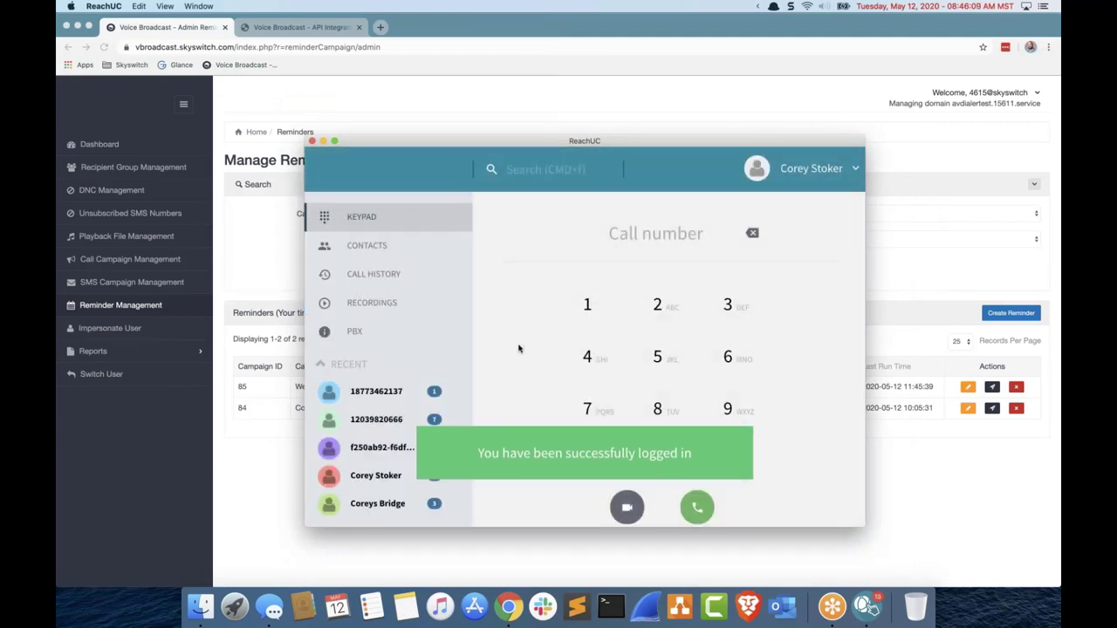
left_click(397, 395)
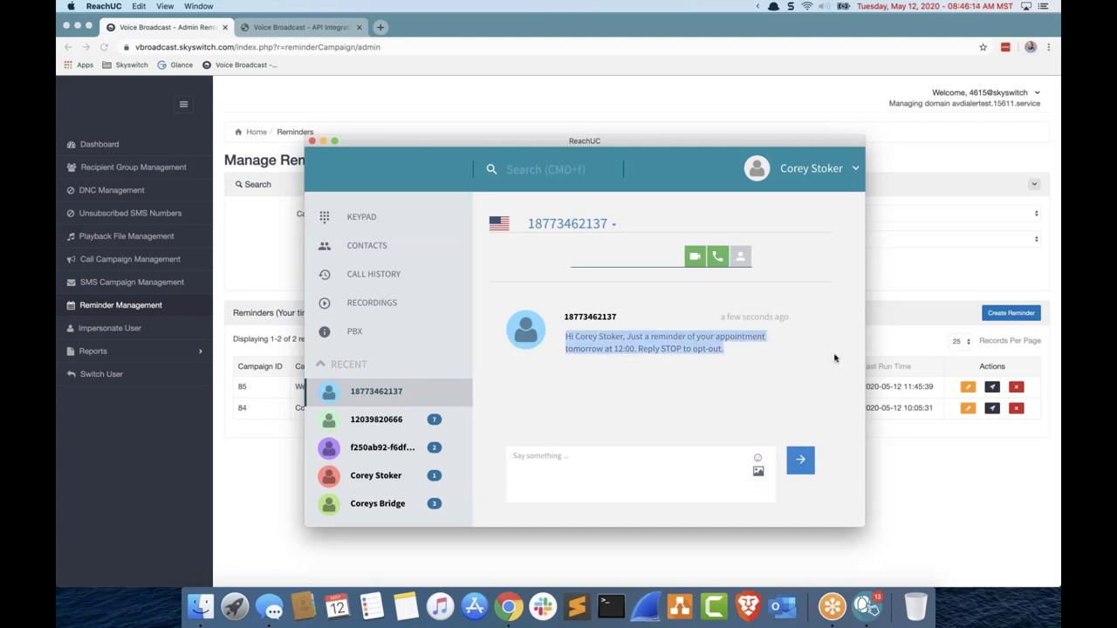
left_click_drag(565, 342, 836, 358)
left_click(785, 355)
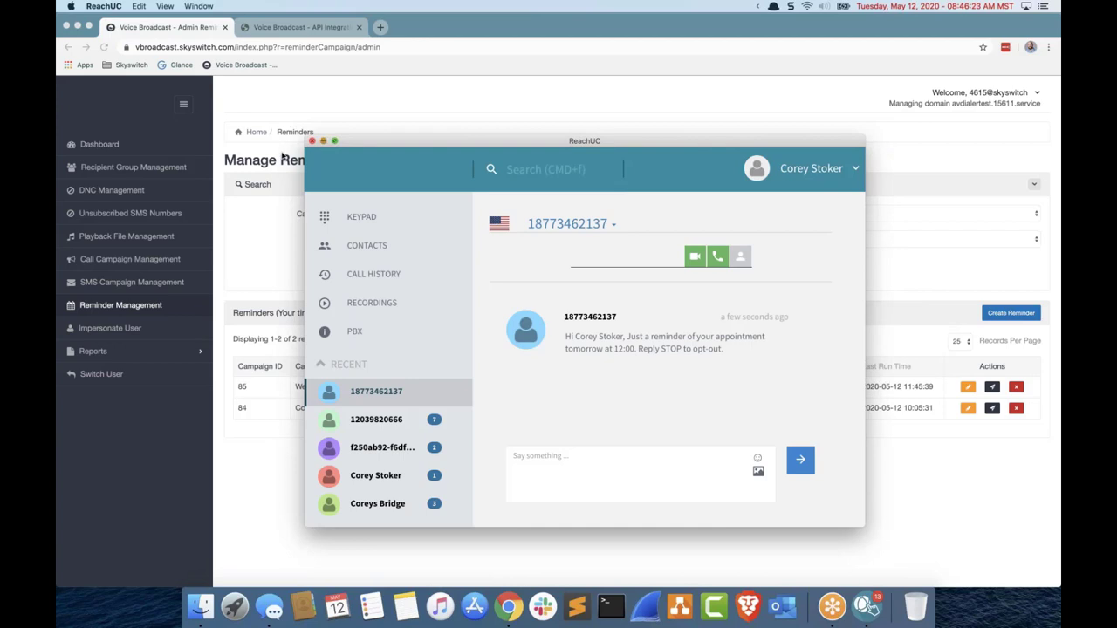
left_click(323, 141)
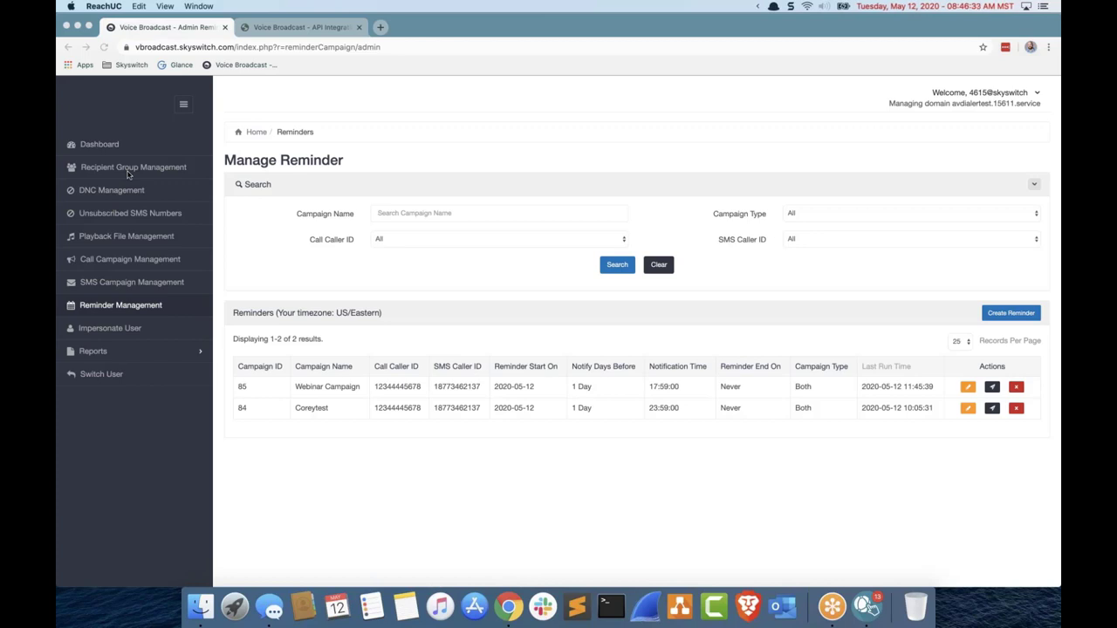
Step: Return to Chrome and open Recipient Group Management
left_click(129, 175)
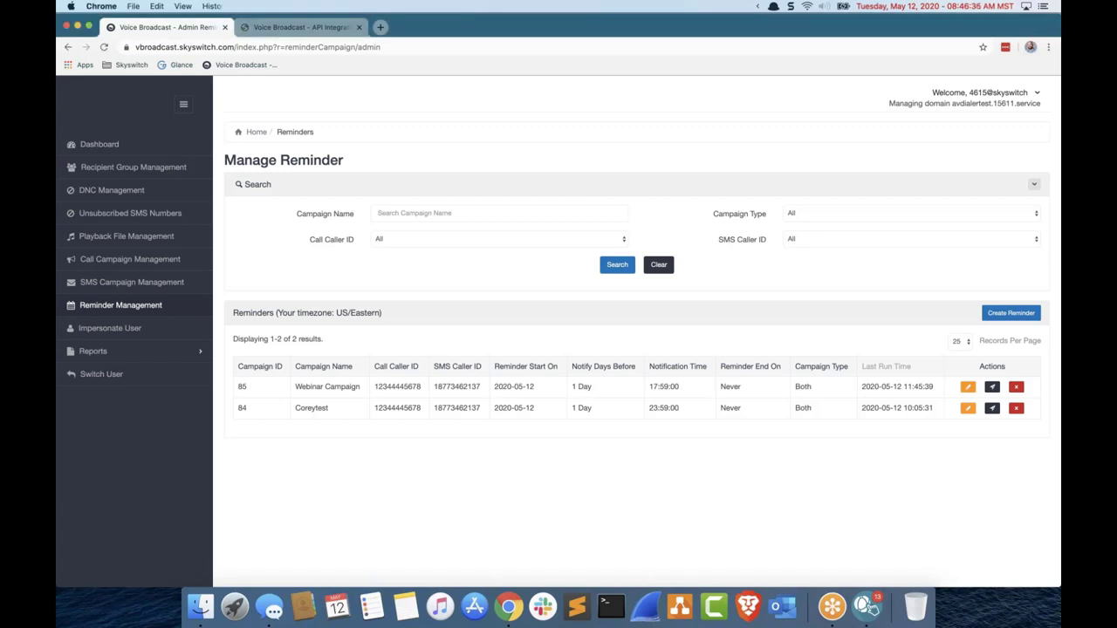
left_click(129, 168)
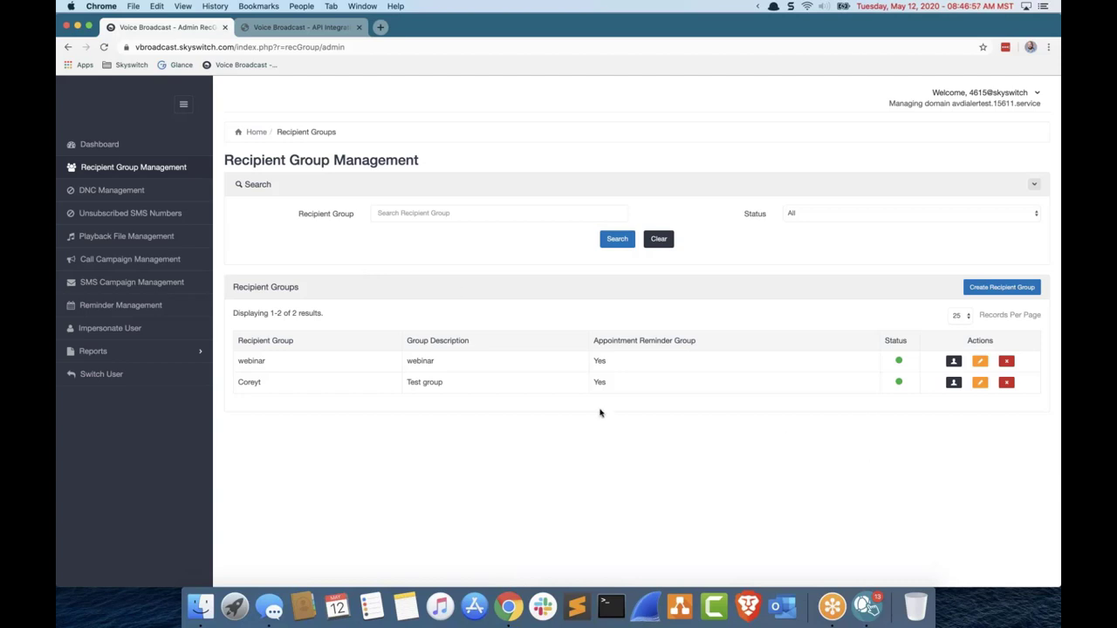
Step: View the webinar group's recipients, then return to Recipient Group Management
left_click(953, 360)
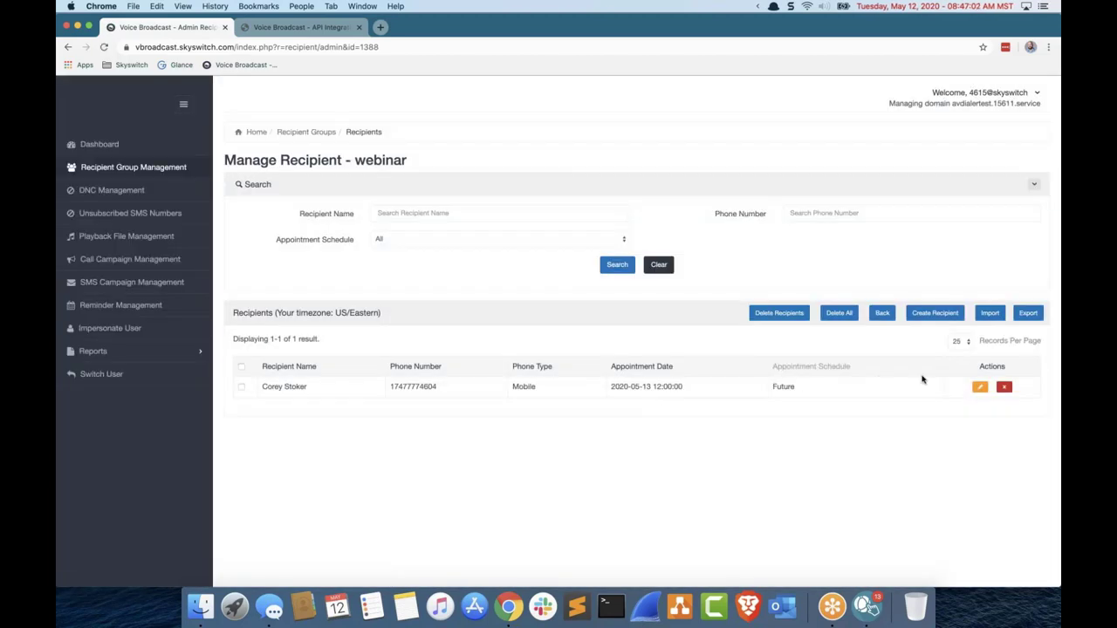
left_click(131, 167)
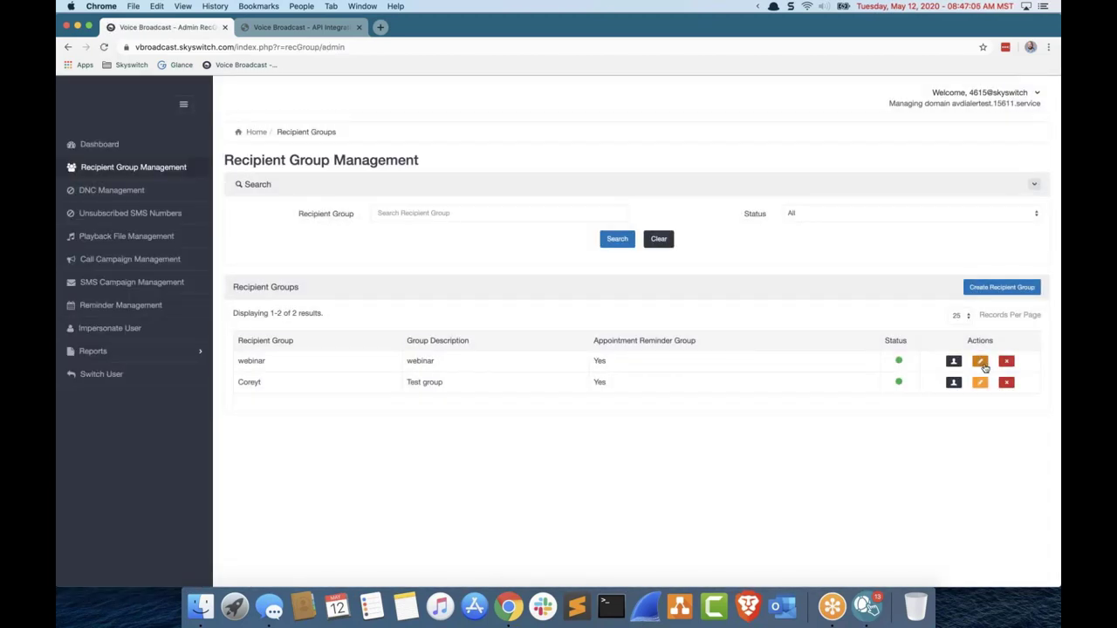
Step: Edit the webinar group, read its API Integration Guide, and return to the Update tab
left_click(979, 361)
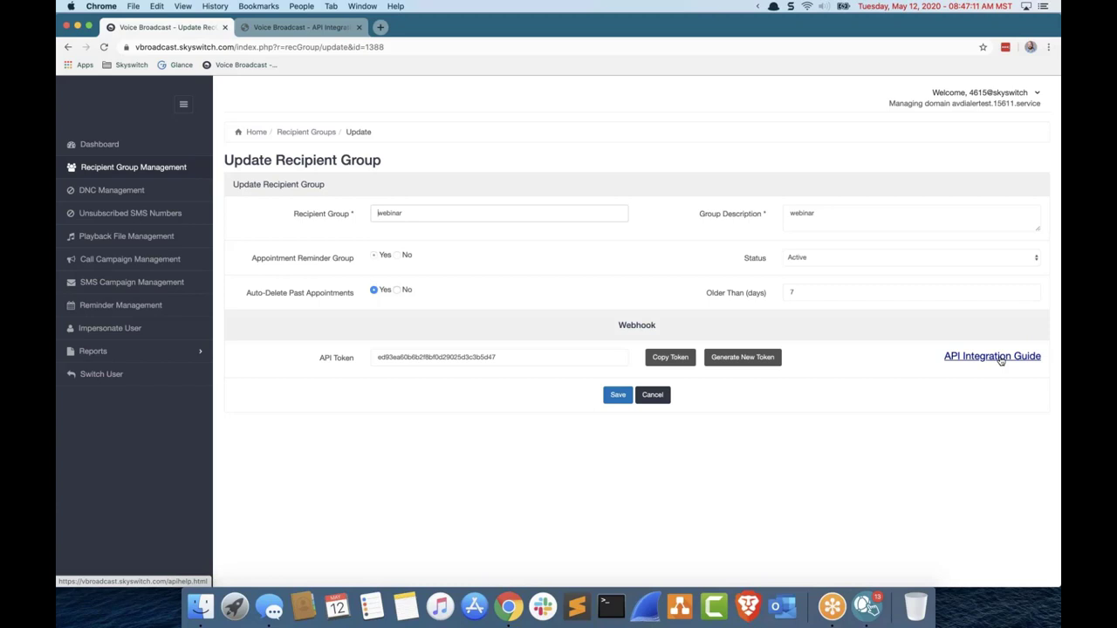
left_click(301, 27)
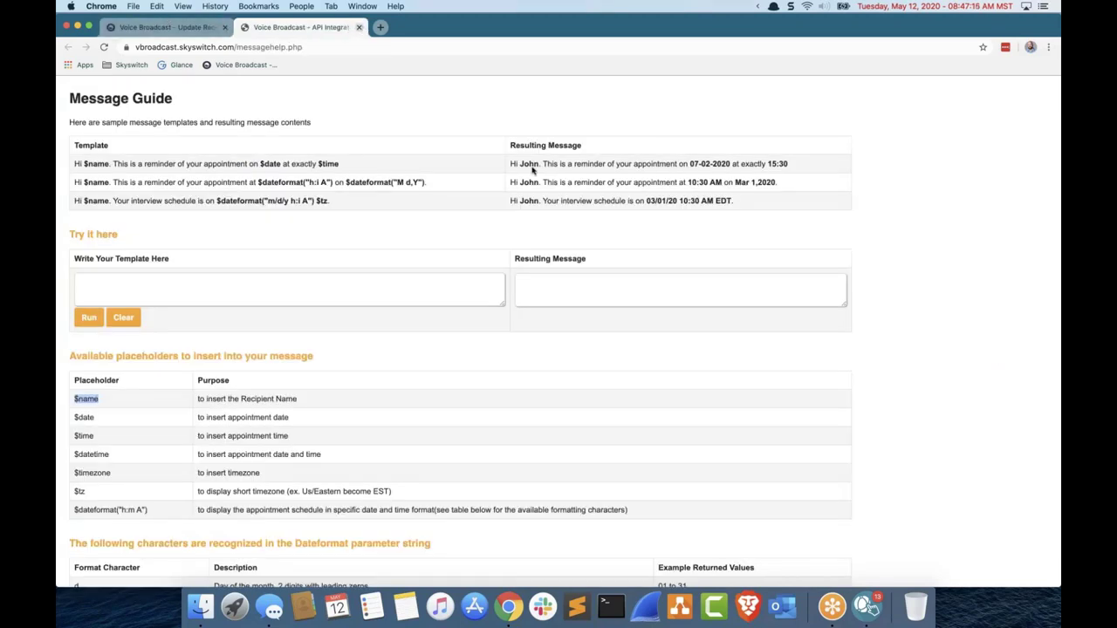
key("ctrl+shift+Tab")
left_click(951, 342)
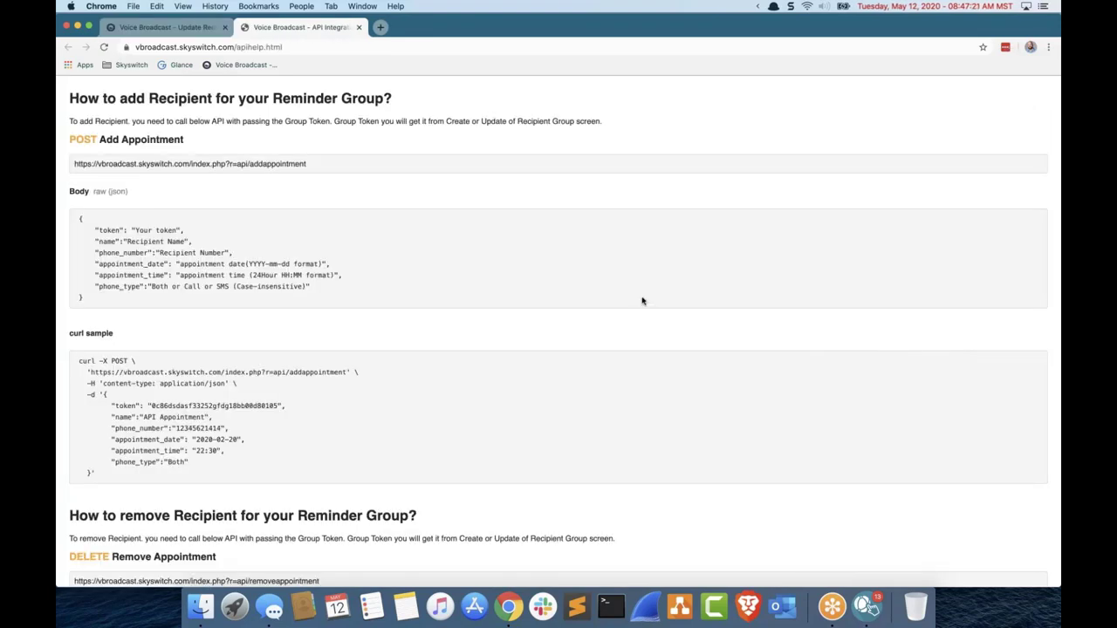
scroll(625, 298, "down", 5)
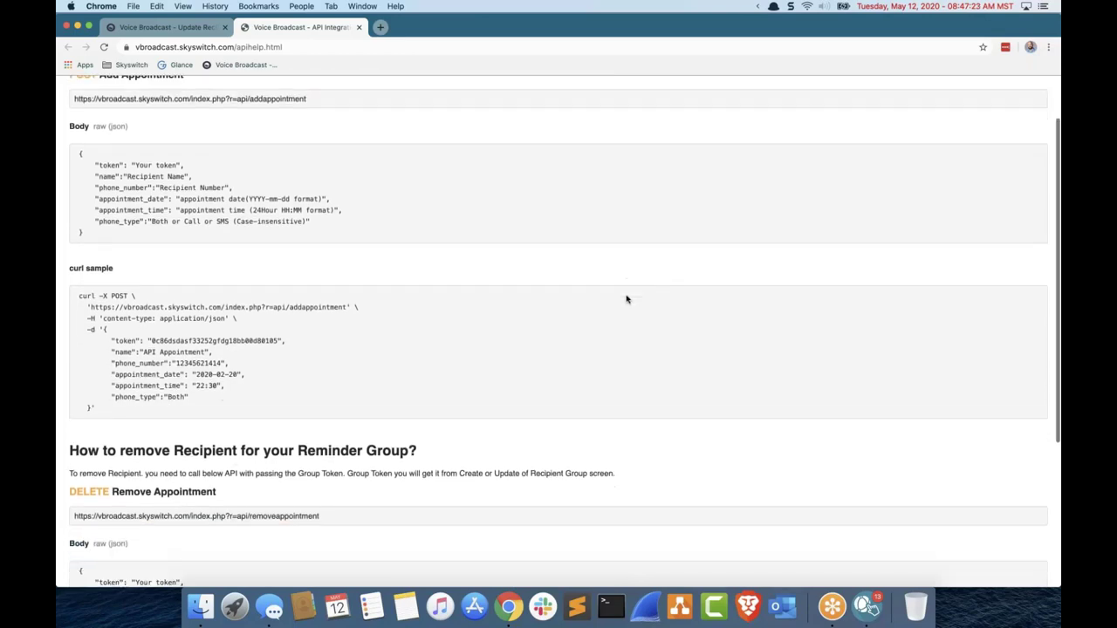
scroll(609, 298, "up", 5)
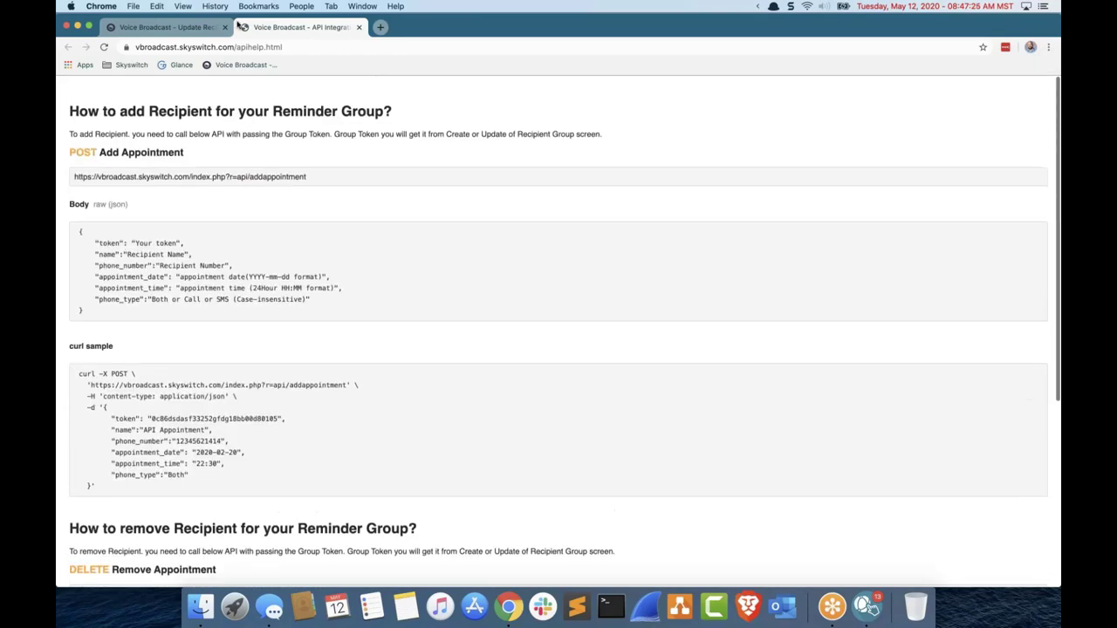
key("ctrl+shift+Tab")
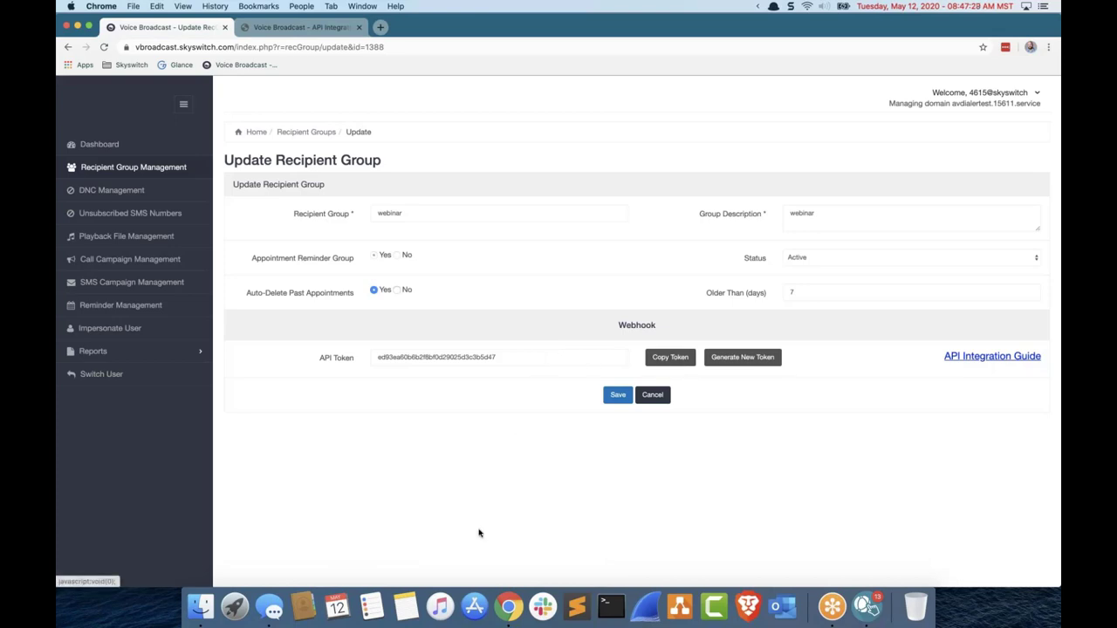
Step: Paste the webinar API token into a new Sublime Text note and move the window aside
left_click(576, 598)
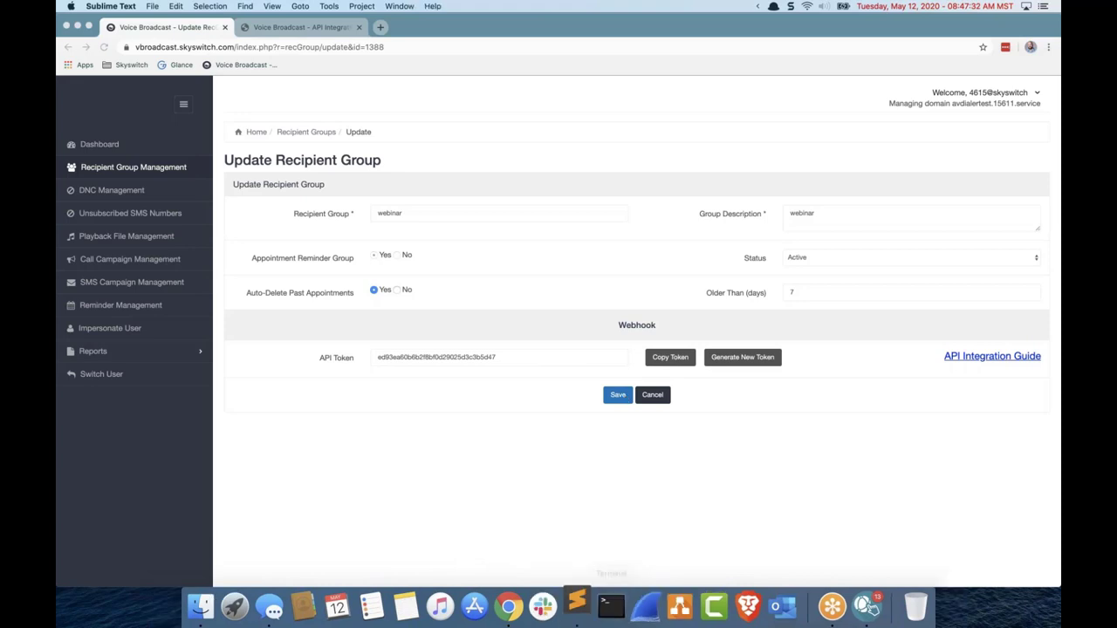
key("super+v")
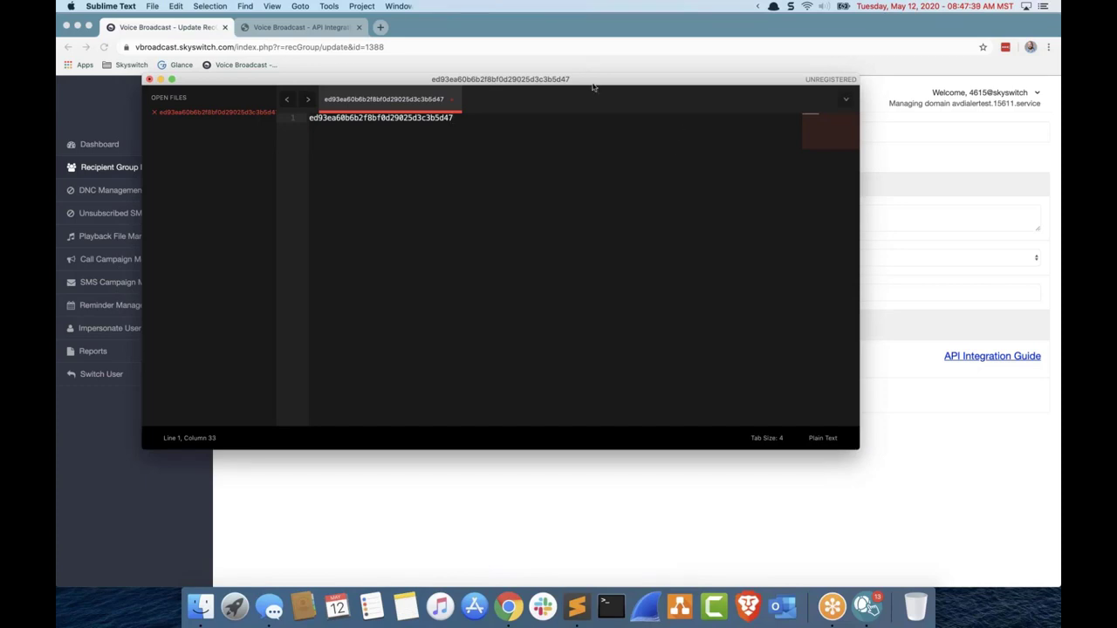
left_click_drag(592, 87, 1116, 148)
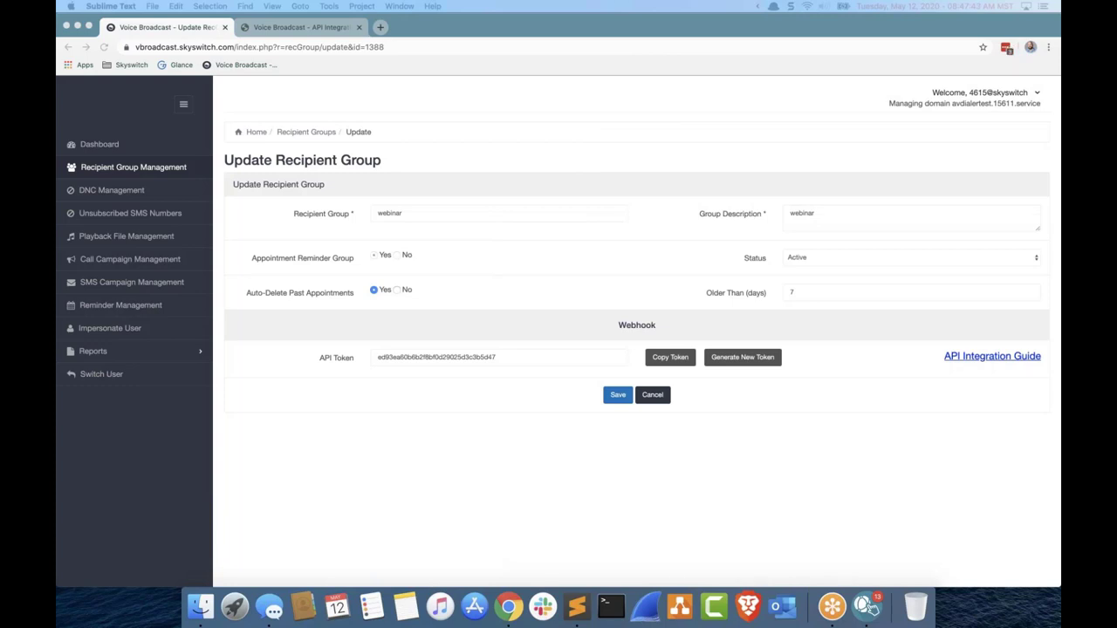
Step: Maximise the Google Forms window, title the first question 'Name ?' and make it required
left_click(817, 155)
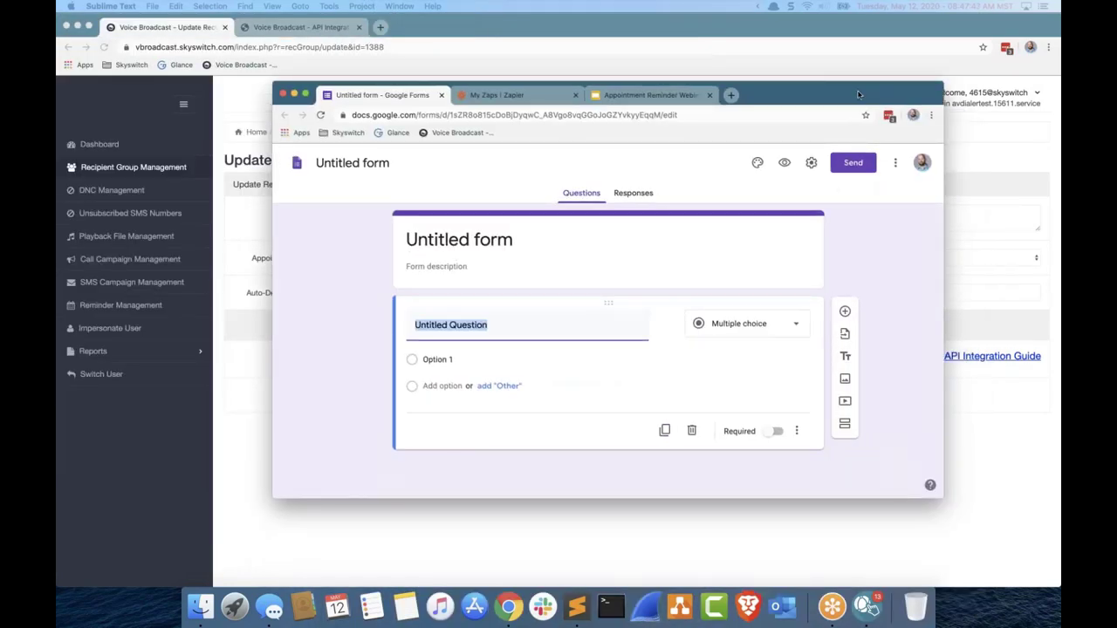
double_click(859, 94)
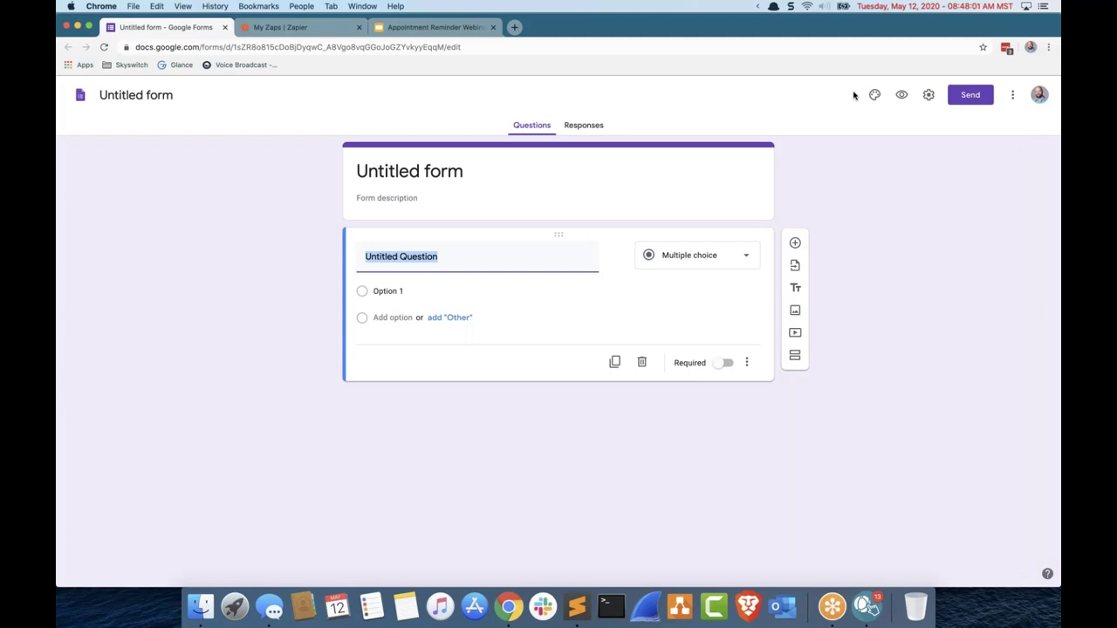
type("Name ")
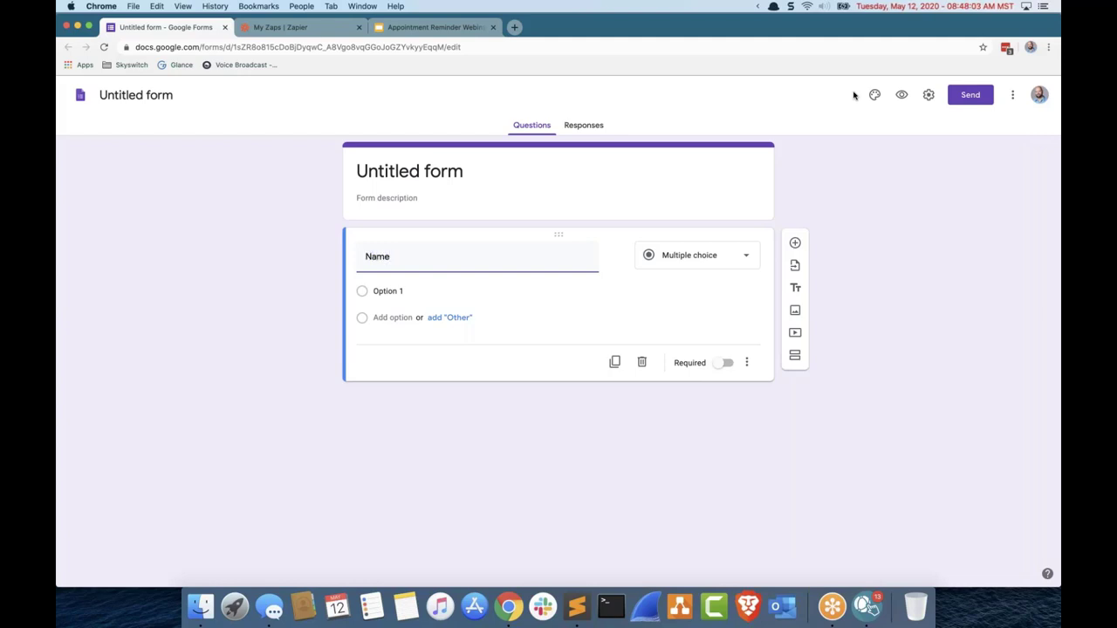
type("?")
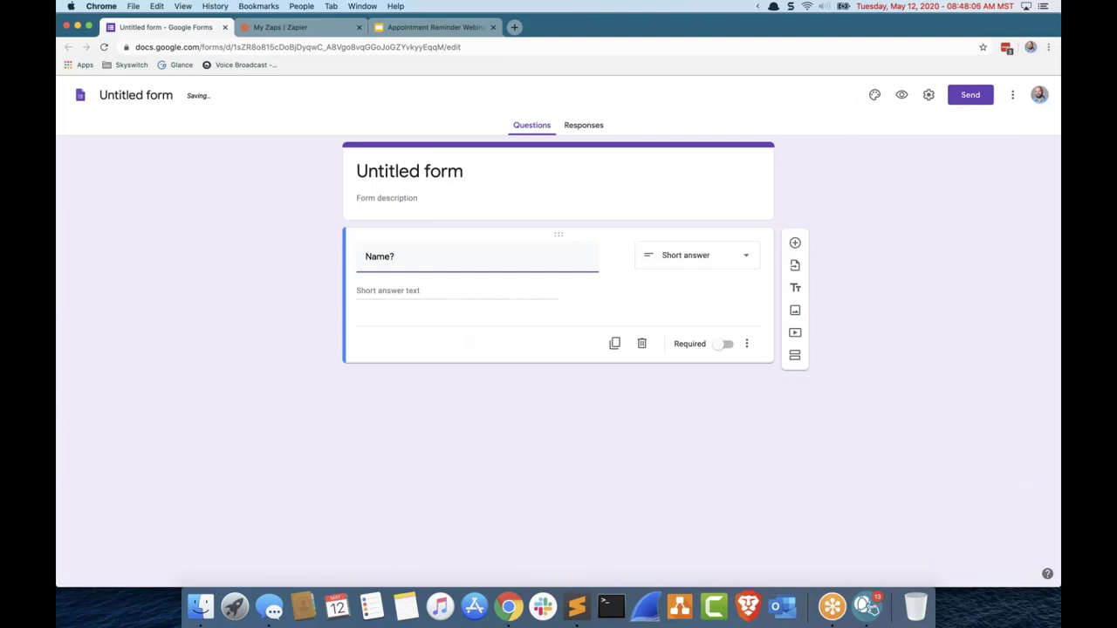
left_click(721, 345)
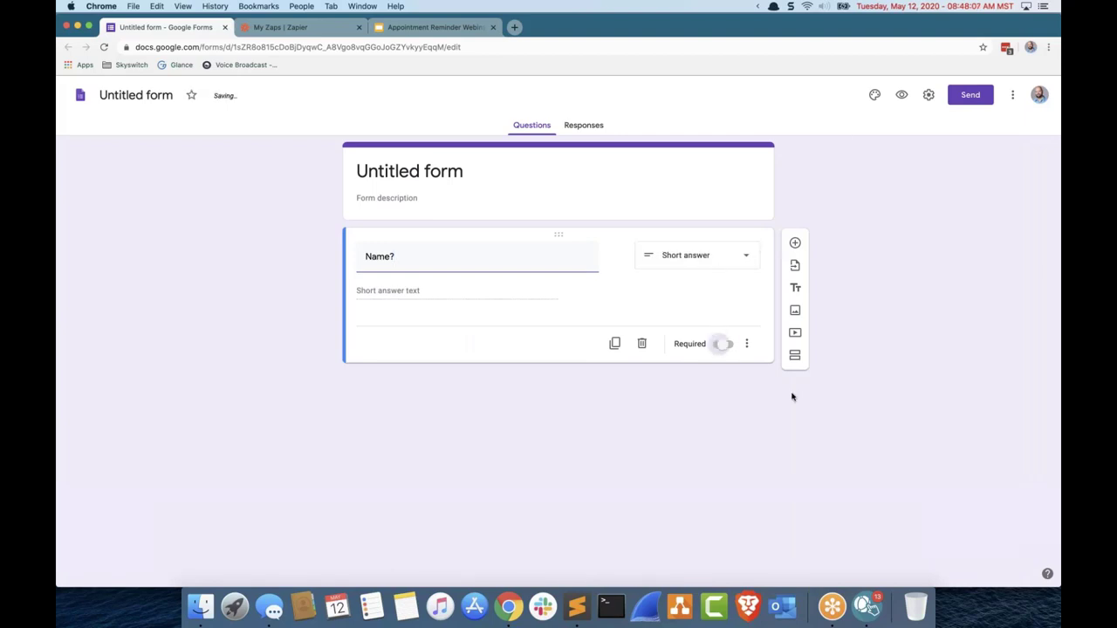
Step: Duplicate the question into 'Time?' and 'Date?' questions
left_click(614, 344)
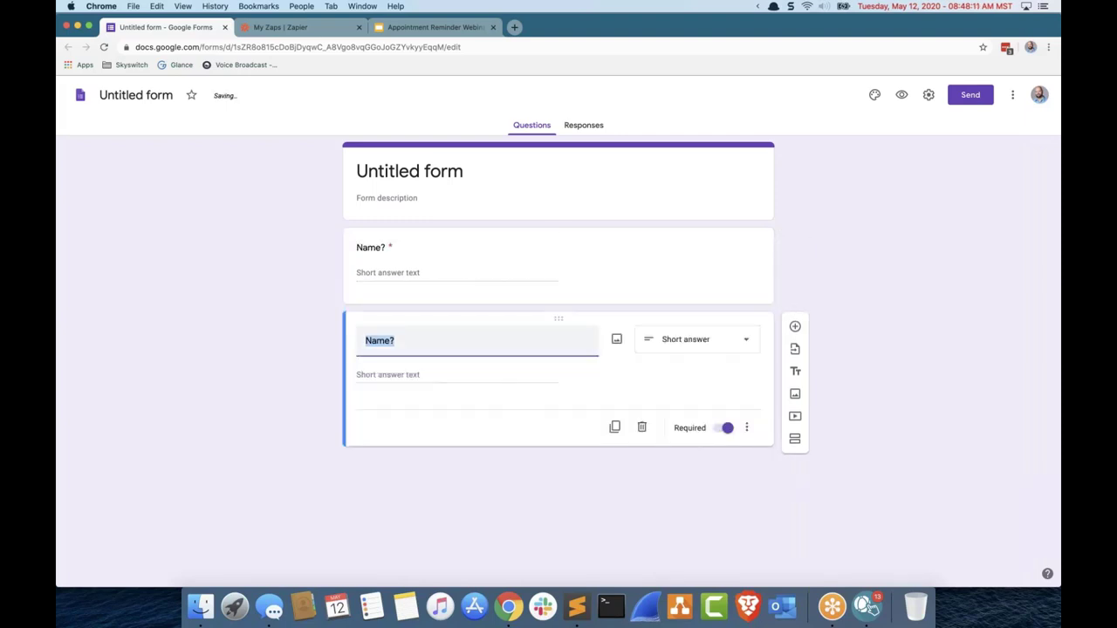
type("Time?")
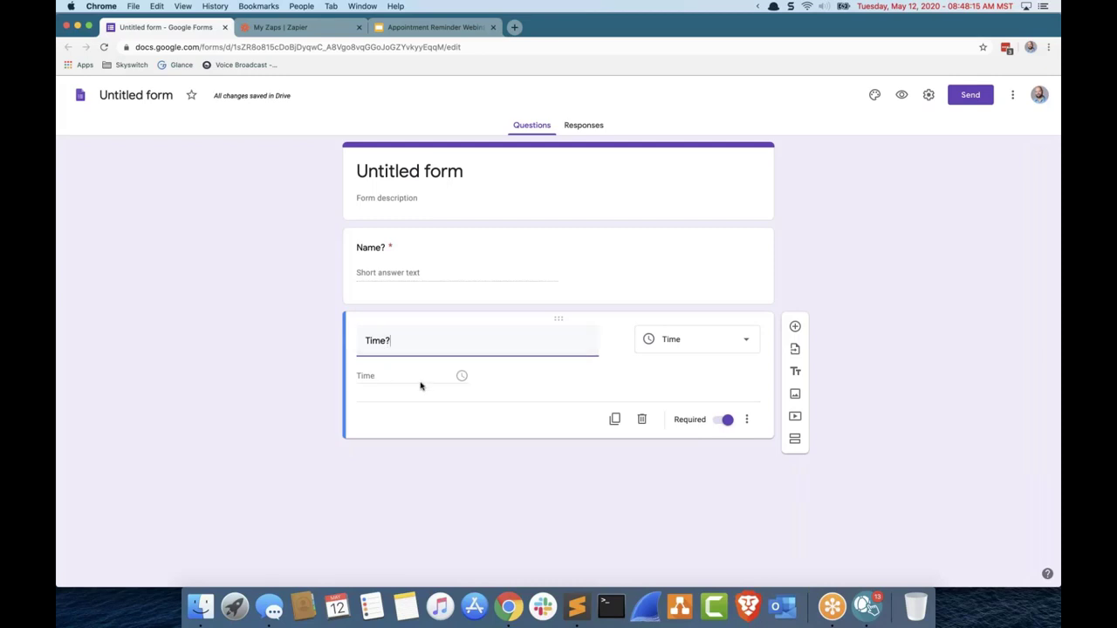
left_click(614, 418)
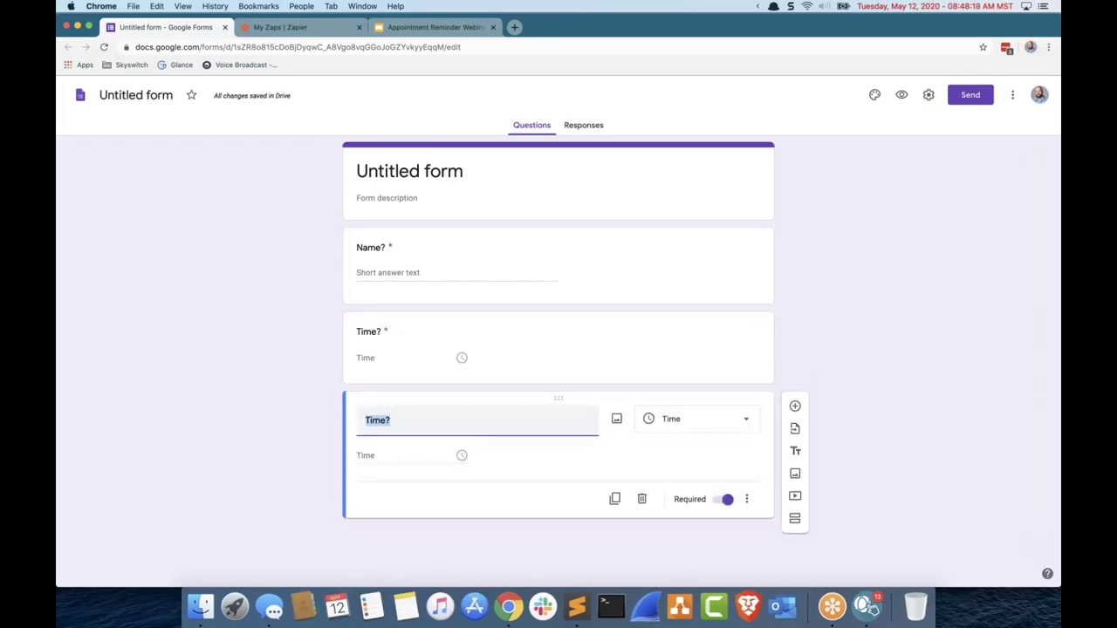
type("Date?")
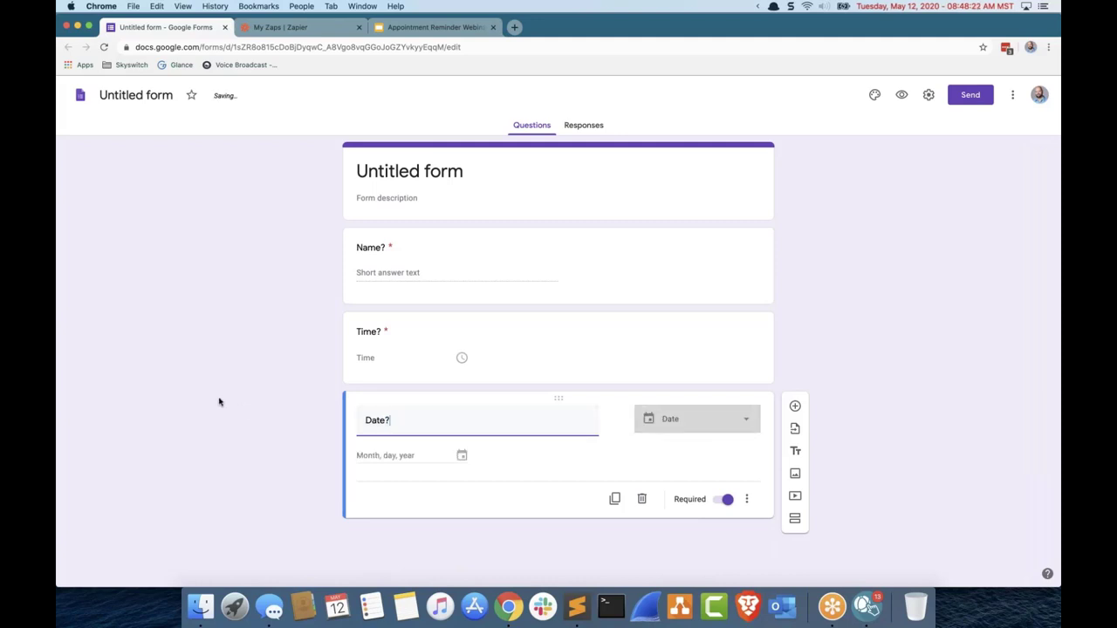
Step: Duplicate again and retitle it 'Contact Method for Reminder' as a multiple-choice question
left_click(614, 498)
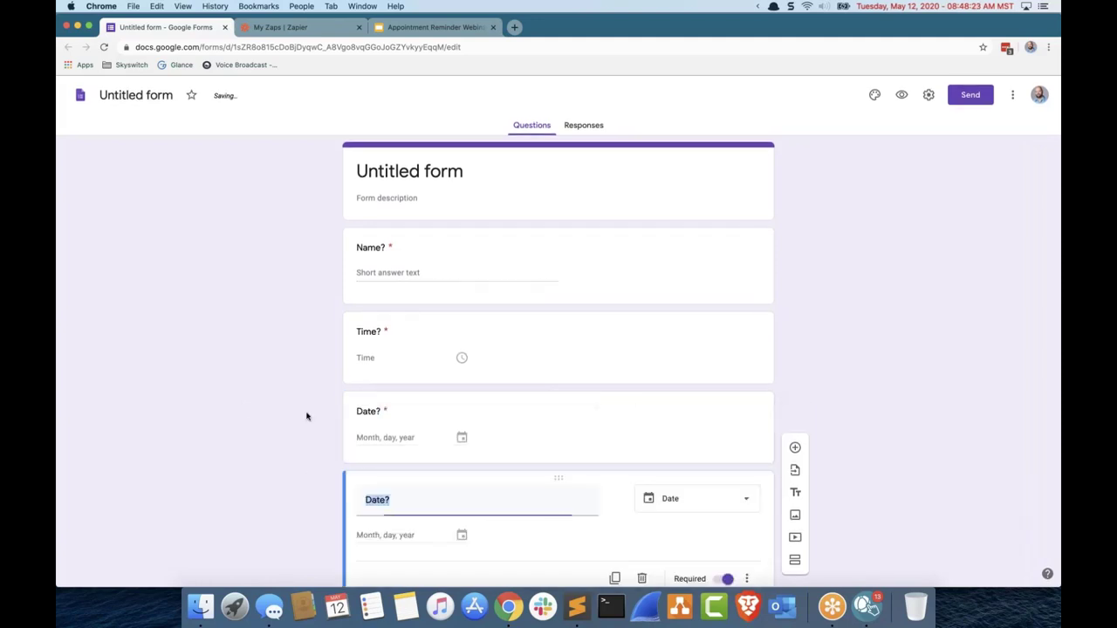
type("SMS")
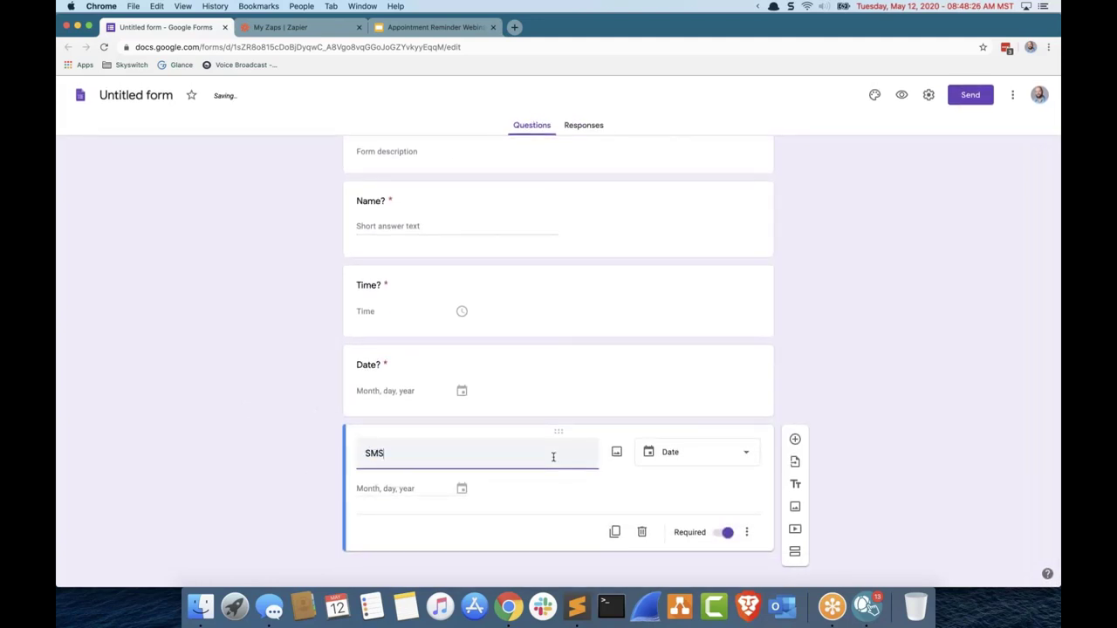
key("BackSpace")
key("BackSpace")
key("BackSpace")
type("Contact Method for ")
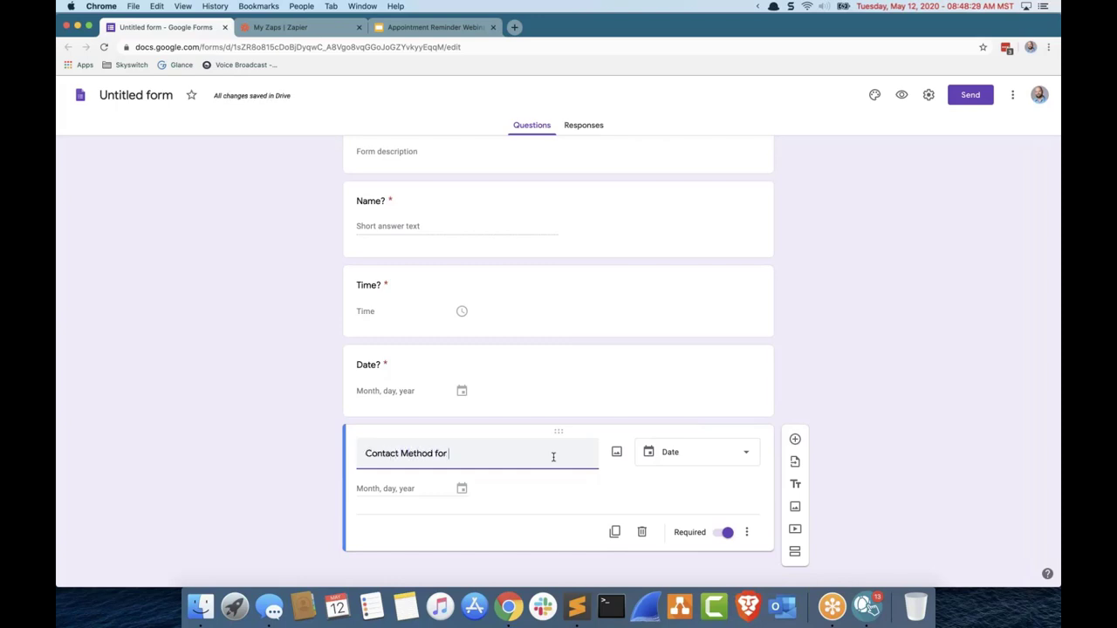
type("Reminder")
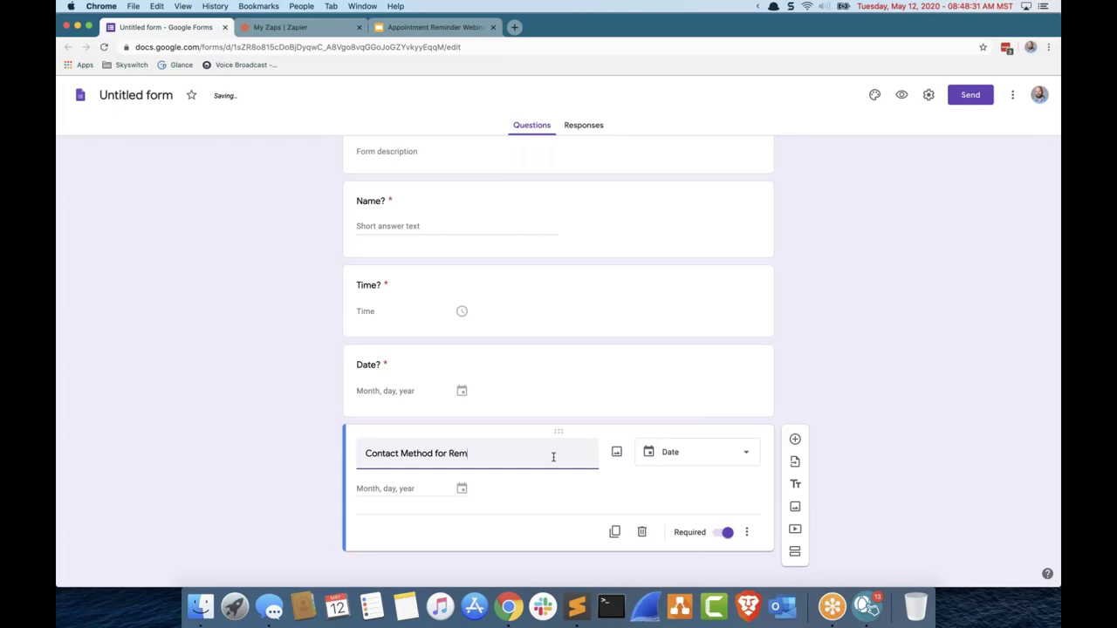
left_click(697, 453)
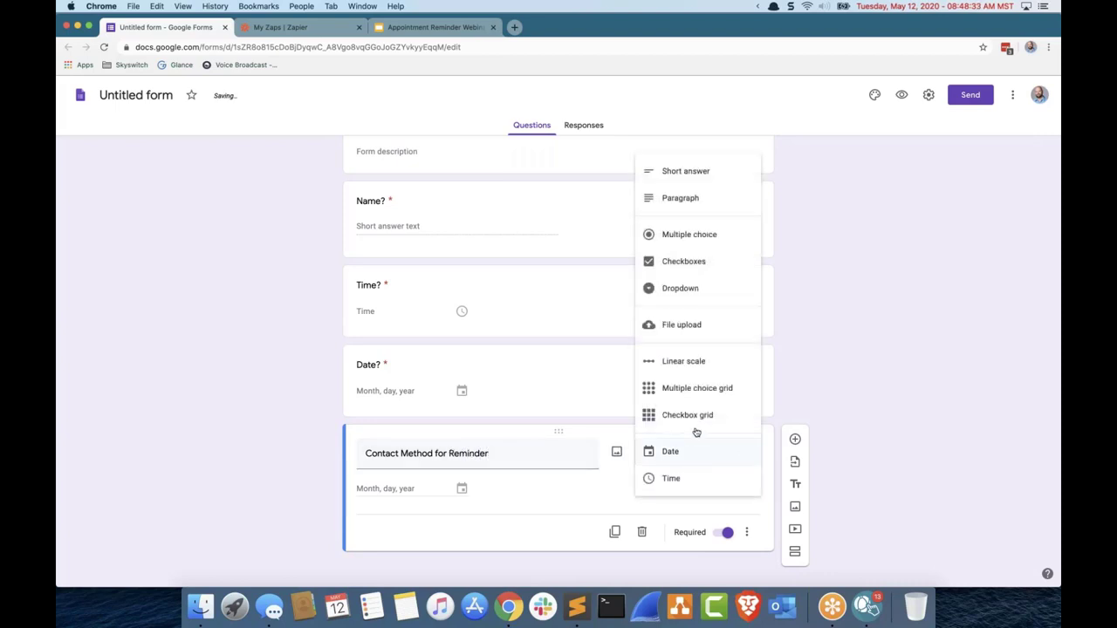
left_click(727, 238)
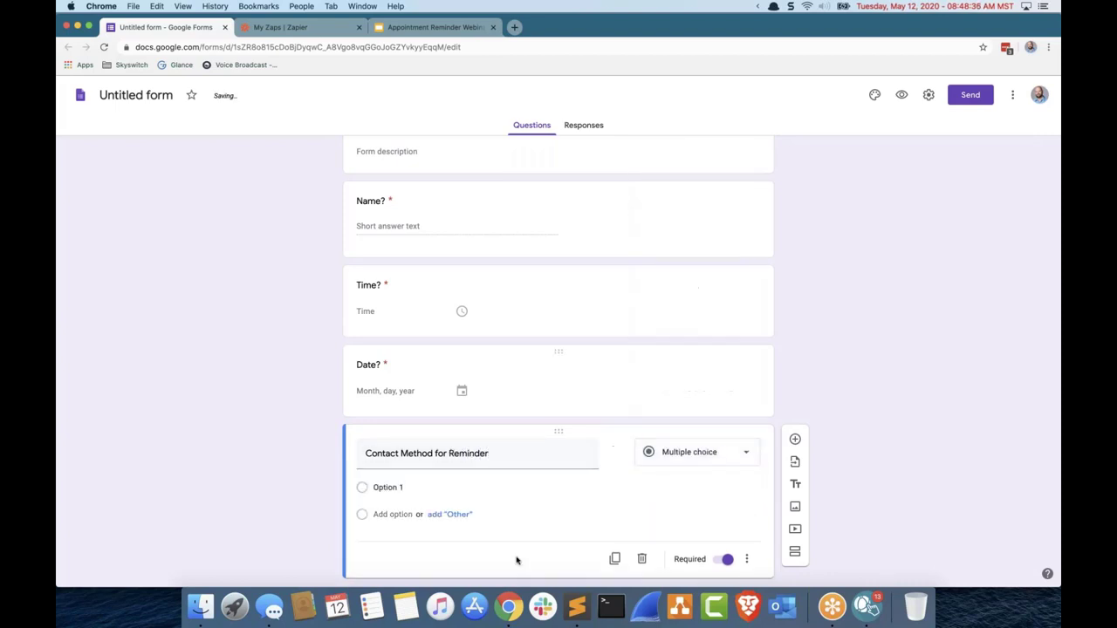
Step: Give the question the answer options SMS, Call and Both
left_click(441, 489)
type("SMS")
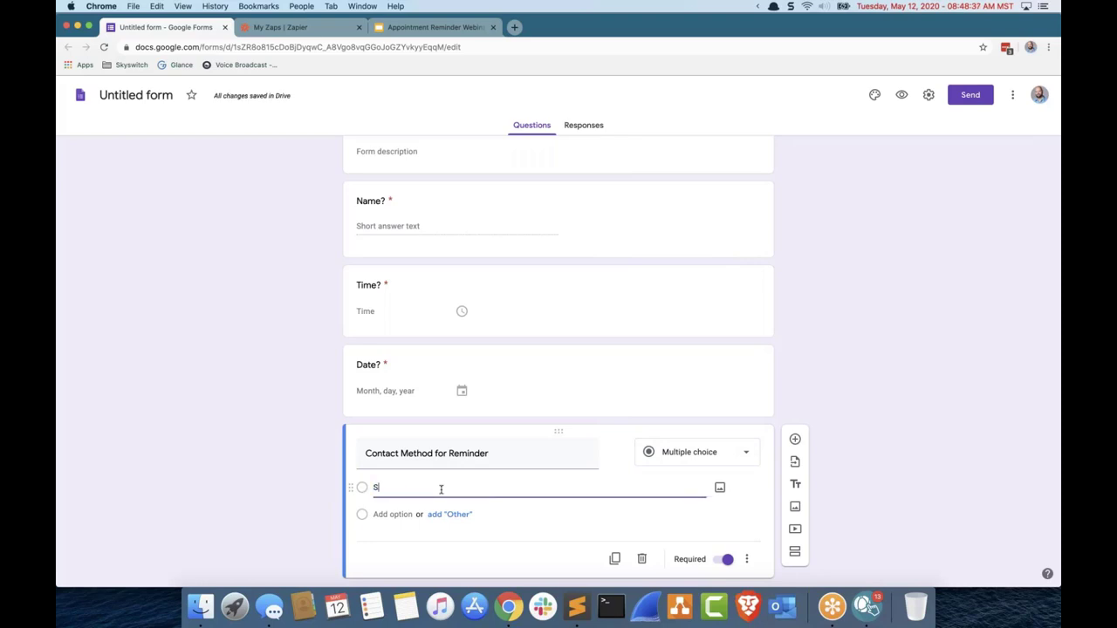
left_click(360, 516)
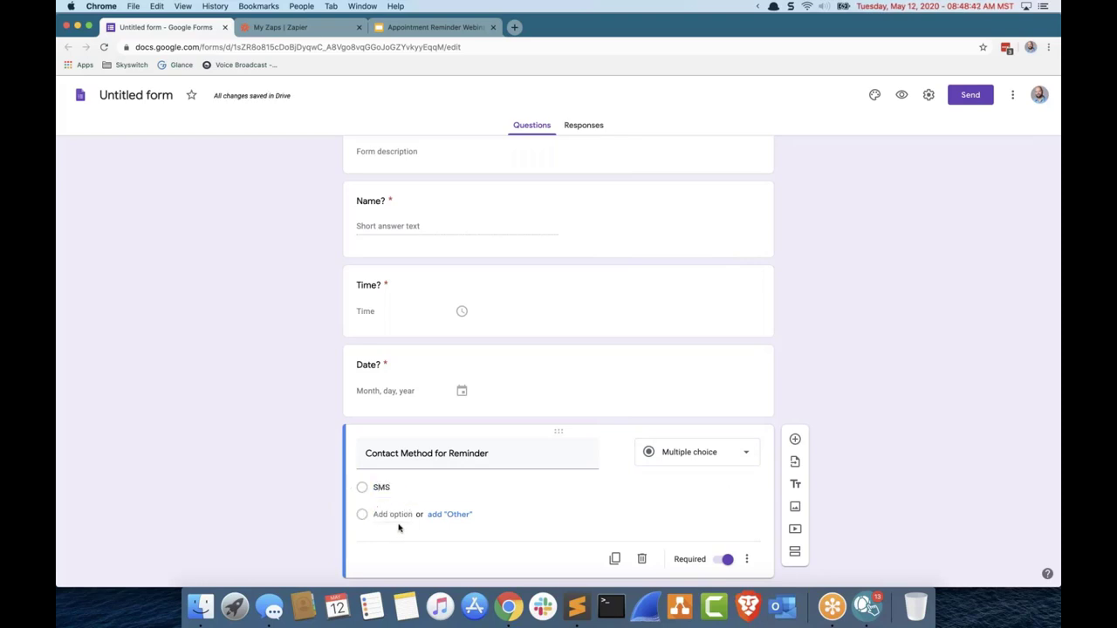
left_click(395, 515)
type("Call")
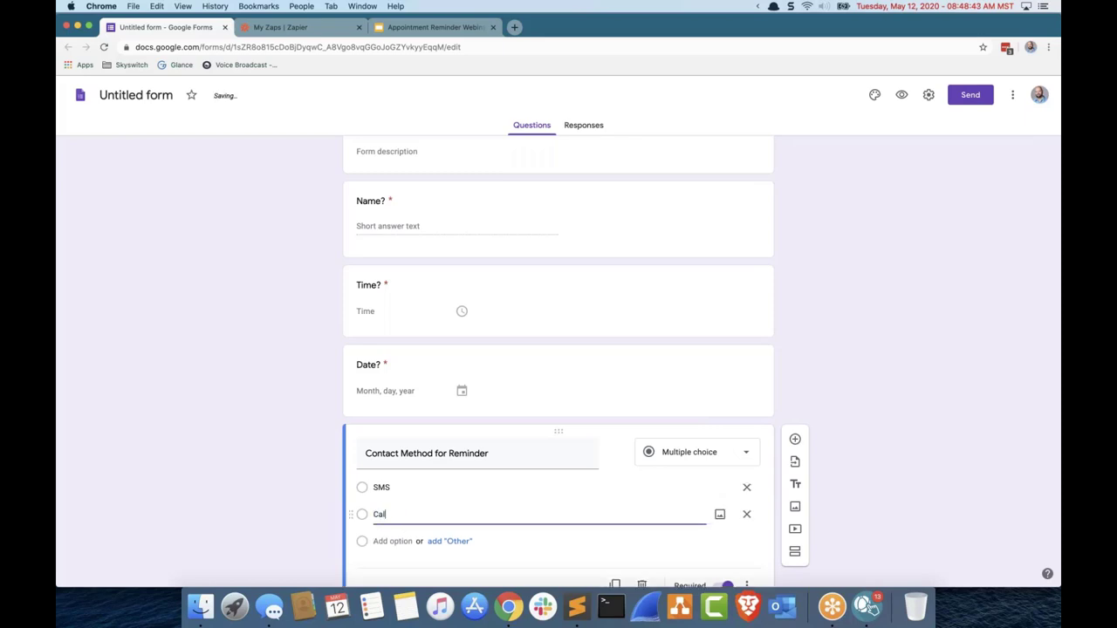
left_click(392, 541)
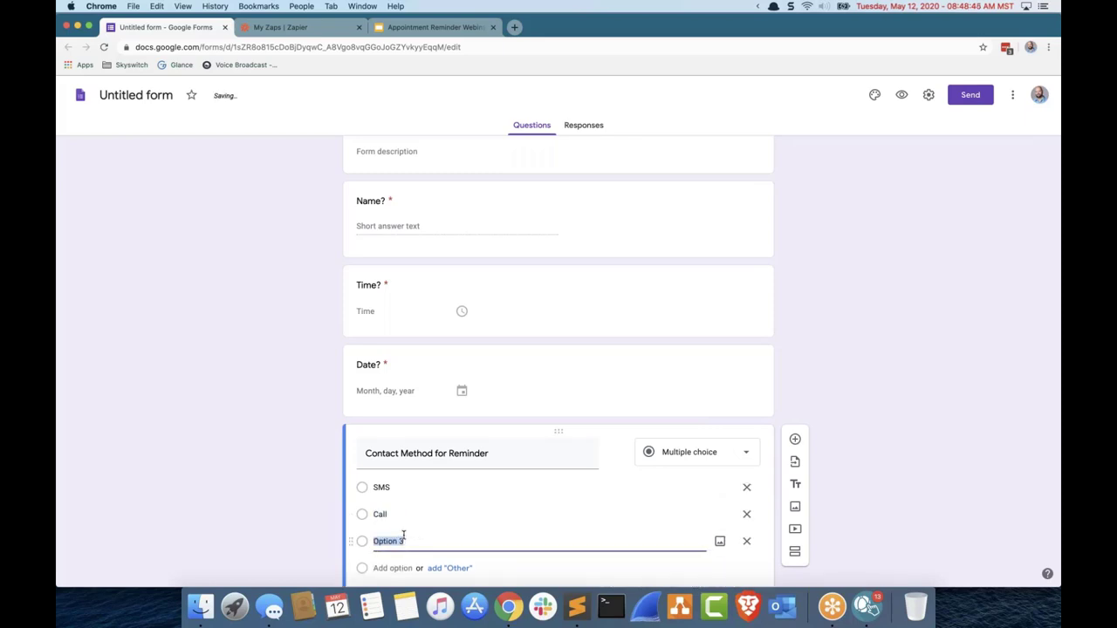
type("Both")
Step: Check the Voice Broadcast API help page behind the webinar slides, then bring the slides back to the front
left_click(463, 32)
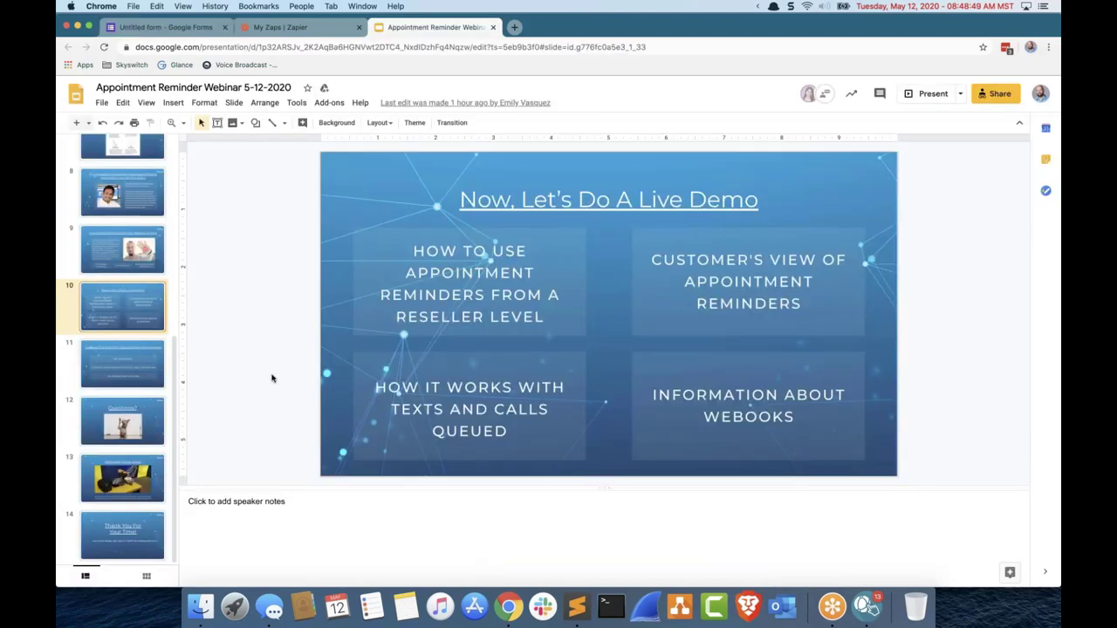
left_click_drag(518, 37, 483, 343)
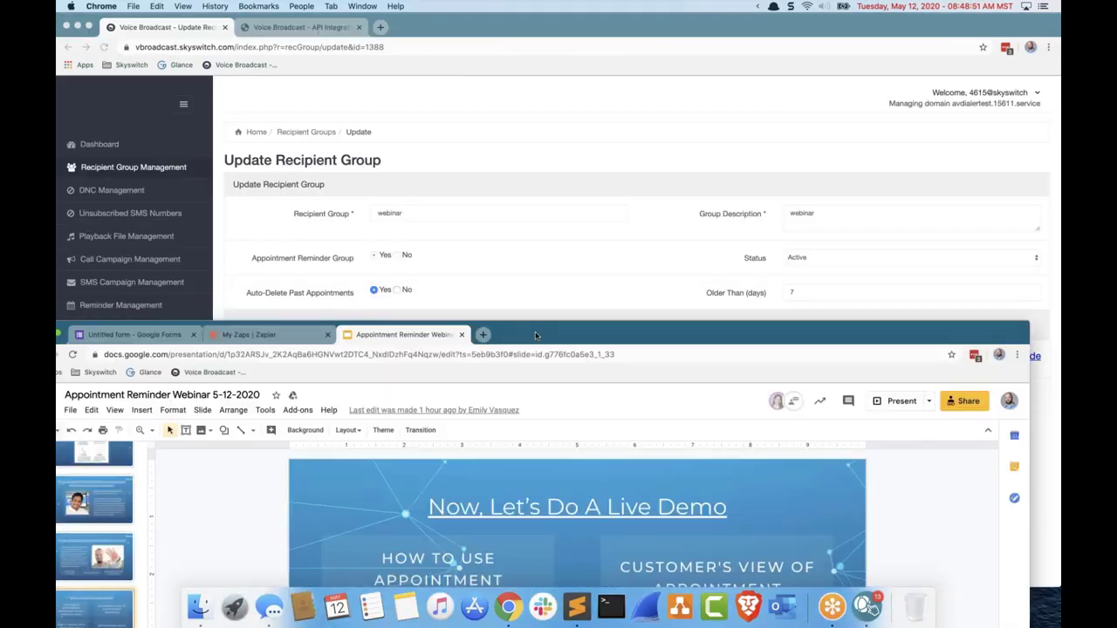
left_click(332, 31)
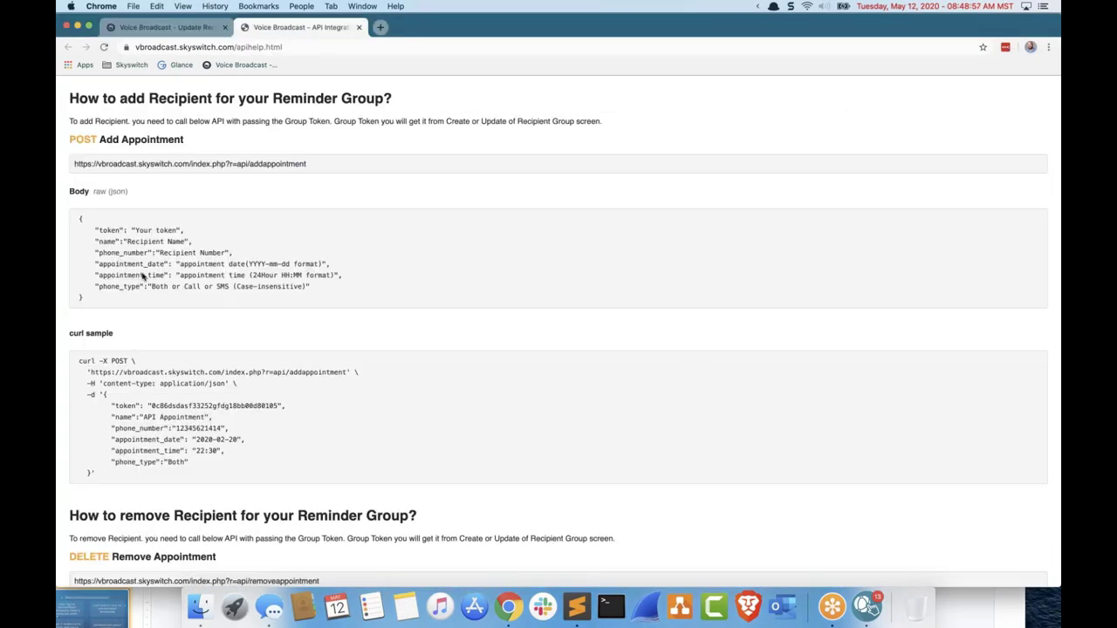
left_click(992, 615)
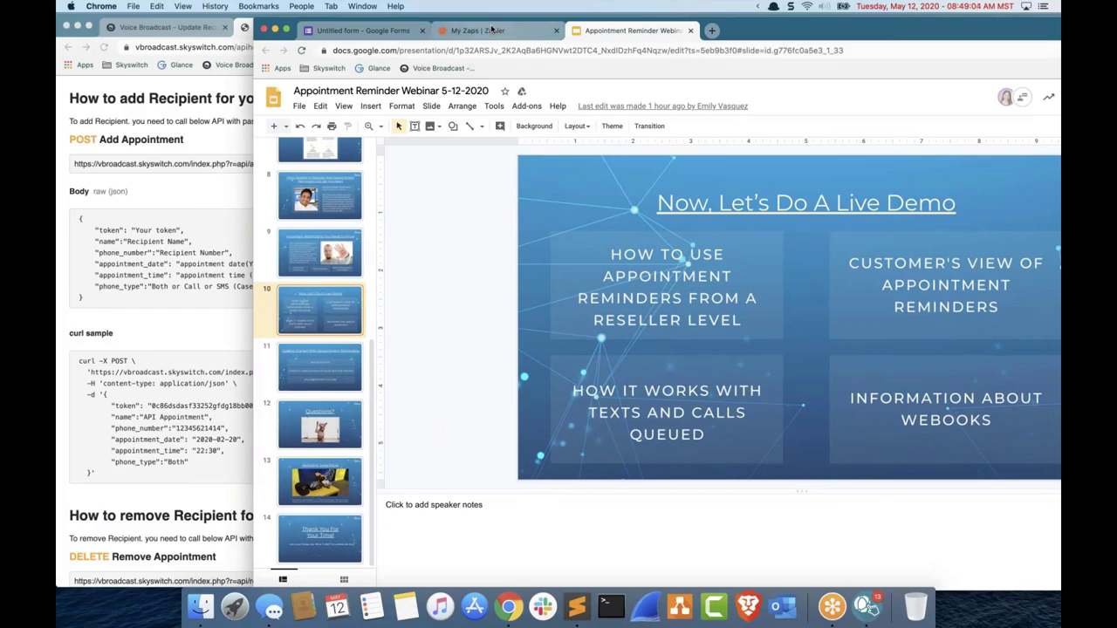
left_click(493, 30)
Step: Add a new 'Phone Number' question after Contact Method for Reminder
left_click(365, 30)
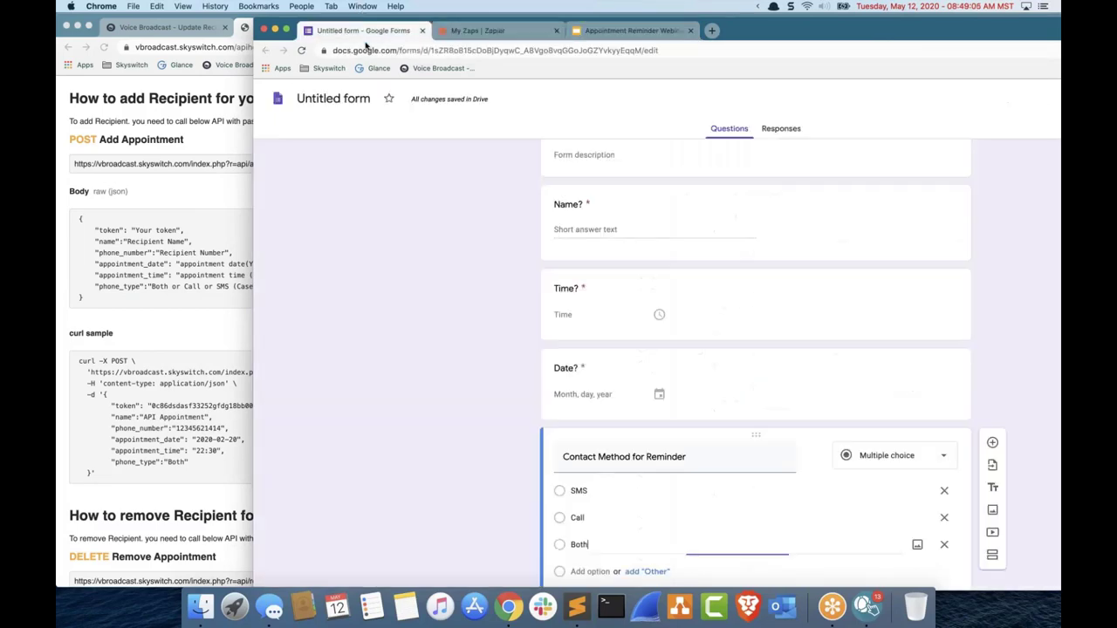
left_click(420, 399)
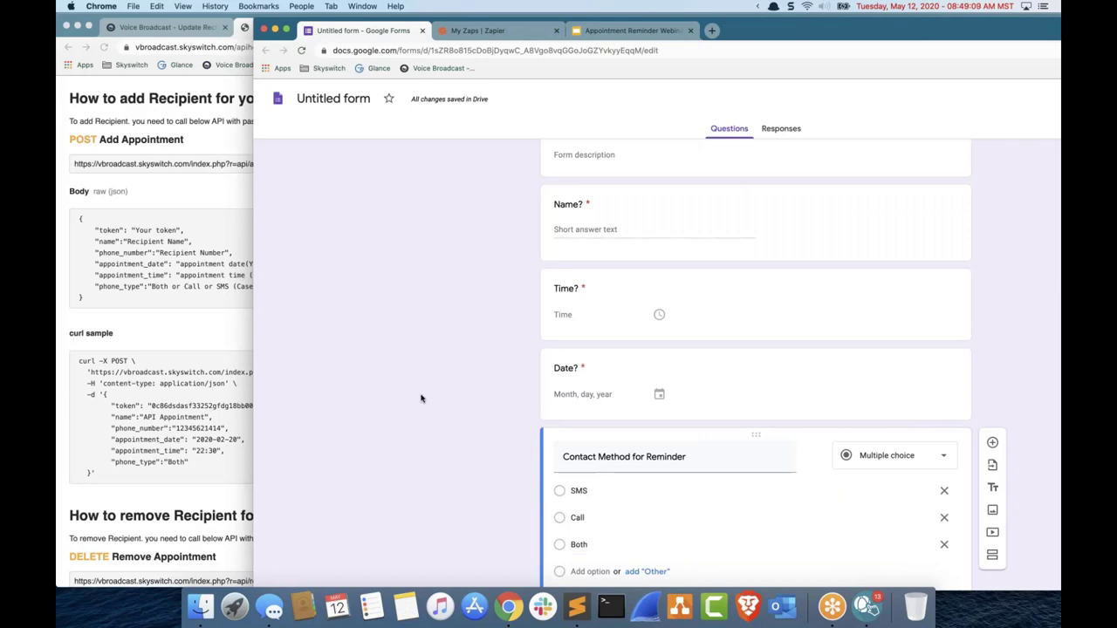
scroll(420, 399, "down", 2)
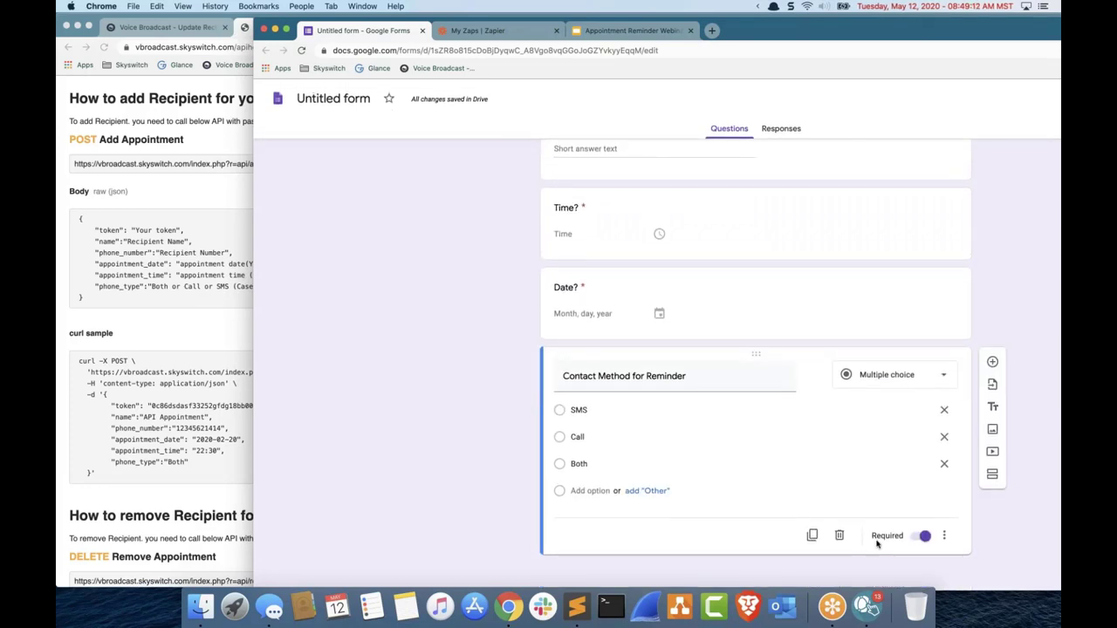
left_click(992, 362)
type("Phon")
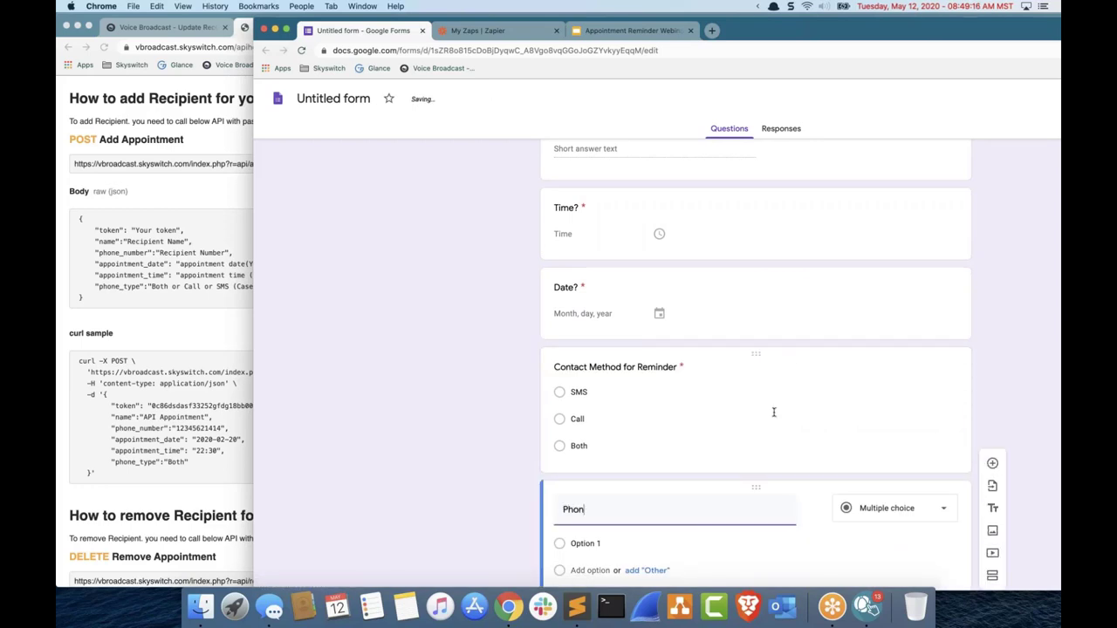
type("e Number")
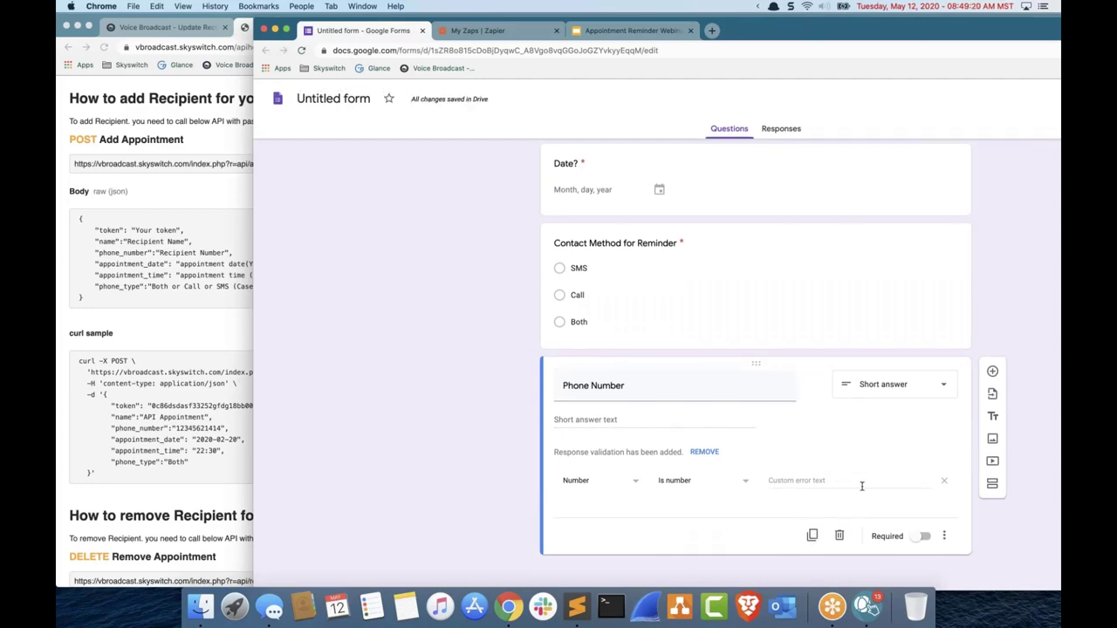
double_click(851, 40)
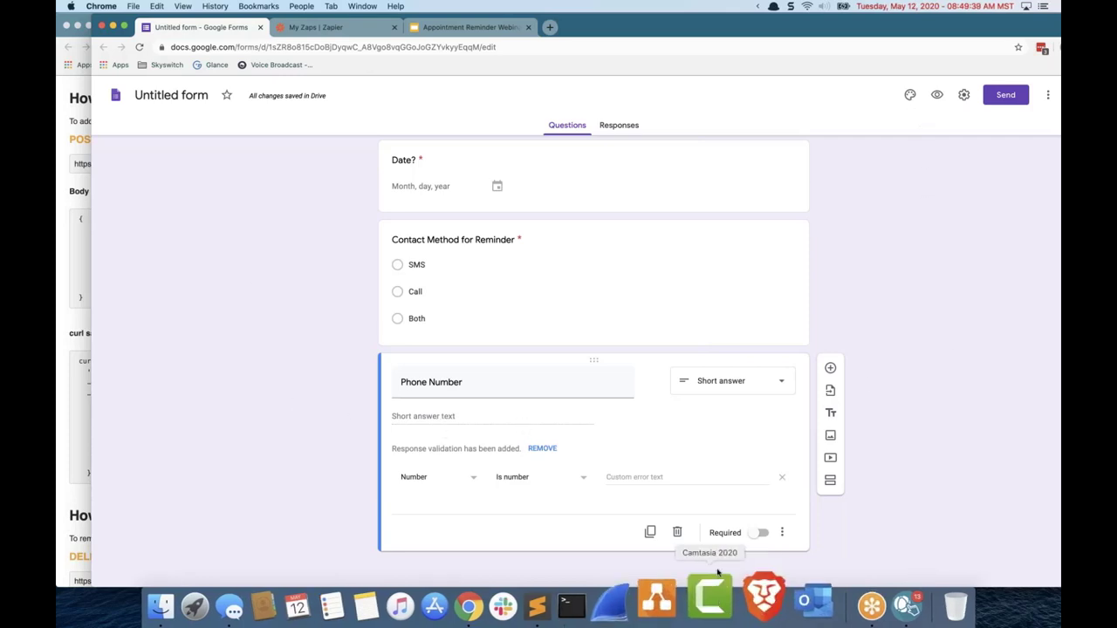
Step: Make Phone Number required and preview the form as respondents see it
left_click(761, 532)
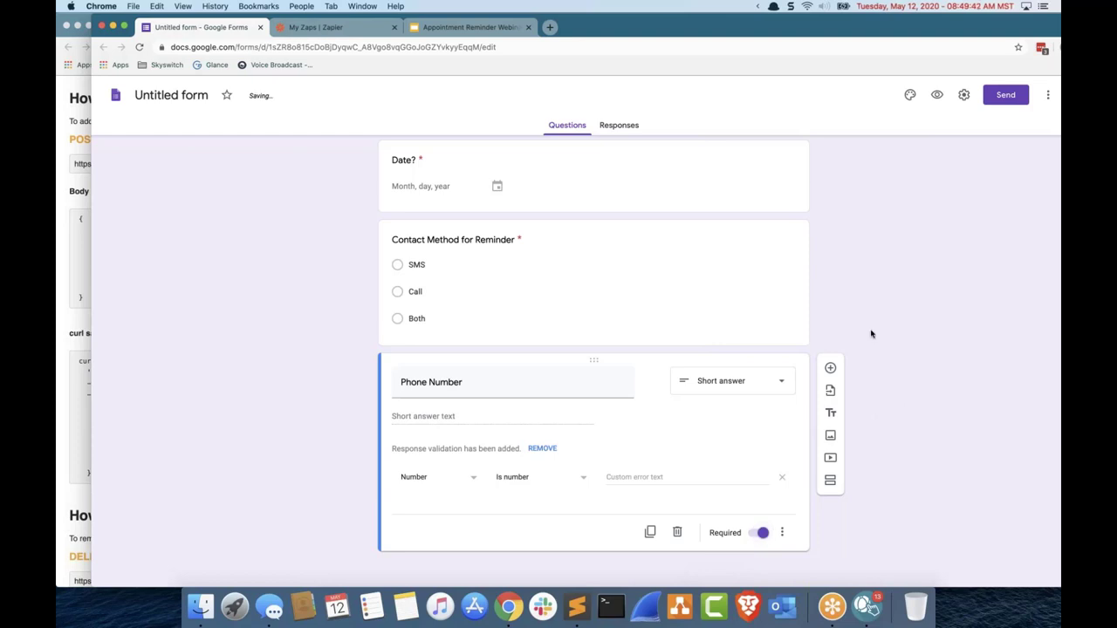
left_click(936, 94)
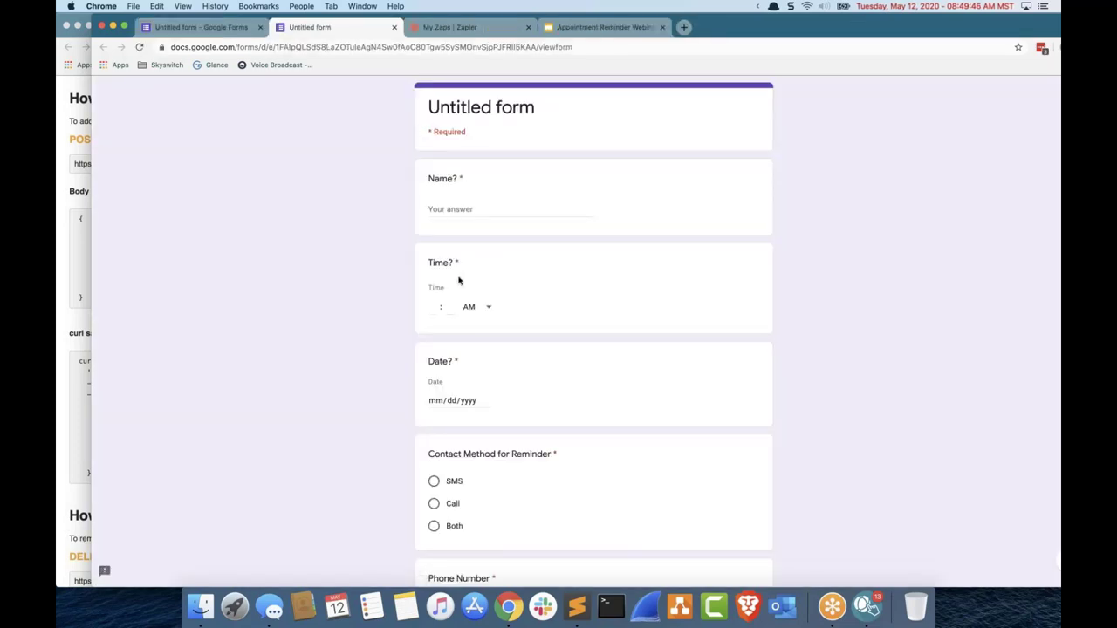
scroll(433, 409, "down", 3)
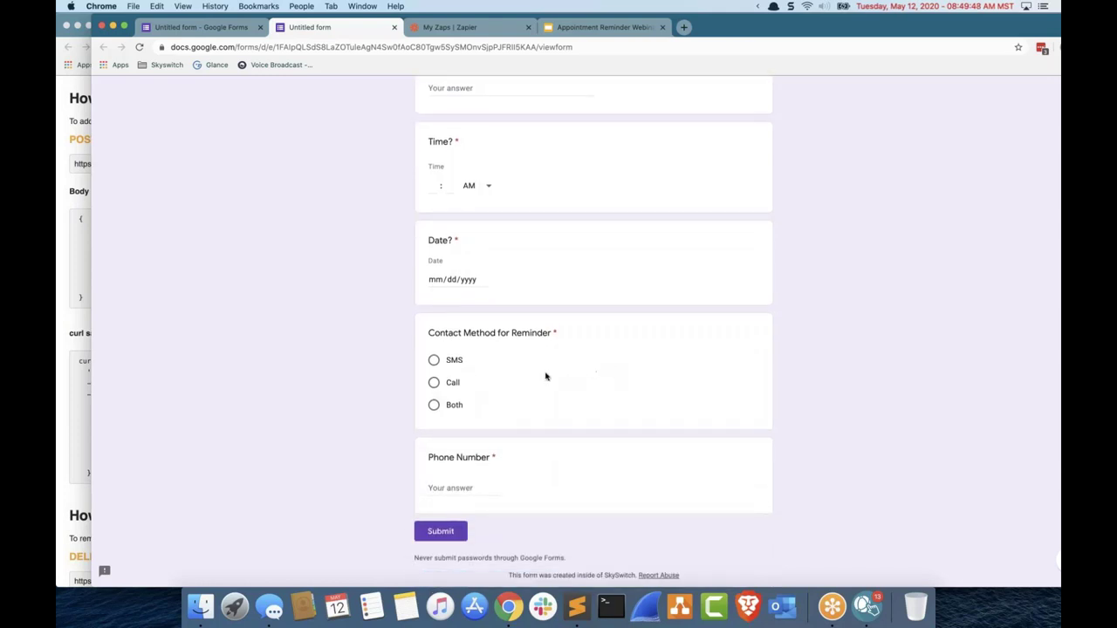
left_click(228, 30)
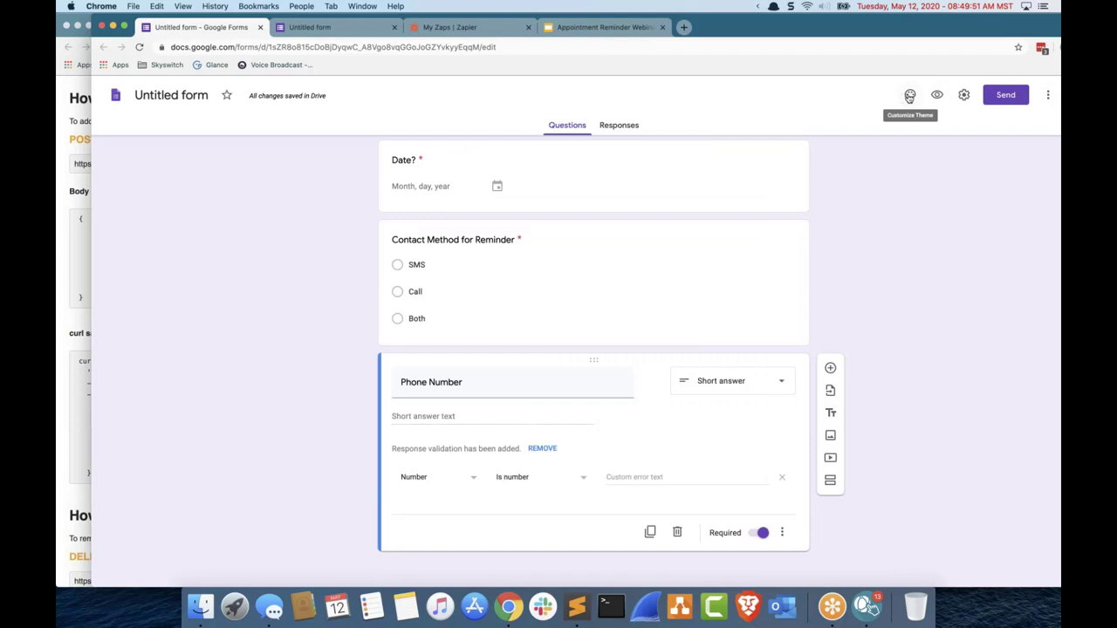
Step: Uncheck the SkySwitch trusted-organizations restriction in General settings and save
left_click(962, 96)
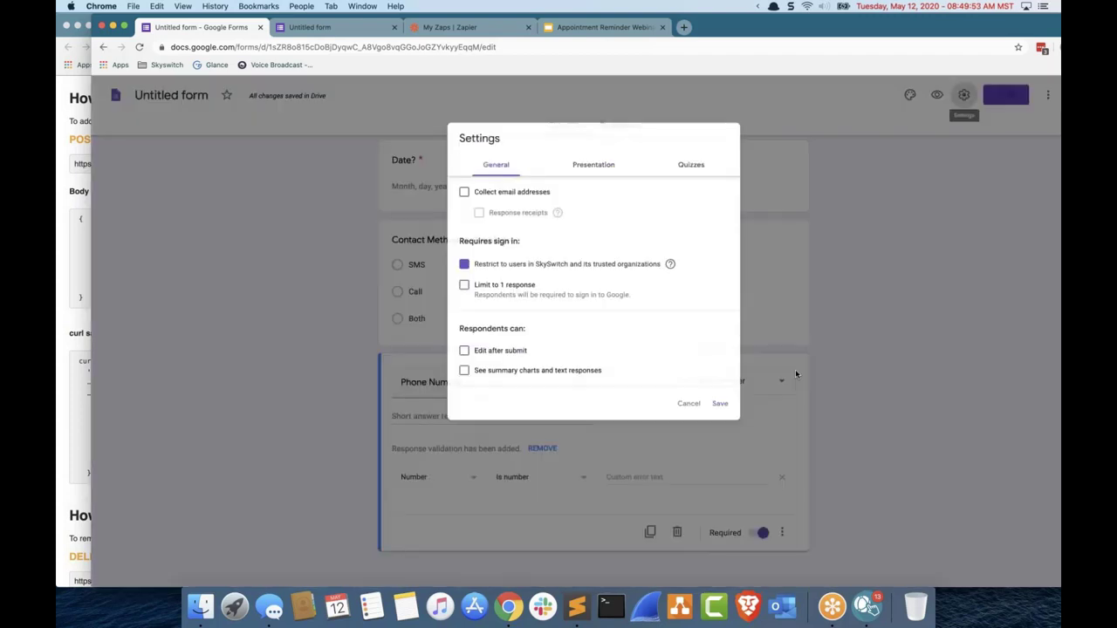
left_click(535, 261)
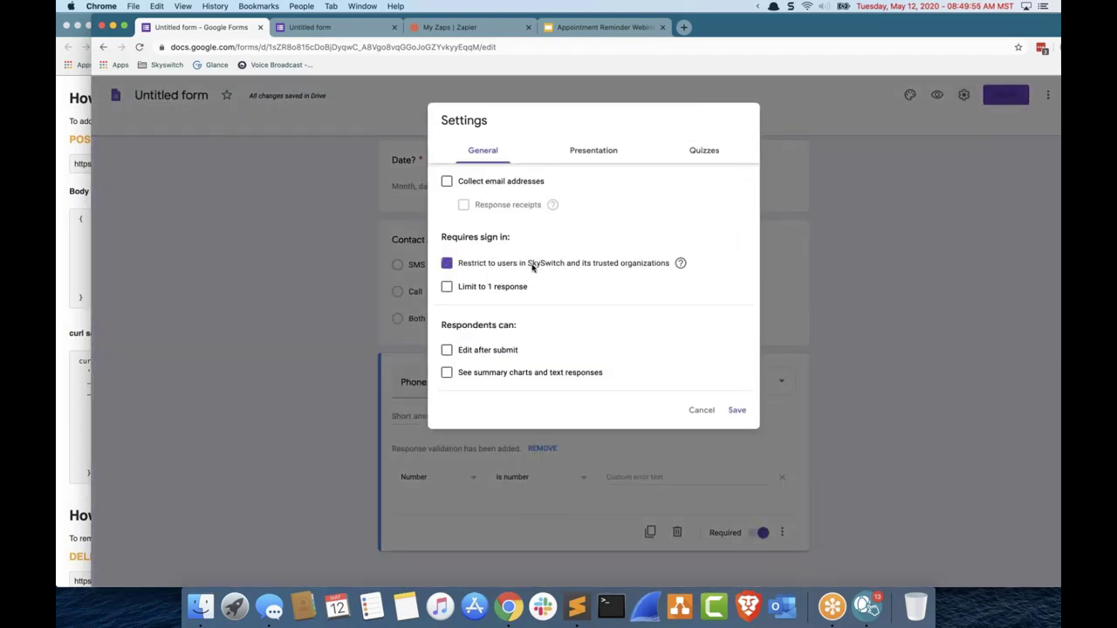
left_click(738, 410)
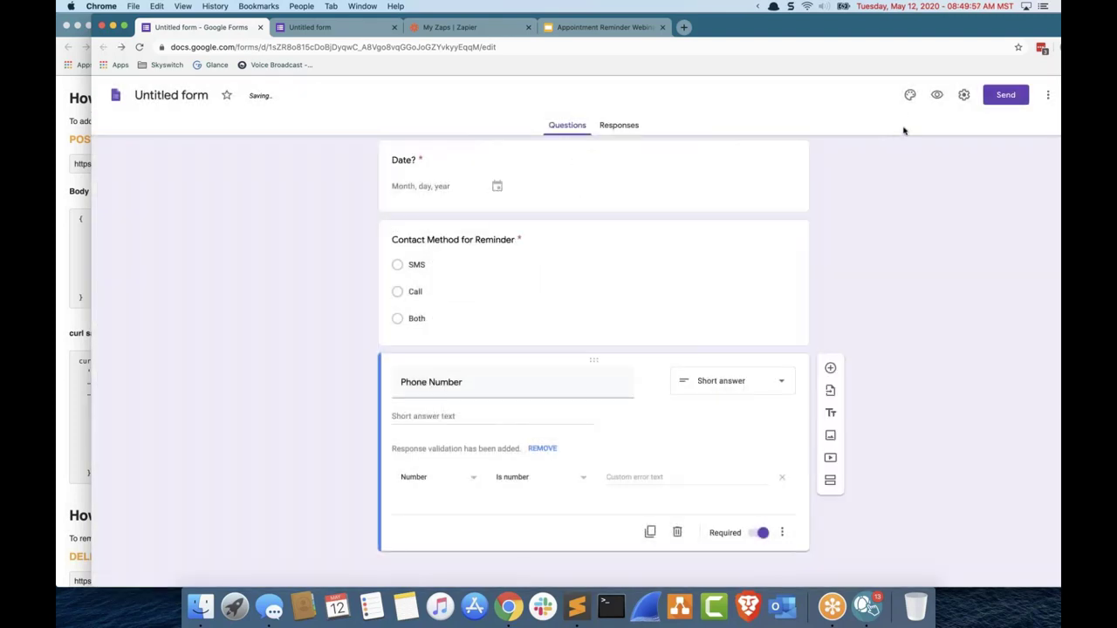
left_click(963, 95)
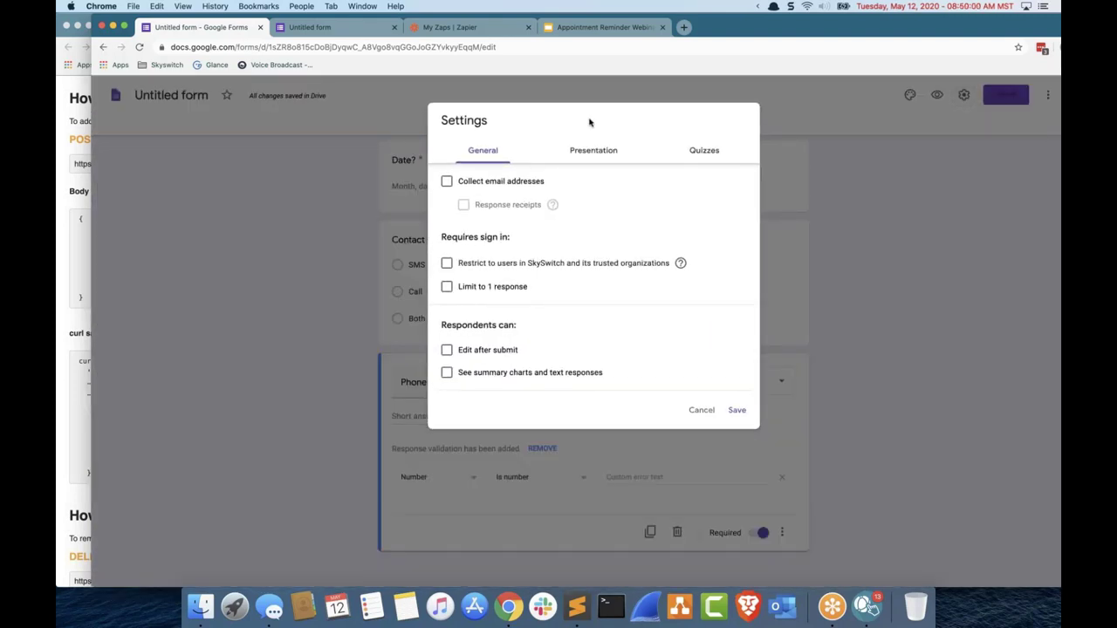
left_click(590, 157)
left_click(496, 148)
left_click(723, 396)
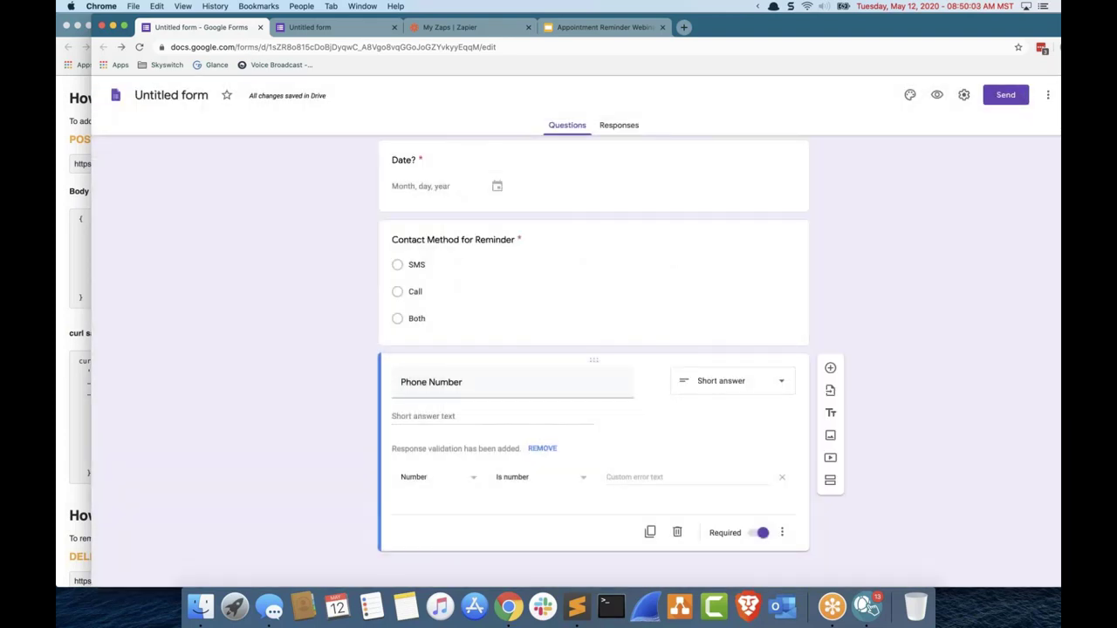
Step: Review the extra options and presentation settings, closing without further changes
left_click(1048, 94)
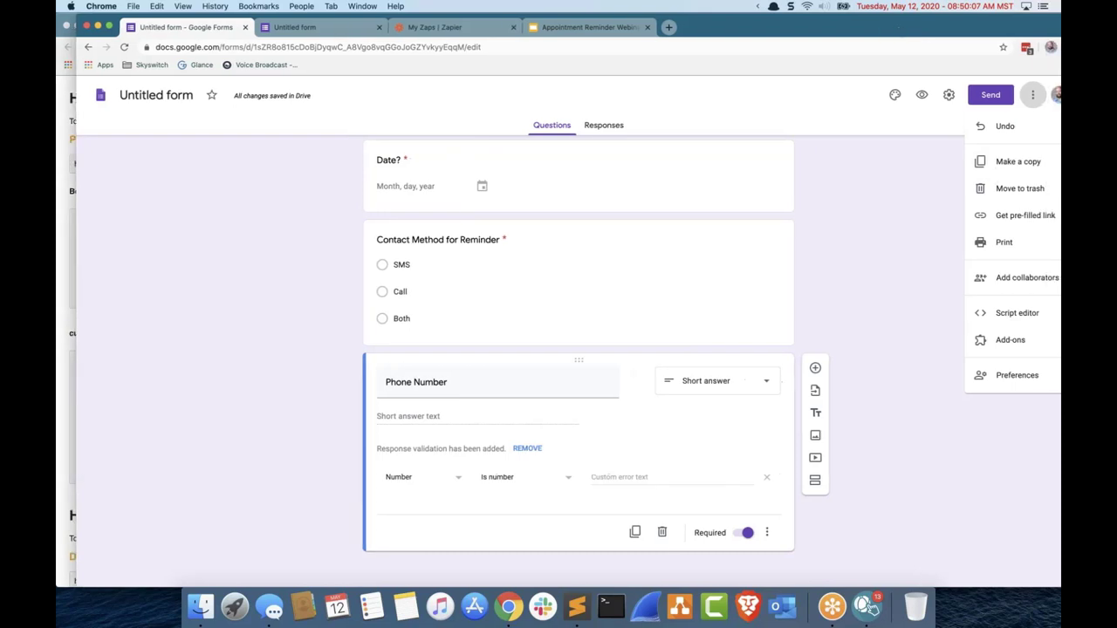
left_click(921, 209)
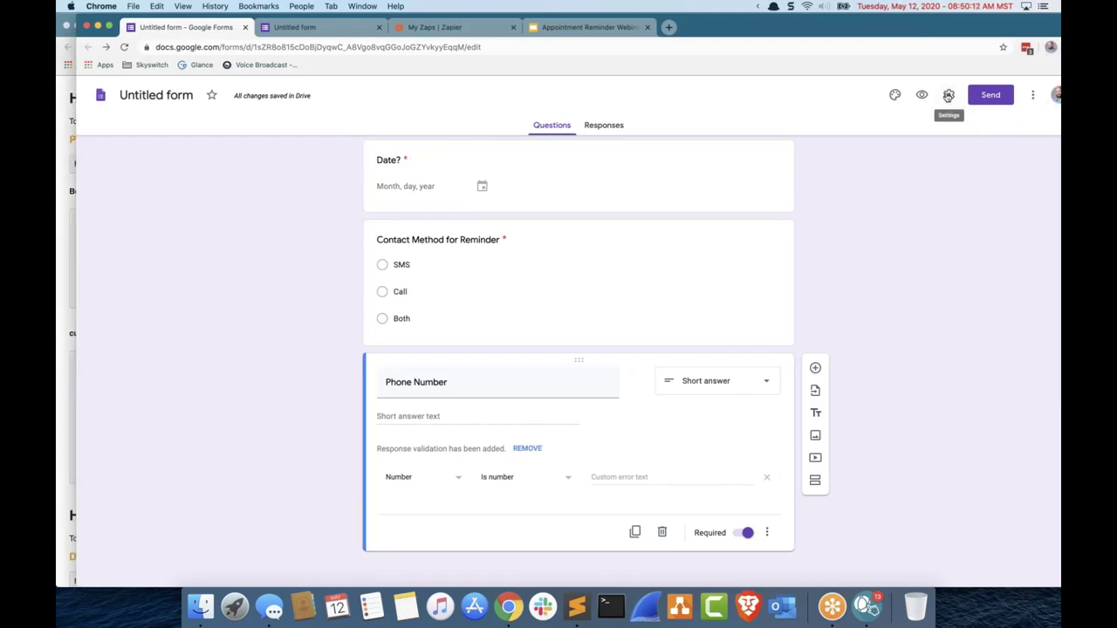
left_click(949, 95)
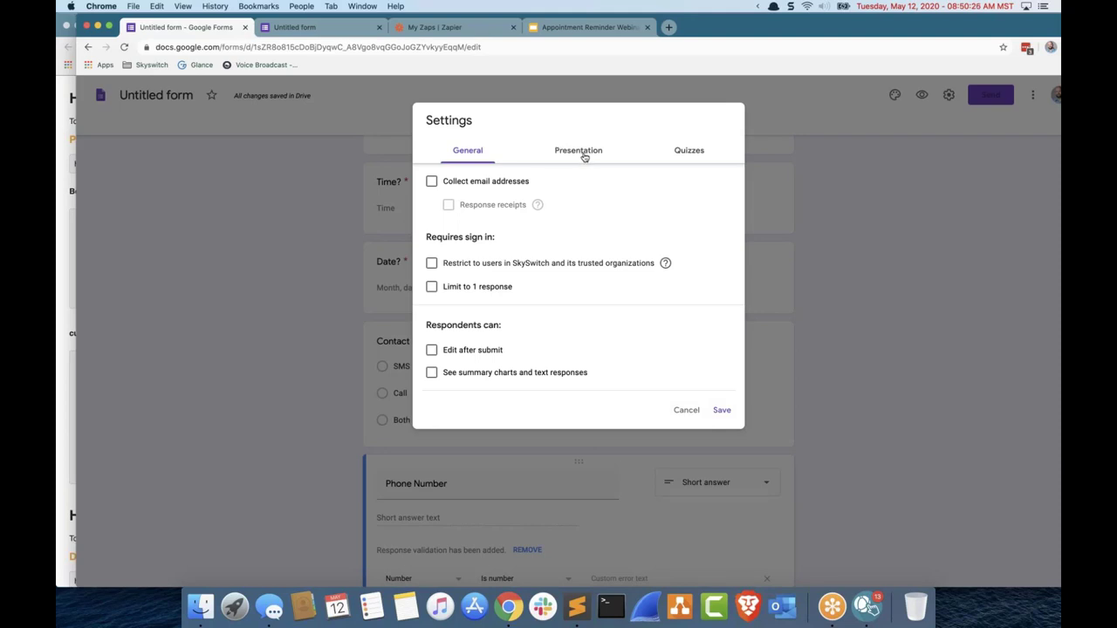
left_click(584, 157)
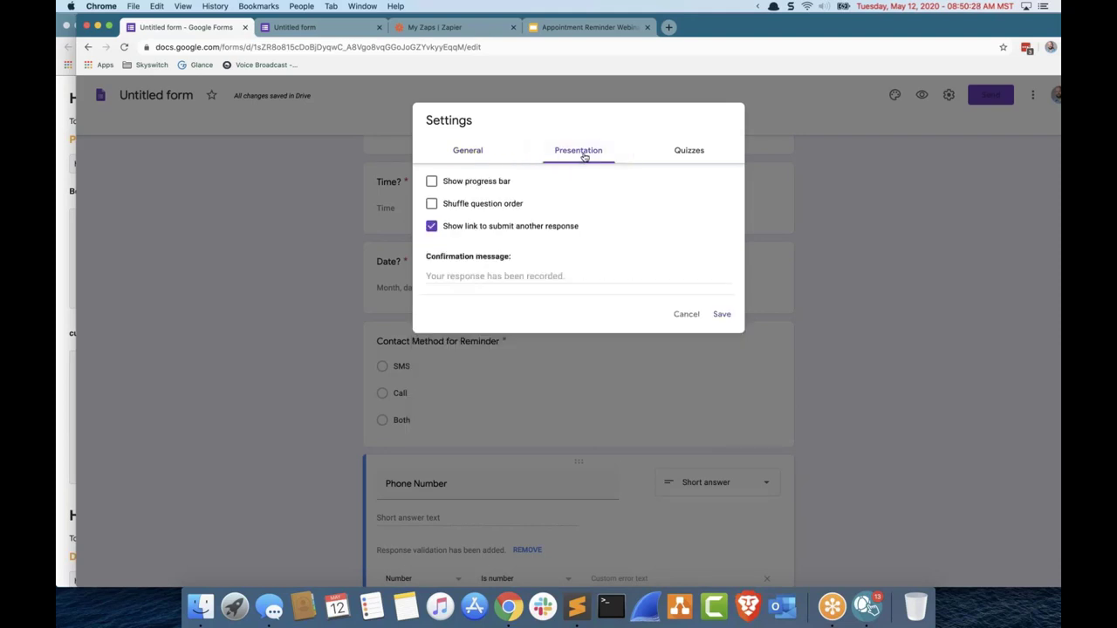
left_click(689, 315)
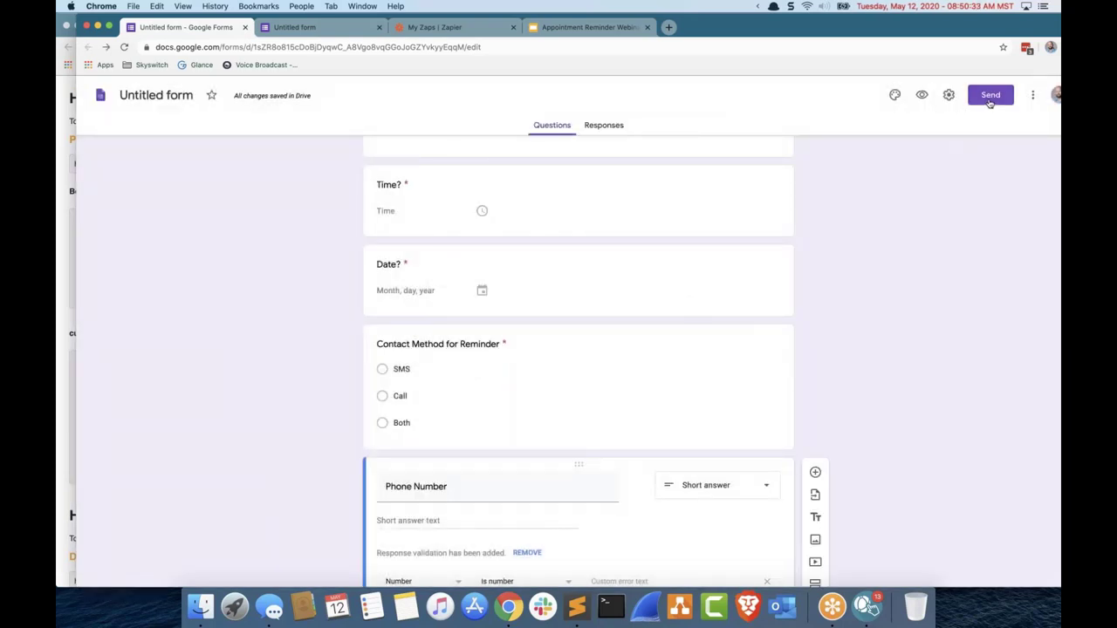
Step: Copy the shortened forms.gle link from the Send dialog and paste it into a new Brave tab
left_click(989, 98)
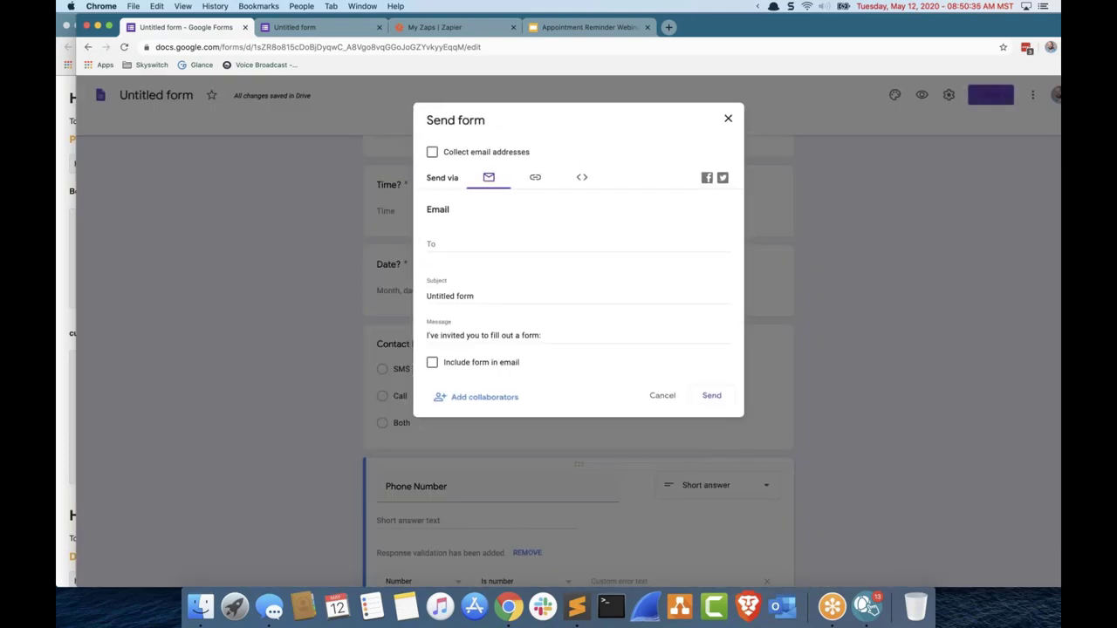
left_click(535, 177)
left_click(454, 251)
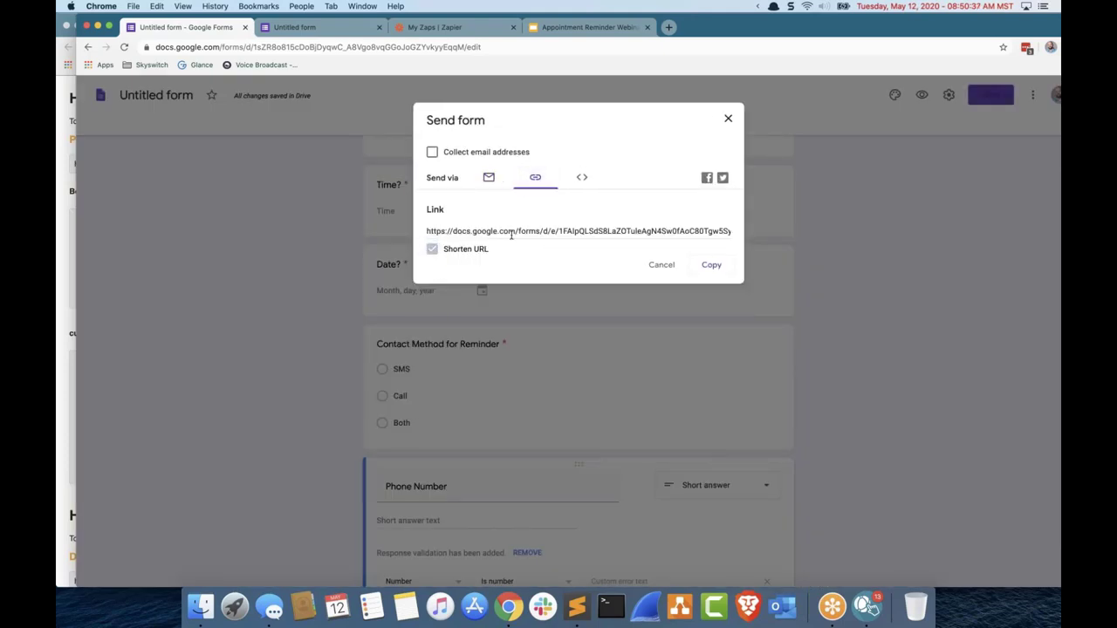
right_click(522, 232)
left_click(550, 555)
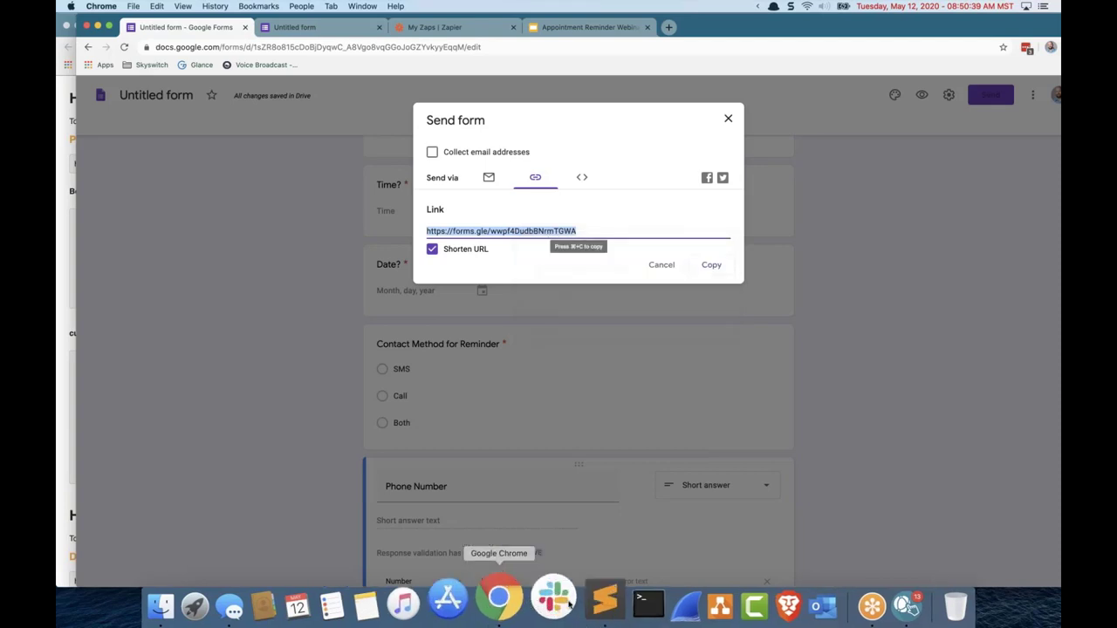
left_click(749, 600)
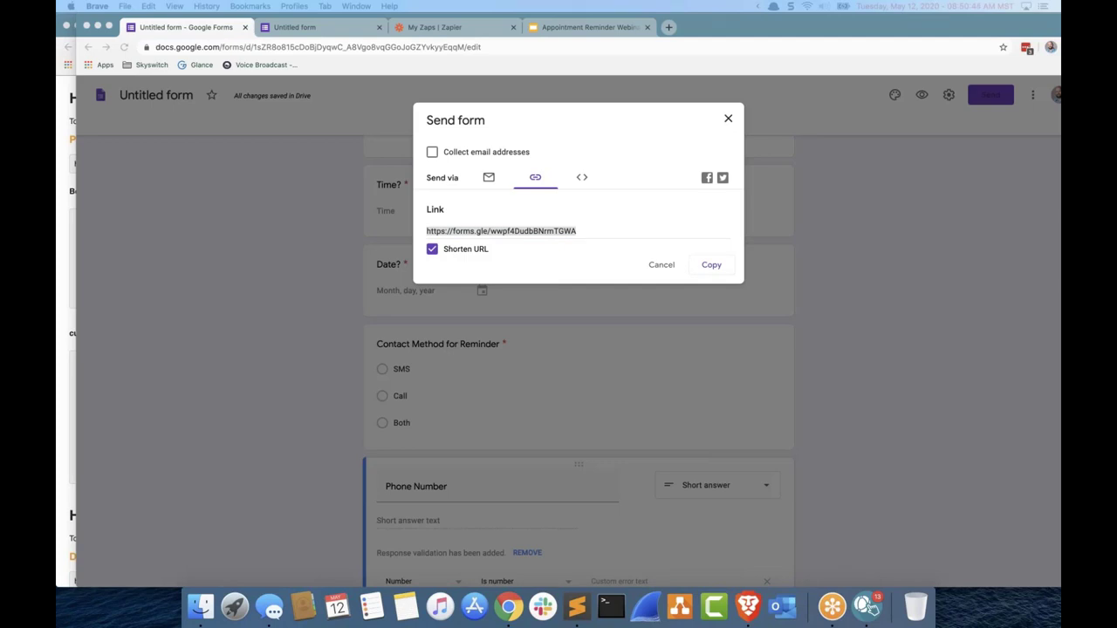
type("https://forms.gle/wwpf4DudbBNrmTGWA")
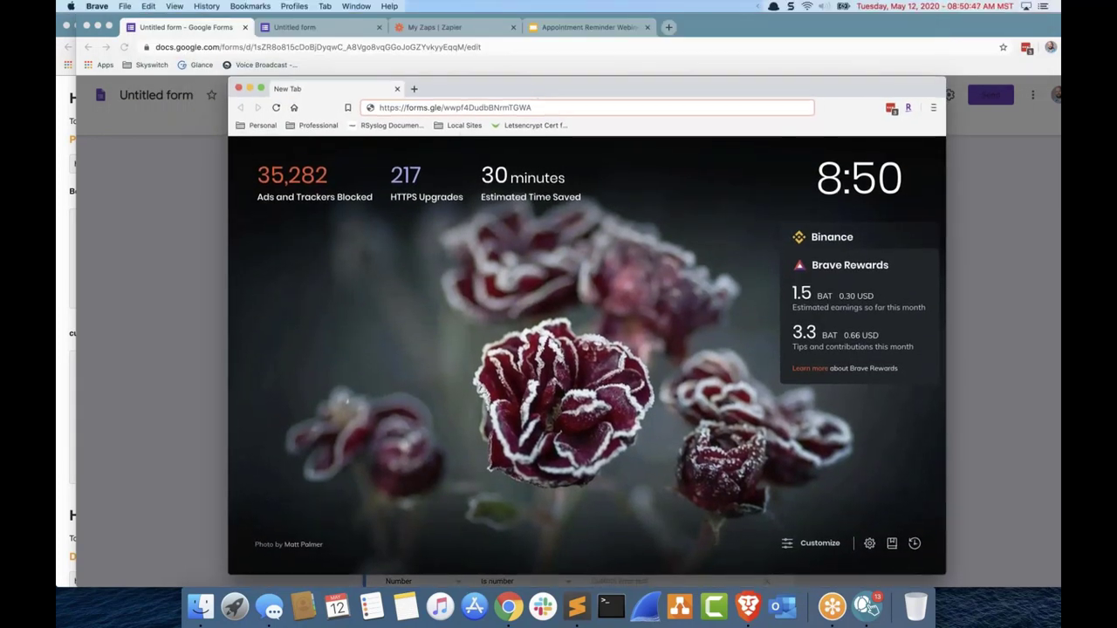
Step: Load the form, enter the respondent's name and set the time to 13:00 PM
key("Return")
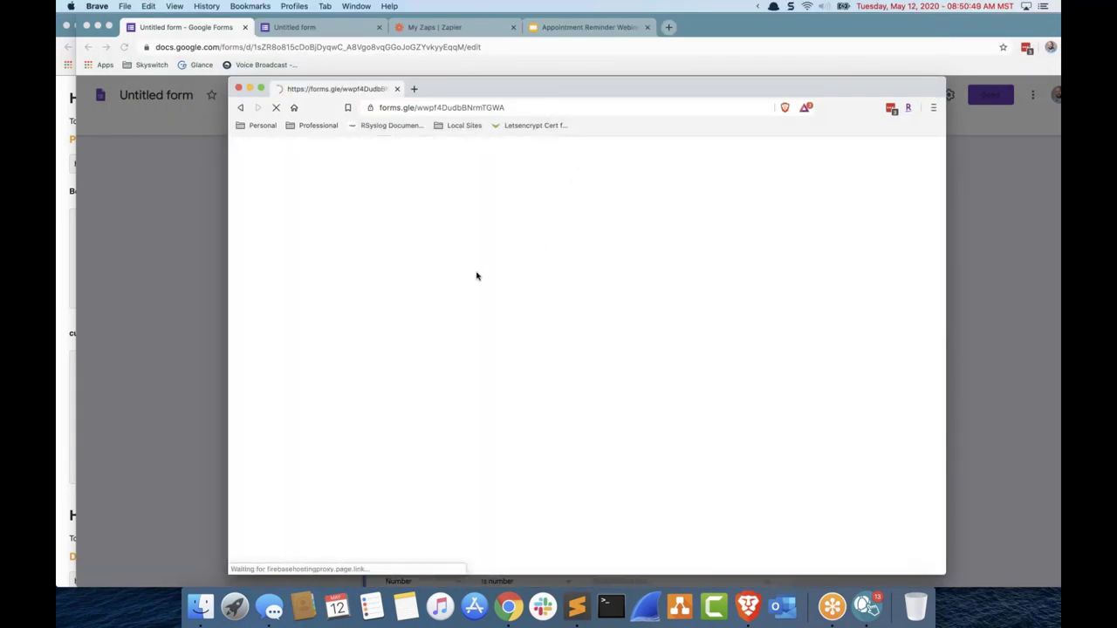
left_click(504, 262)
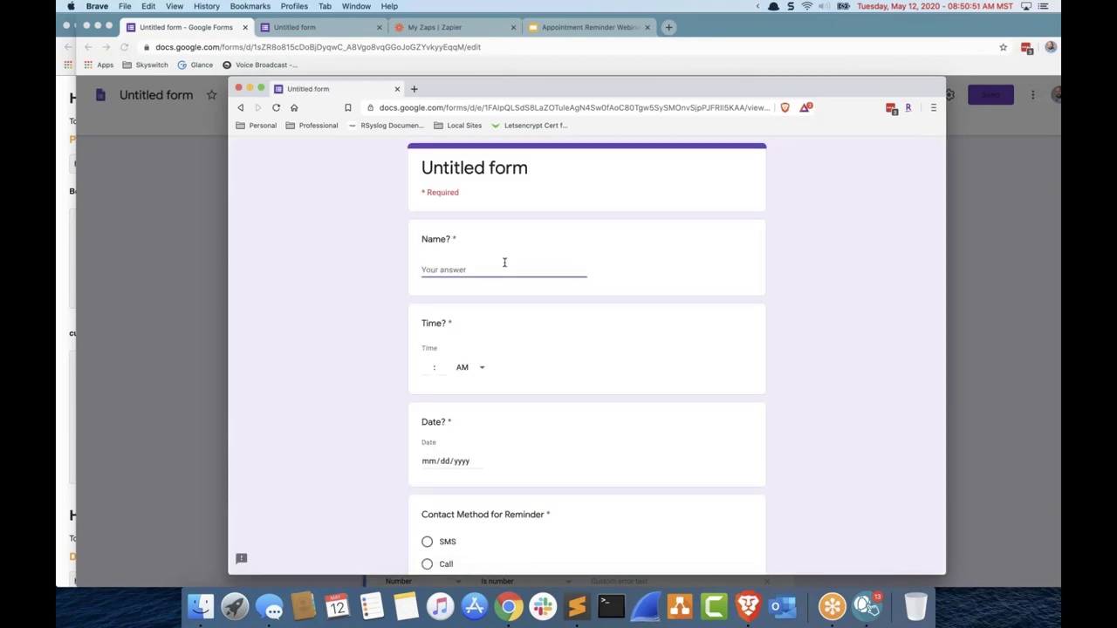
left_click(420, 377)
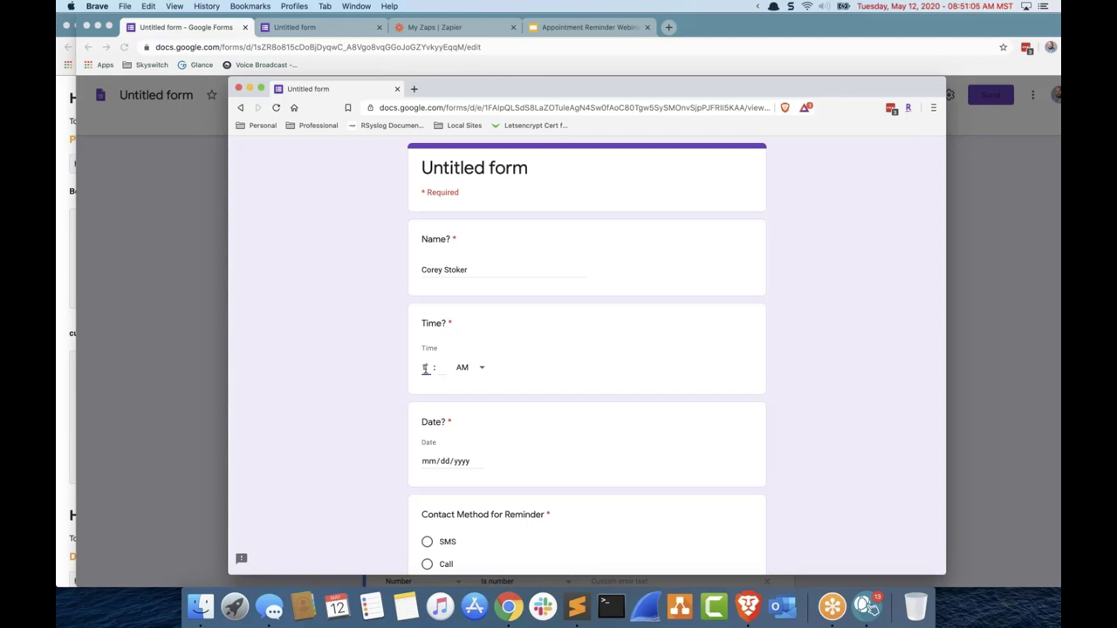
type("13")
left_click(463, 370)
left_click(461, 392)
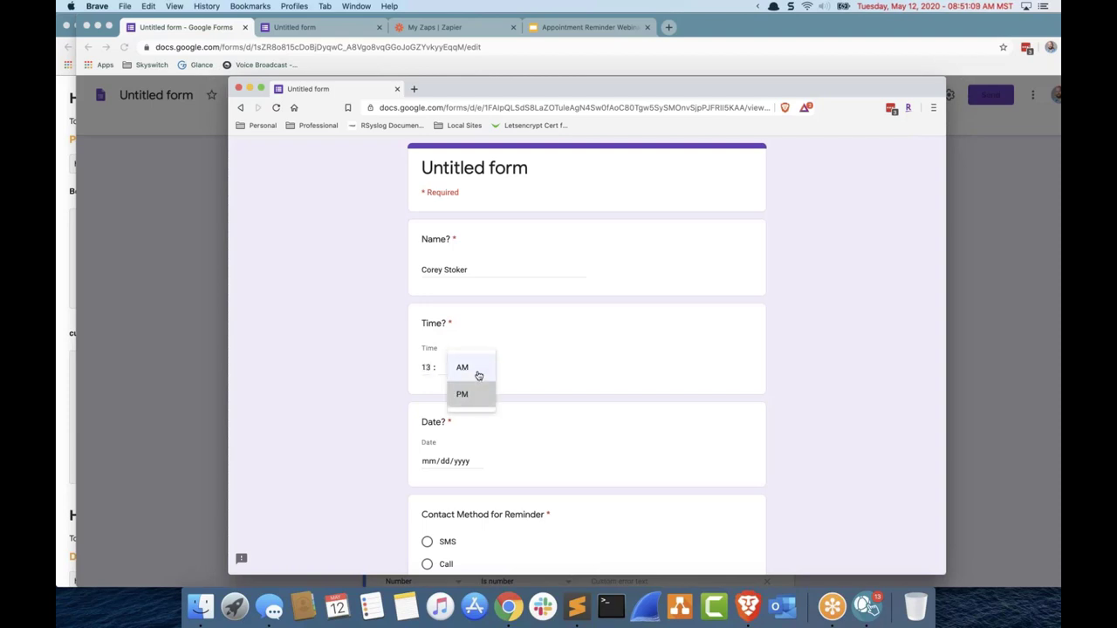
left_click(479, 375)
left_click(480, 346)
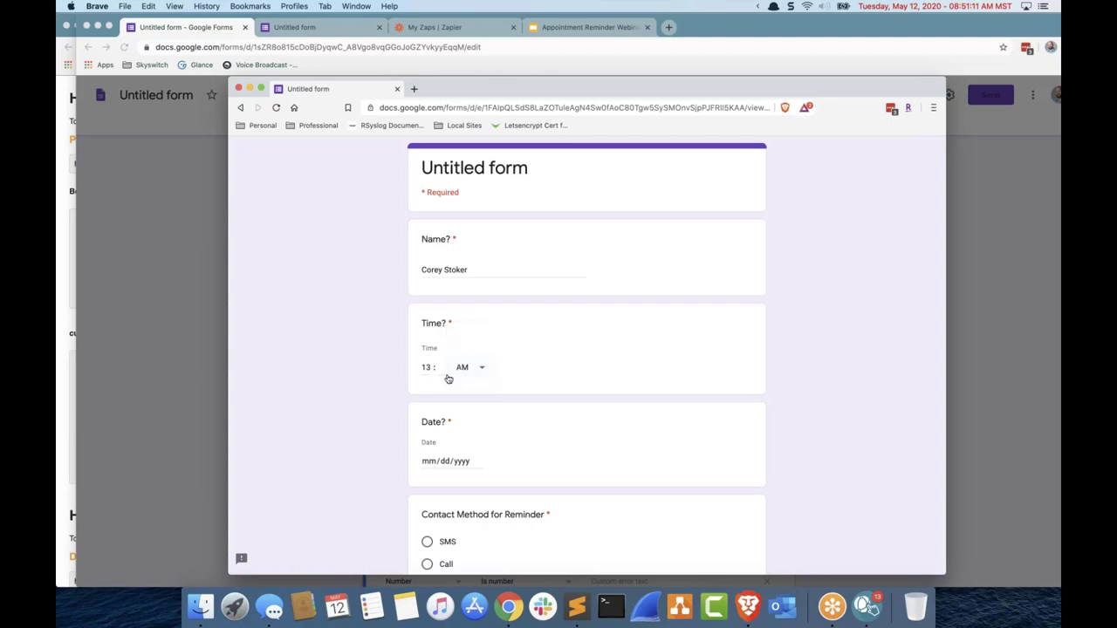
left_click(444, 369)
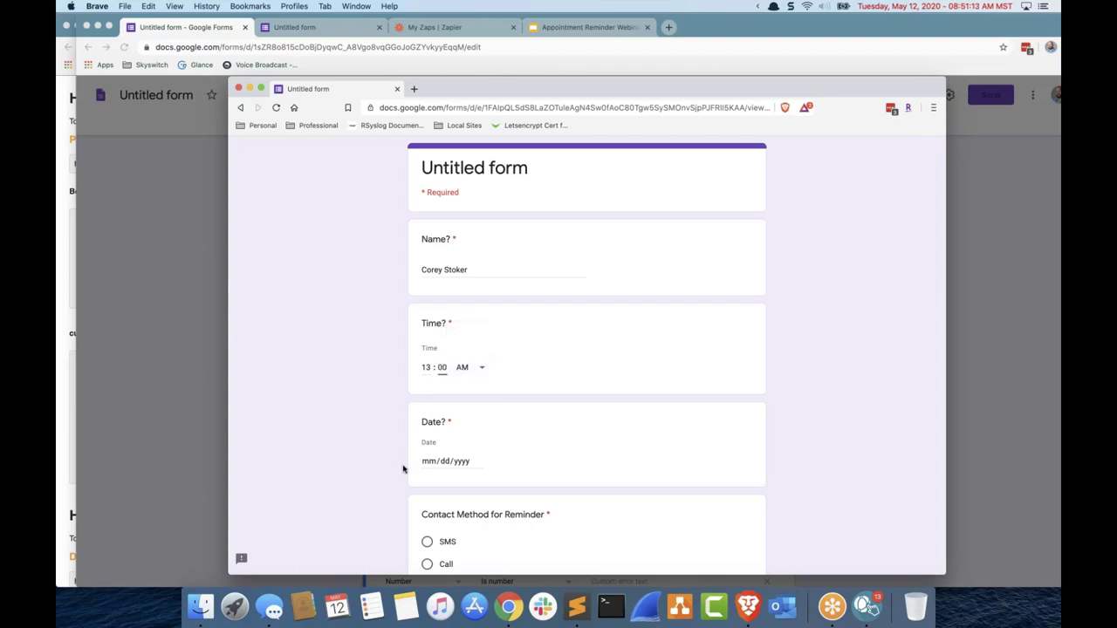
left_click(467, 379)
left_click(462, 394)
Step: Enter date 05/13/2020, choose SMS, fill in a phone number and submit
left_click(428, 461)
type("0")
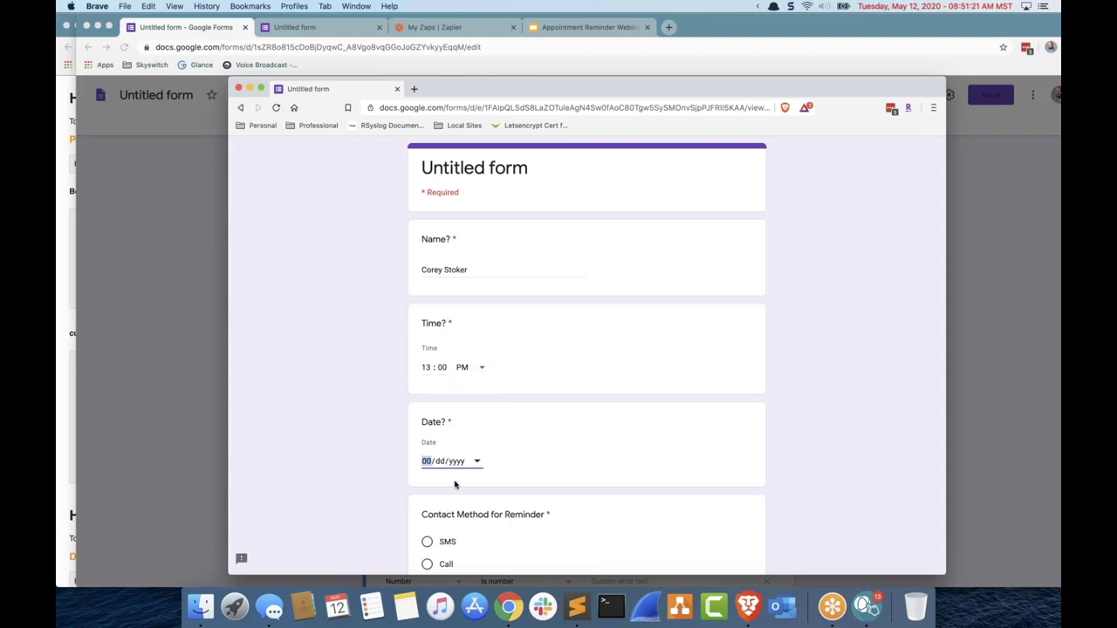
type("5/01")
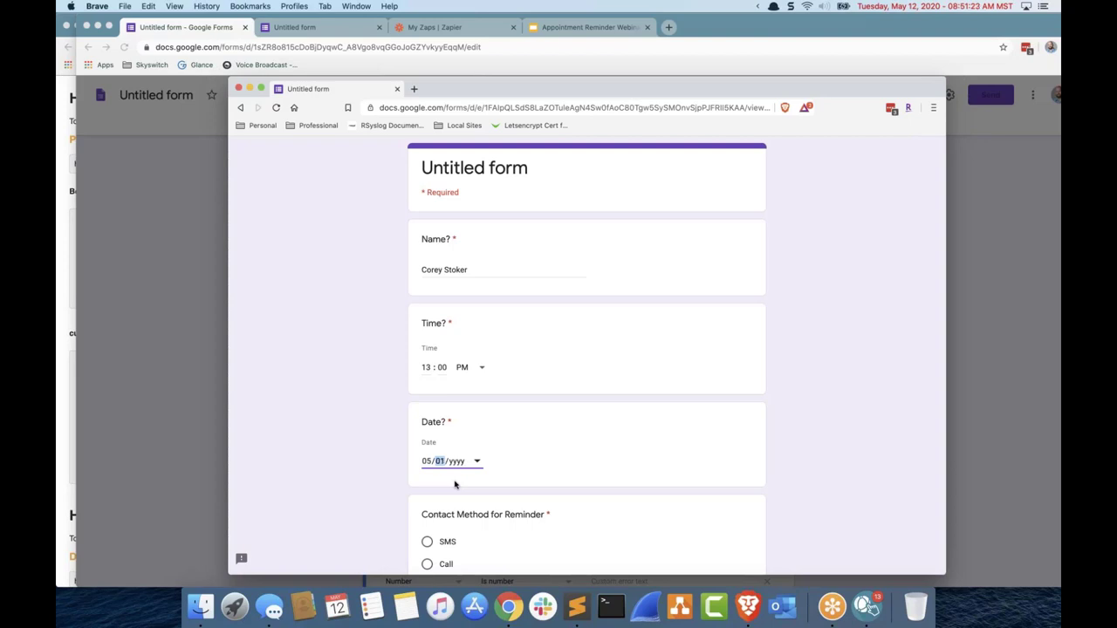
type("320202")
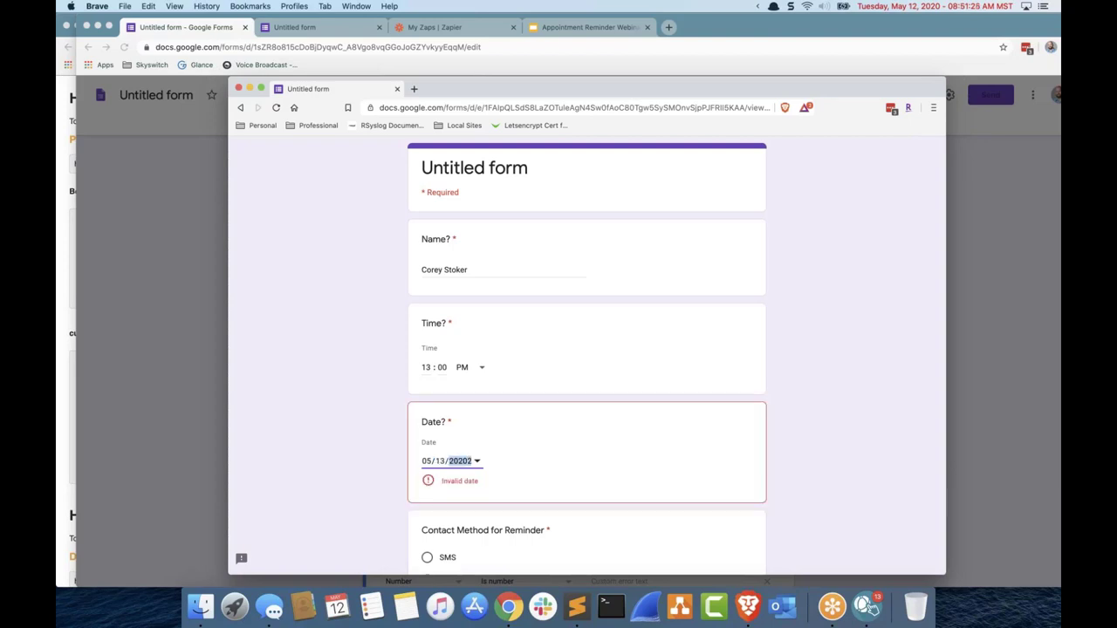
type("2")
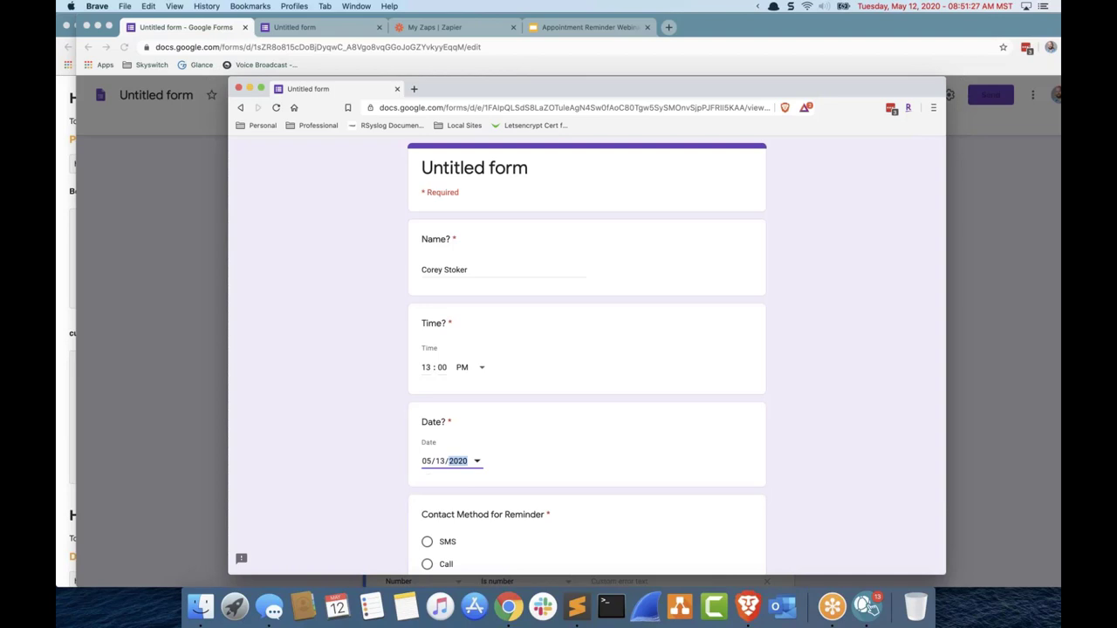
left_click(422, 406)
scroll(417, 428, "down", 2)
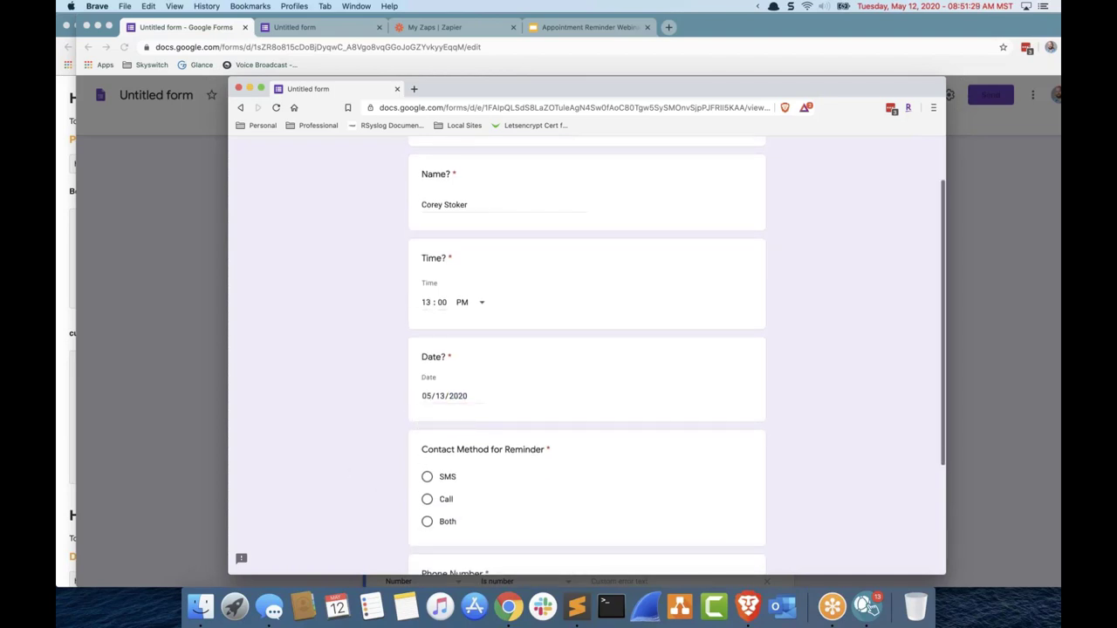
left_click(427, 477)
scroll(319, 404, "down", 5)
left_click(465, 439)
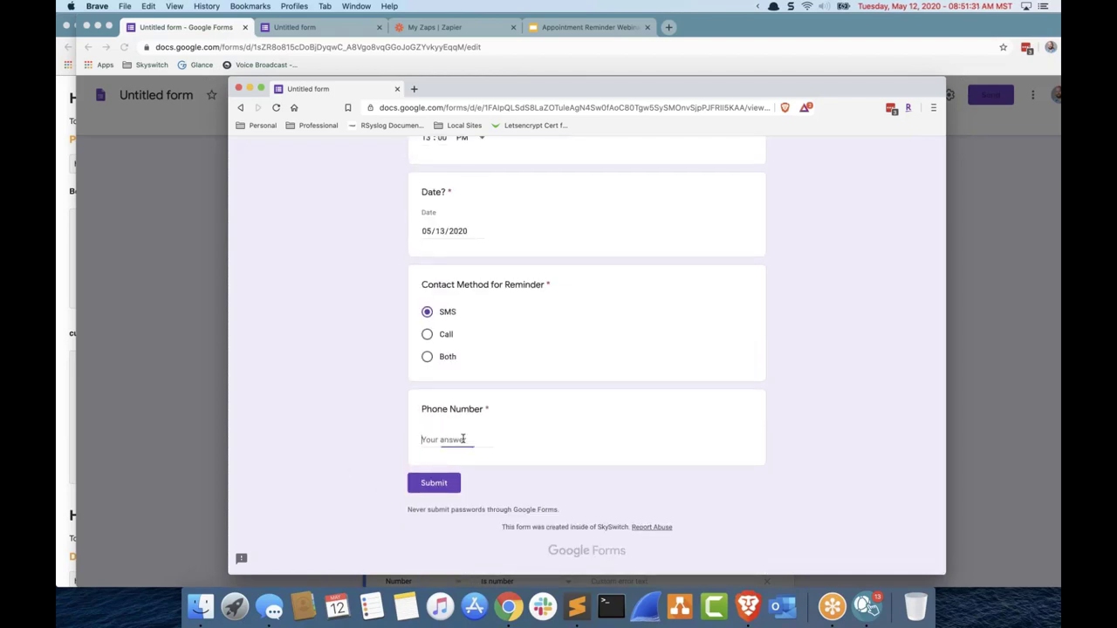
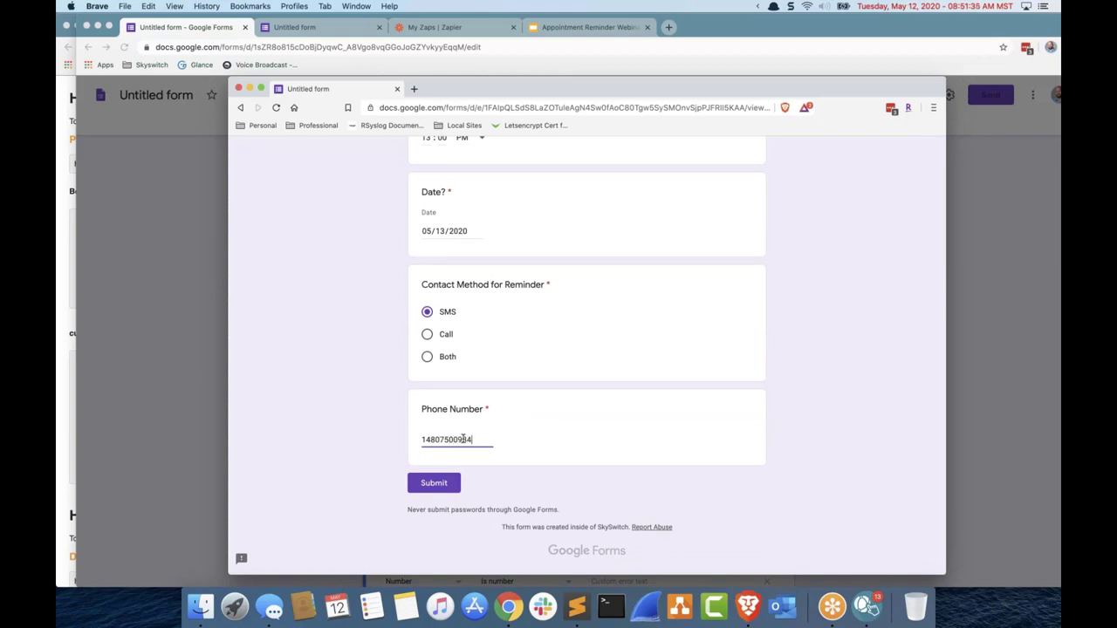
left_click(433, 483)
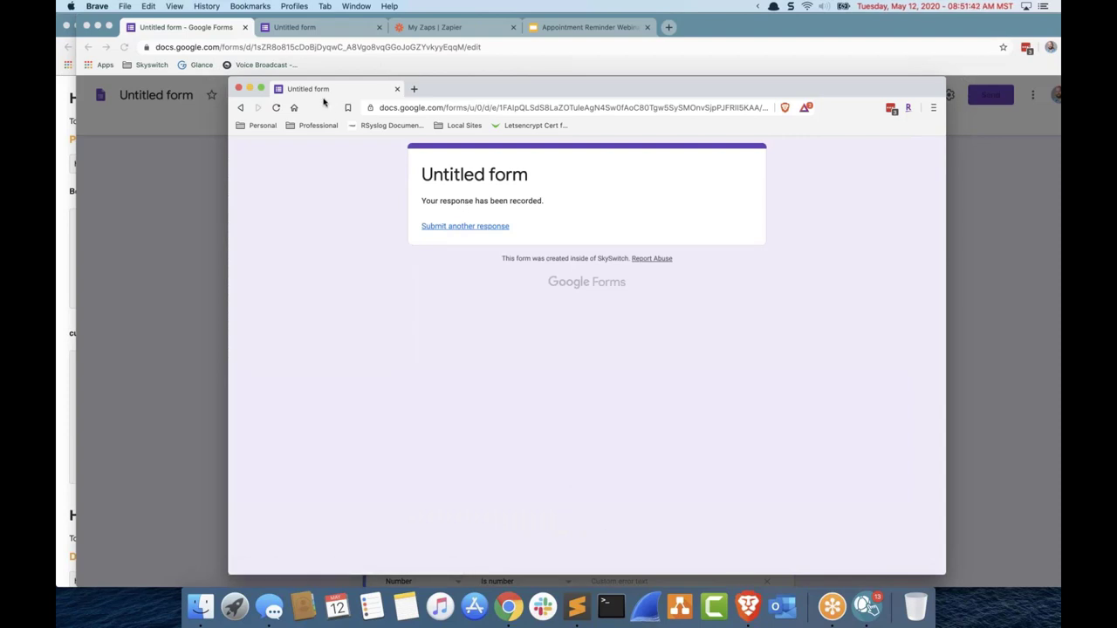
Step: Close the Send dialog and retitle the form 'Appointment Webinar'
left_click(188, 184)
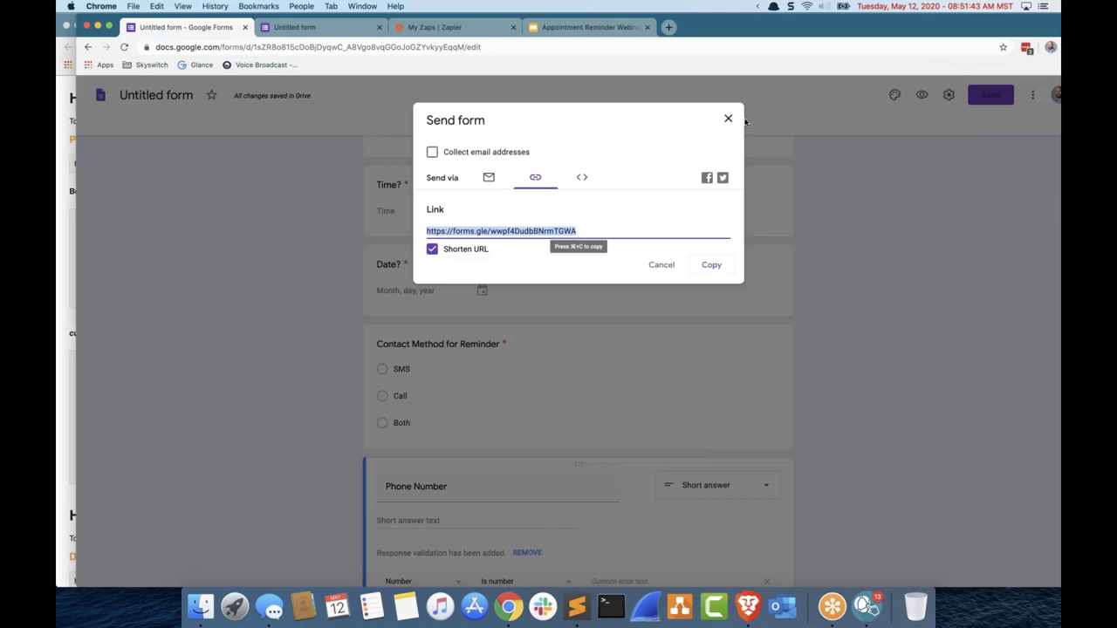
left_click(324, 118)
double_click(162, 96)
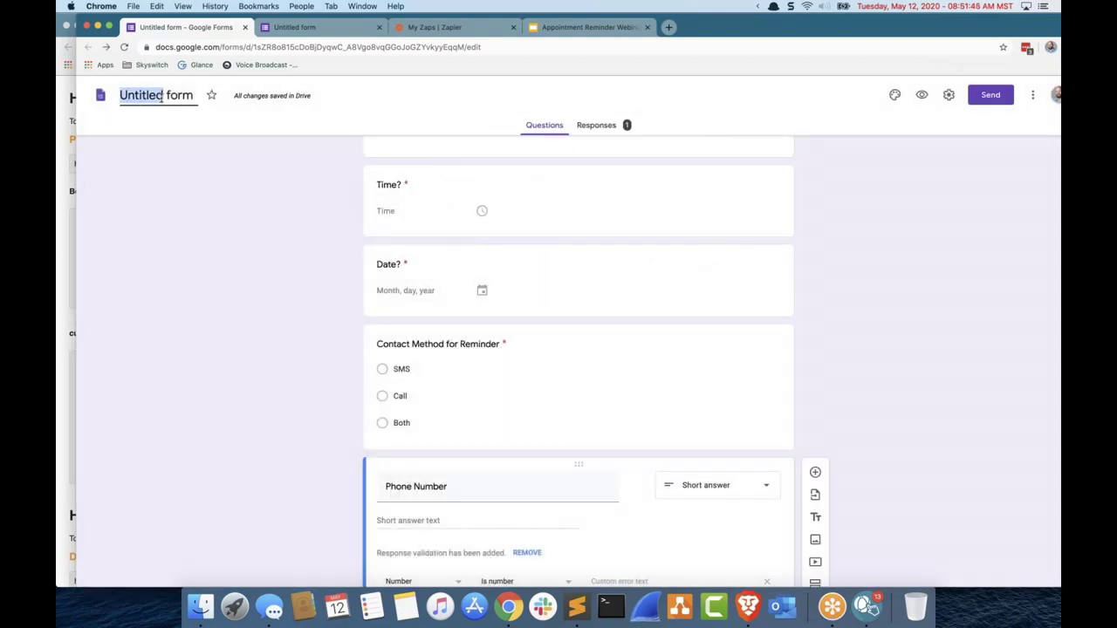
triple_click(161, 96)
type("Appointment Webinar")
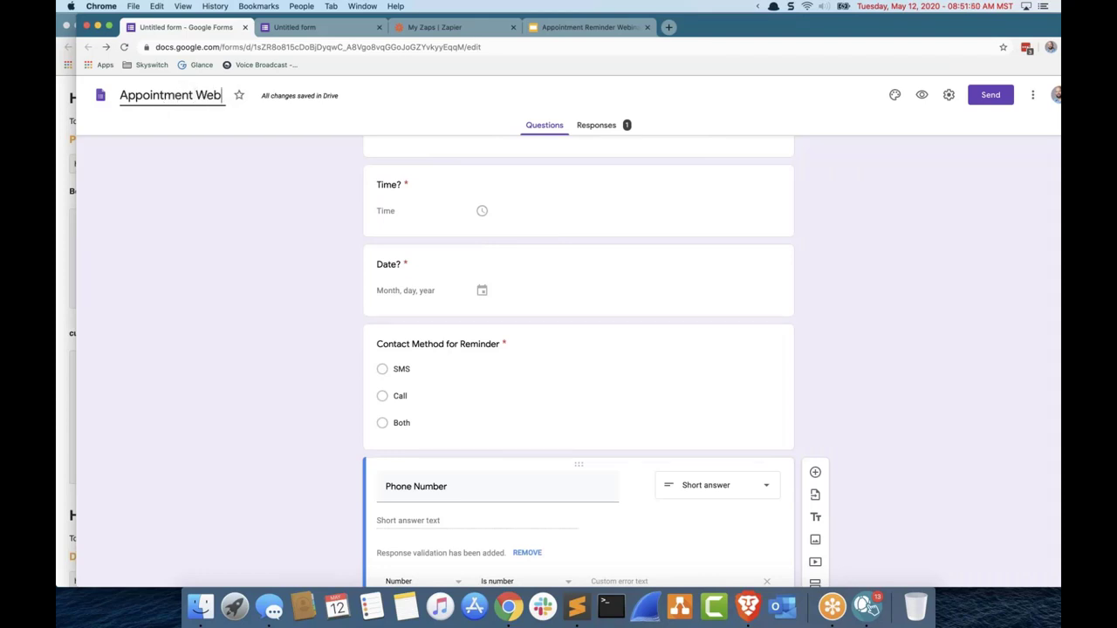
left_click(232, 194)
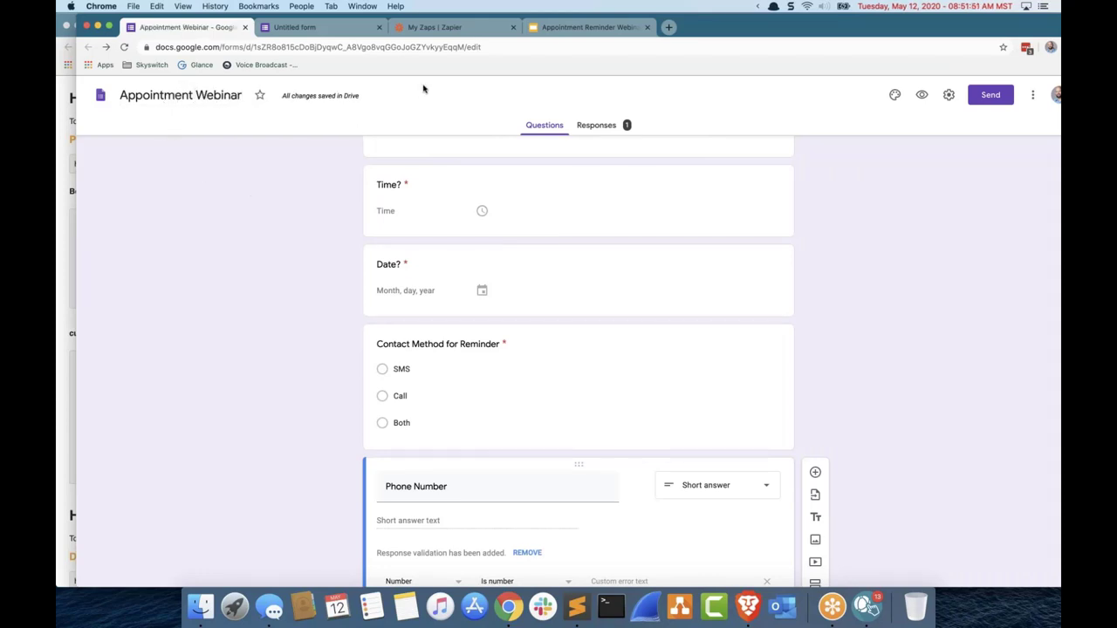
left_click(429, 27)
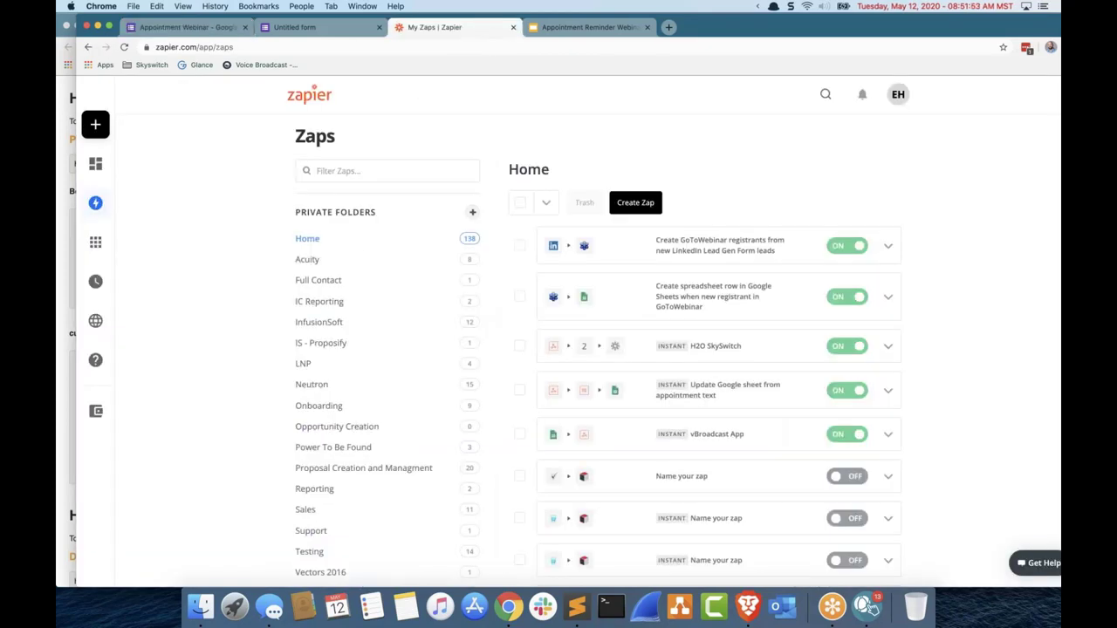
Step: Create a zap with a Google Forms 'New Response in Spreadsheet' trigger on the work account
left_click(131, 133)
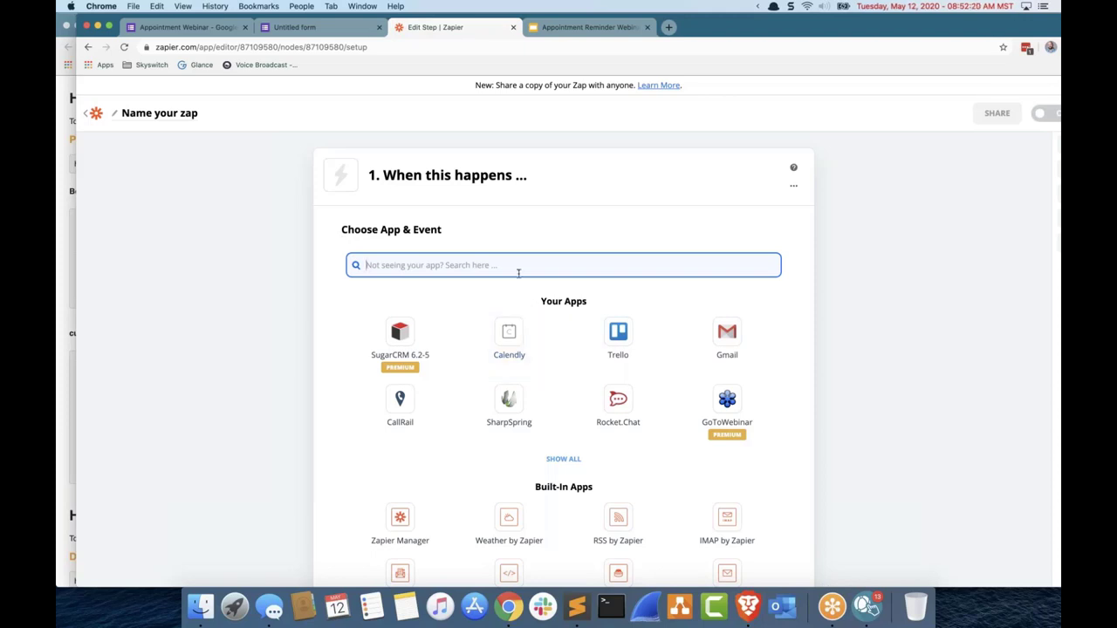
type("google")
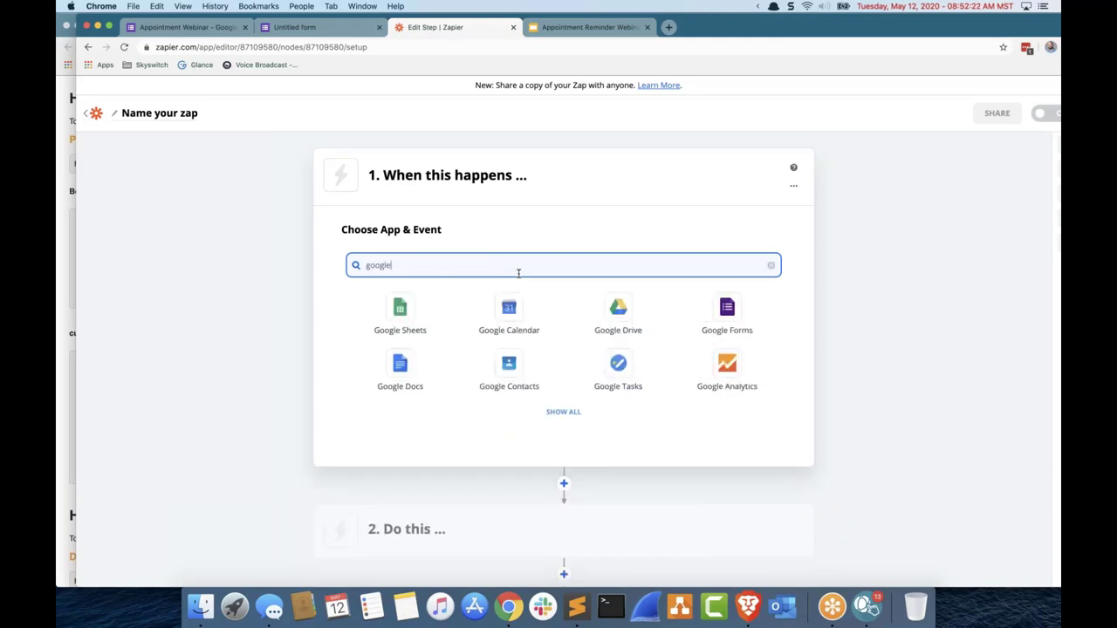
left_click(729, 314)
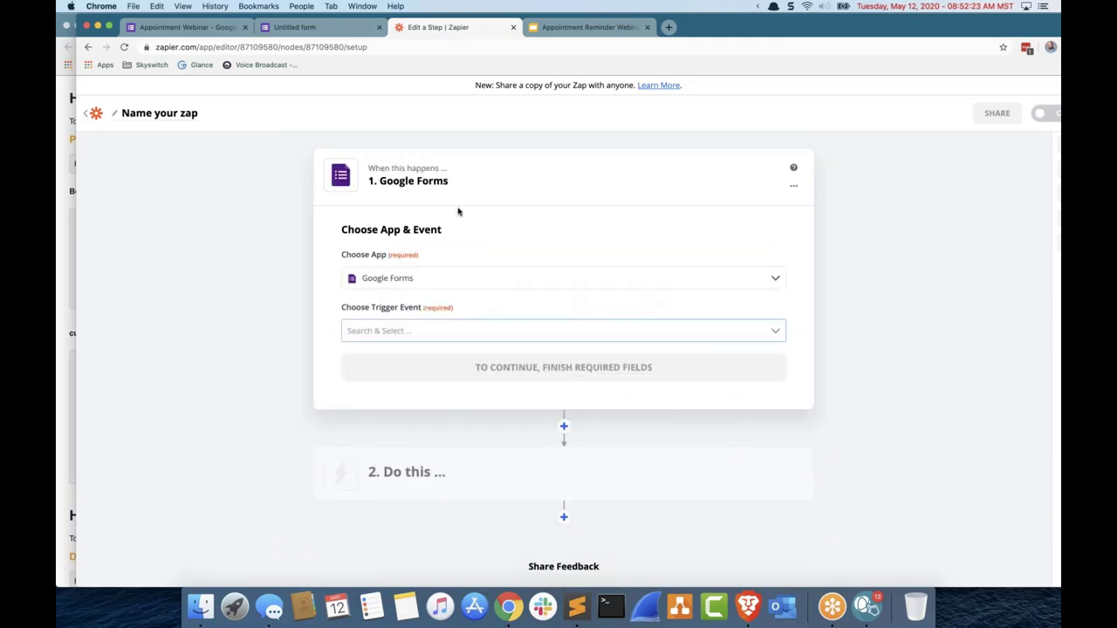
left_click(498, 329)
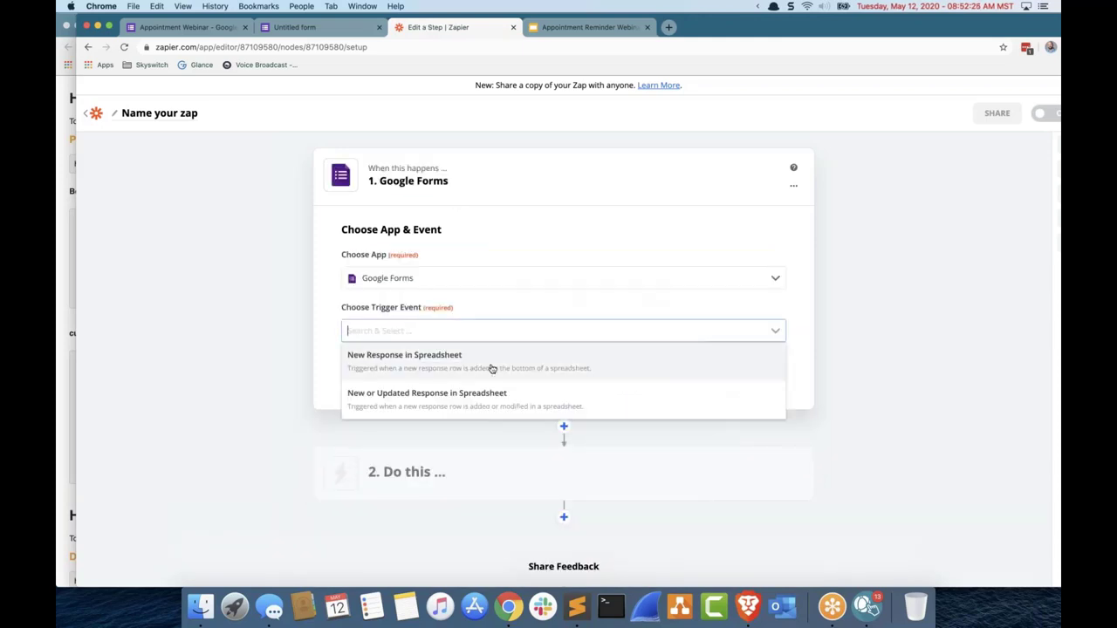
left_click(492, 369)
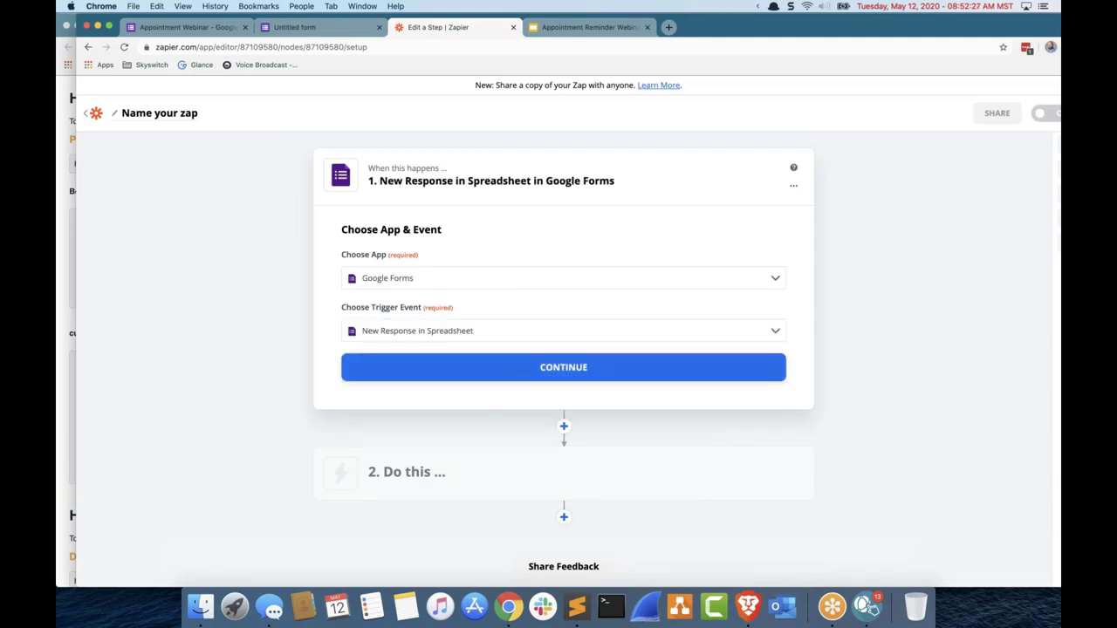
left_click(517, 367)
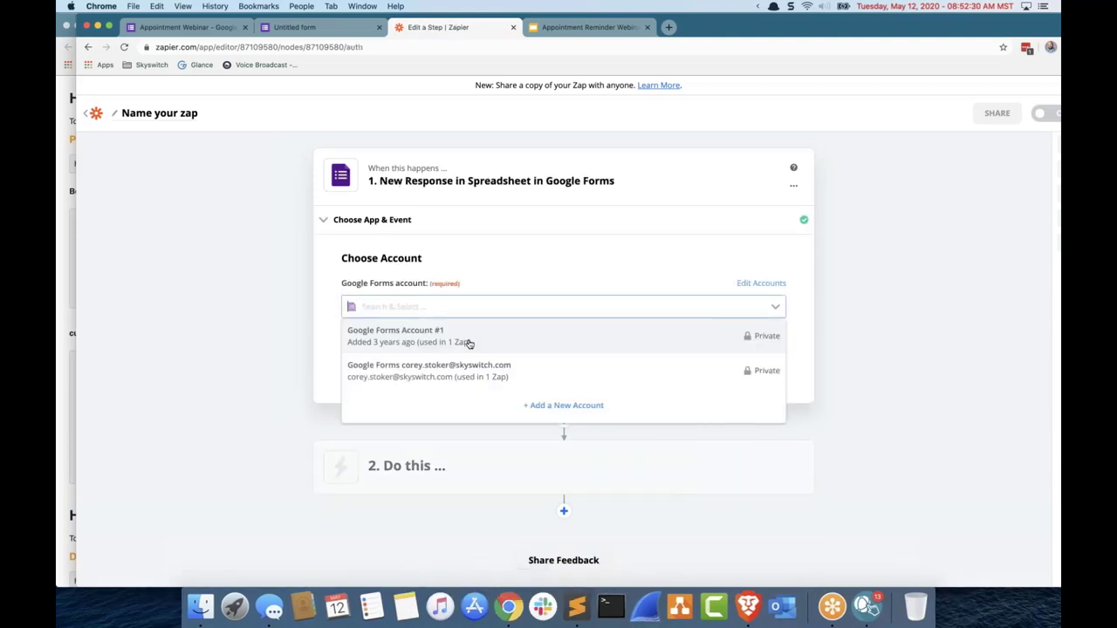
left_click(511, 377)
left_click(480, 368)
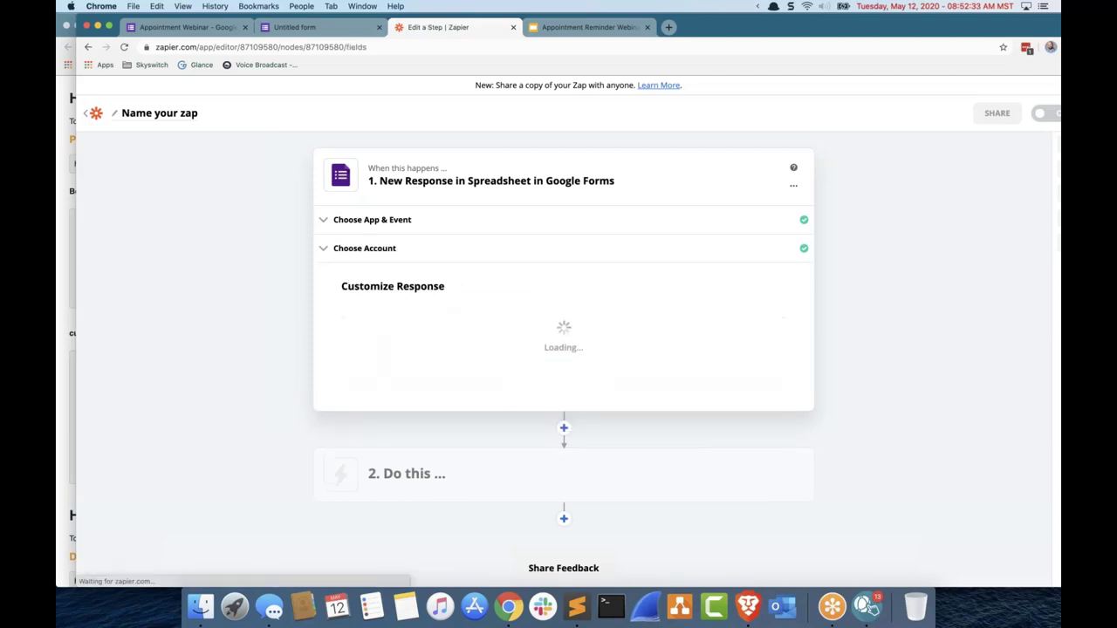
Step: Search the spreadsheet list for 'appointment webinar' and 'appointm', closing it with nothing chosen
left_click(496, 328)
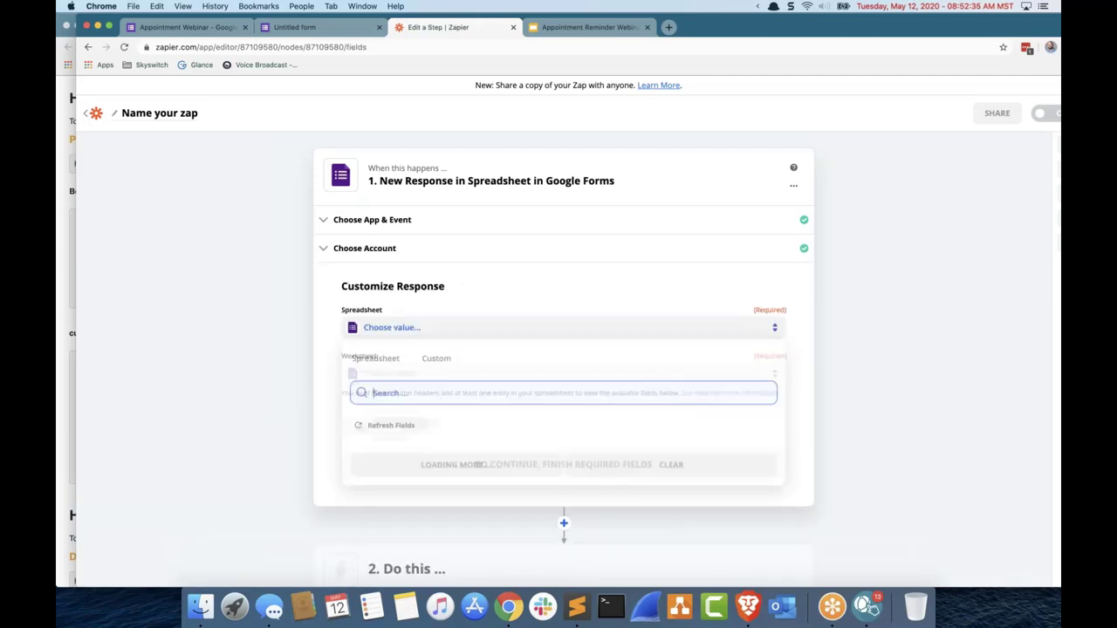
type("appo")
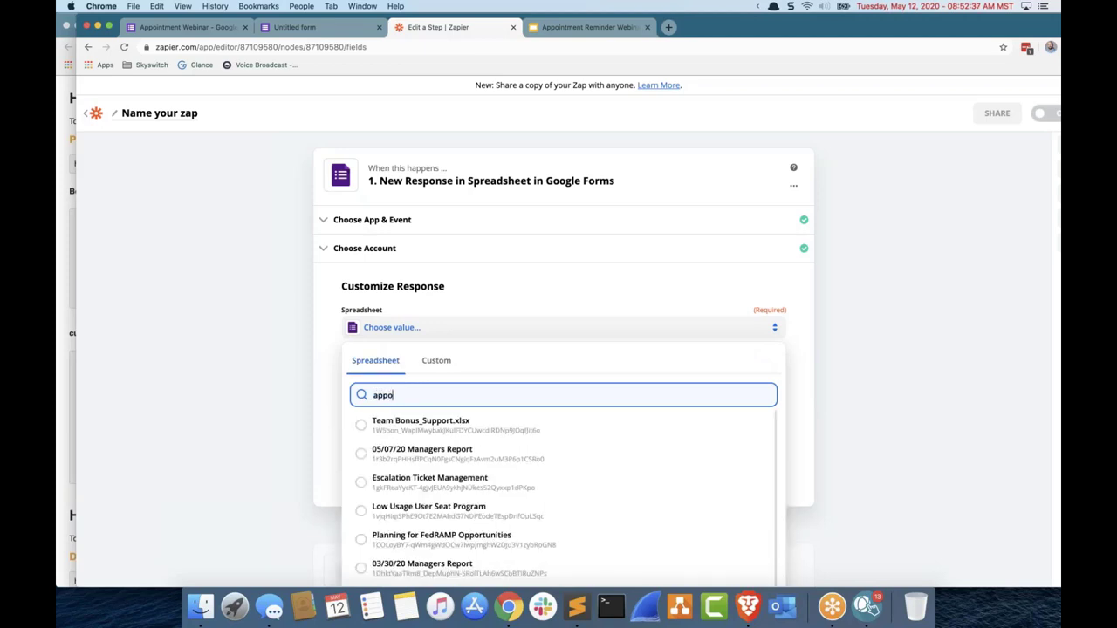
type("intment webinar")
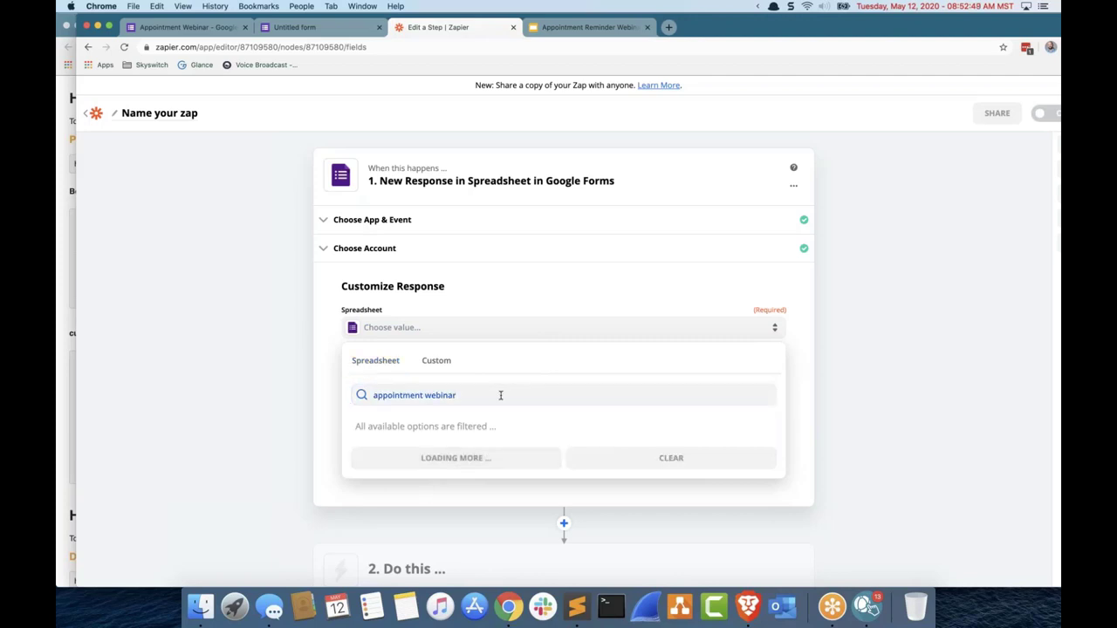
left_click(179, 367)
left_click(512, 331)
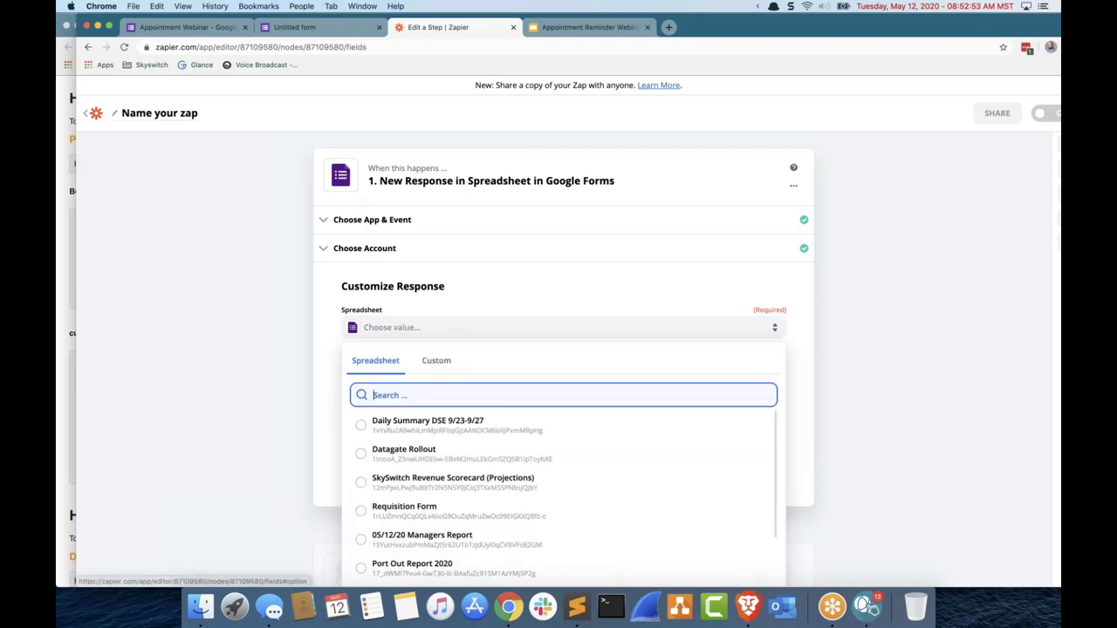
type("appointm")
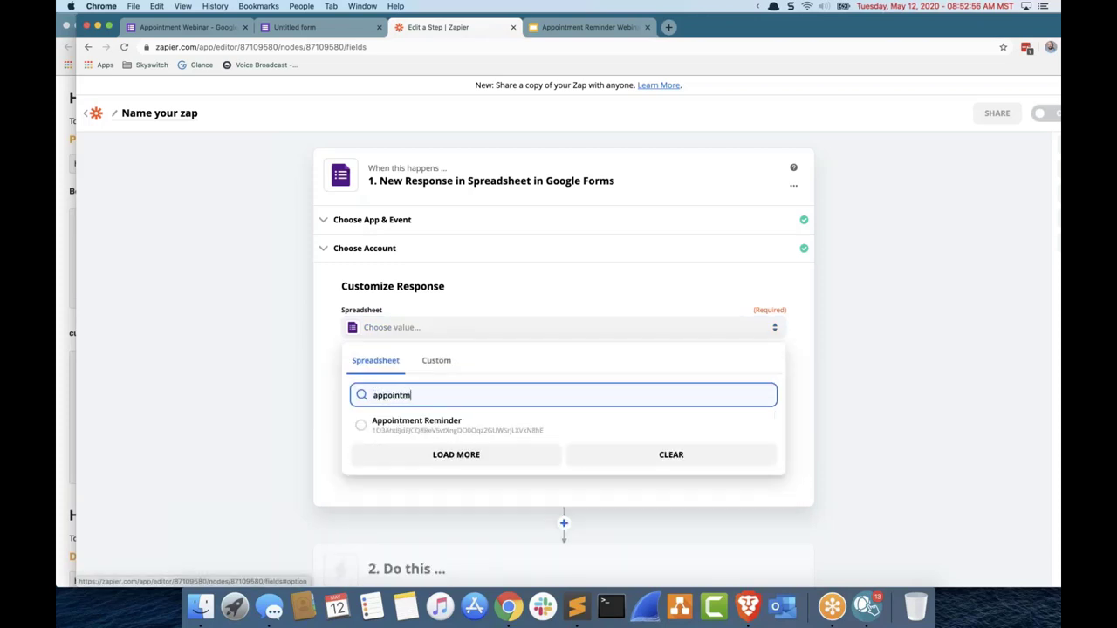
left_click(165, 341)
left_click(502, 329)
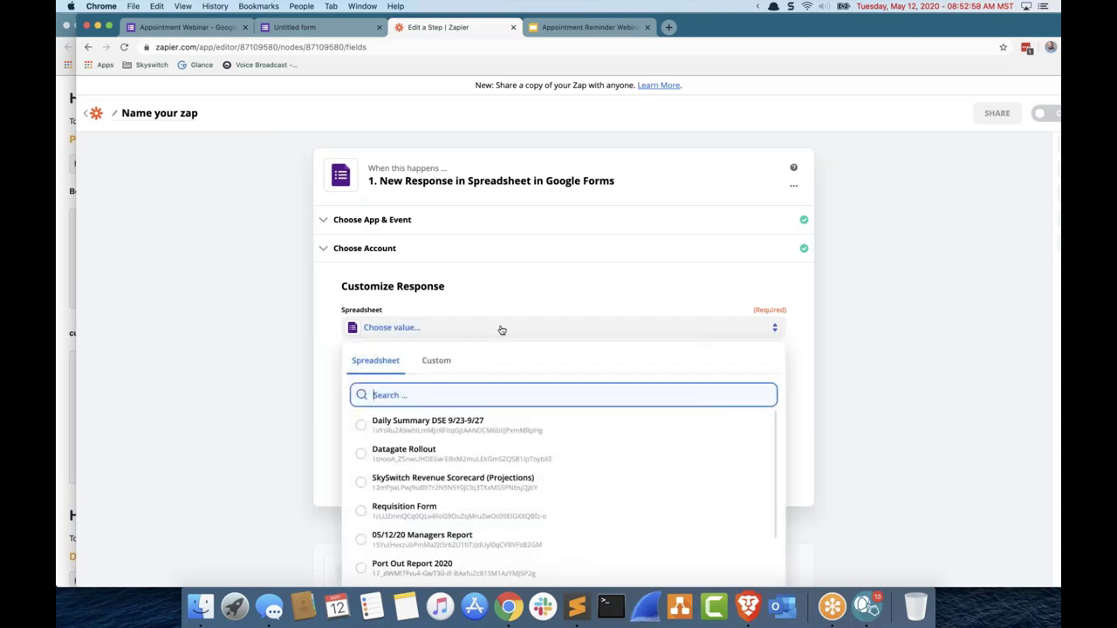
left_click(149, 322)
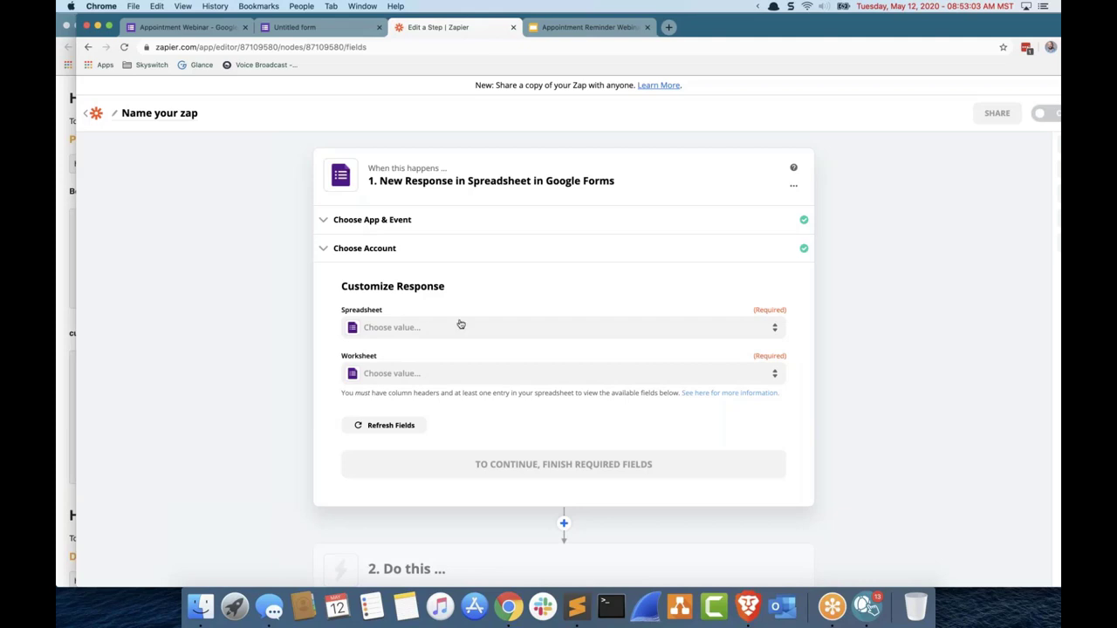
Step: Search the trigger's spreadsheets for 'appoint', load more matches twice, then close the list
left_click(199, 27)
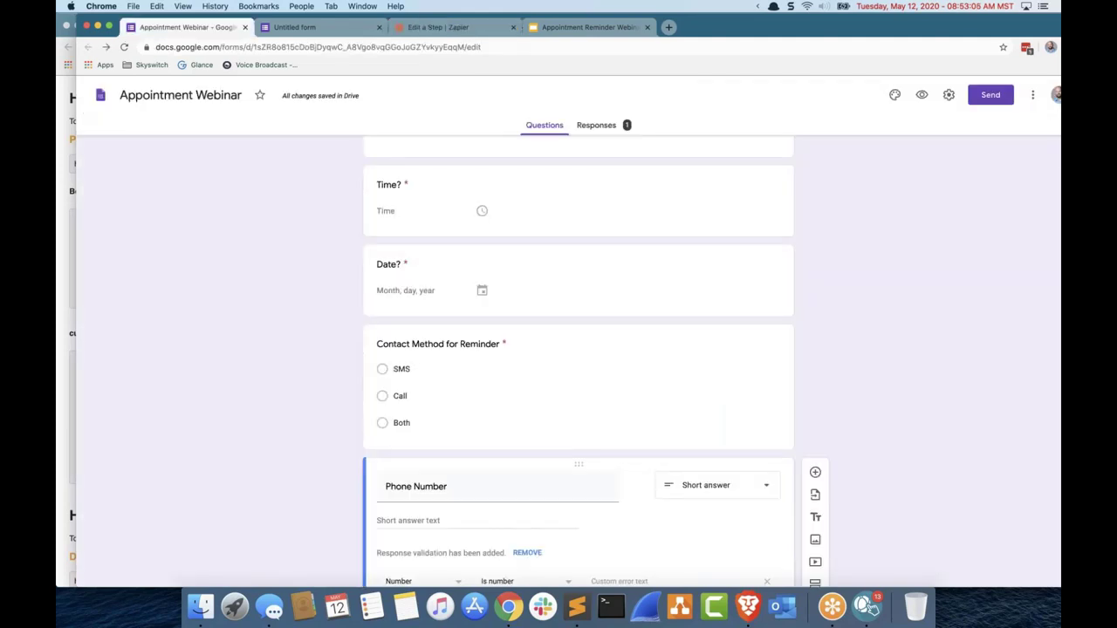
left_click(472, 33)
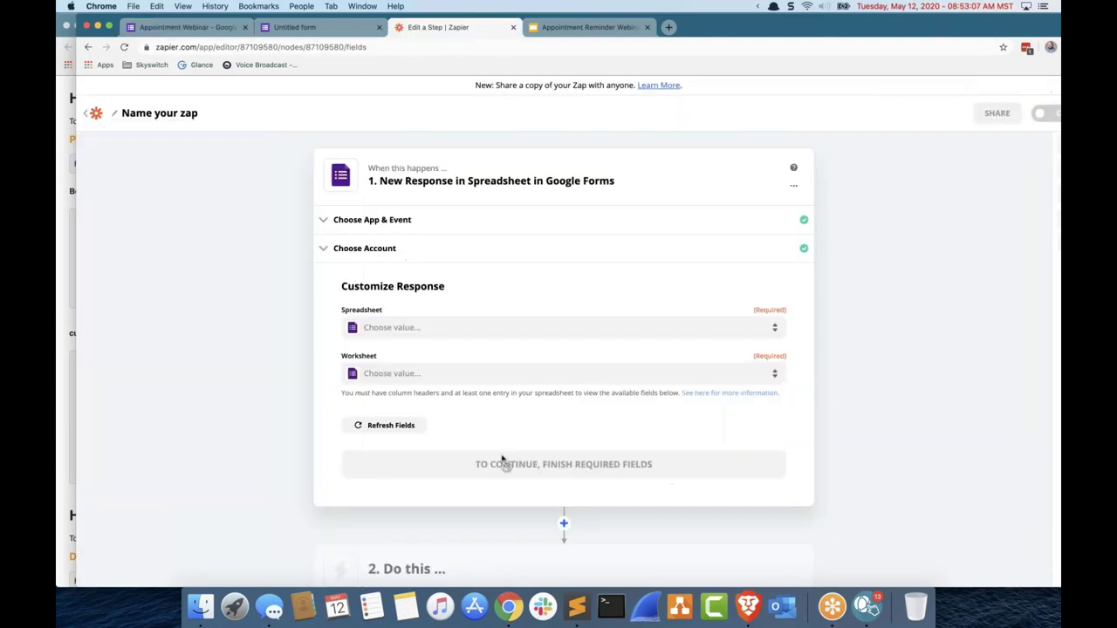
left_click(409, 325)
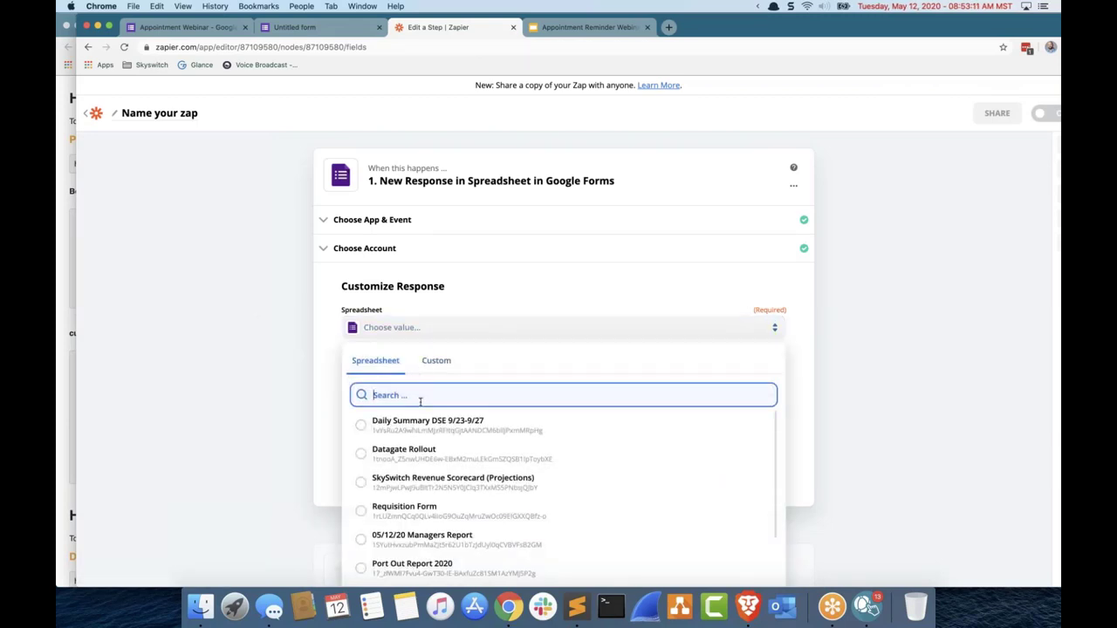
scroll(420, 399, "down", 1)
type("appoint")
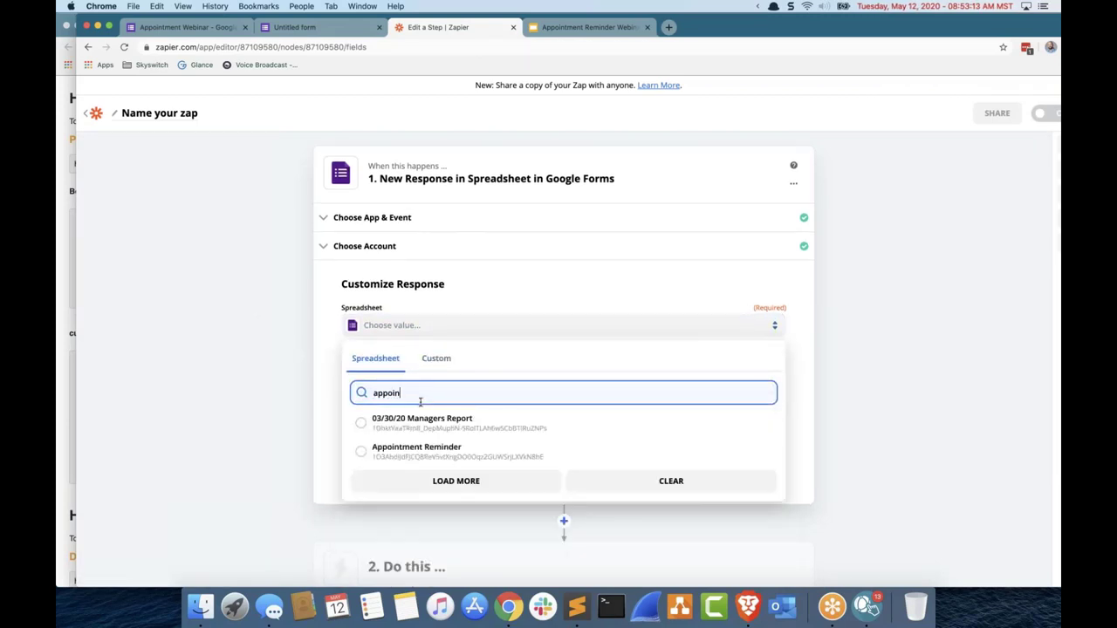
left_click(461, 451)
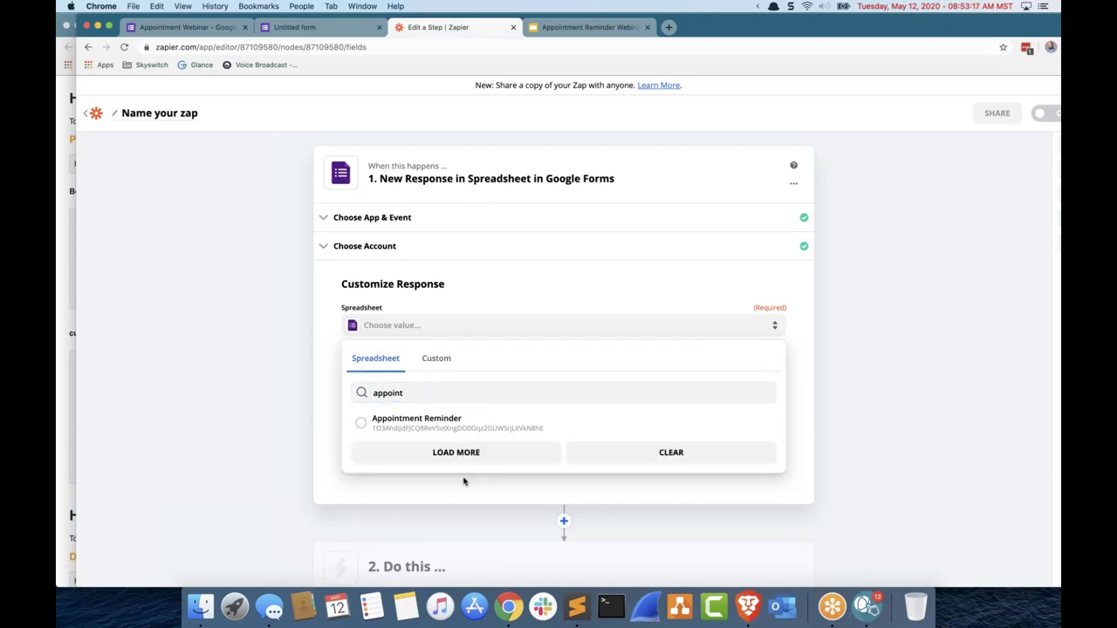
left_click(461, 452)
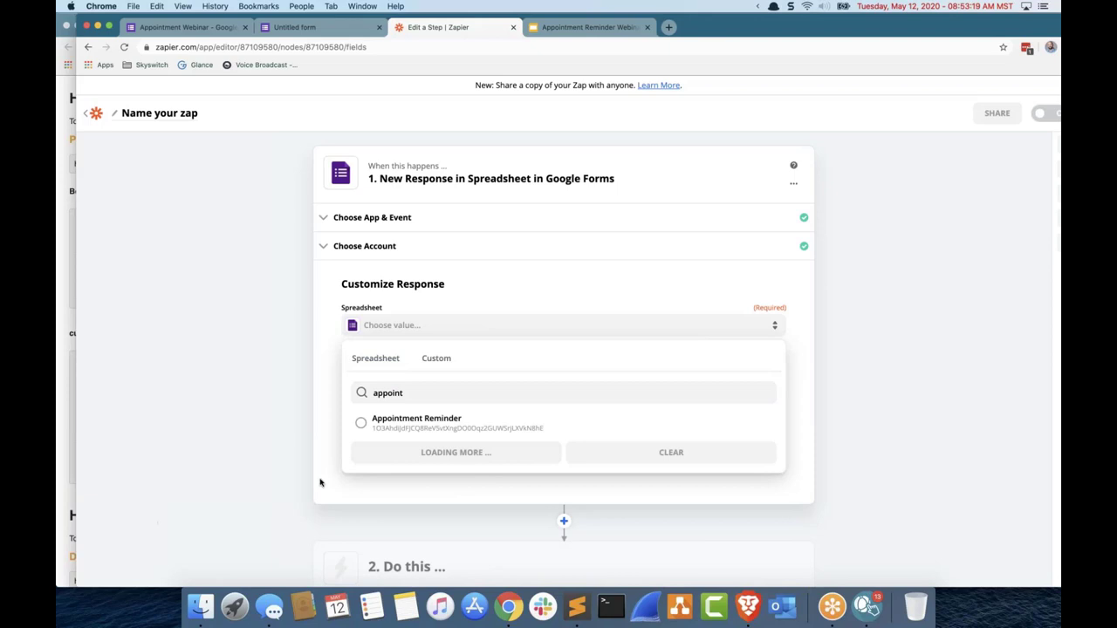
left_click(289, 451)
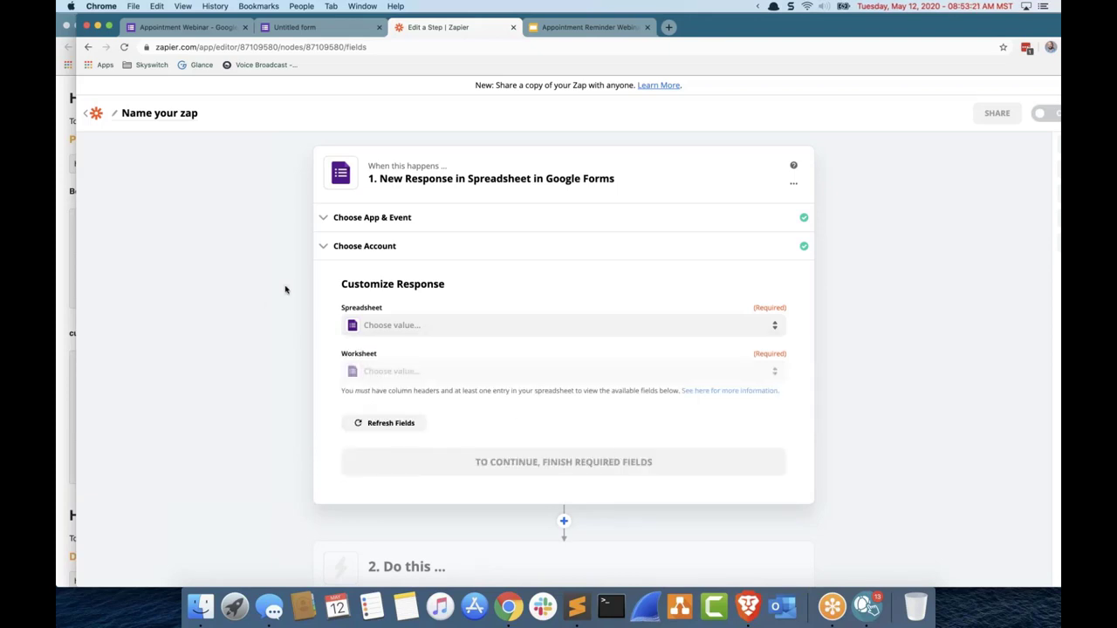
Step: Compare the Appointment Webinar form with the Untitled form preview, then return to Zapier
key("super+1")
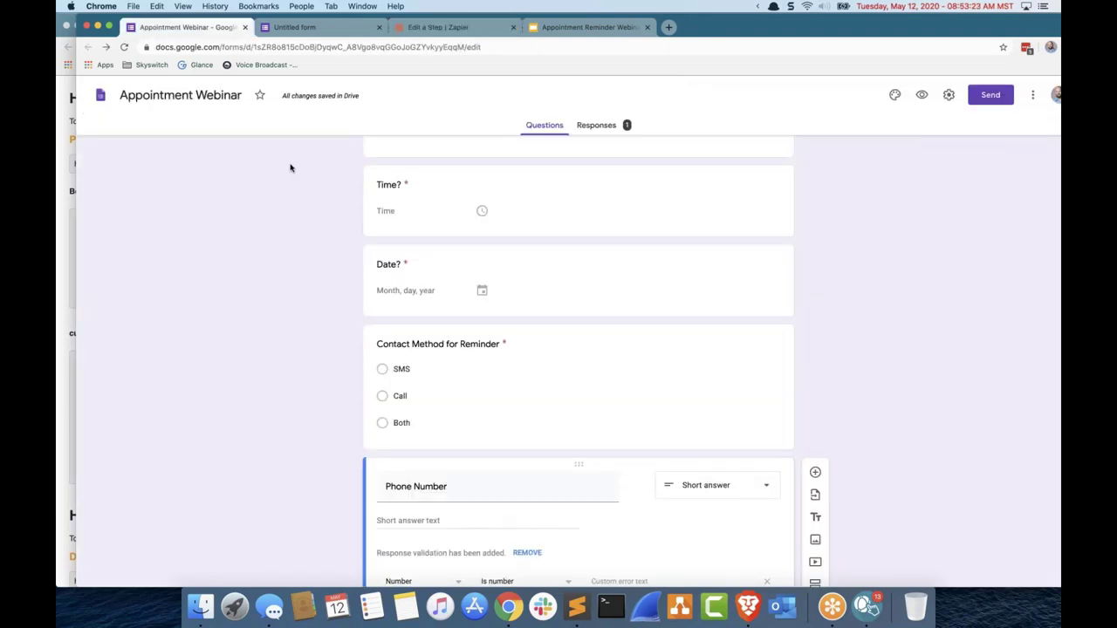
scroll(240, 144, "down", 1)
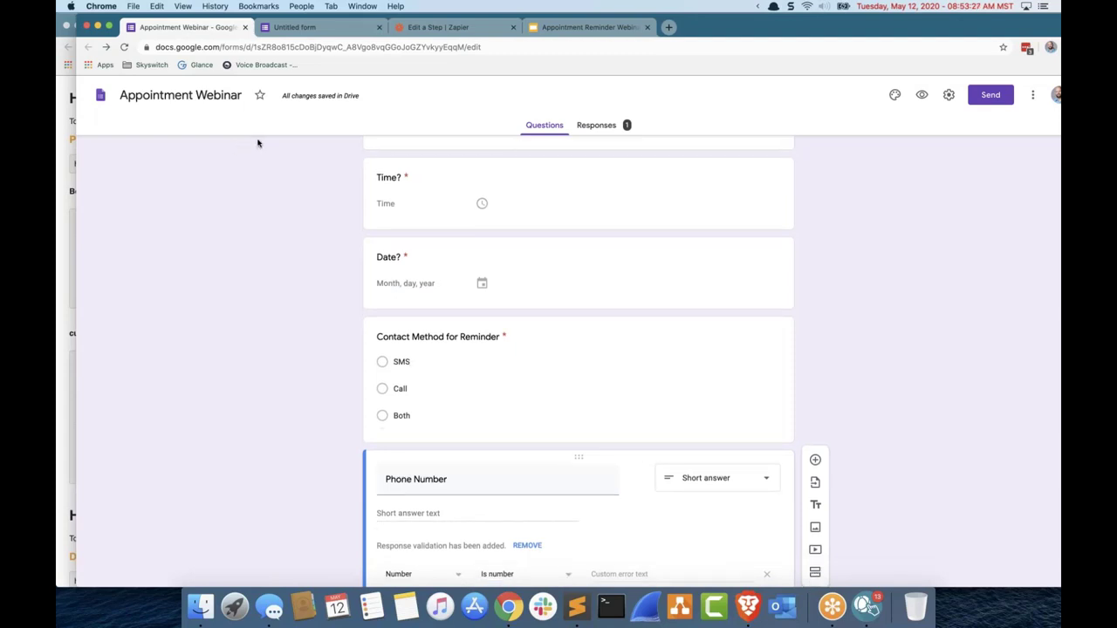
left_click(320, 33)
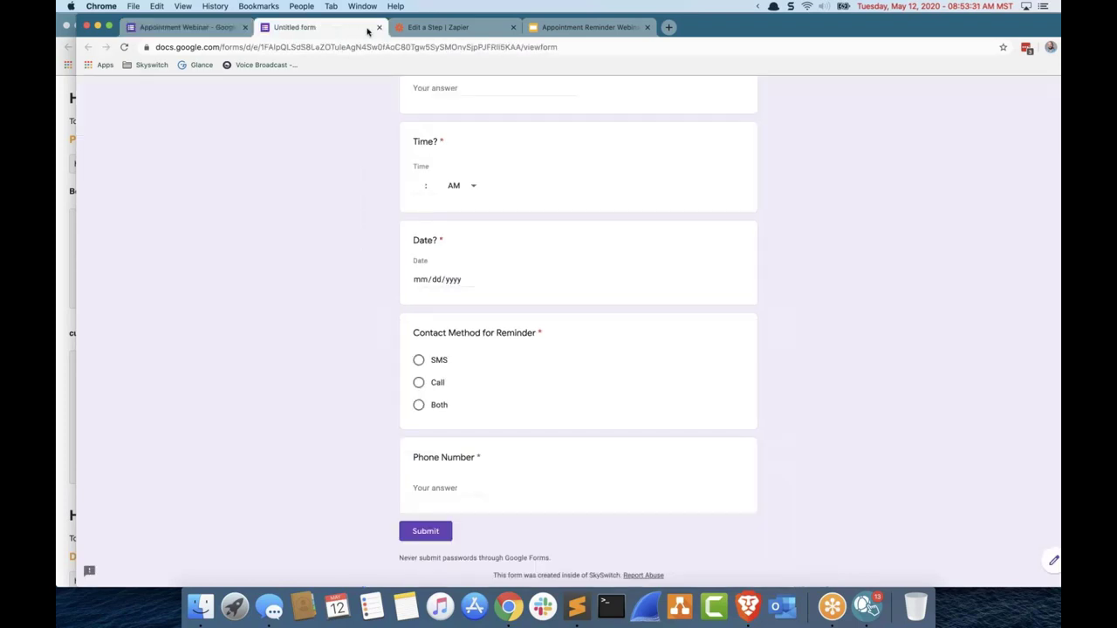
left_click(218, 27)
left_click(440, 28)
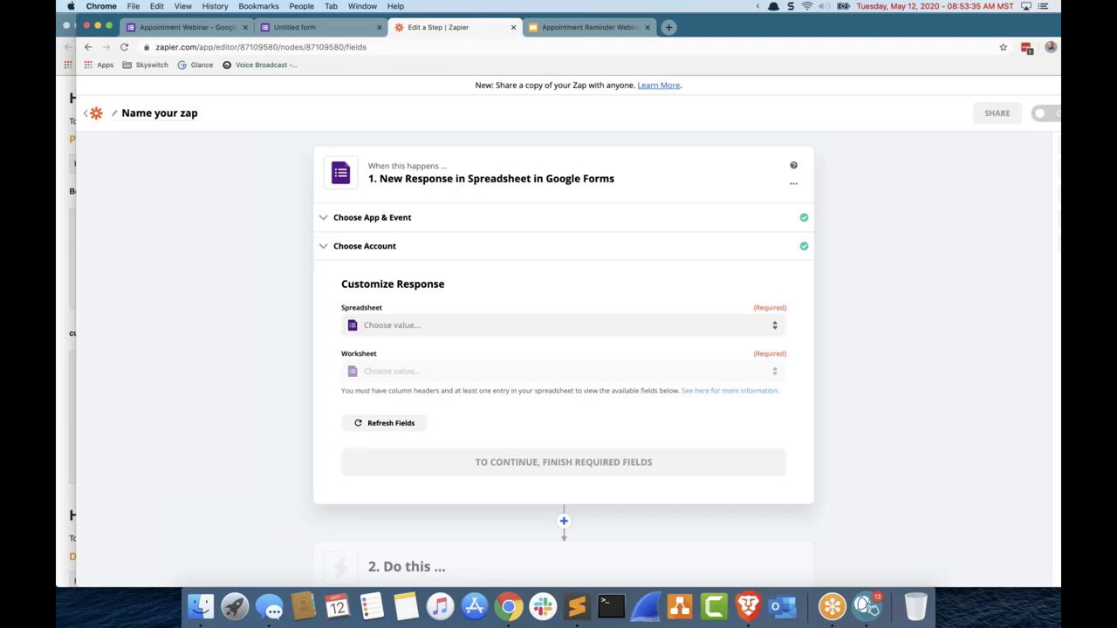
Step: Search spreadsheets for 'untitled form' and 'appointme' without picking one, then view the Appointment Webinar form
left_click(465, 334)
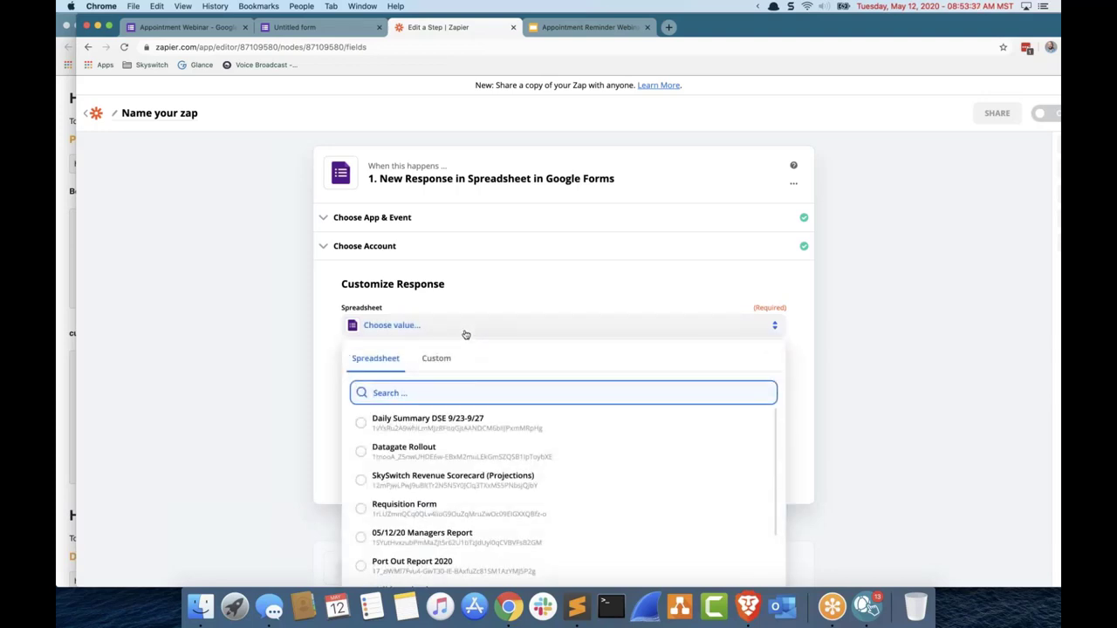
type("untit")
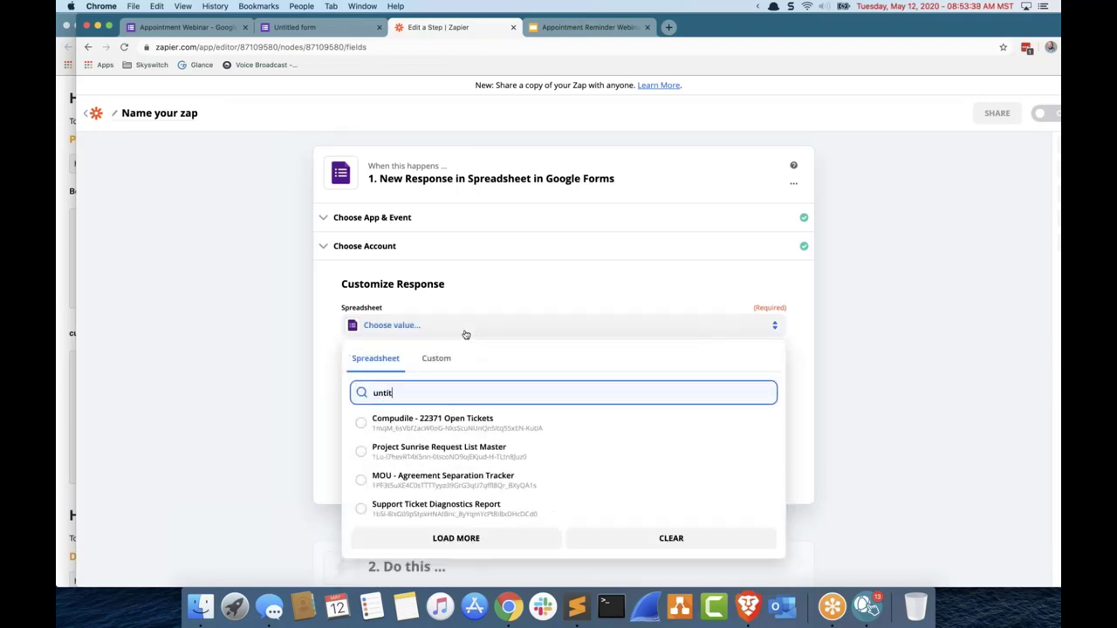
type("led form")
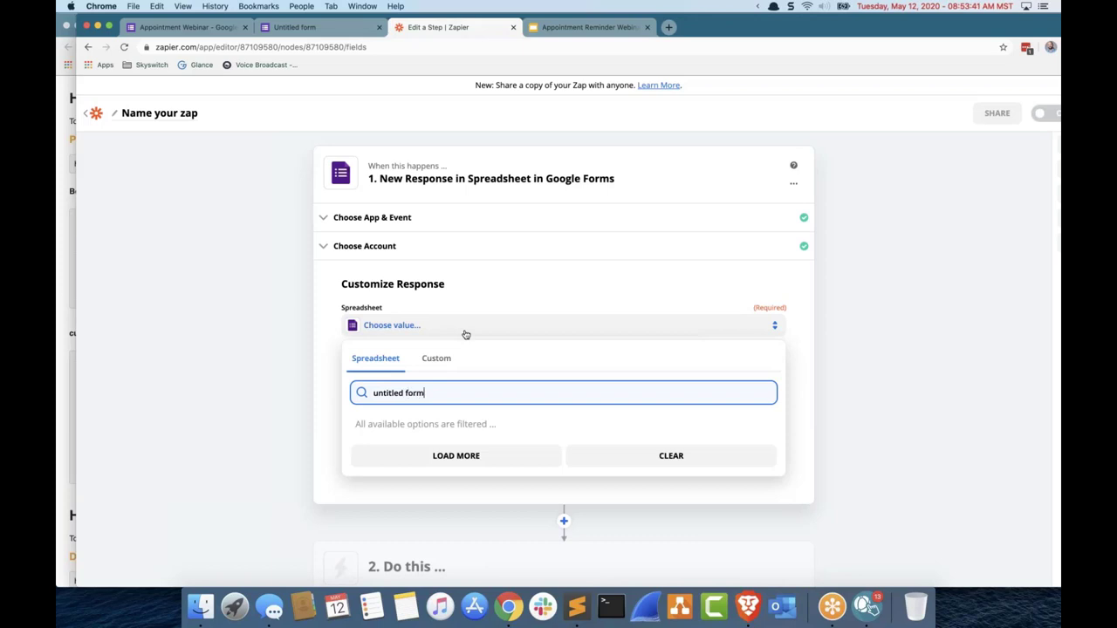
left_click(456, 456)
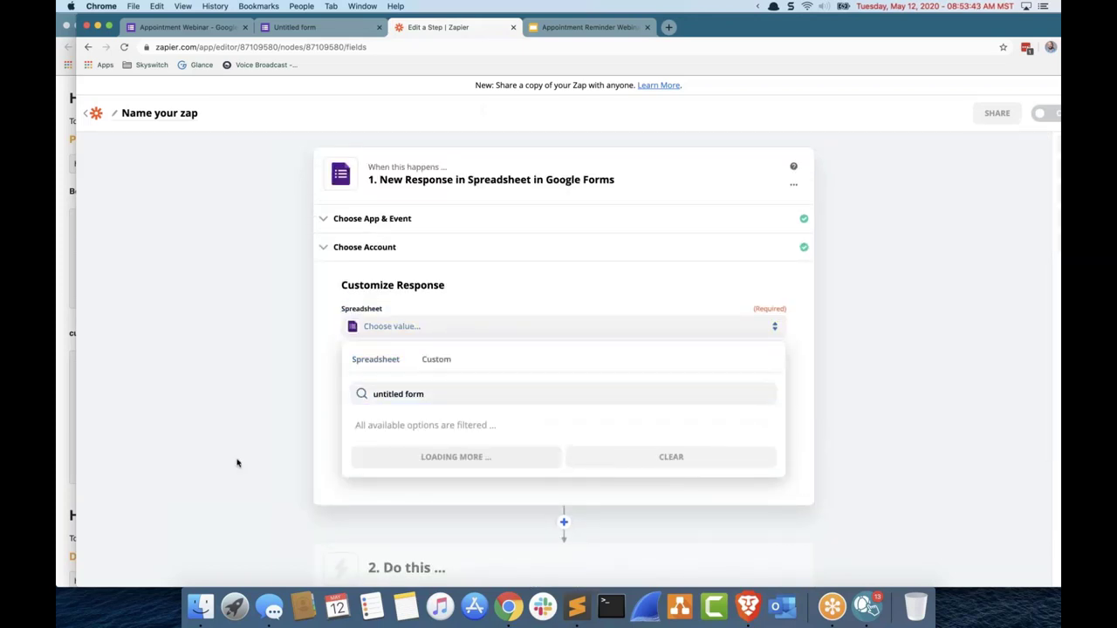
left_click(207, 370)
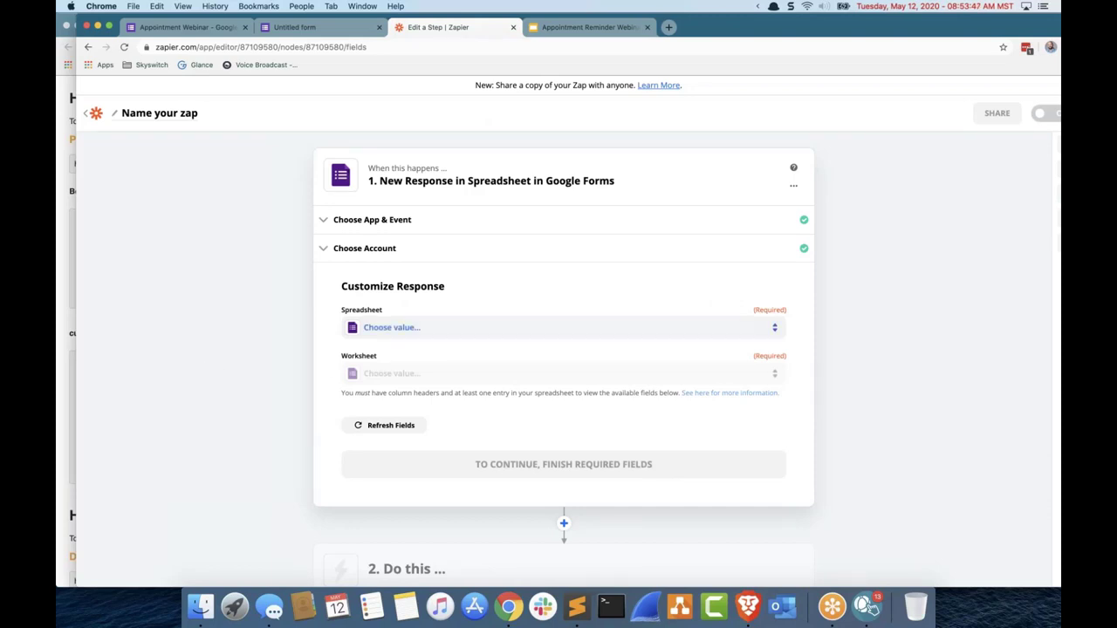
left_click(445, 328)
type("appointme")
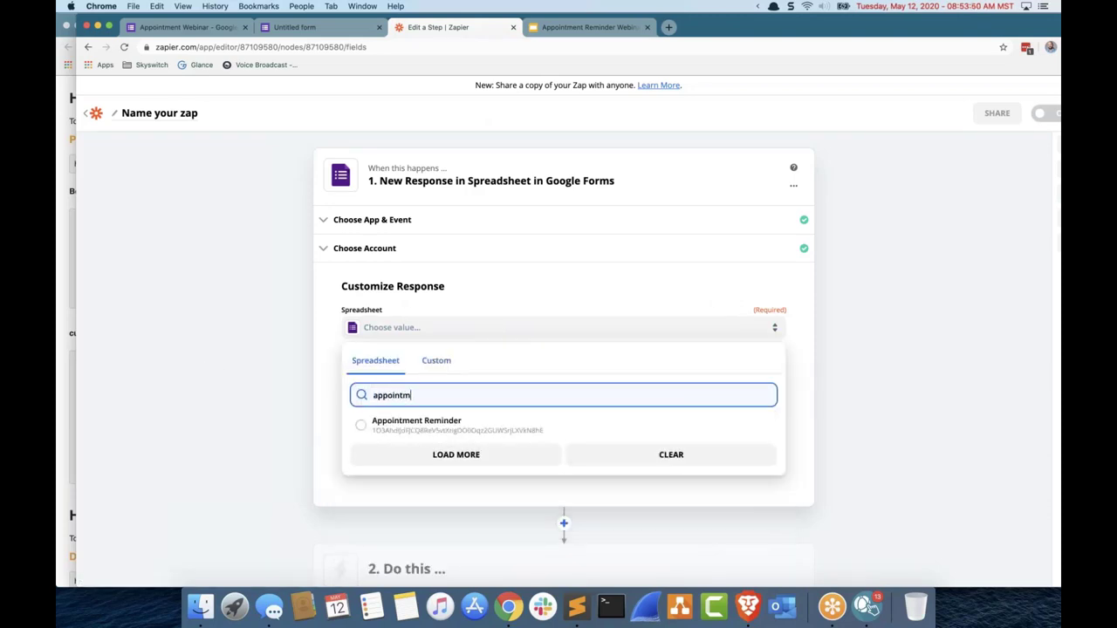
left_click(251, 350)
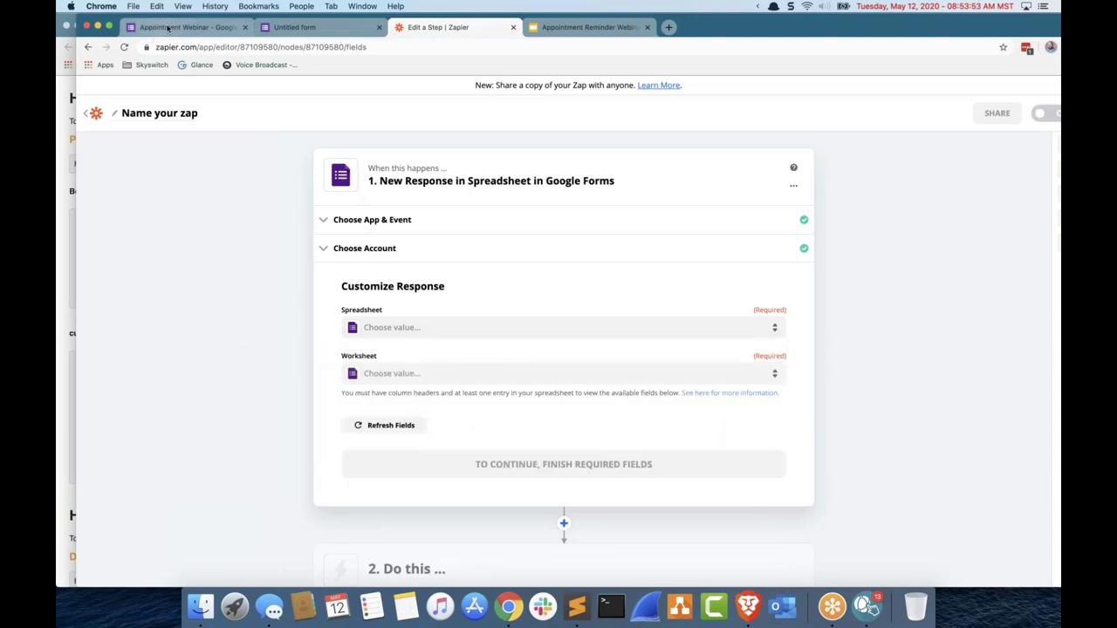
left_click(168, 28)
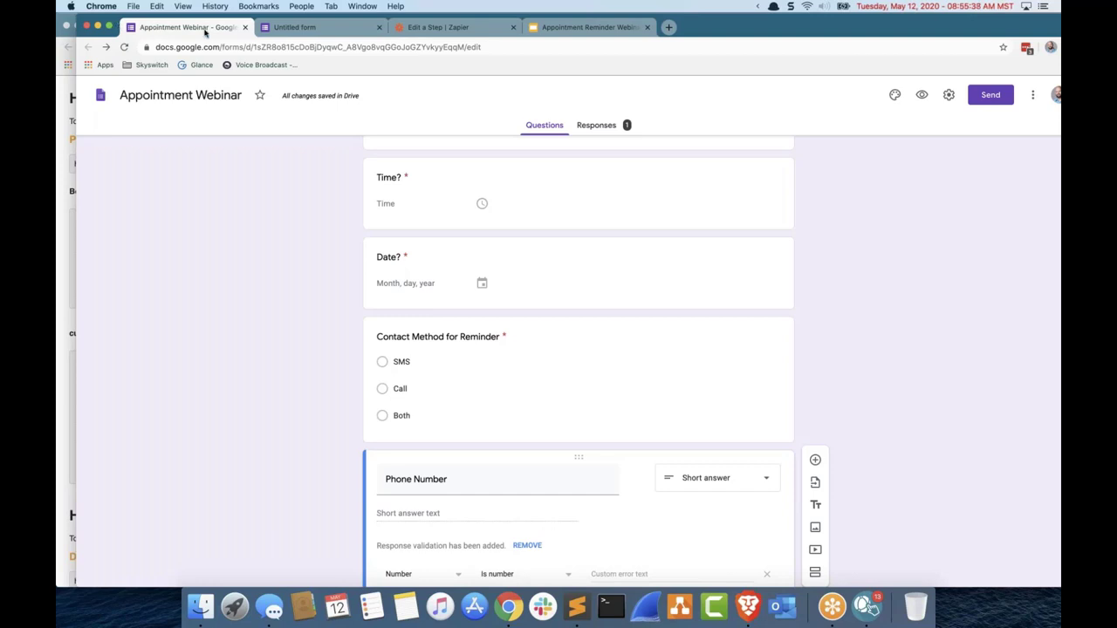
Step: Search the spreadsheet list for 'appointmen', load more, check Custom choices, then close the list unset
left_click(276, 27)
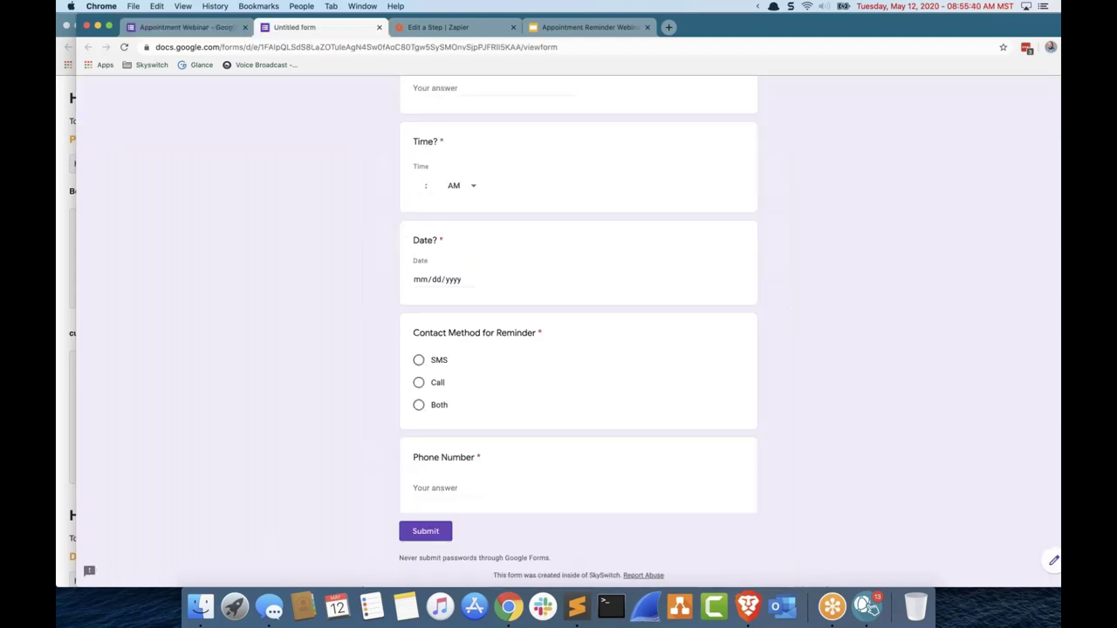
left_click(435, 28)
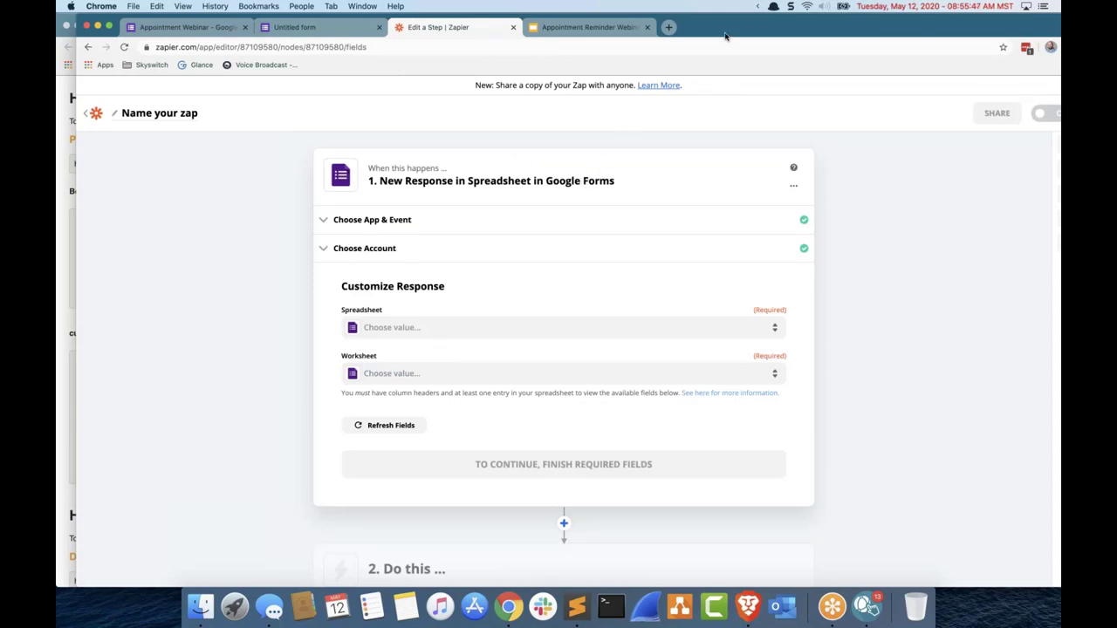
left_click(676, 326)
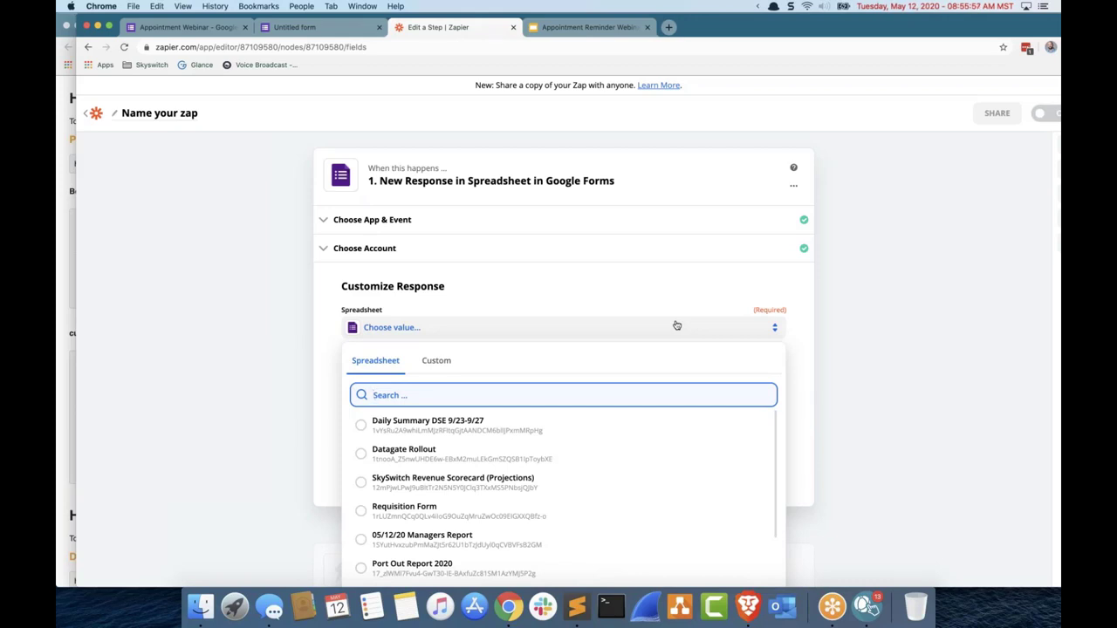
type("a")
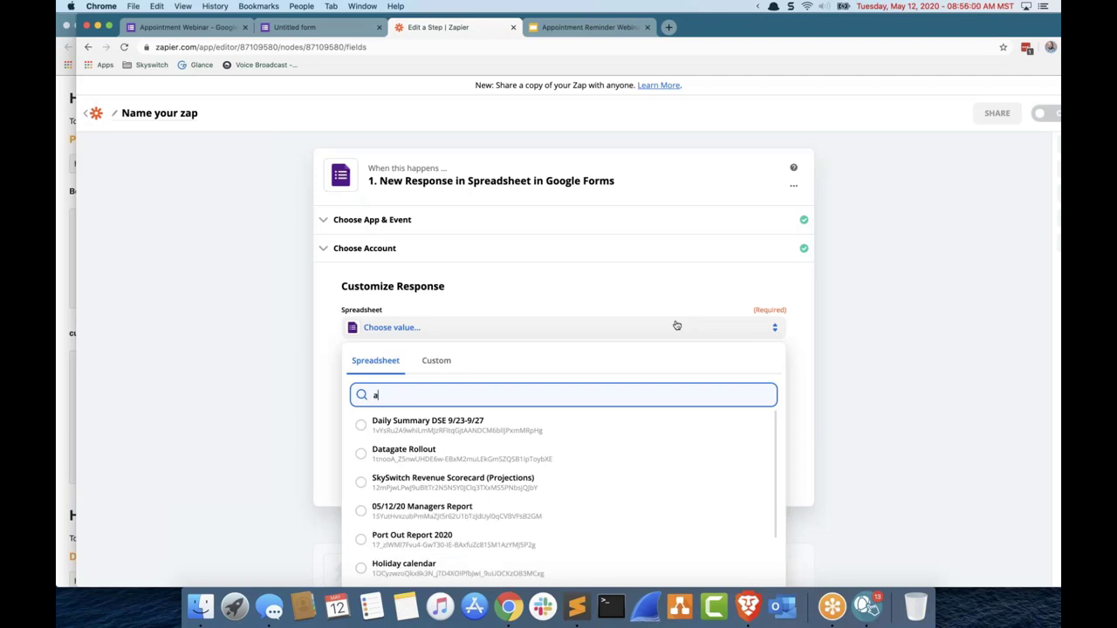
key("BackSpace")
type("appointmen")
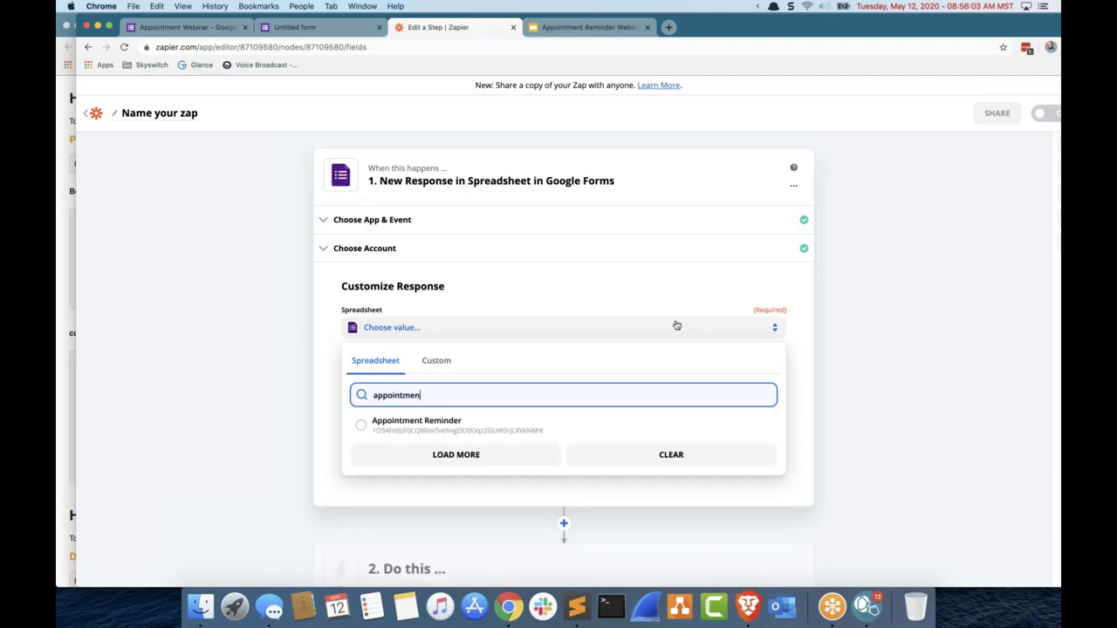
left_click(519, 452)
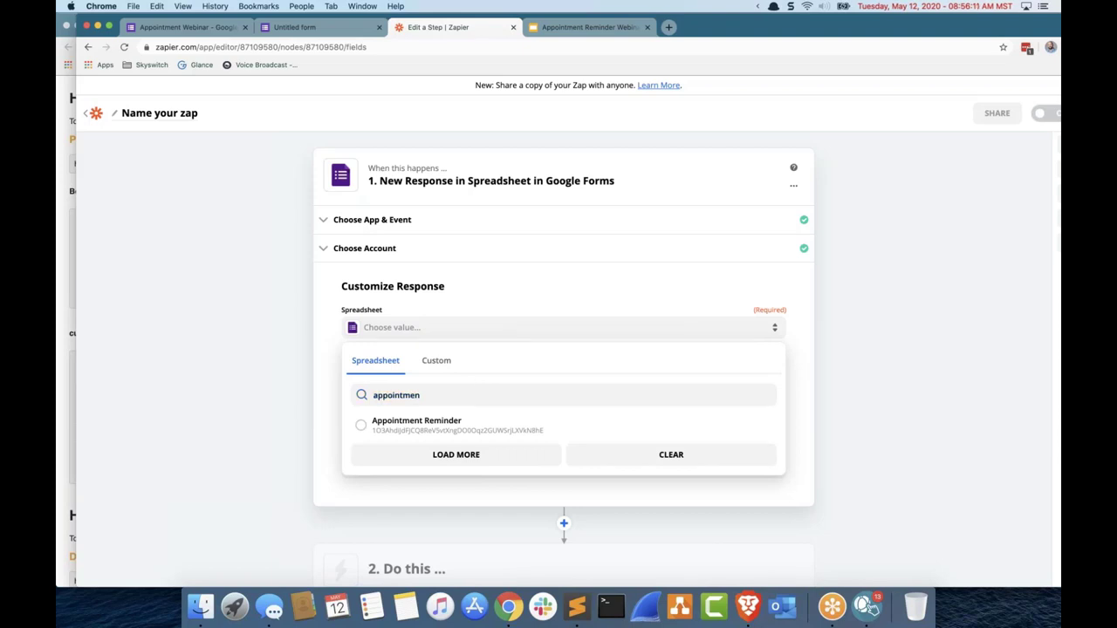
left_click(456, 370)
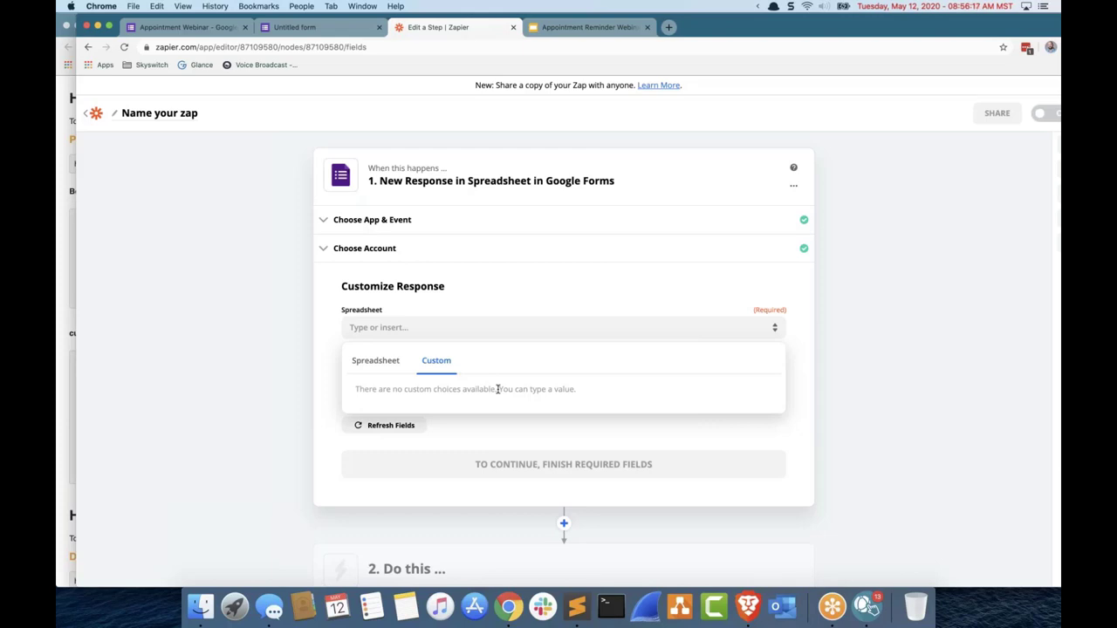
left_click(263, 358)
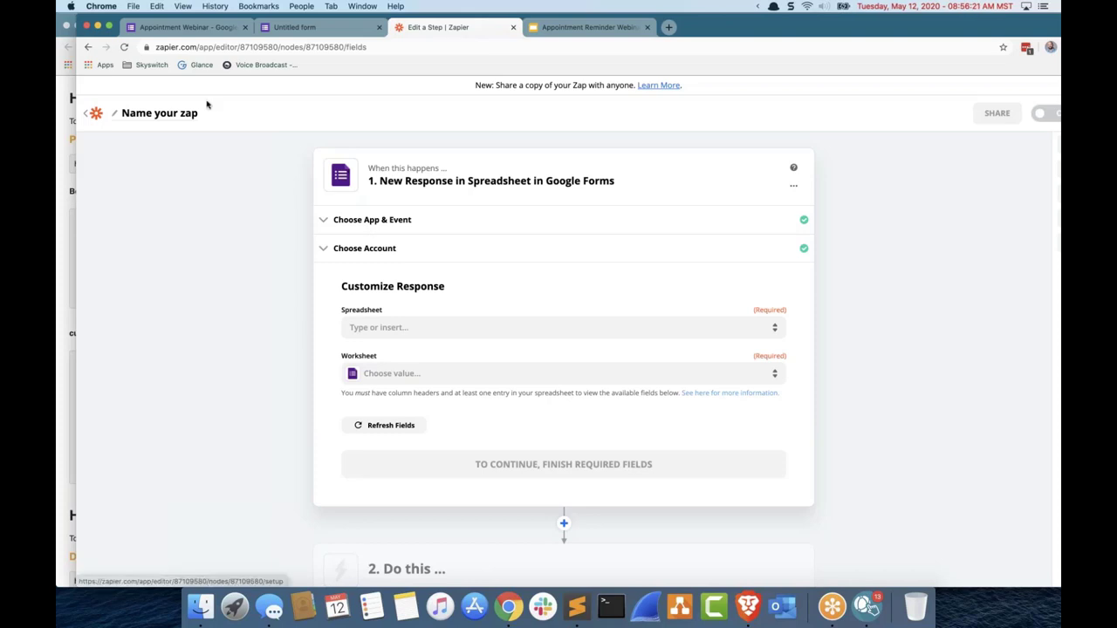
Step: Start a new zap with a Google Forms 'New Response in Spreadsheet' trigger
left_click(90, 48)
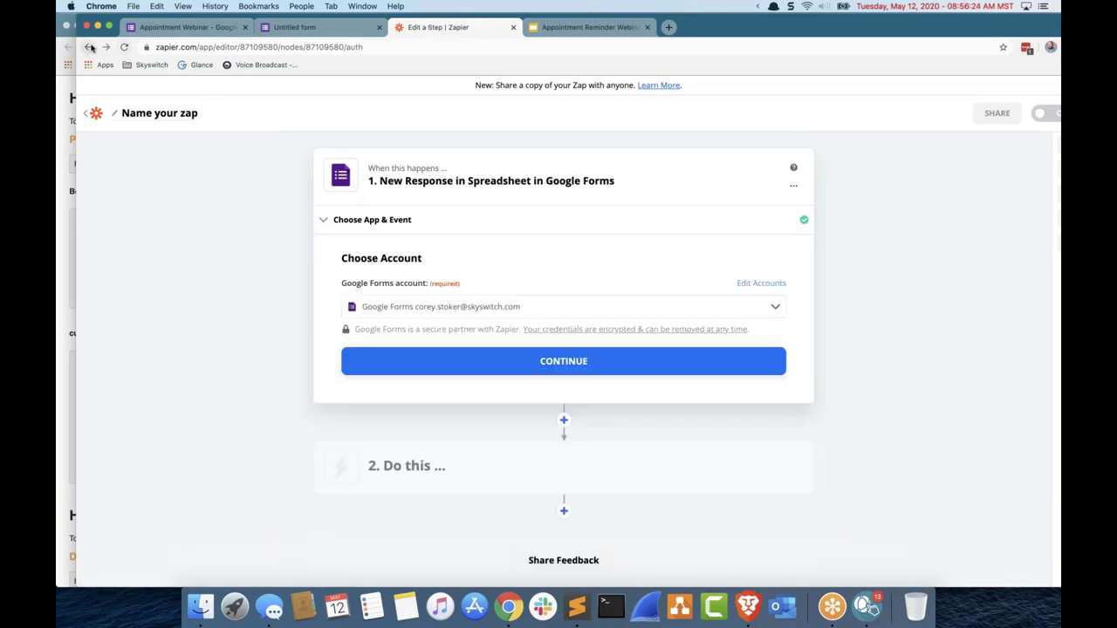
left_click(91, 48)
left_click(91, 48)
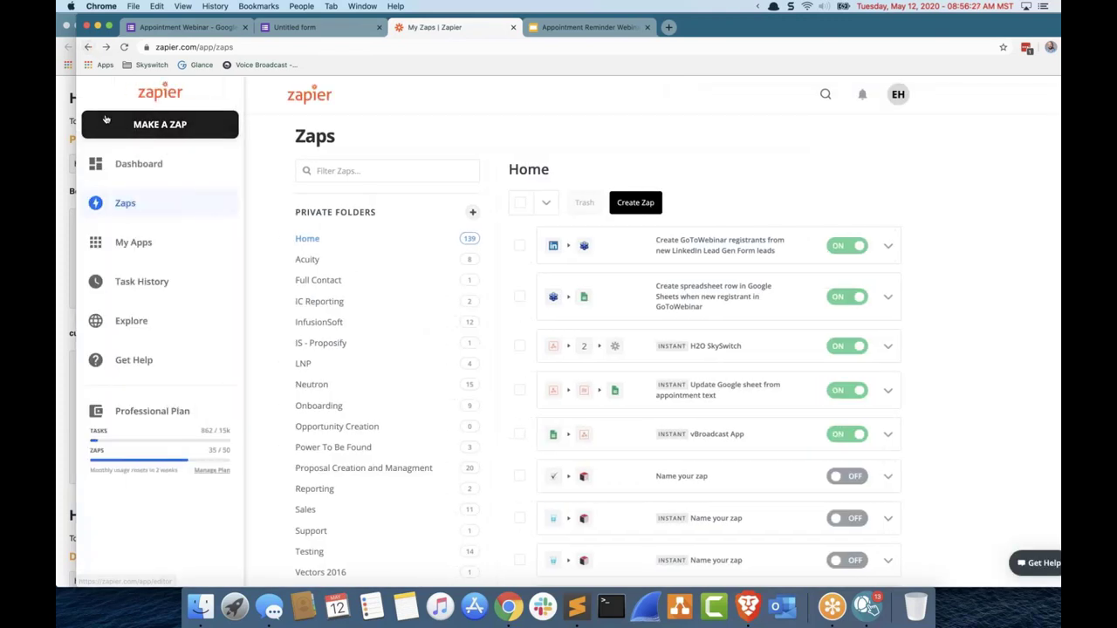
left_click(114, 122)
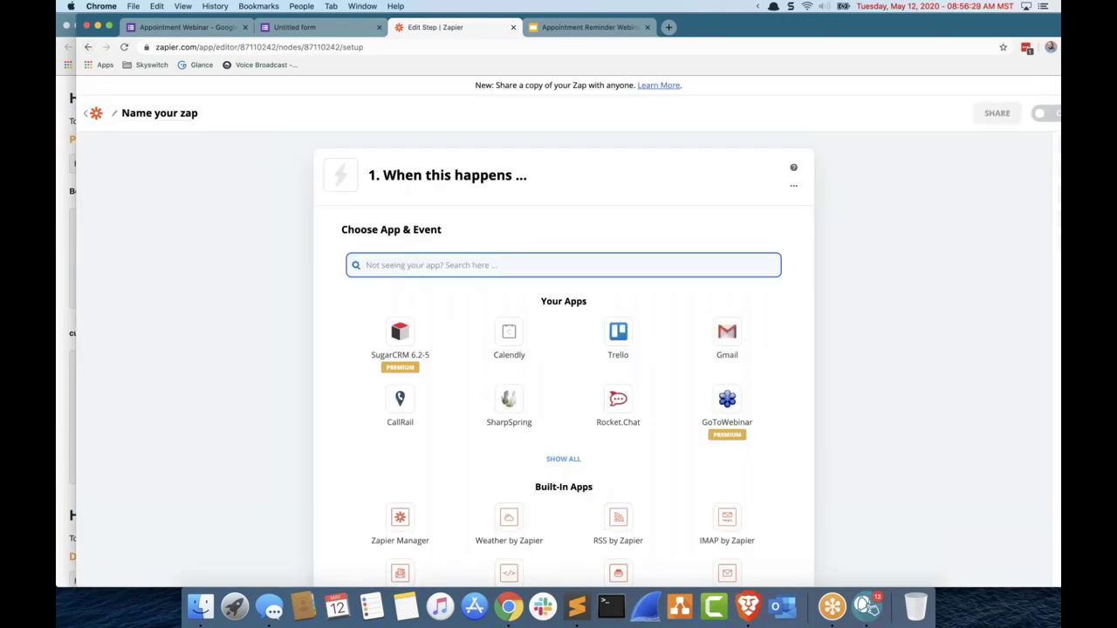
type("google form")
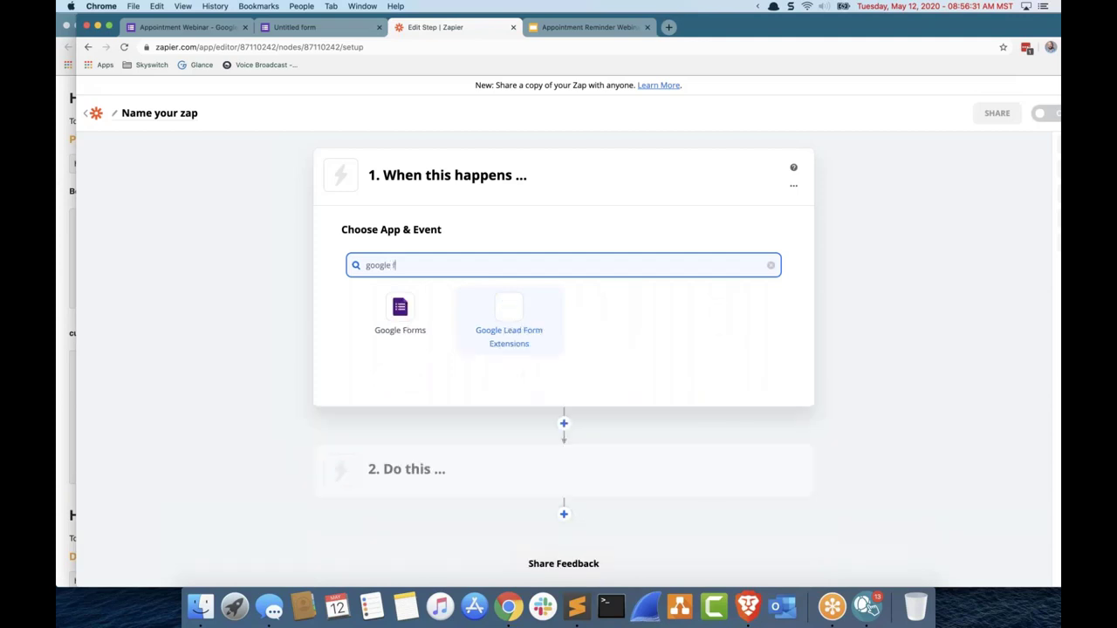
left_click(399, 319)
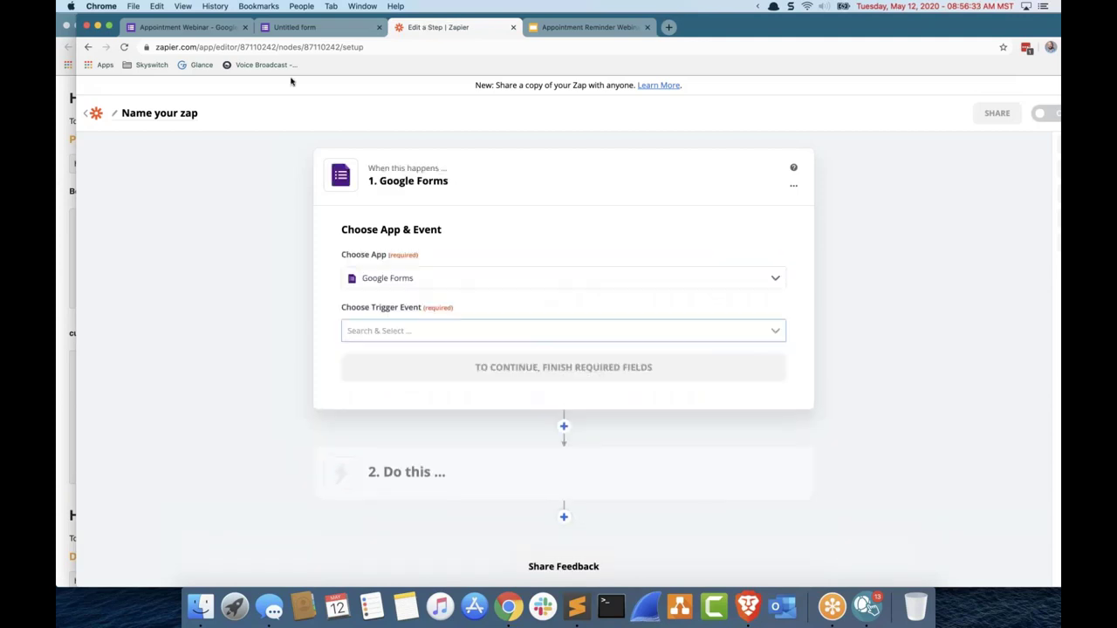
left_click(504, 333)
left_click(479, 358)
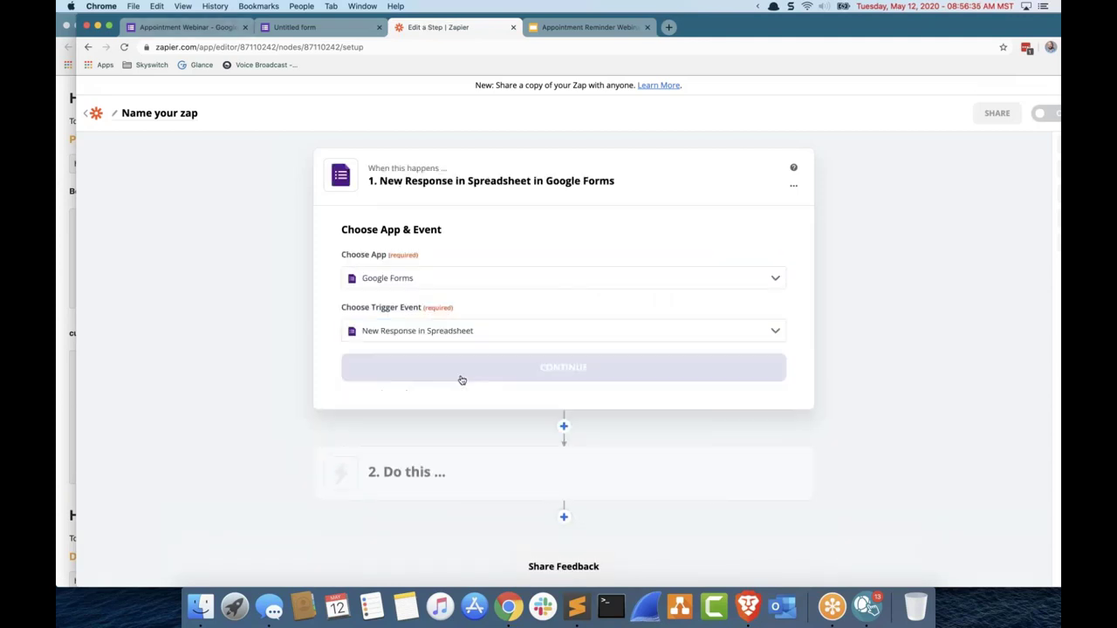
left_click(463, 368)
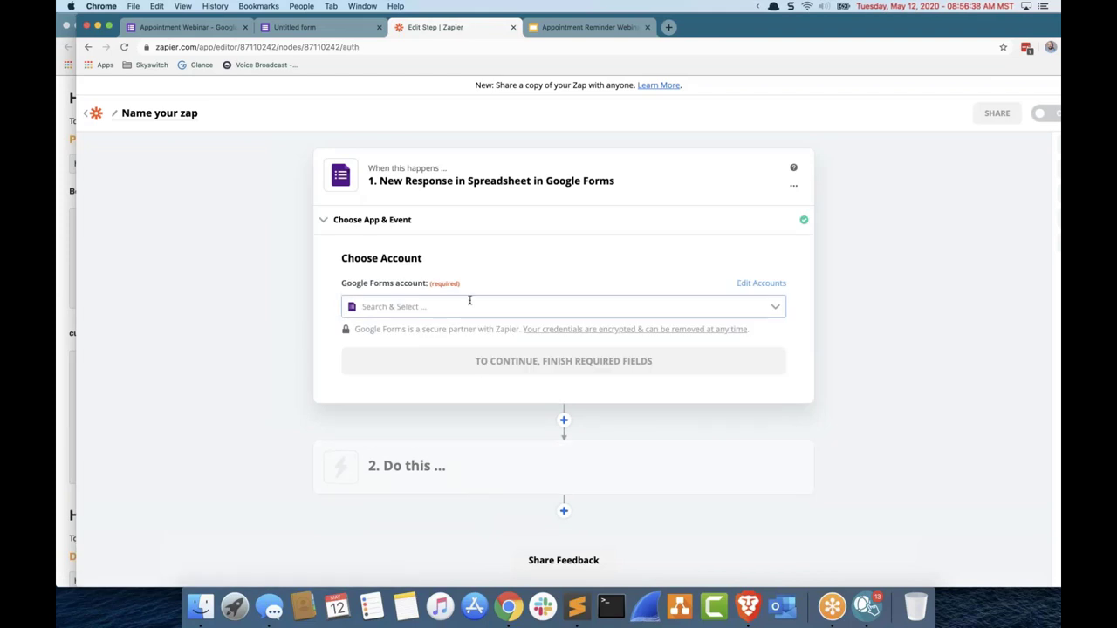
Step: Select the second connected Google Forms account, then search spreadsheets for 'appointment' and load more
left_click(472, 307)
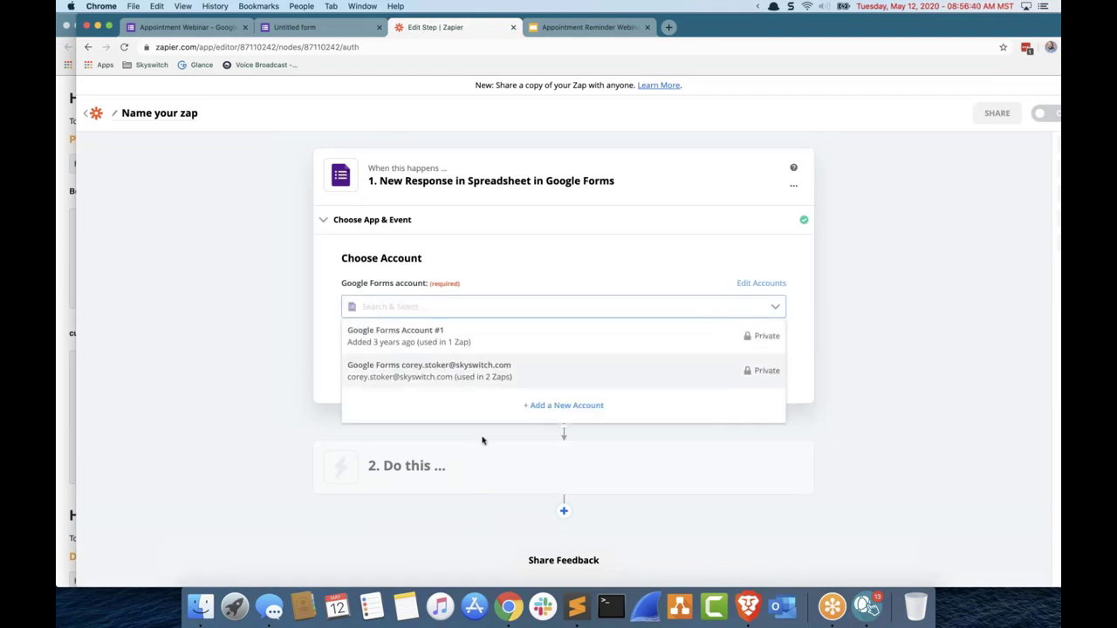
left_click(467, 375)
left_click(462, 369)
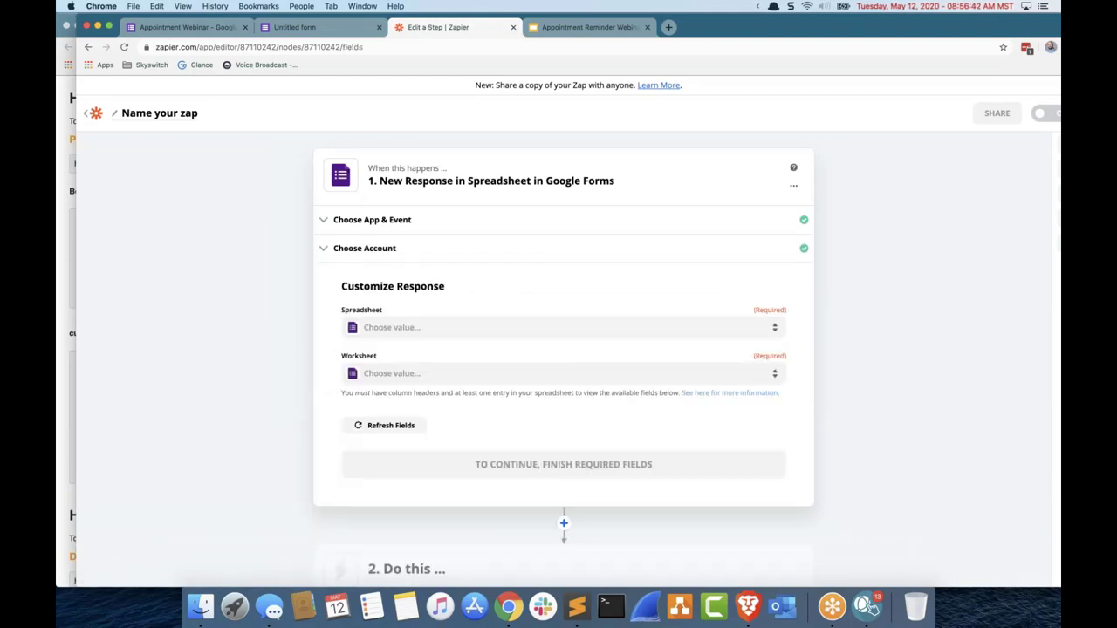
left_click(457, 330)
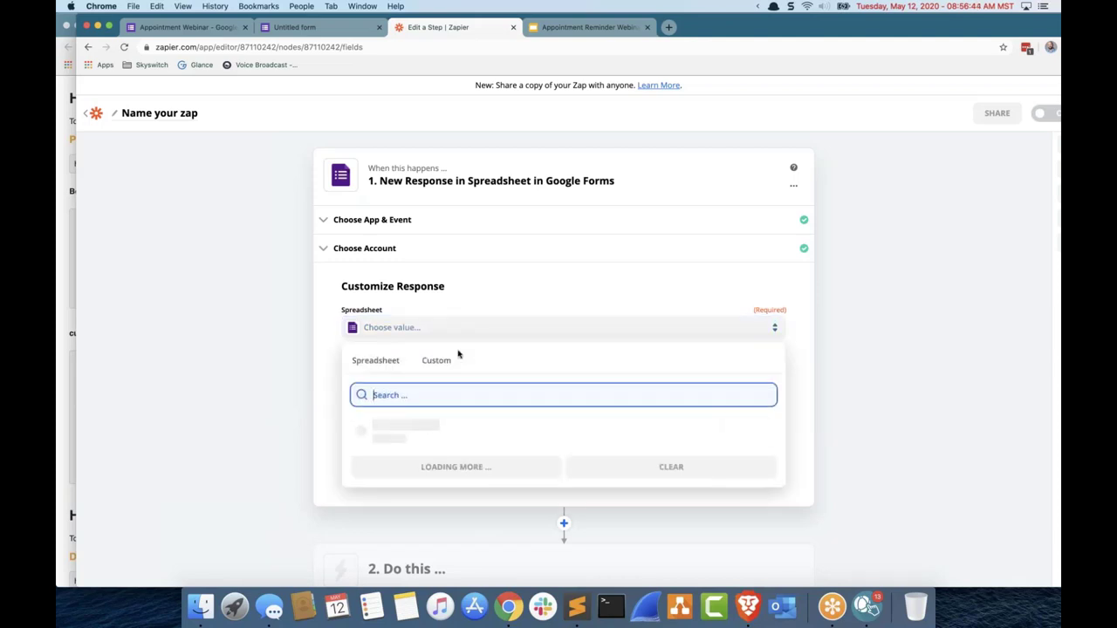
type("appointment")
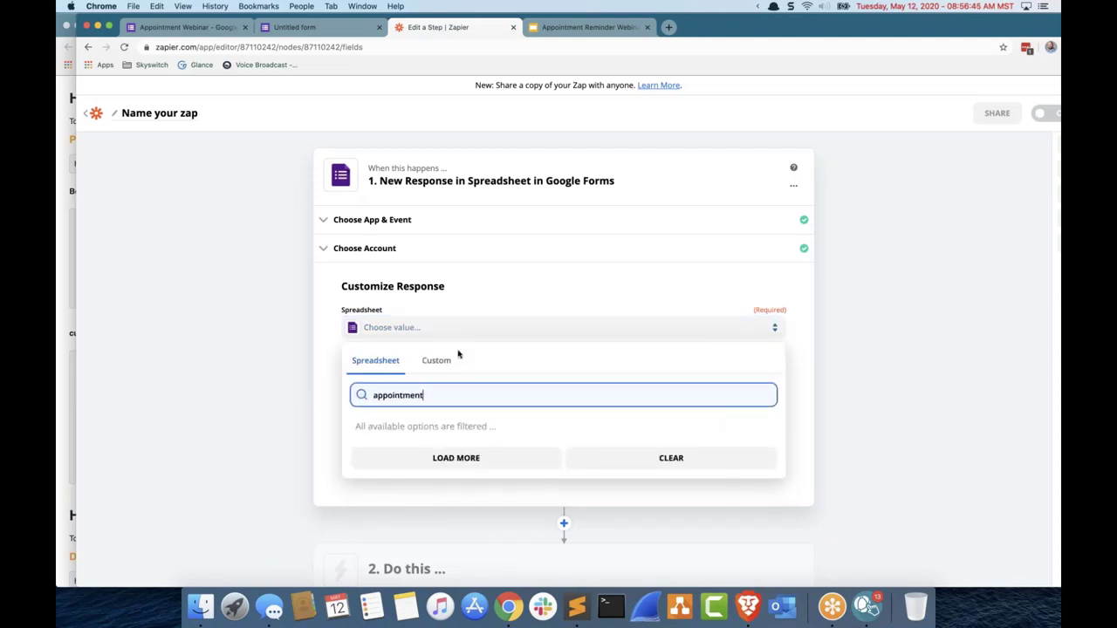
left_click(464, 460)
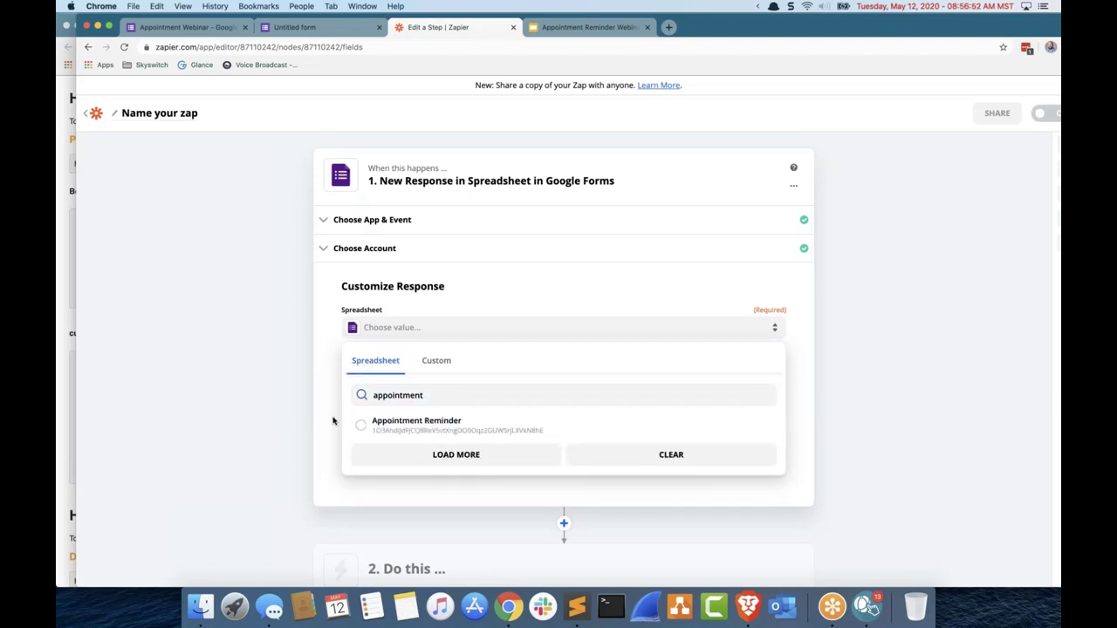
left_click(251, 31)
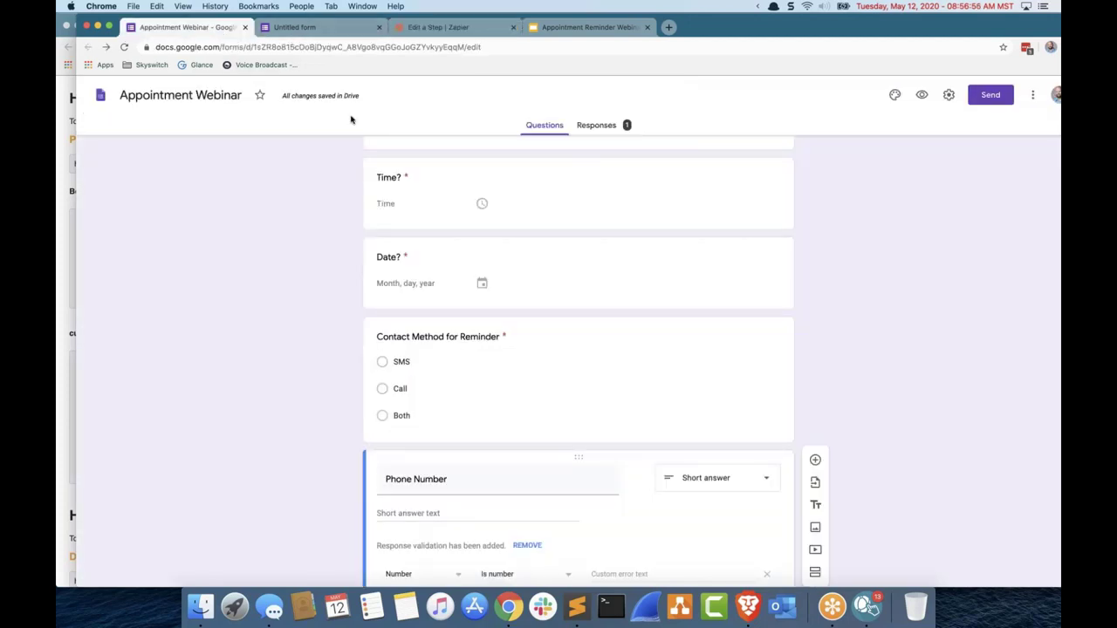
Step: Star the Appointment Webinar form and review its Presentation and Quizzes settings without saving
left_click(259, 94)
left_click(949, 95)
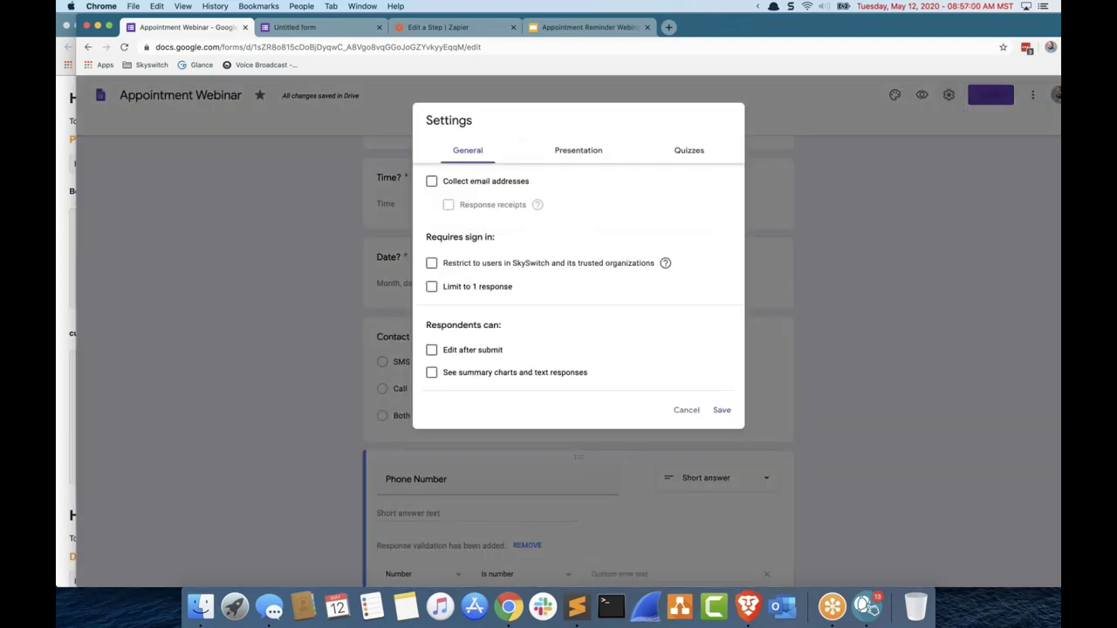
left_click(564, 153)
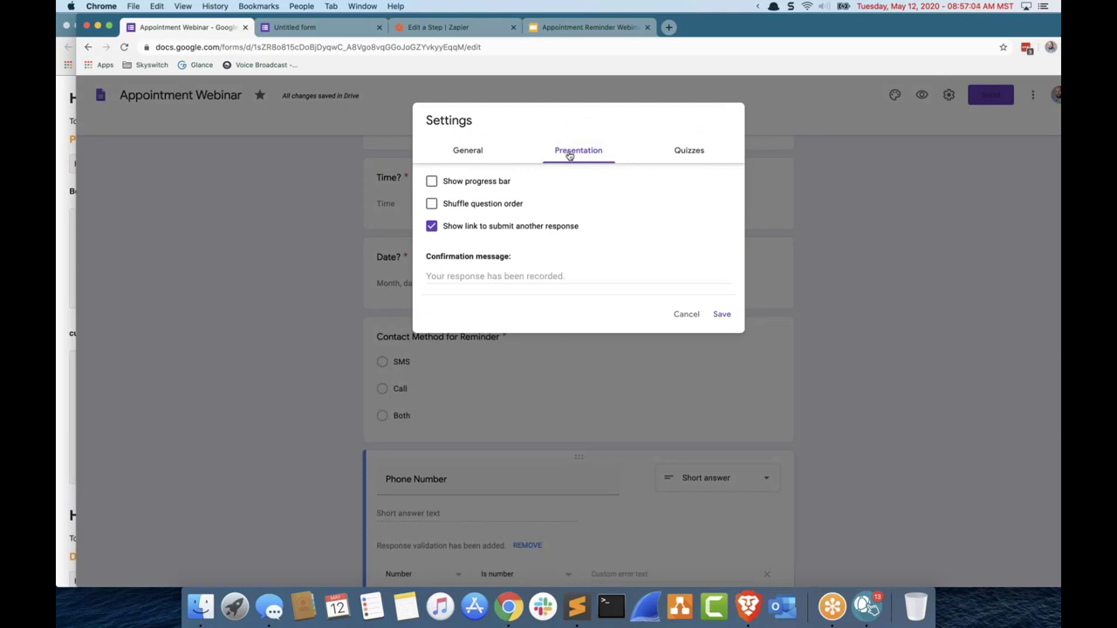
left_click(686, 156)
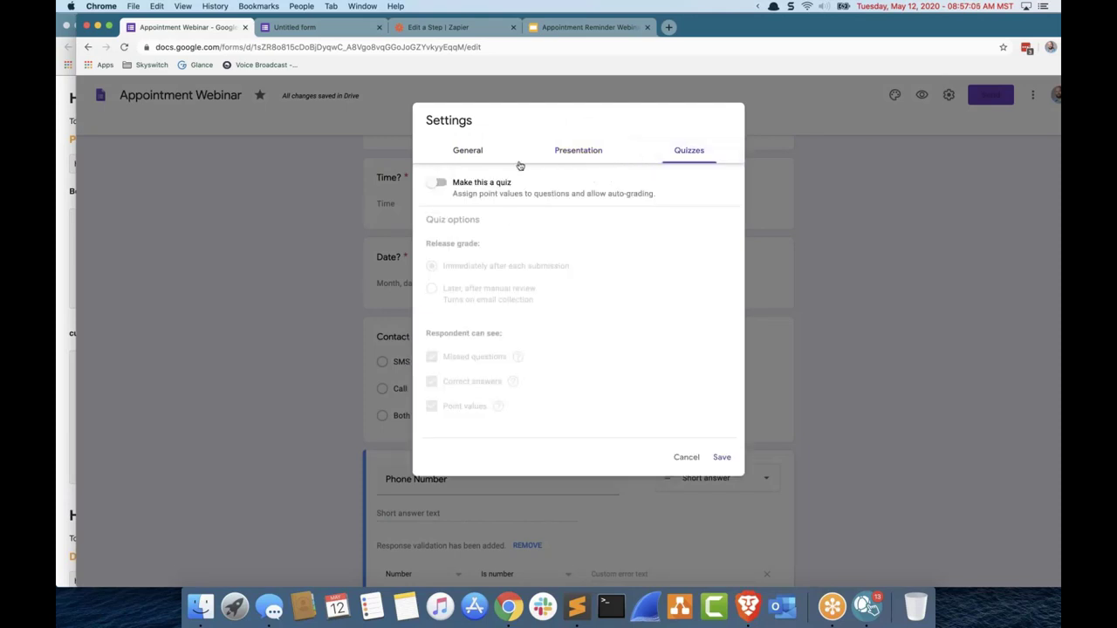
left_click(686, 457)
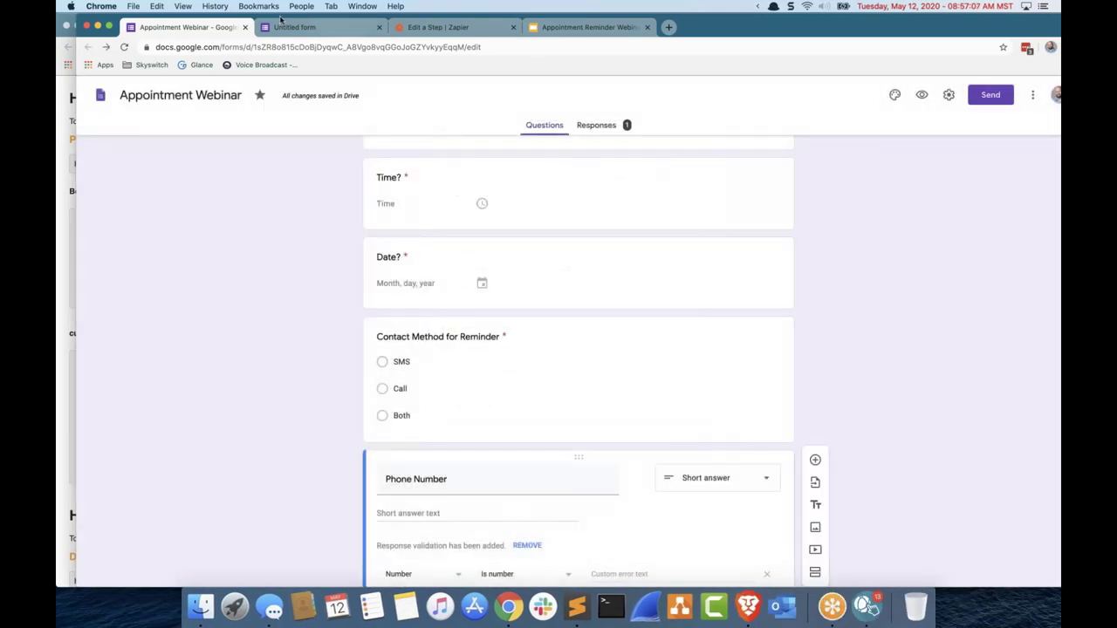
Step: Look over the Untitled form preview, then return to the Zapier step editor
left_click(294, 27)
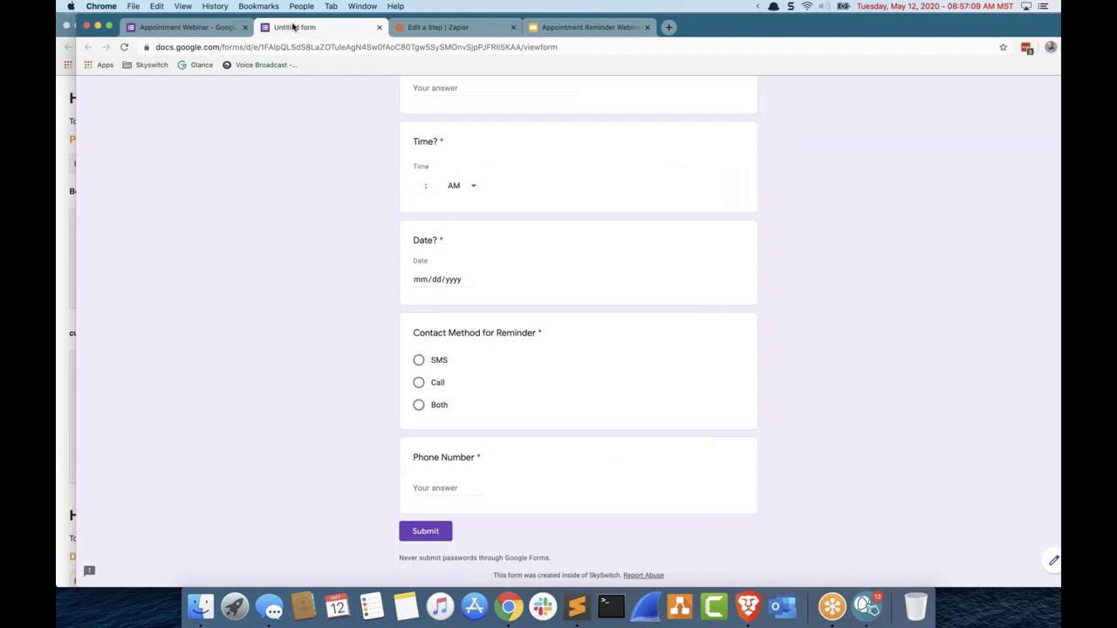
scroll(443, 289, "up", 1)
left_click(438, 27)
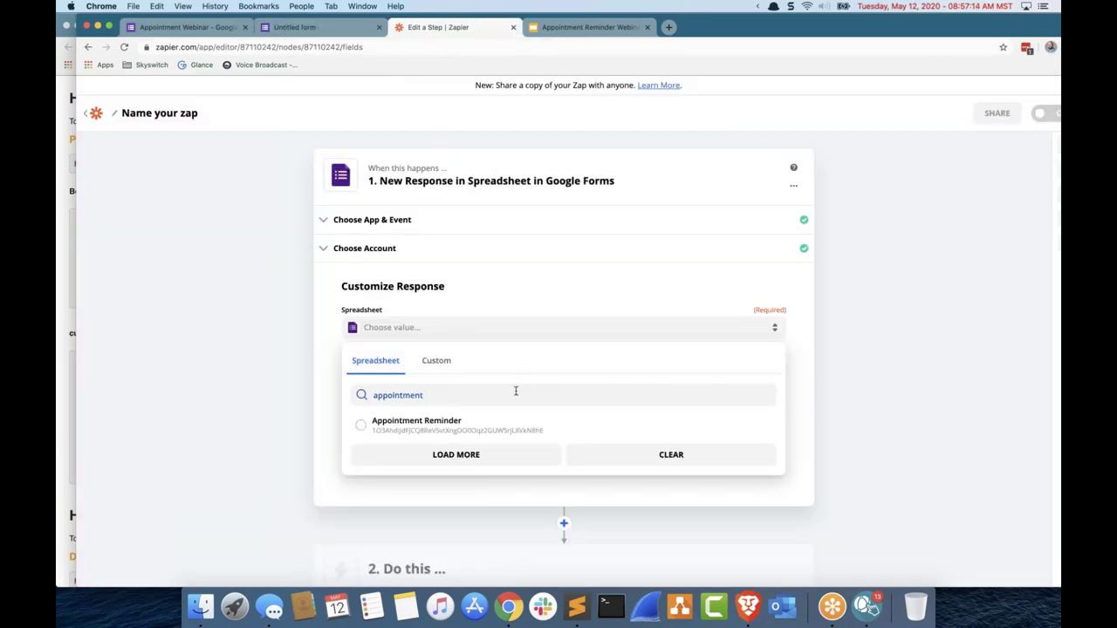
Step: Append 'webinar' to the spreadsheet search and dismiss the list
left_click(516, 391)
type("webinar")
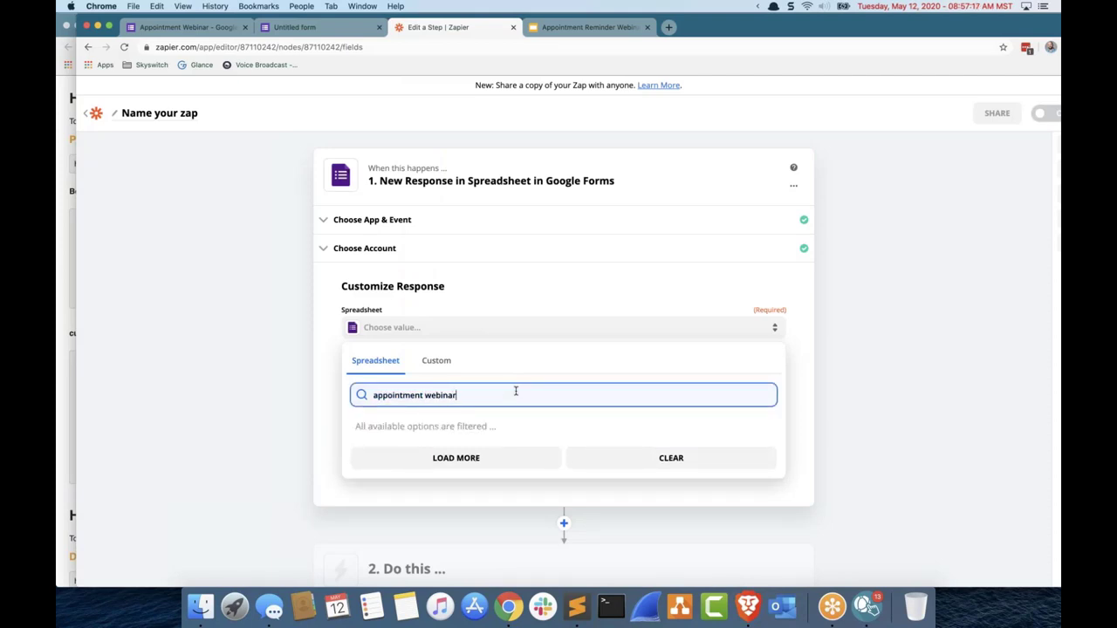
key("Escape")
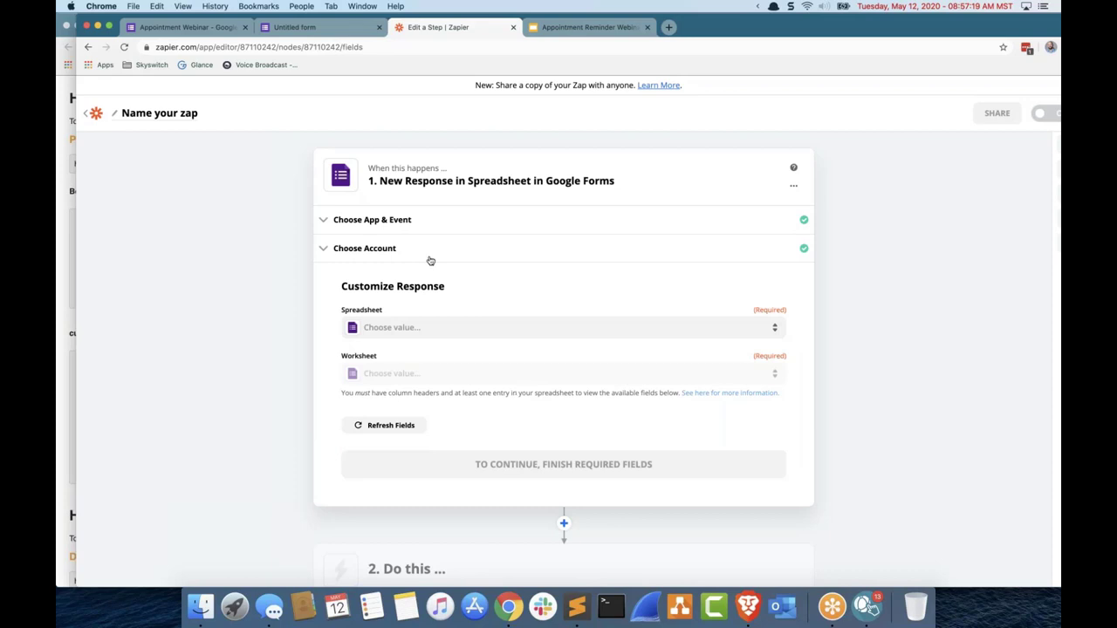
Step: Search spreadsheets for 'apointm', load more results, and check the empty Custom choices
left_click(452, 332)
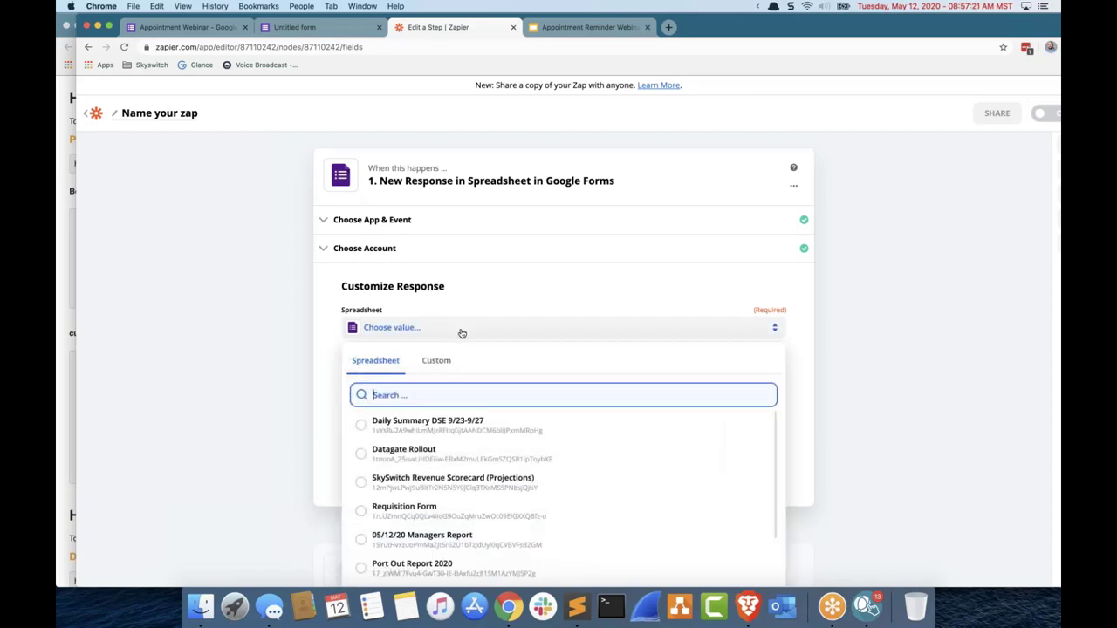
scroll(457, 333, "down", 3)
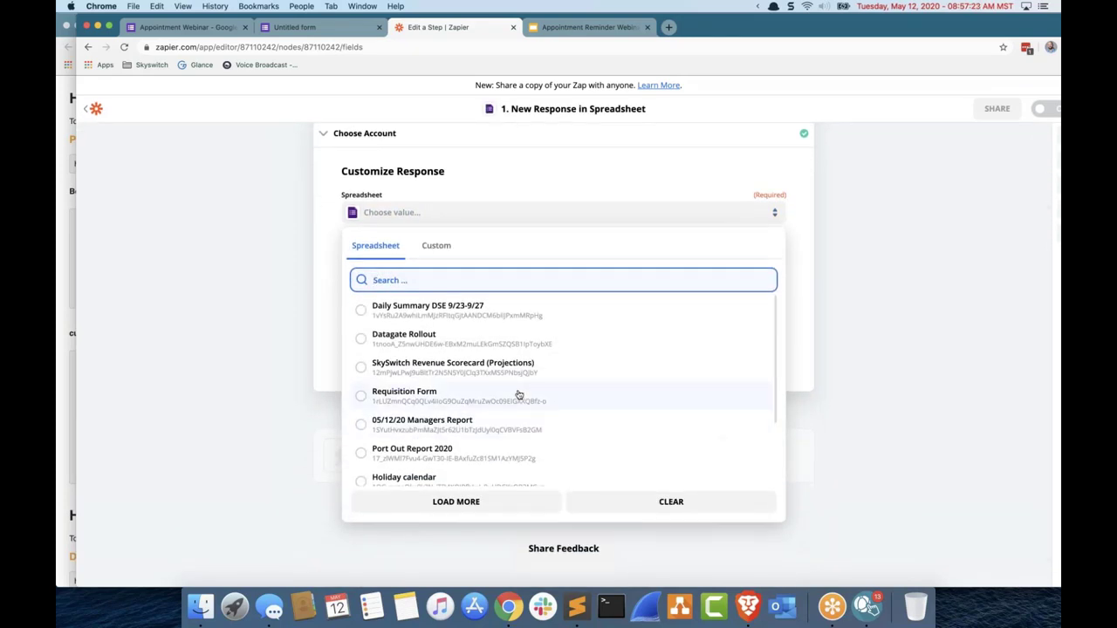
type("apointm")
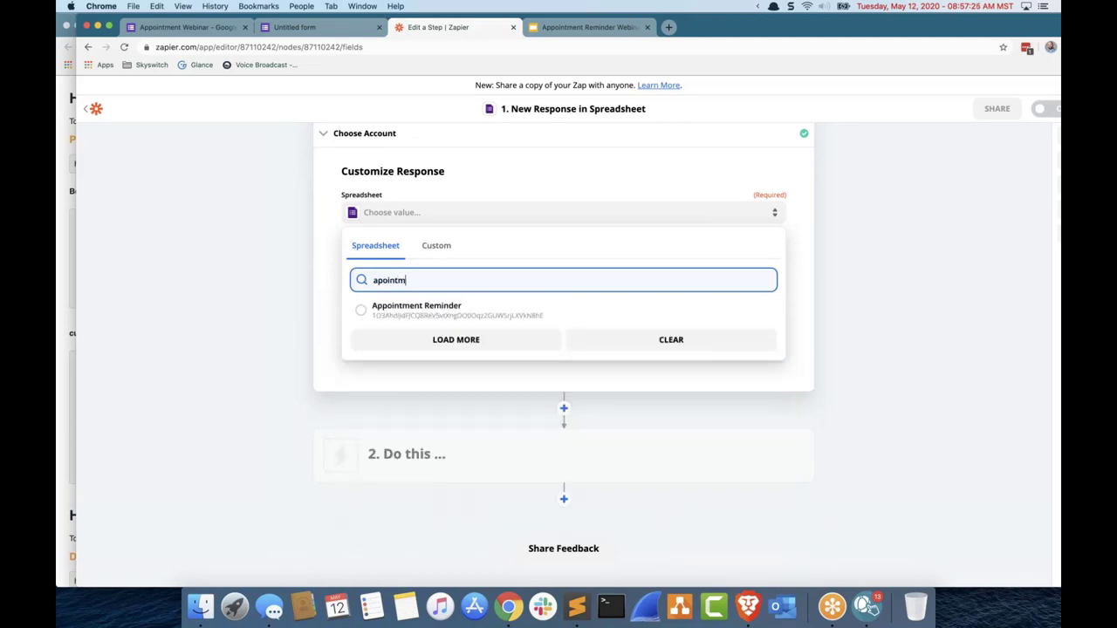
left_click(515, 342)
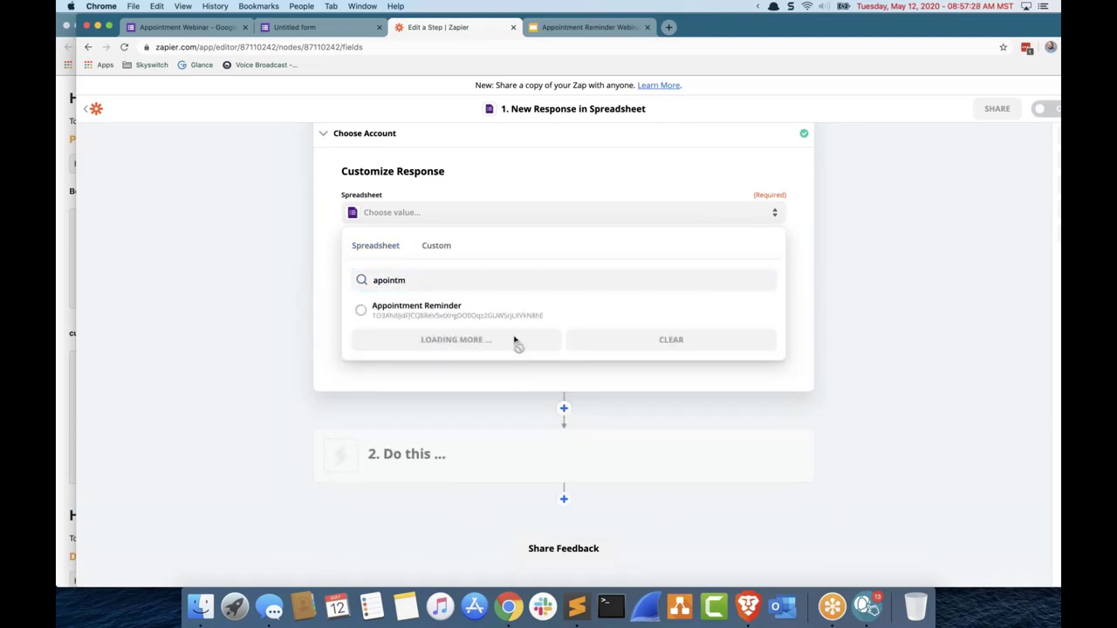
left_click(441, 252)
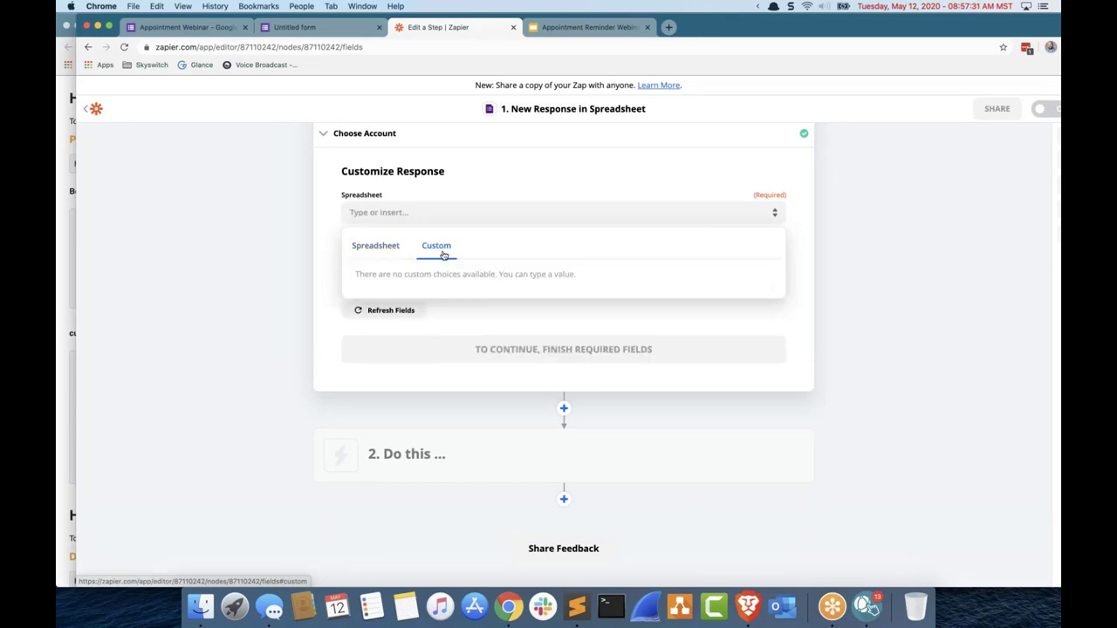
left_click(185, 27)
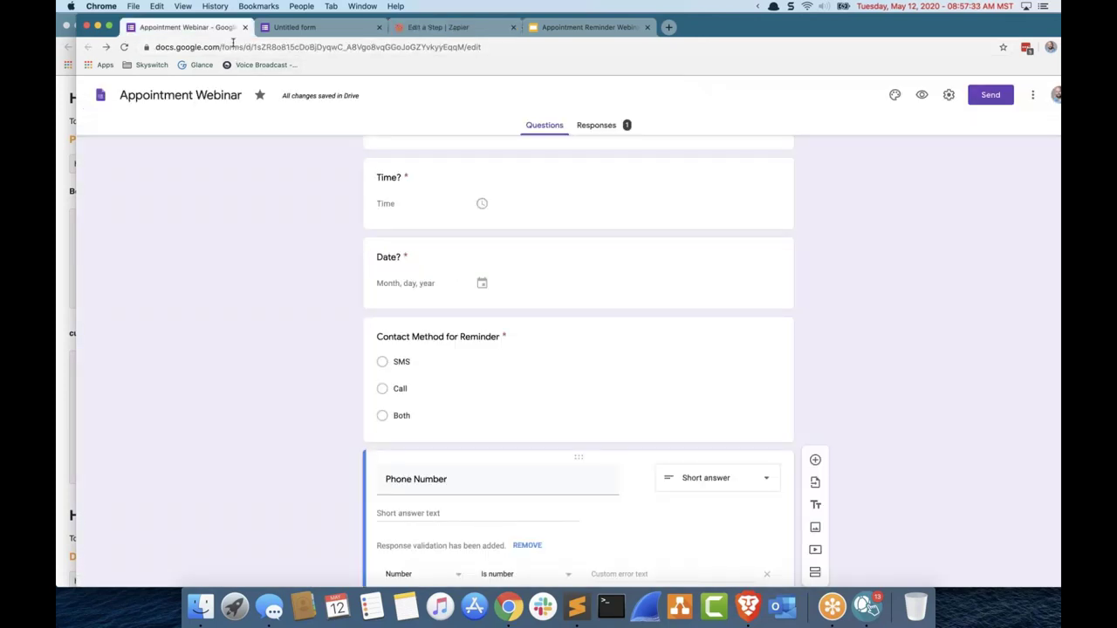
Step: Copy the Appointment Webinar form's web address and cycle through the tabs back to Zapier
left_click(233, 48)
right_click(233, 47)
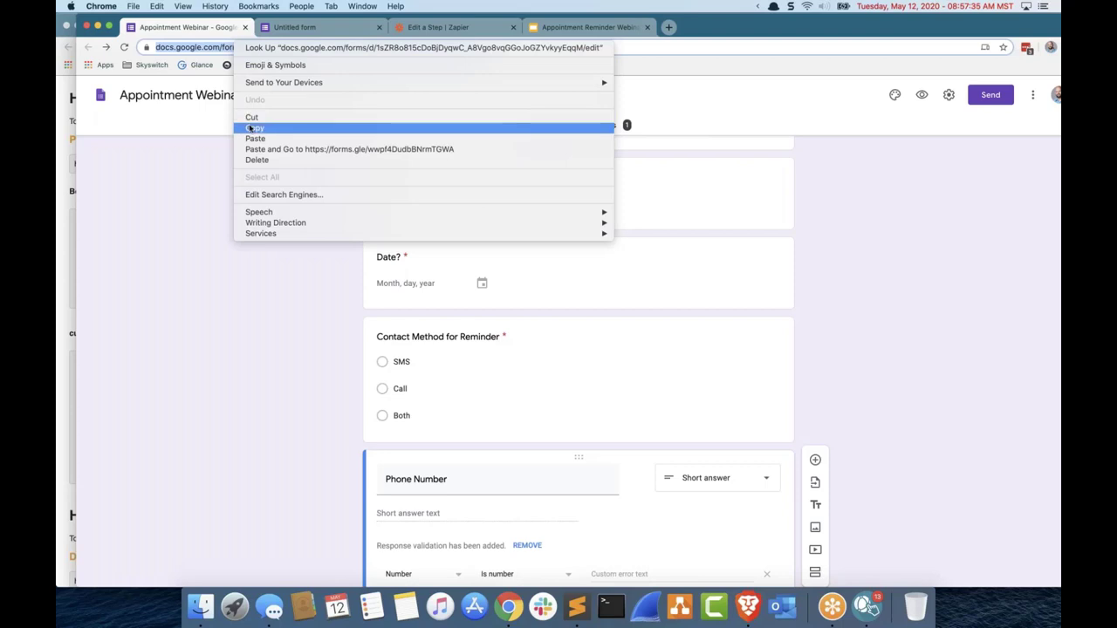
left_click(320, 27)
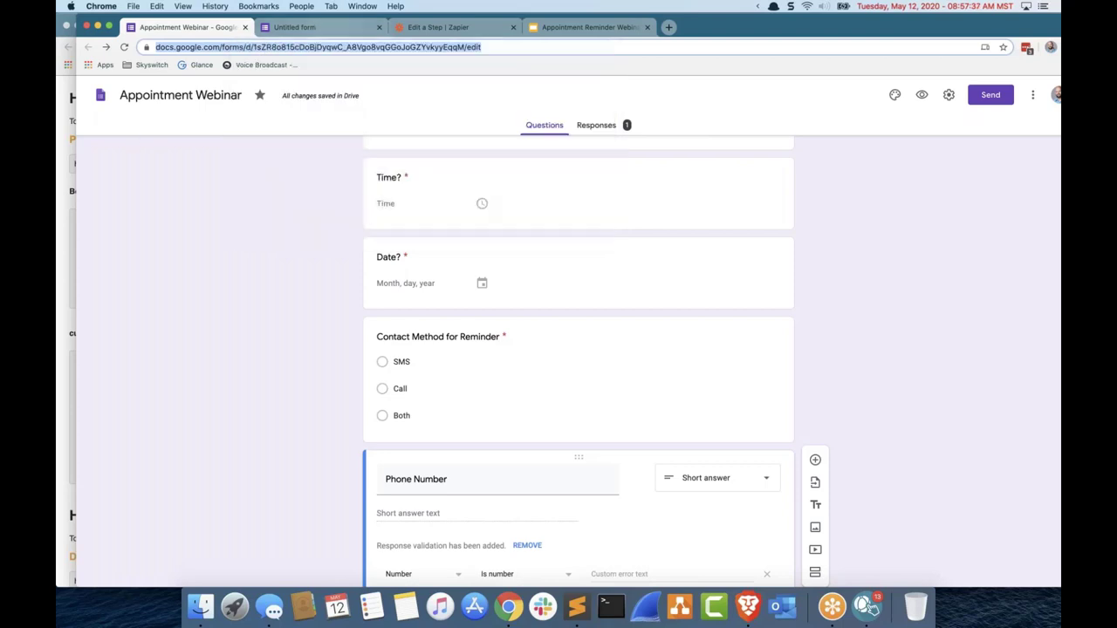
left_click(315, 29)
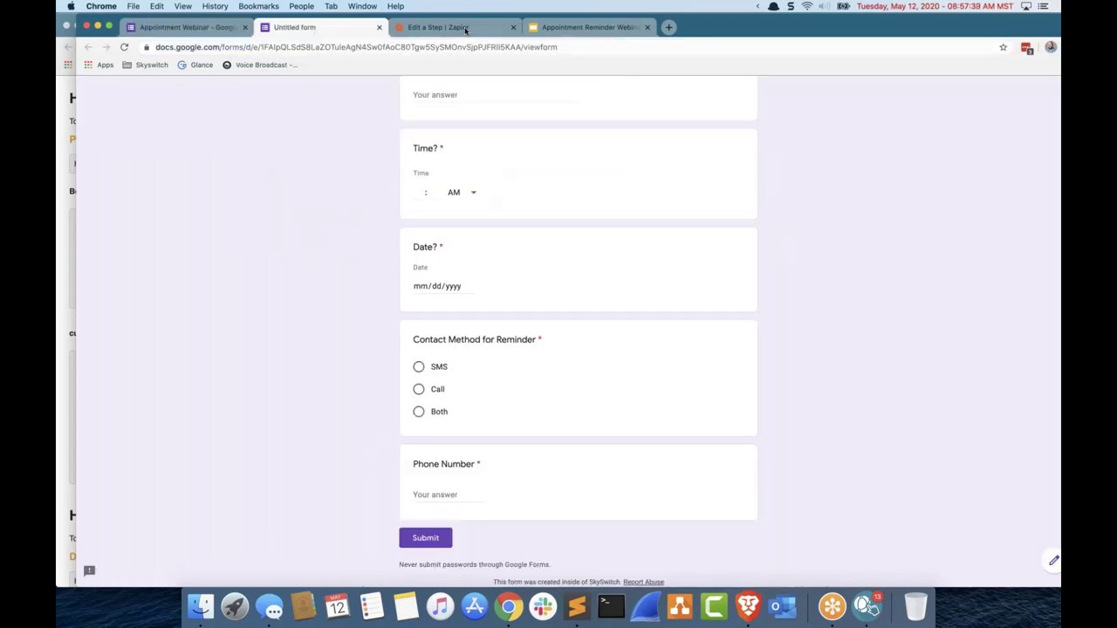
left_click(546, 31)
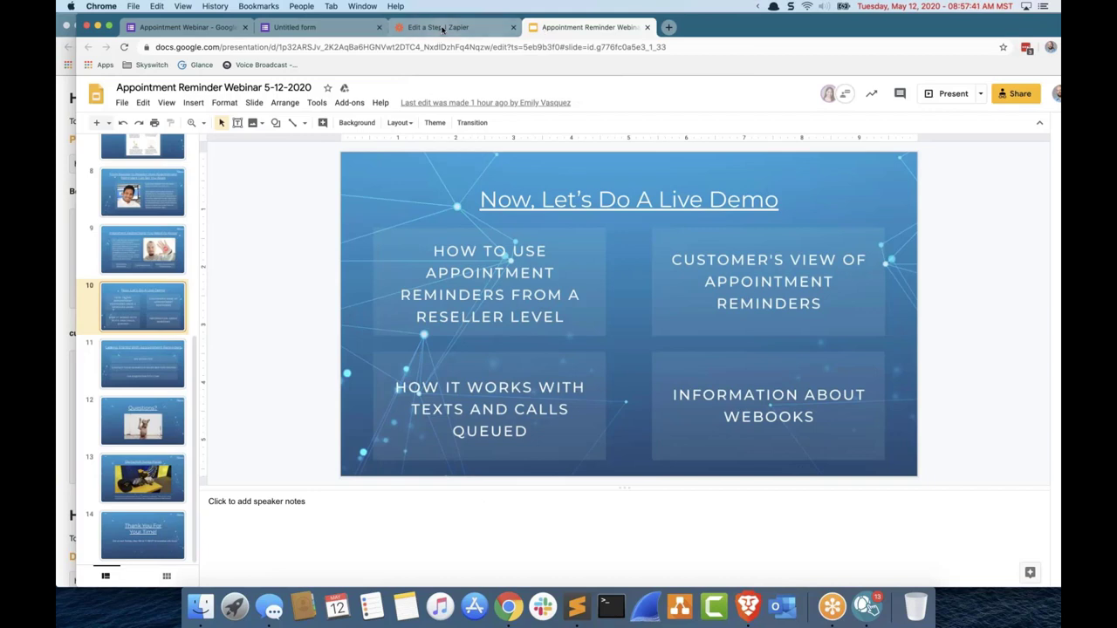
left_click(442, 30)
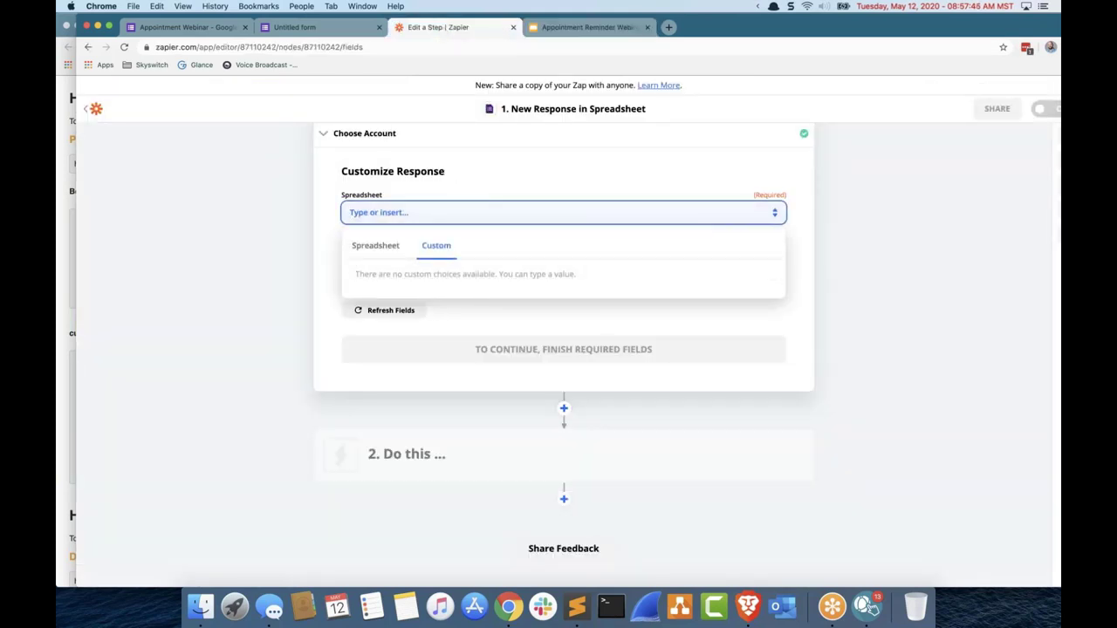
Step: Copy the Appointment Webinar form's address again and return to the Zapier trigger setup
left_click(188, 27)
right_click(248, 48)
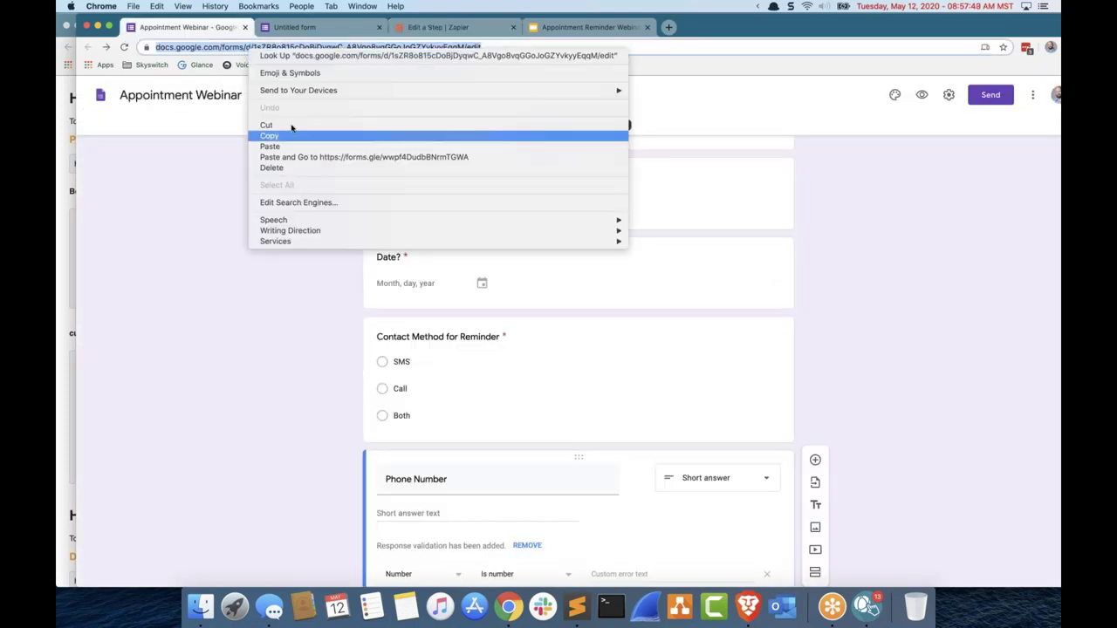
left_click(282, 137)
left_click(436, 27)
Step: Paste the form address as the Spreadsheet, find the Worksheet list empty, then reopen spreadsheet choices
right_click(444, 210)
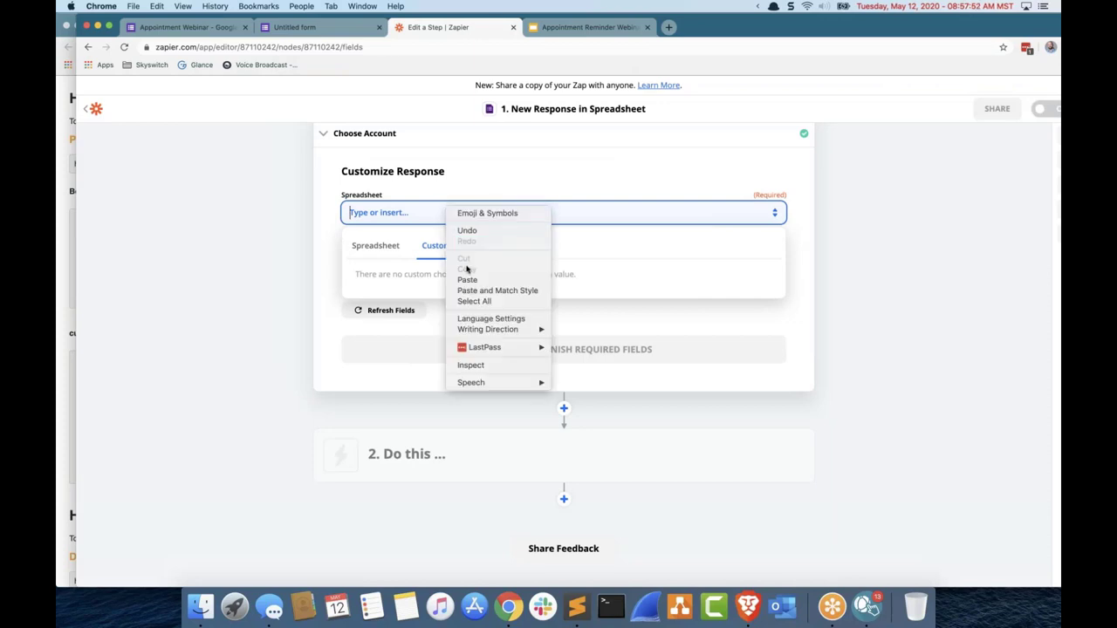
key("Return")
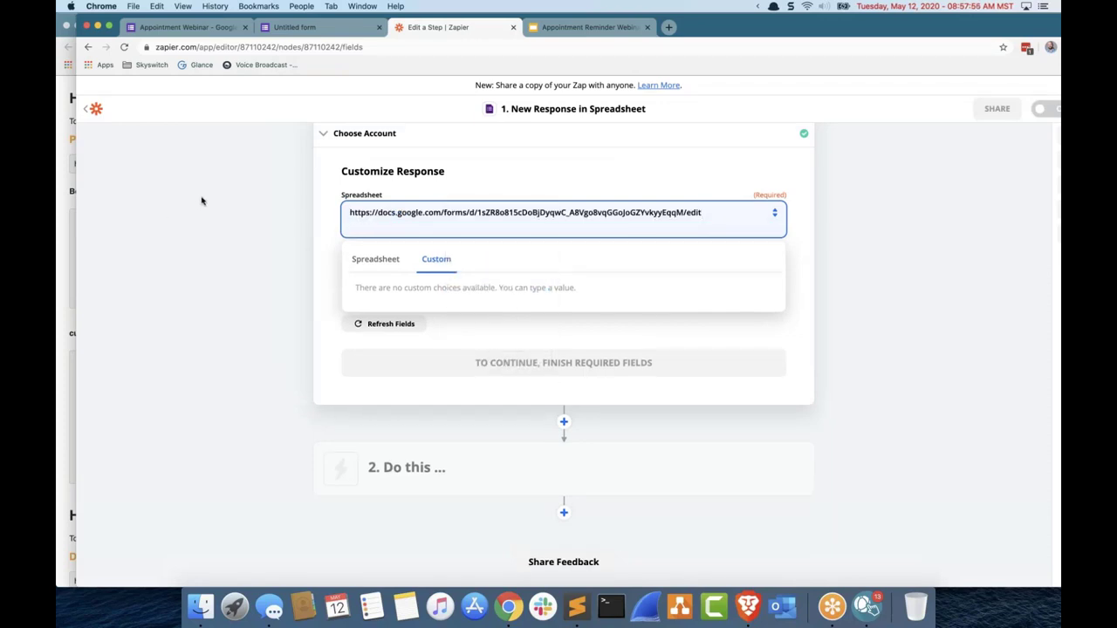
left_click(228, 201)
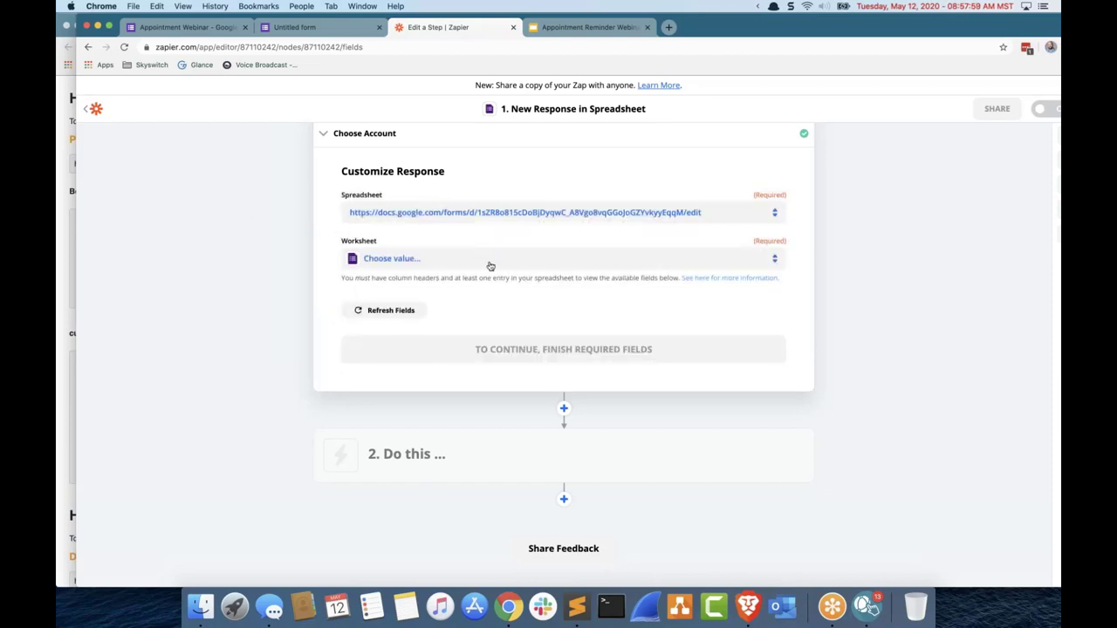
left_click(491, 266)
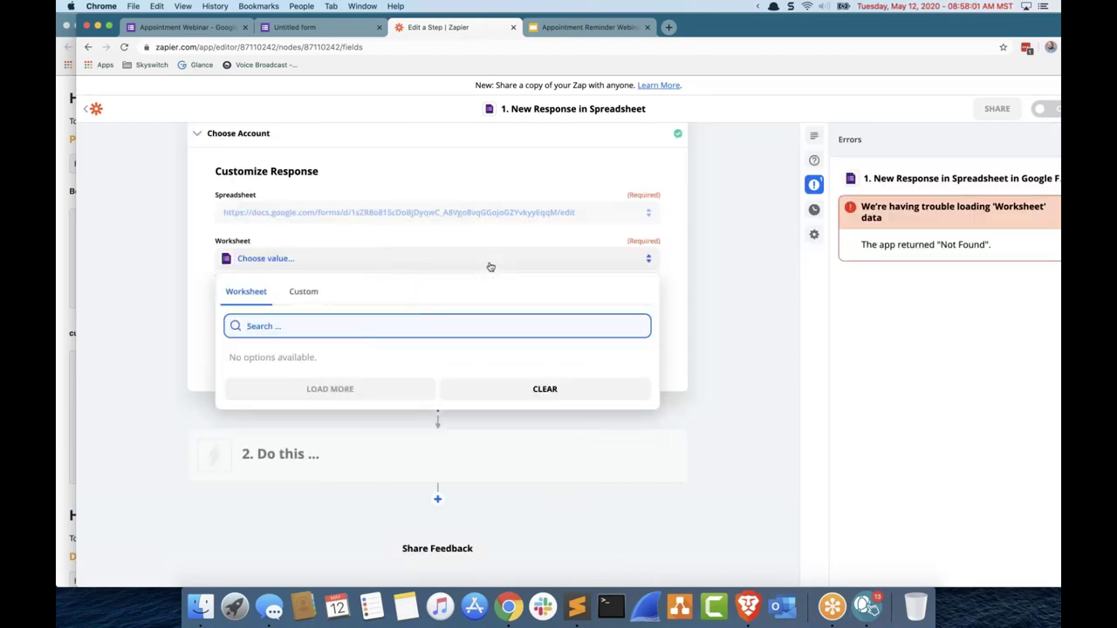
left_click(177, 240)
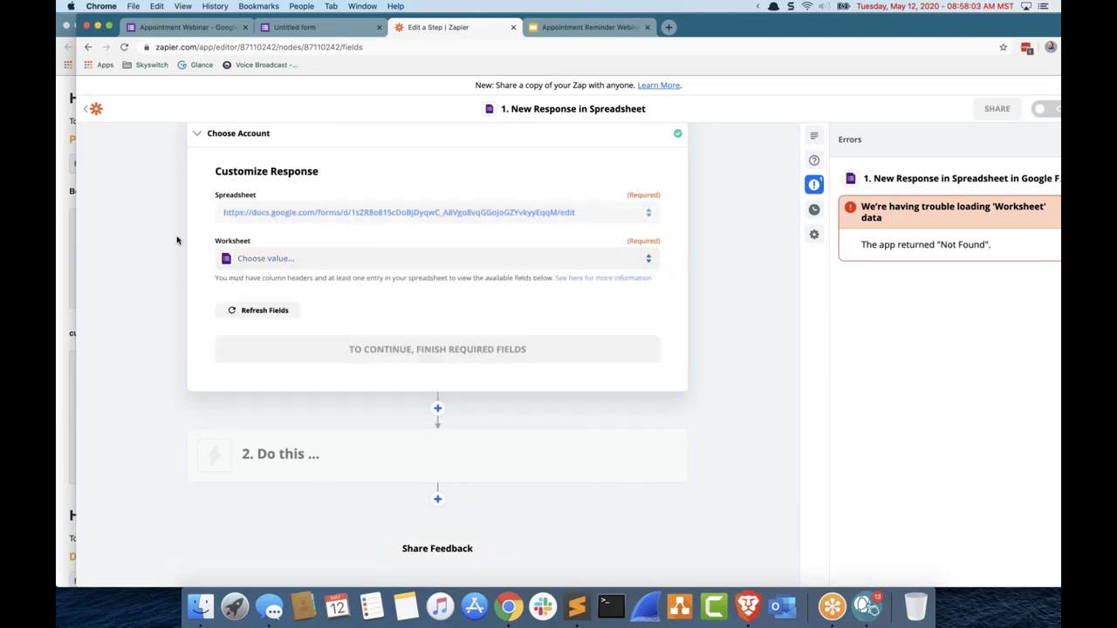
left_click(645, 212)
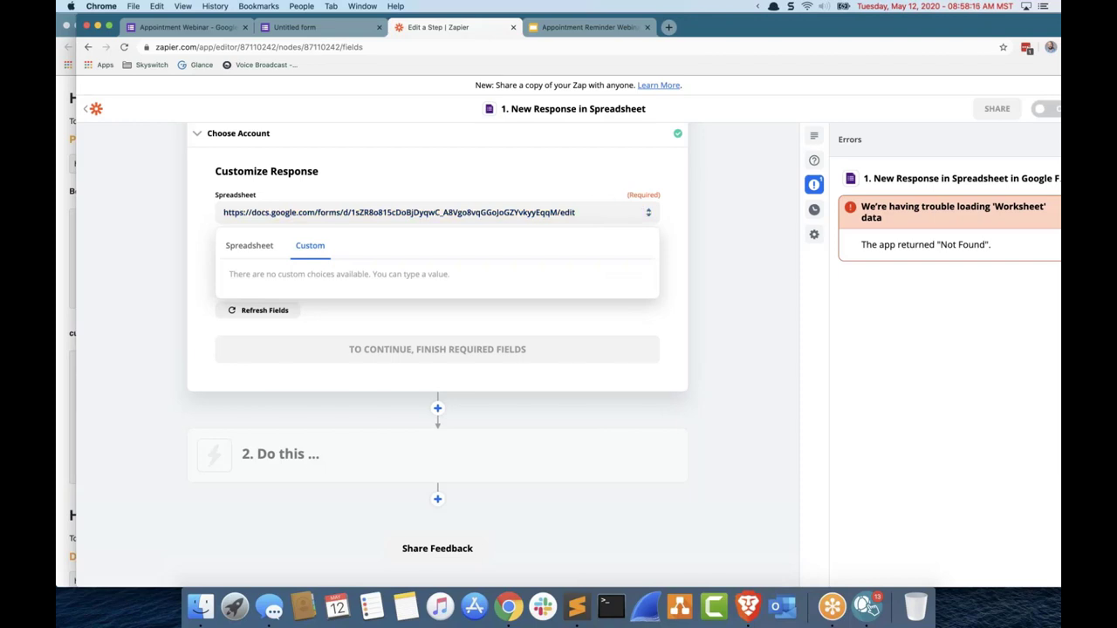
left_click(266, 247)
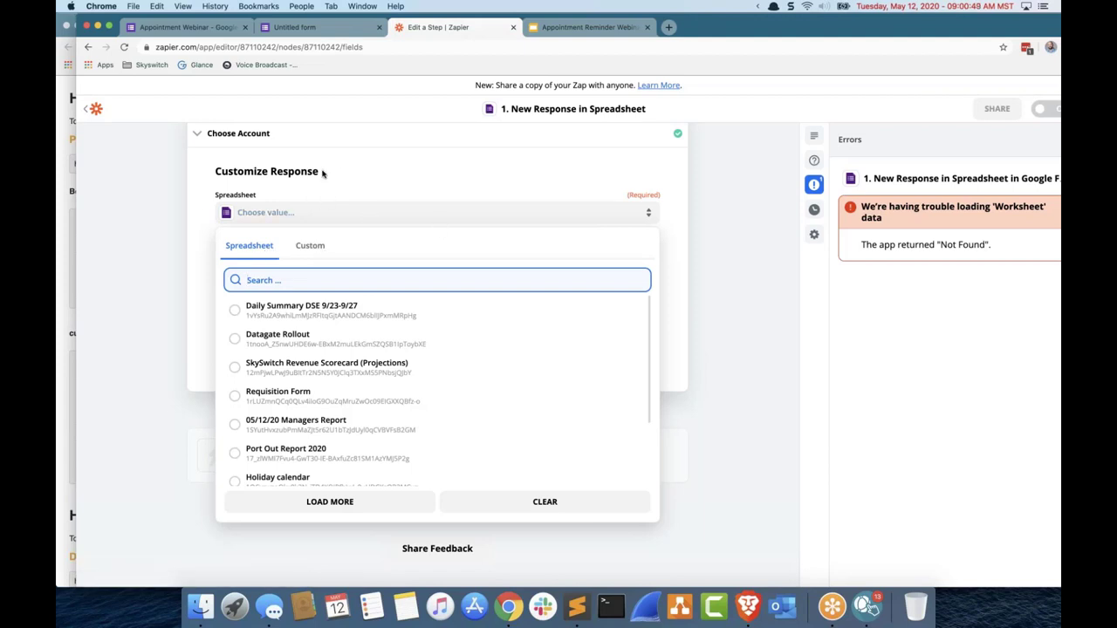
Step: Paste the Google Forms edit address back into the Spreadsheet field and confirm it
key("super+v")
key("Return")
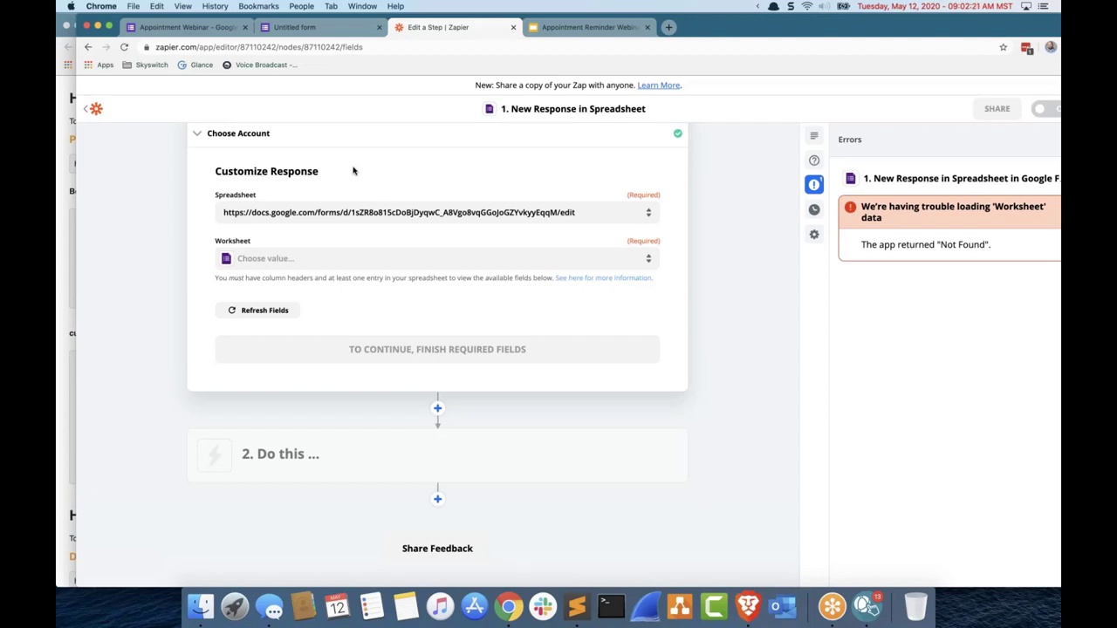
Step: Go to My Zaps, dismiss the worksheet loading error, and clear stray filter text
left_click(165, 216)
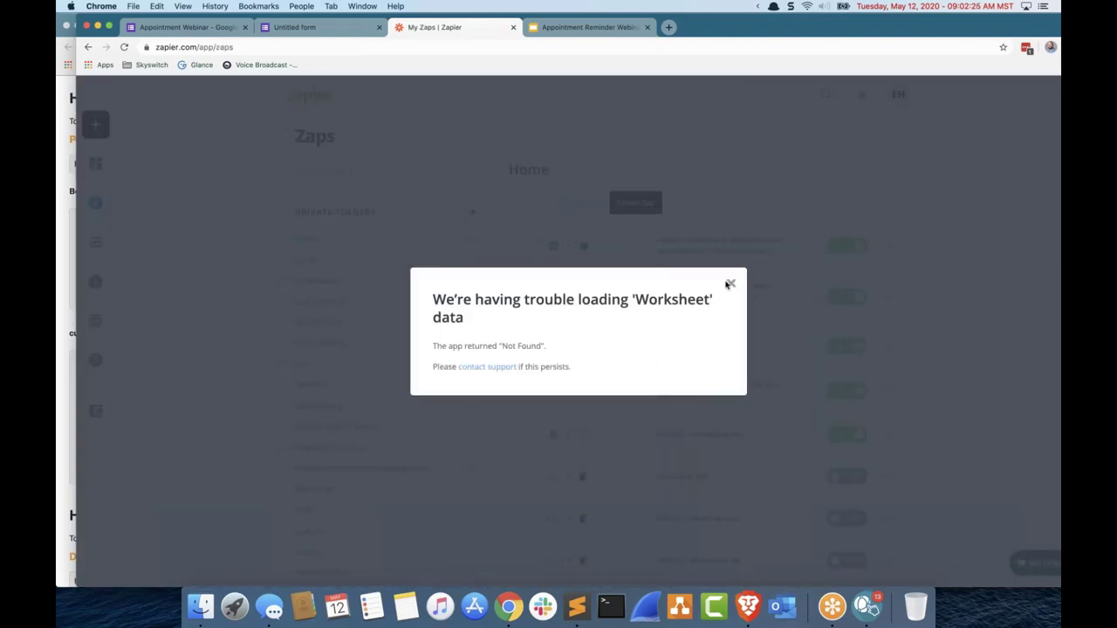
left_click(729, 284)
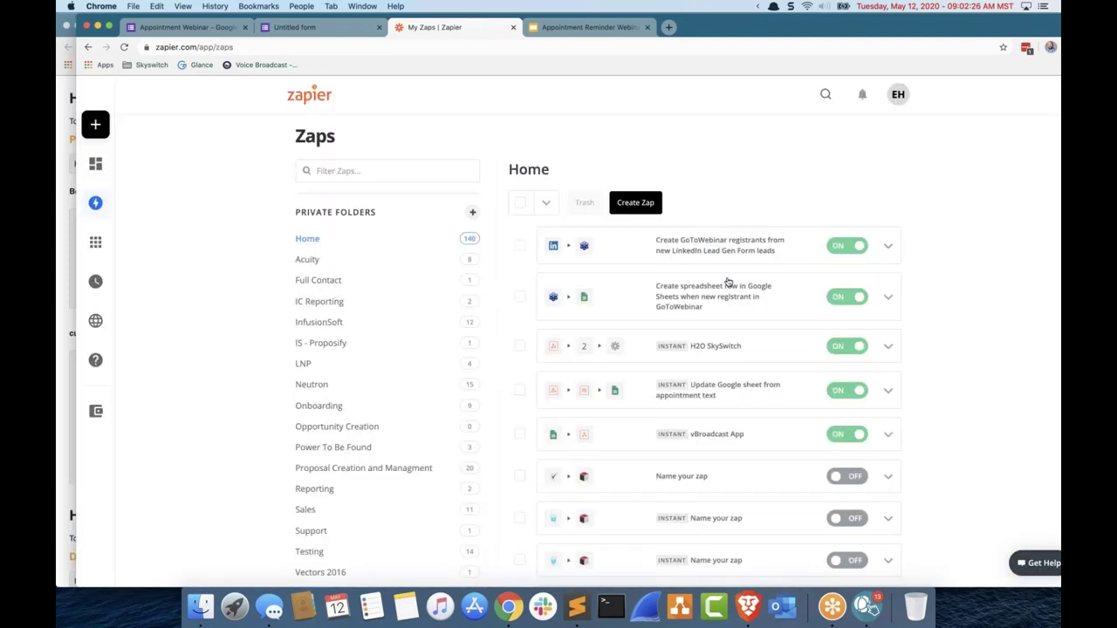
left_click(426, 171)
type("x[so")
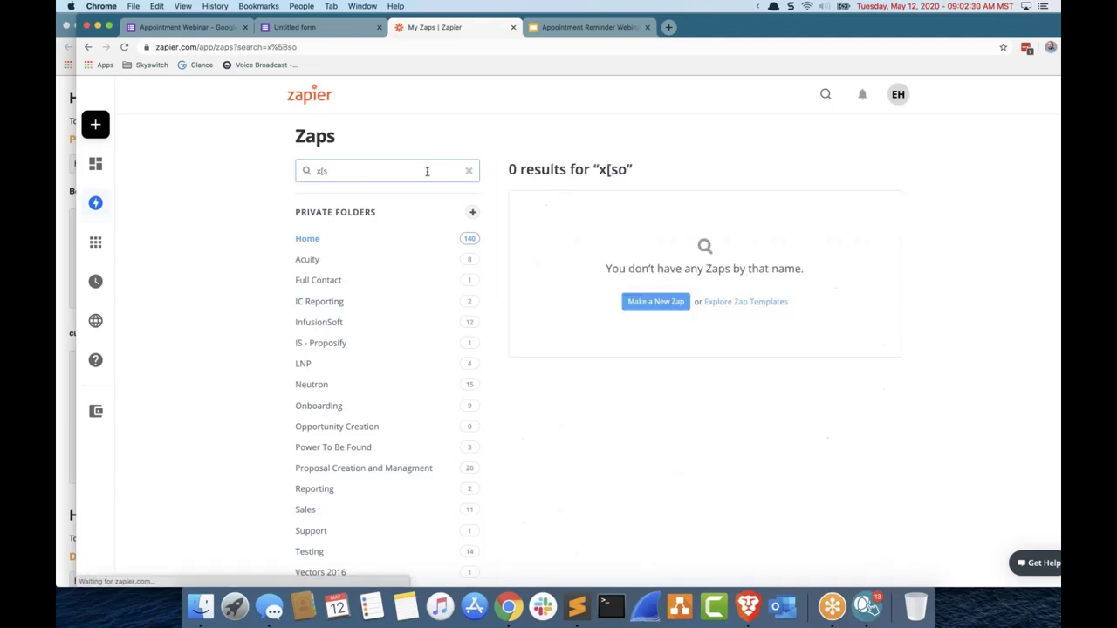
key("BackSpace")
key("BackSpace")
key("BackSpace")
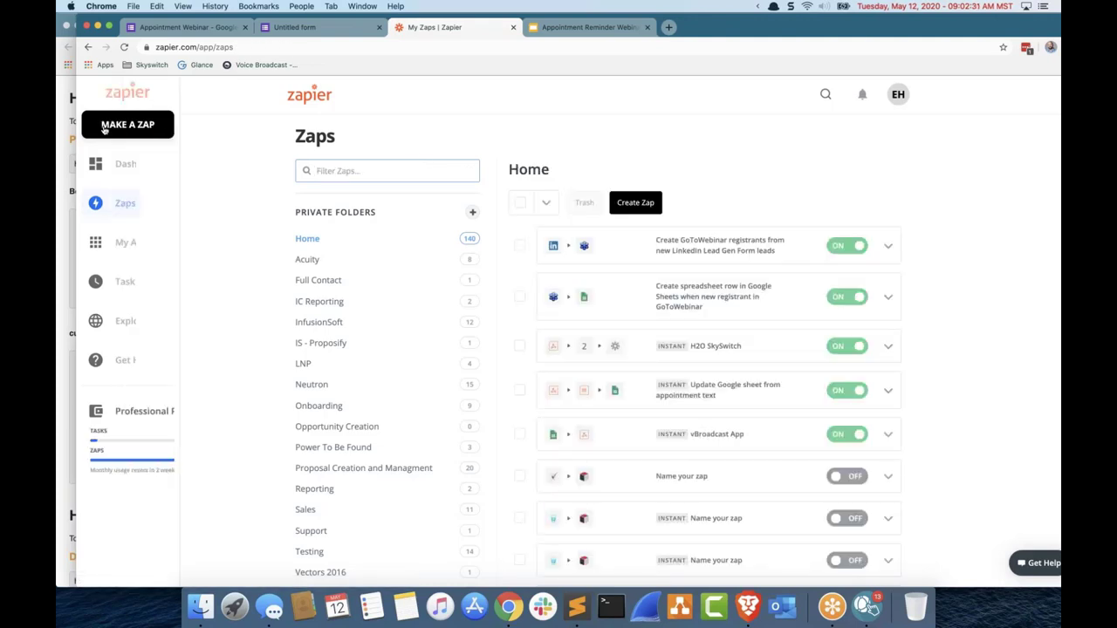
Step: Start a new zap, clear the 'plat' app search, and browse the full app list
left_click(103, 129)
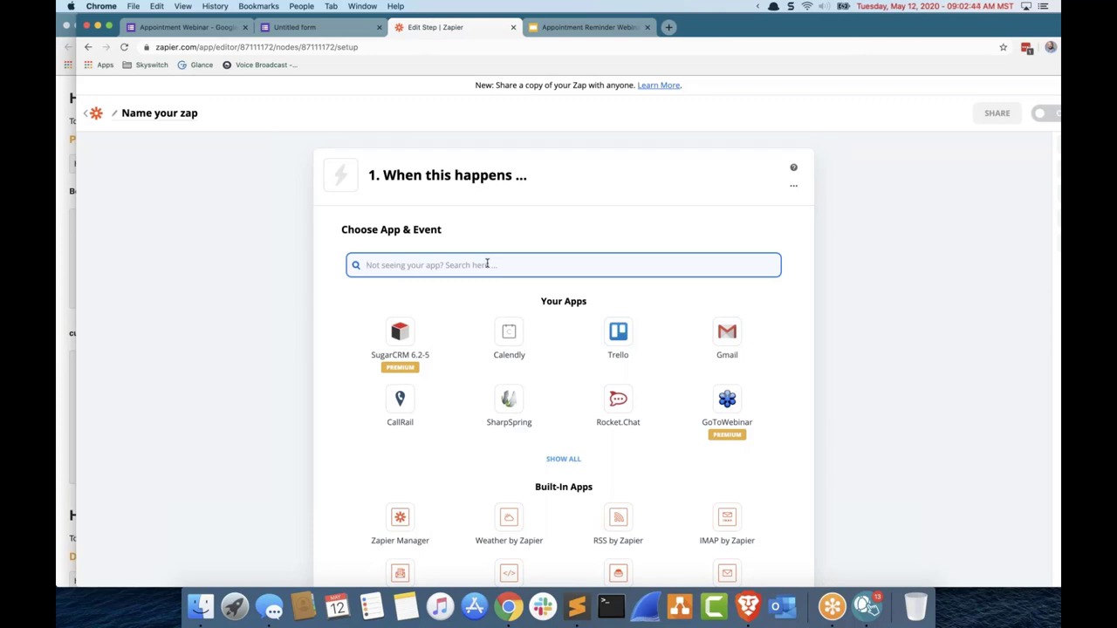
type("plat")
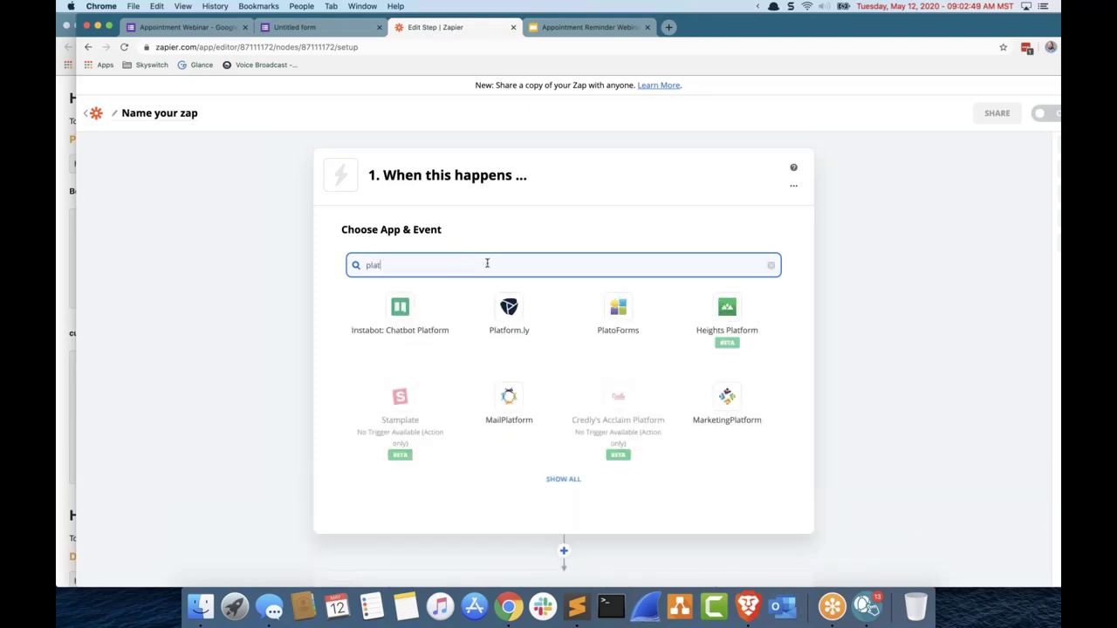
key("super+a")
key("BackSpace")
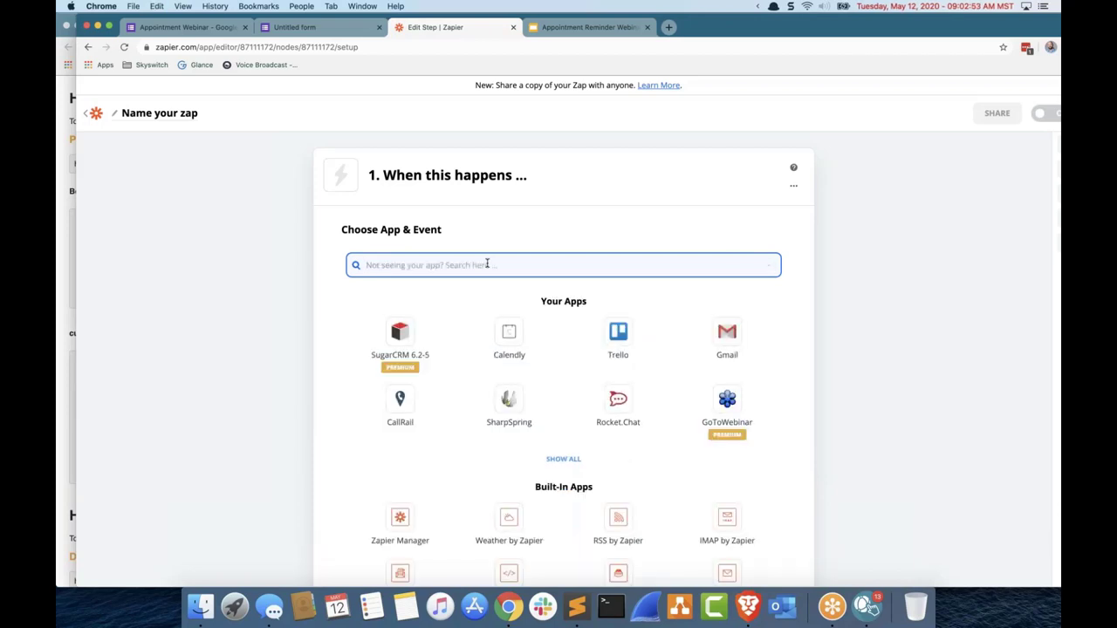
right_click(487, 264)
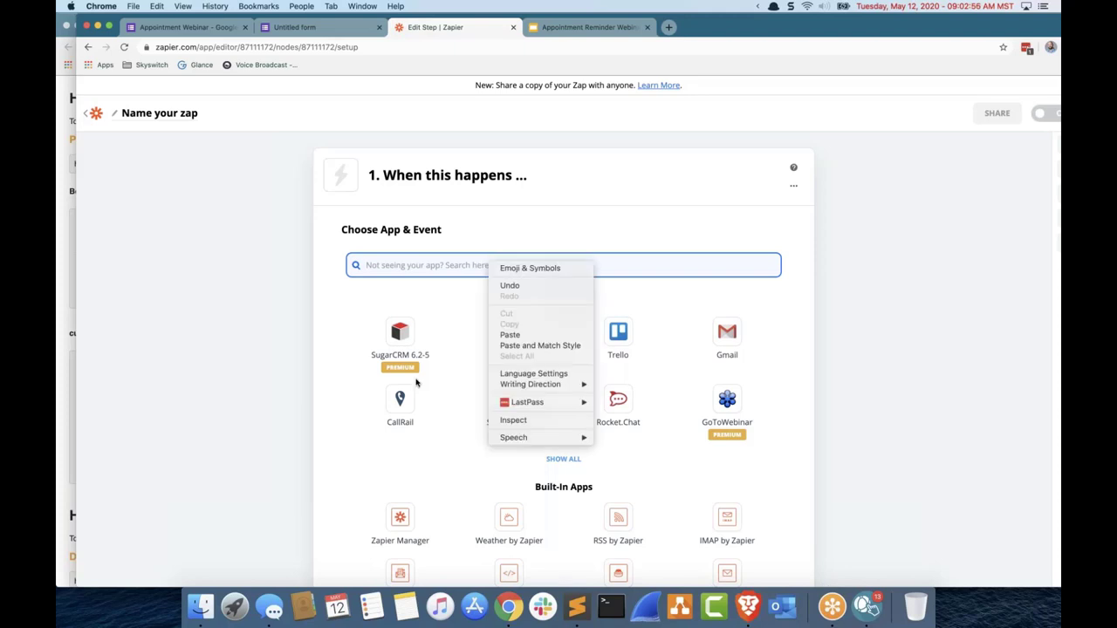
left_click(572, 456)
left_click(563, 458)
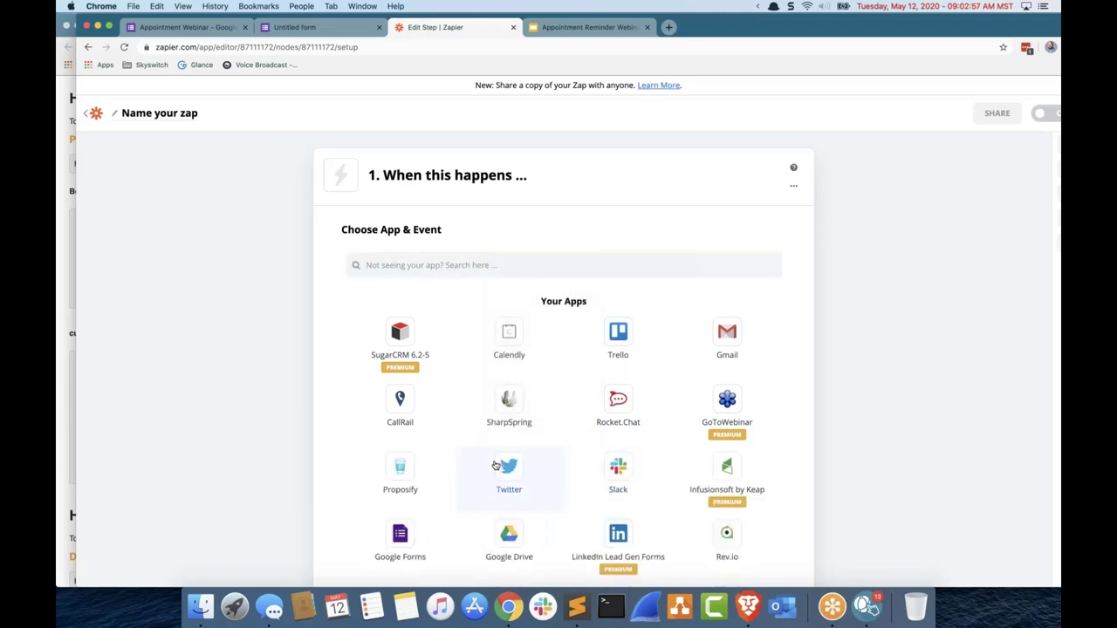
scroll(493, 483, "down", 10)
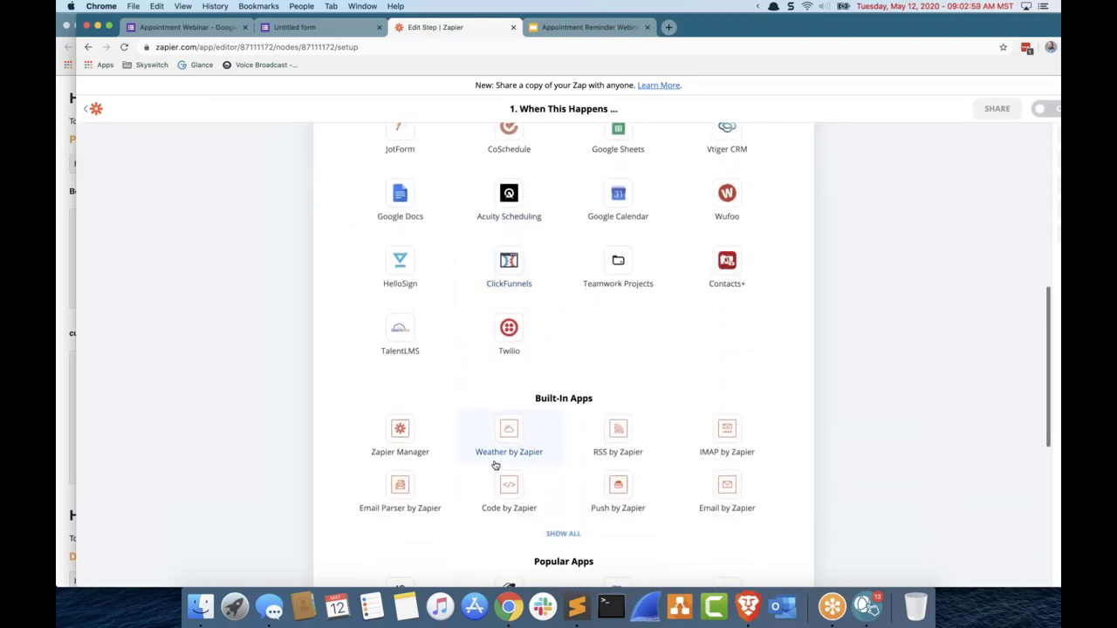
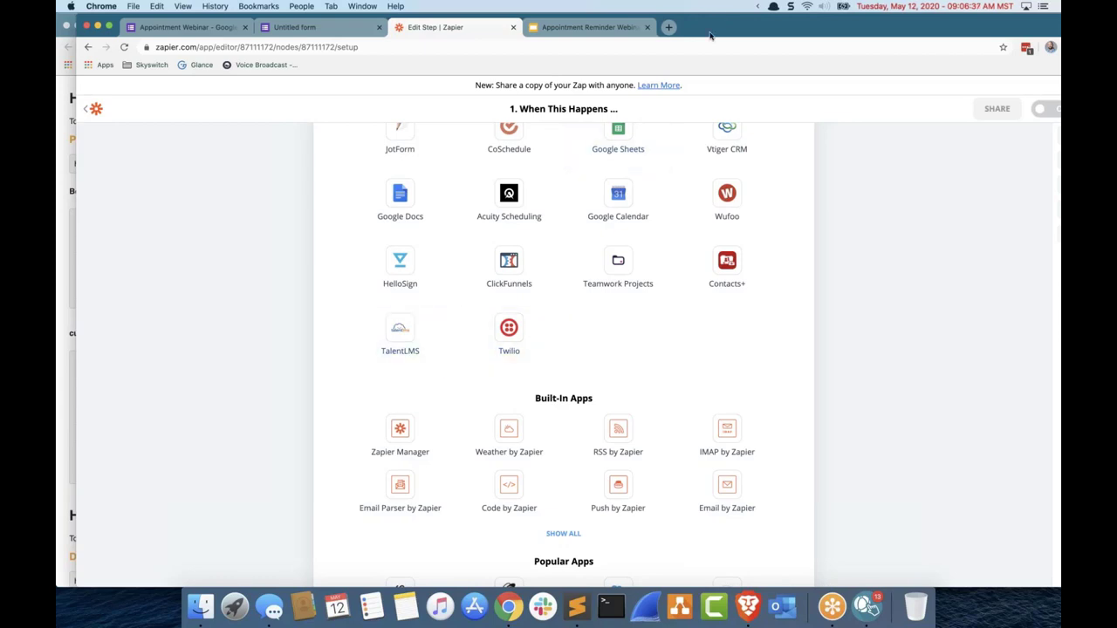
Step: Move the Zapier window aside and bring back the vBroadcast Update Recipient Group page for 'webinar'
left_click_drag(658, 36, 834, 58)
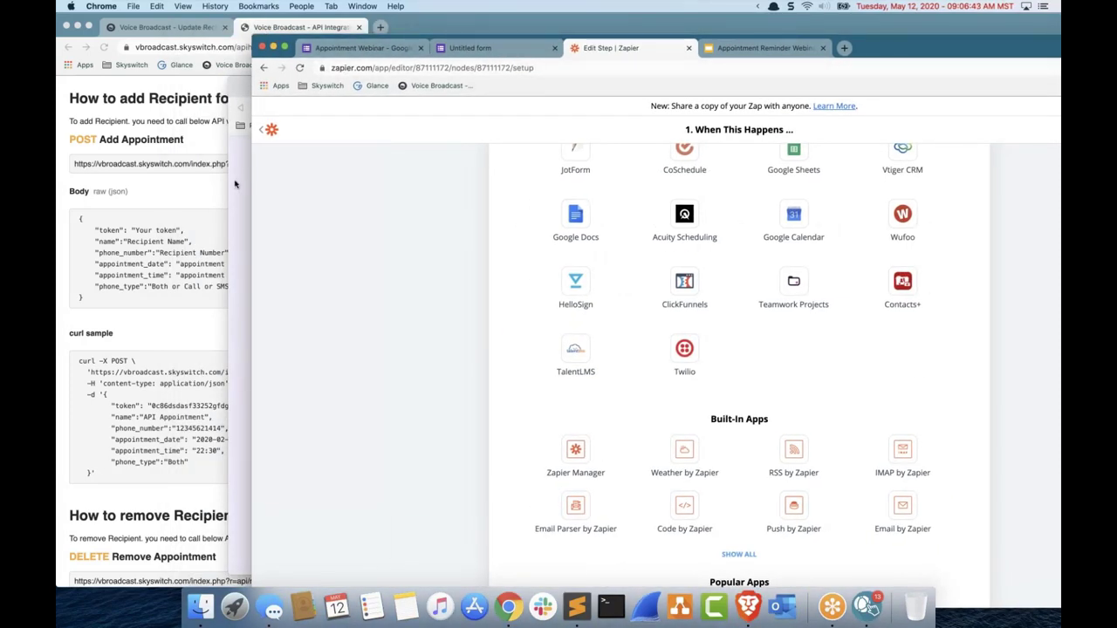
left_click(170, 24)
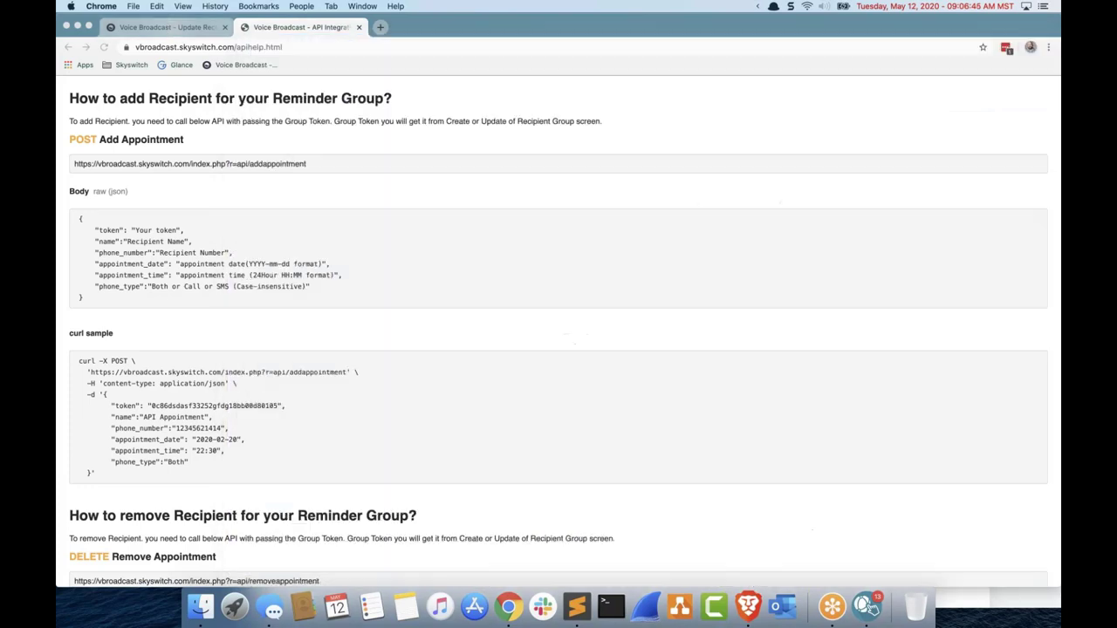
left_click(166, 27)
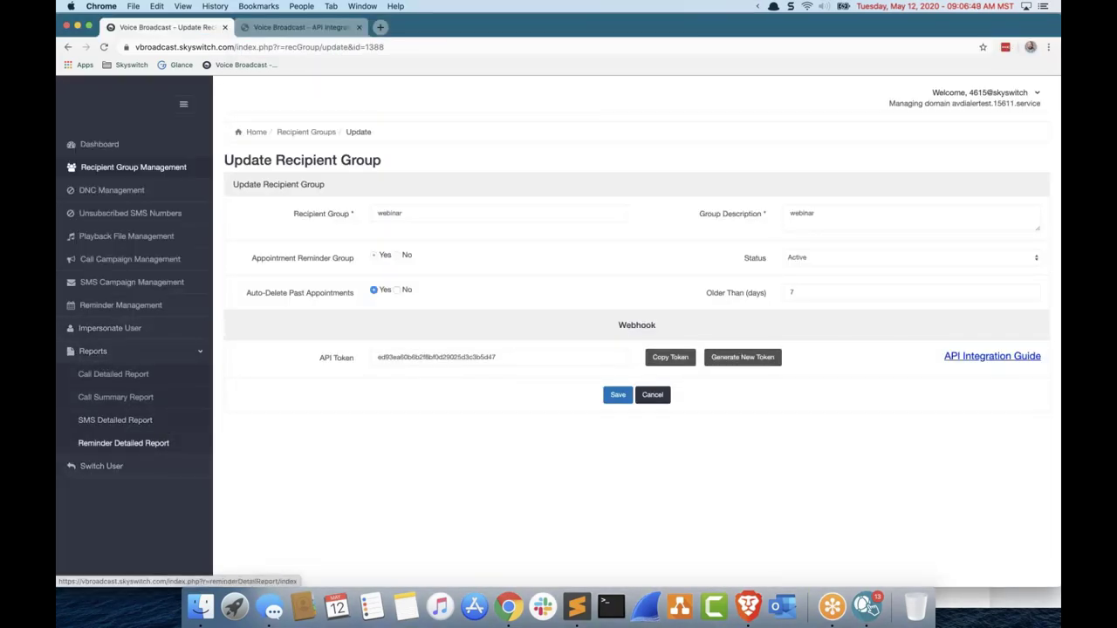
Step: Run the Reminder Detailed Report for Webinar Campaign (id = 85), listing one sent SMS
left_click(123, 442)
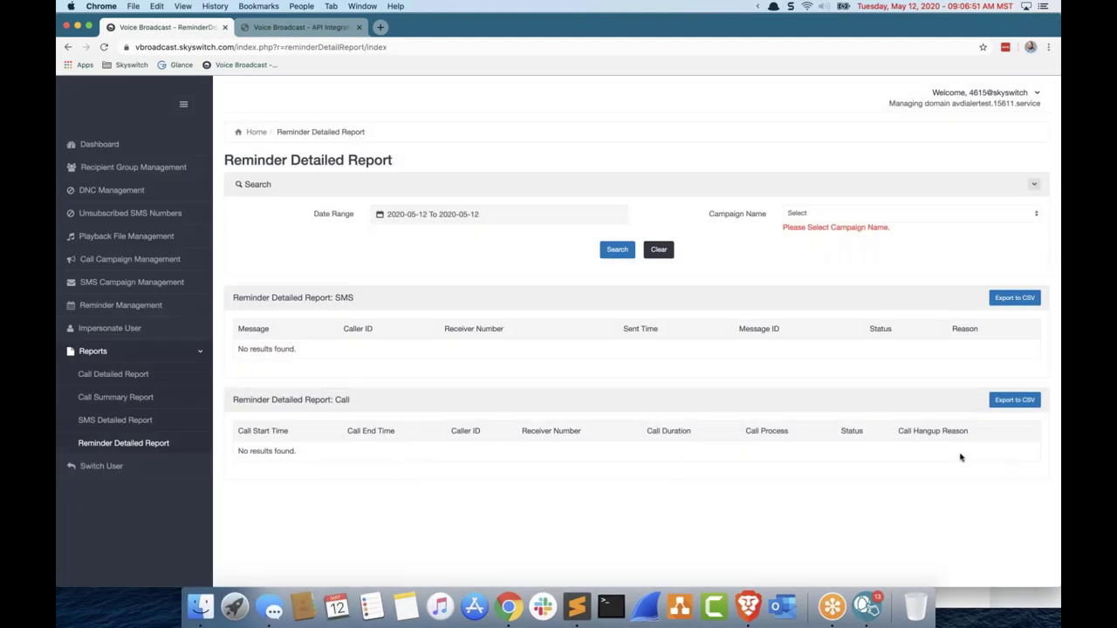
left_click(849, 213)
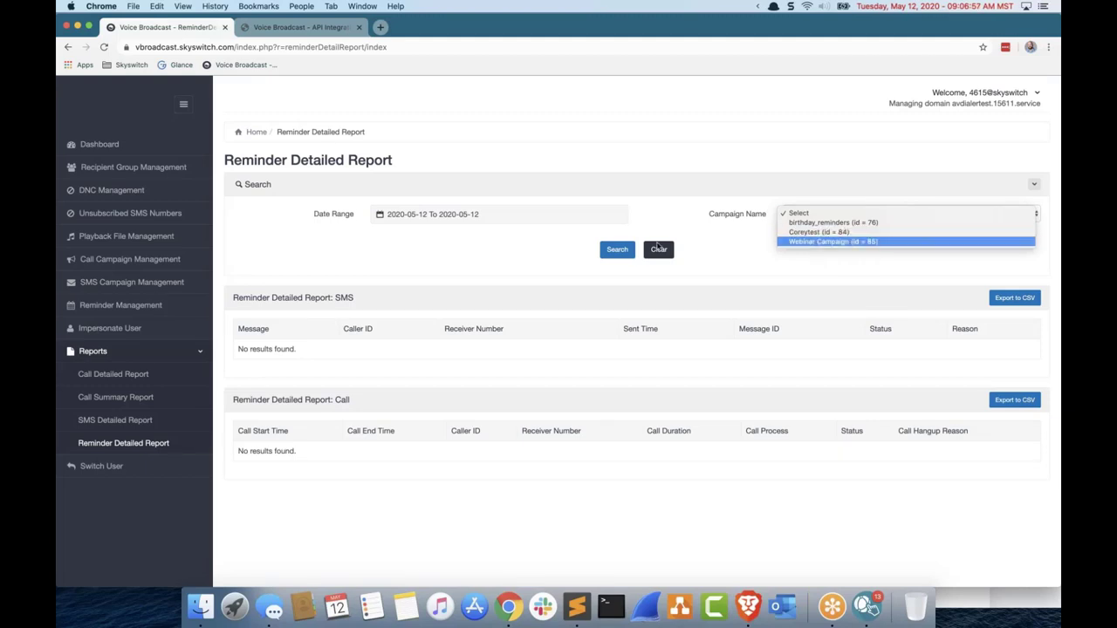
left_click(829, 242)
left_click(617, 249)
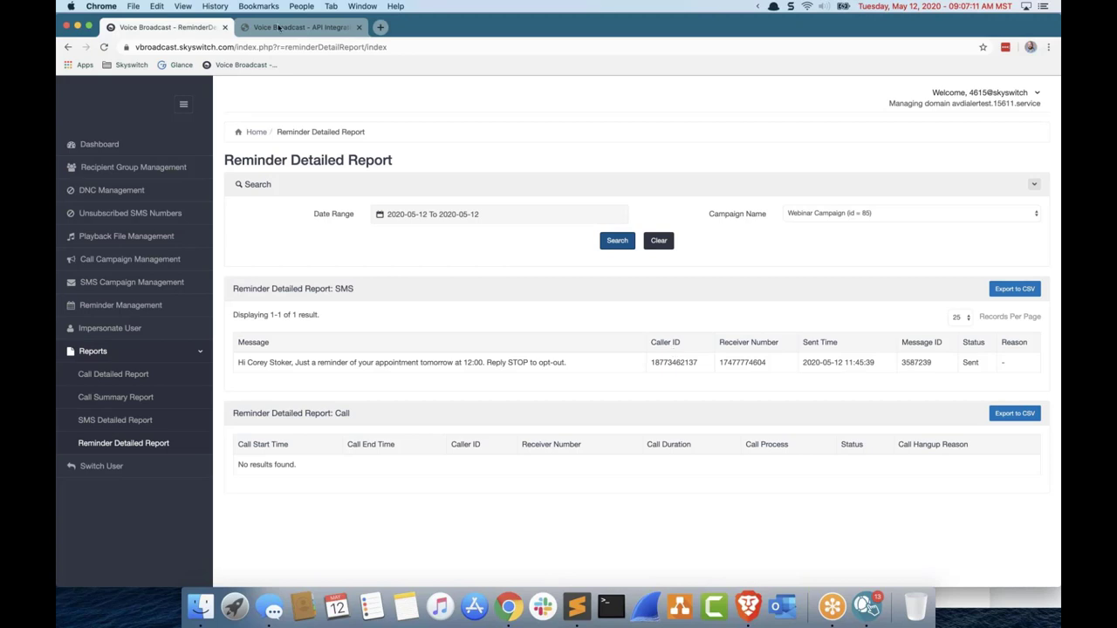
Step: Open skyswitch.com in a new tab and go to its blog, dismissing the download pop-up
left_click(382, 28)
type("s")
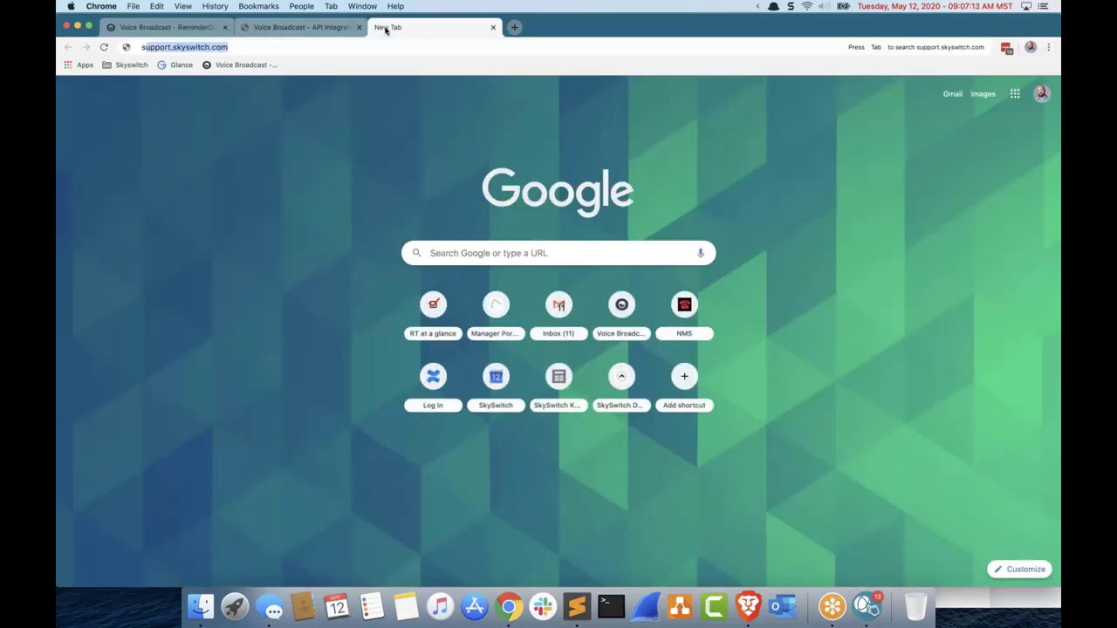
type("kyswitch.")
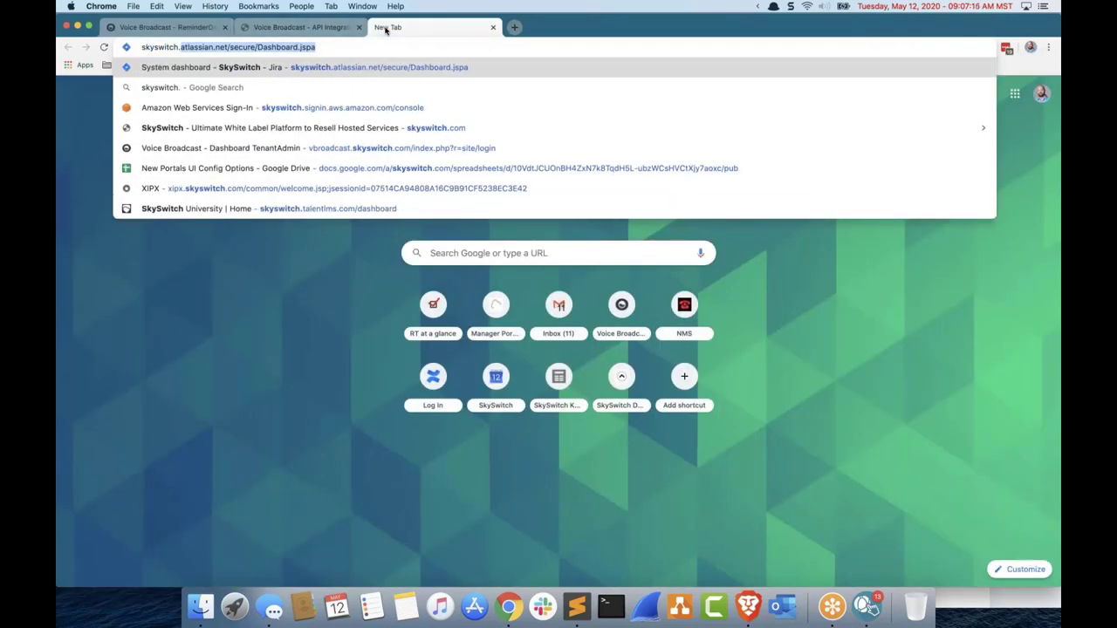
type("com")
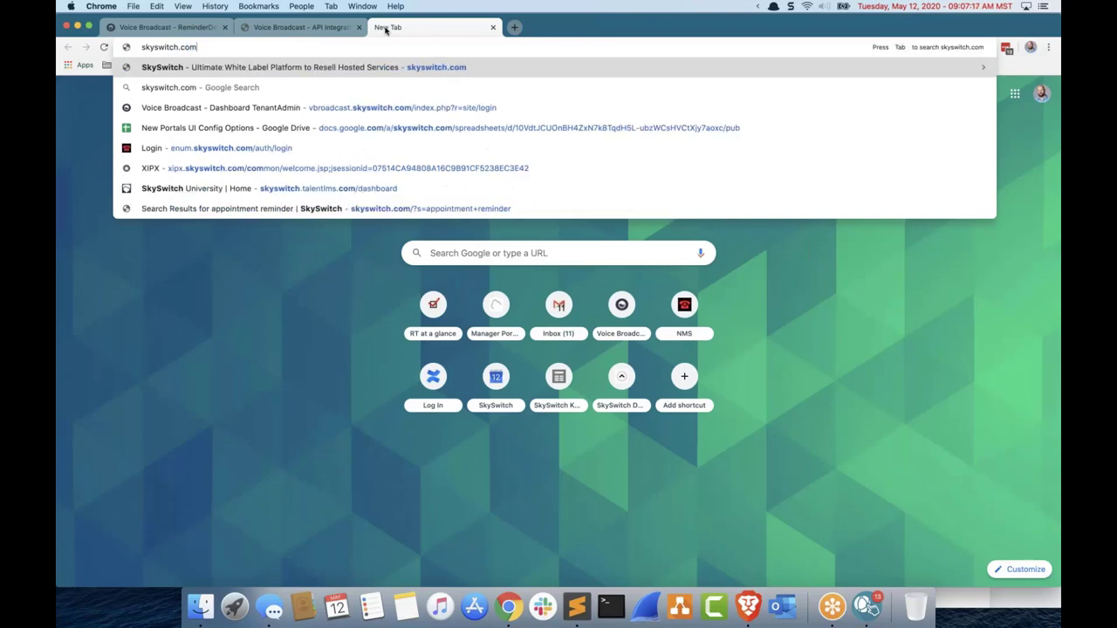
key("Return")
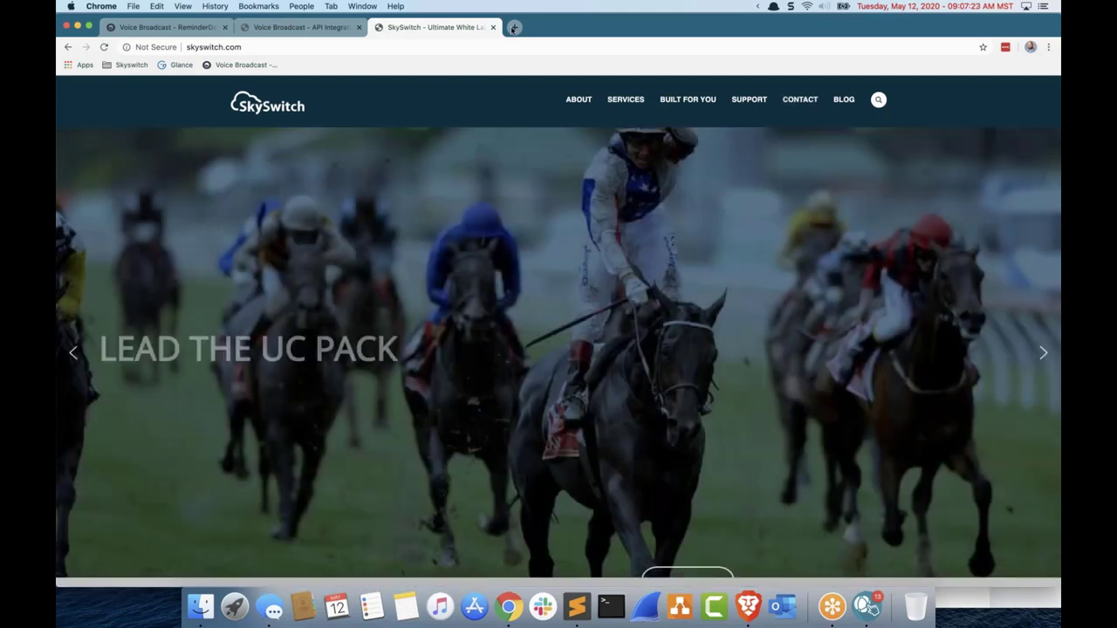
left_click(851, 101)
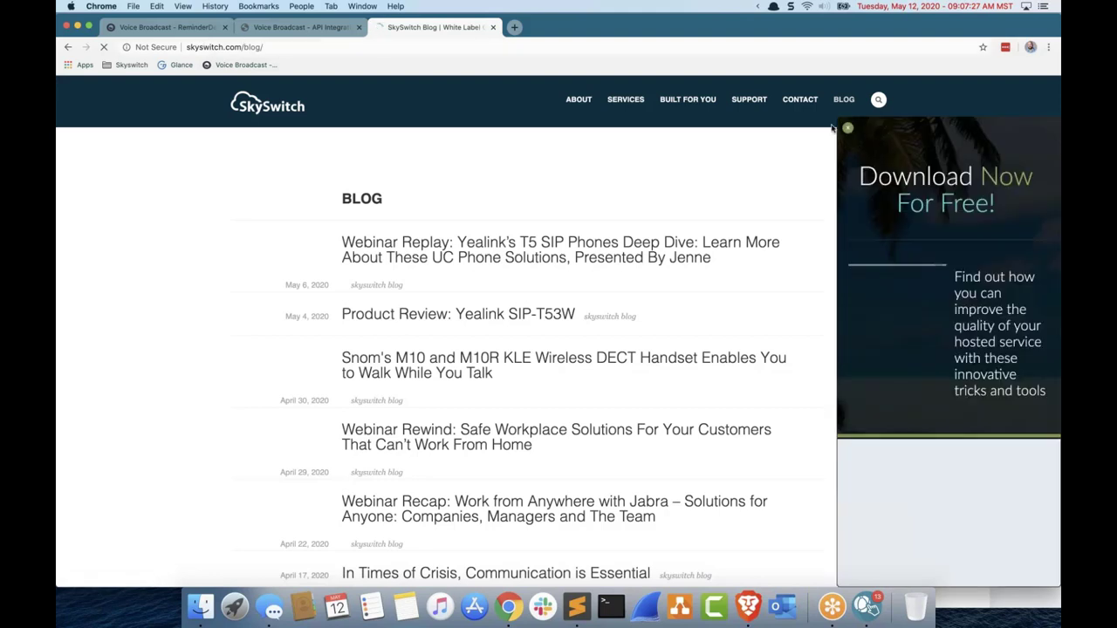
left_click(847, 88)
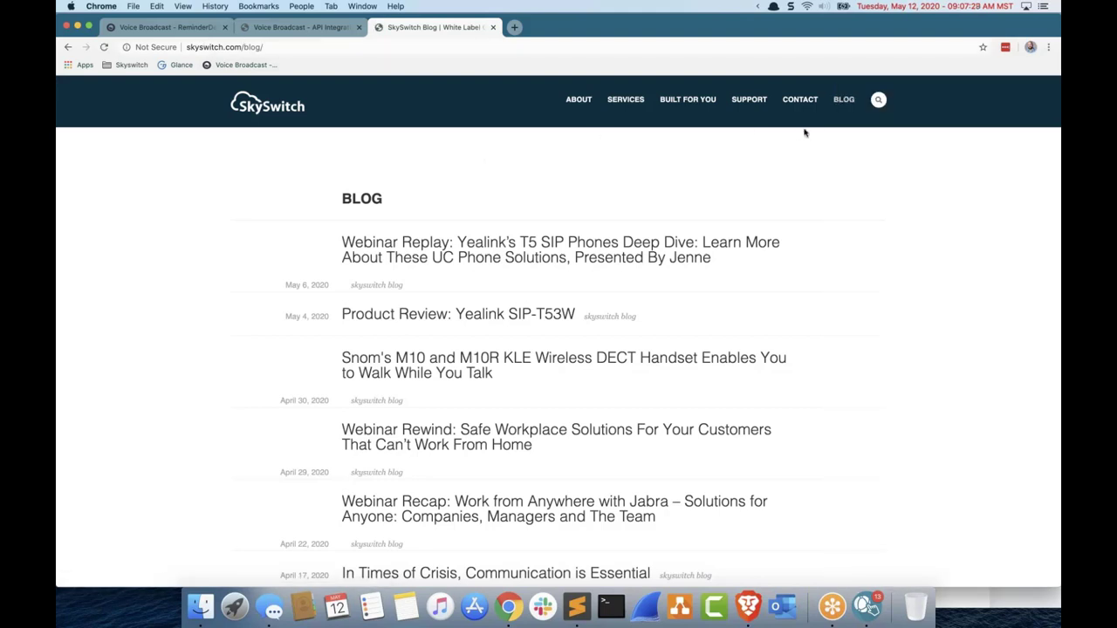
Step: Search the site for 'appointment reminder' and scroll through the results
left_click(880, 100)
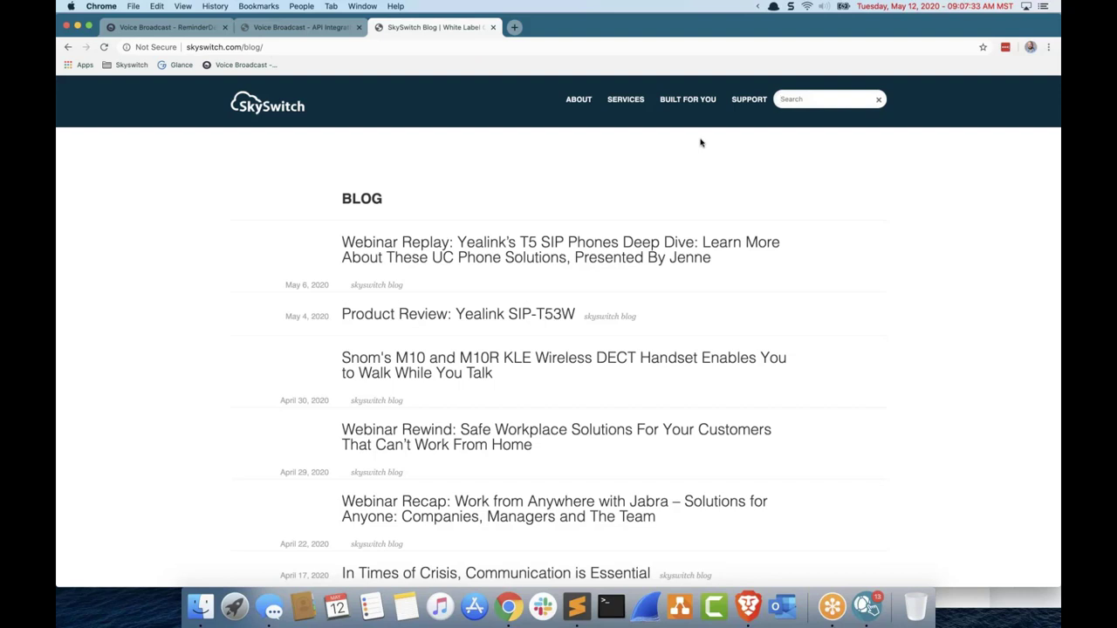
type("appointment reminder")
key("Return")
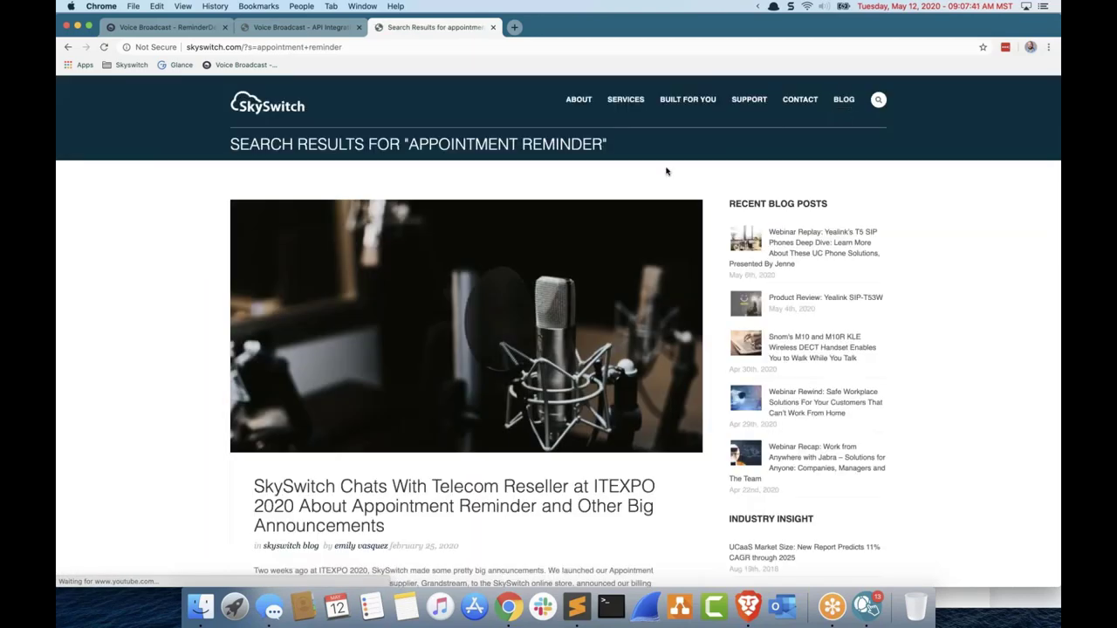
scroll(666, 171, "down", 10)
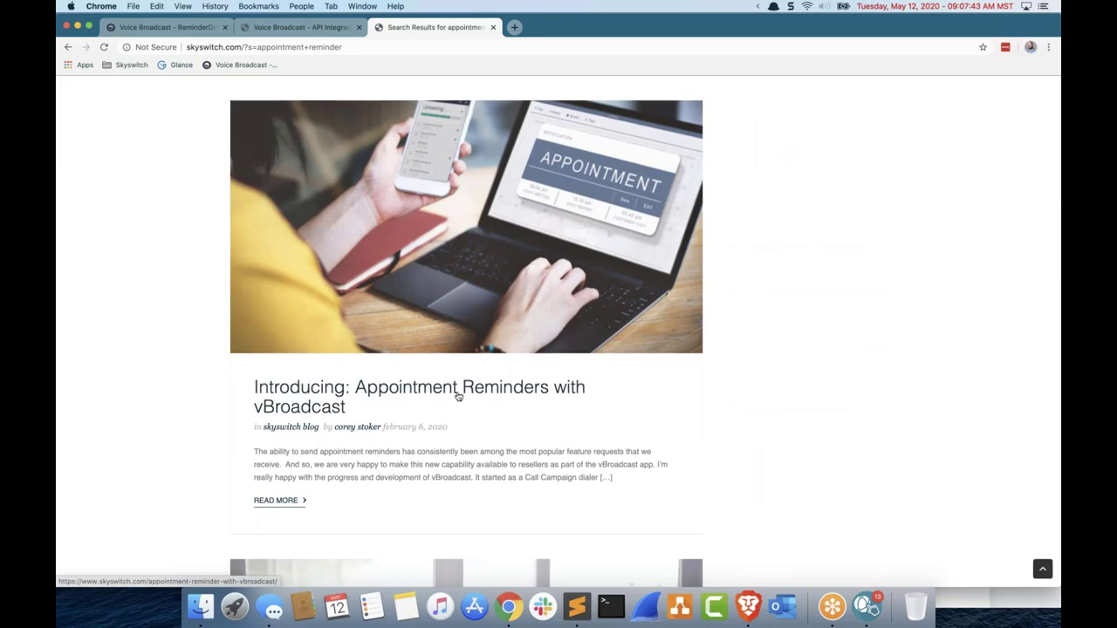
Step: Open docs.skyswitch.com in a new tab, search 'vbroadcast', and open the Configure vBroadcast article
left_click(515, 28)
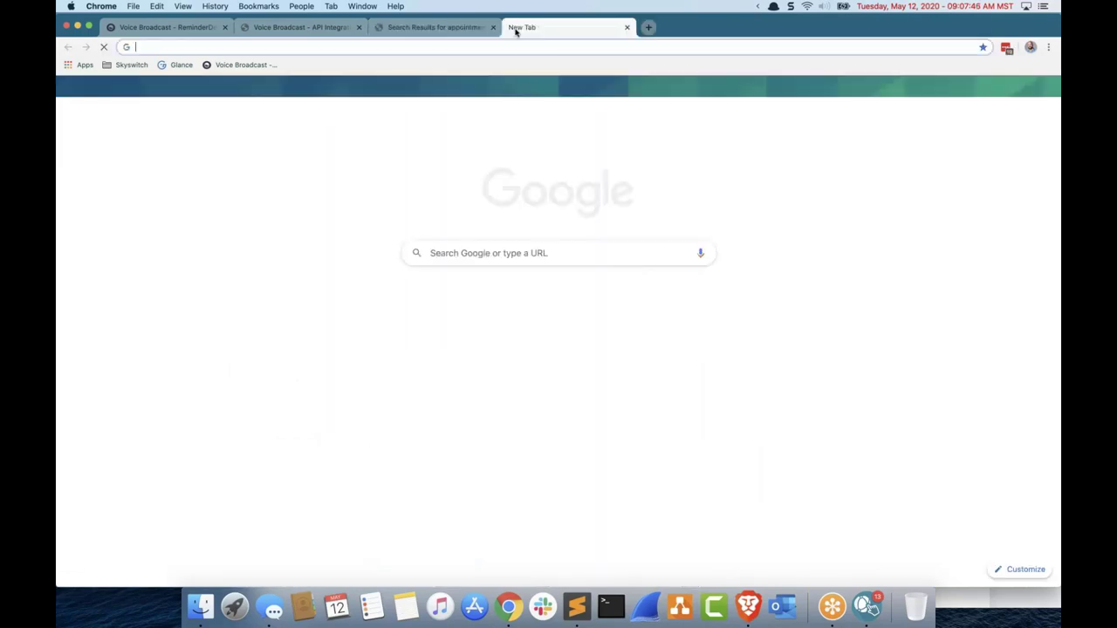
type("docs.skyswitch.com")
key("Return")
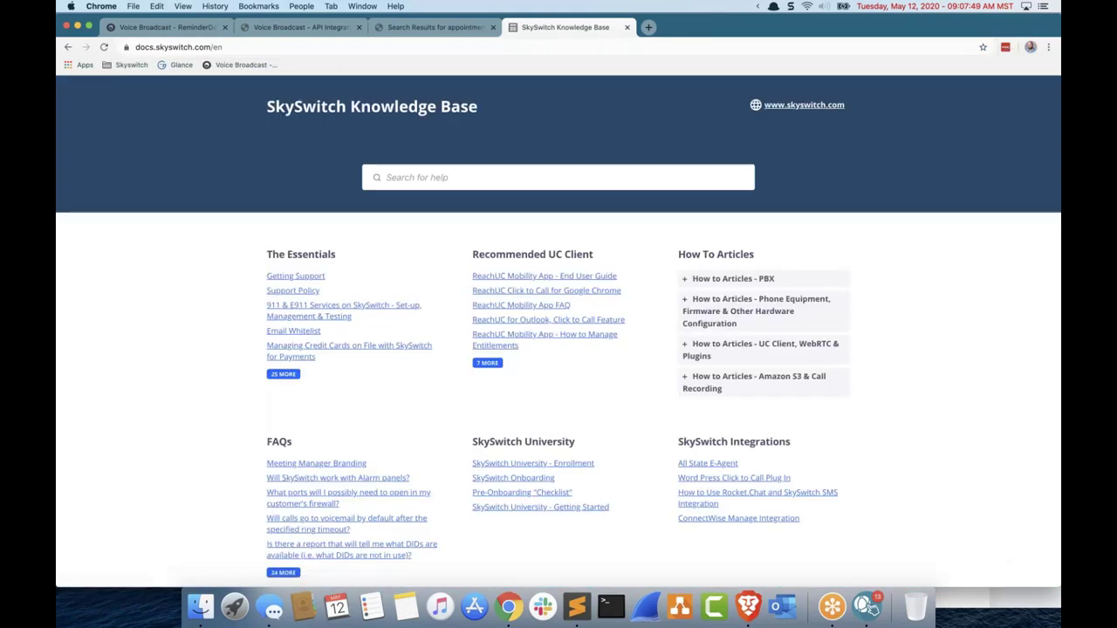
left_click(450, 183)
type("vbroa")
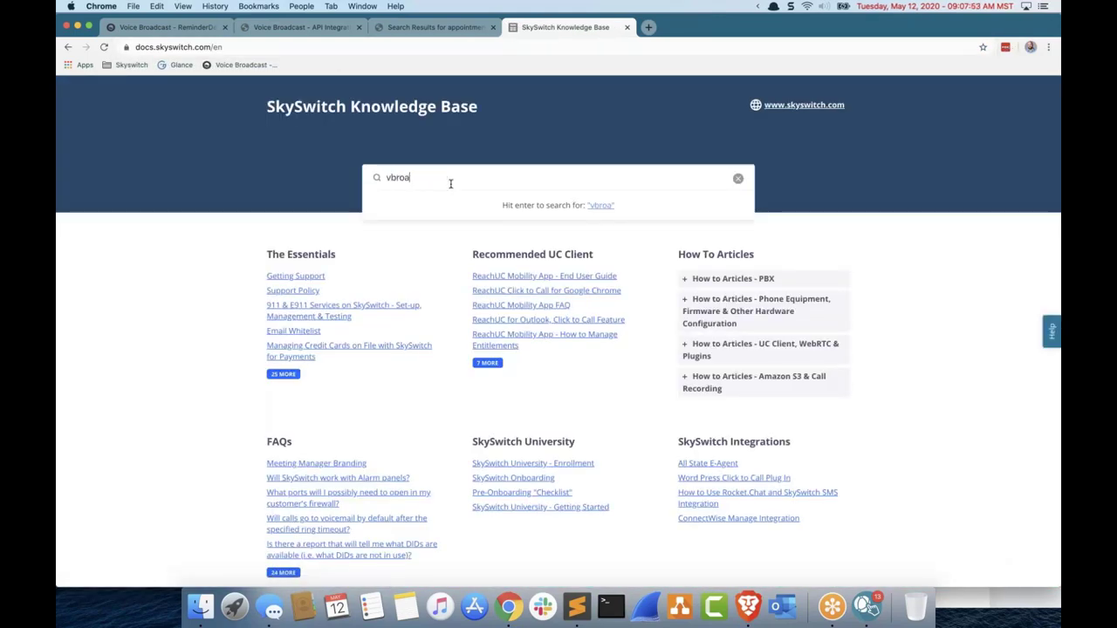
type("dcast")
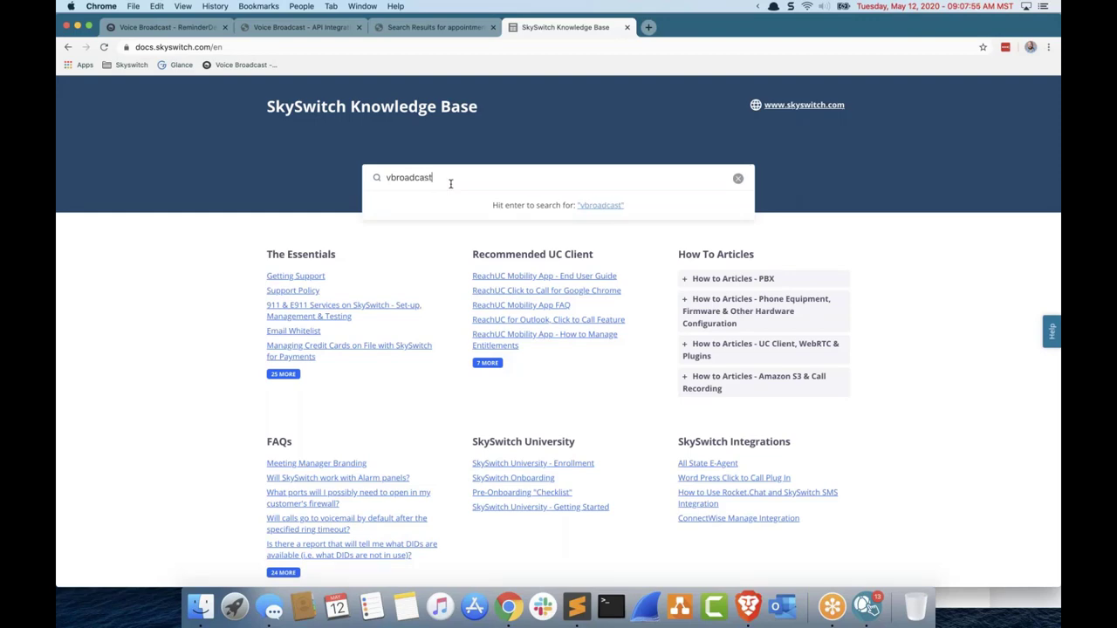
left_click(409, 203)
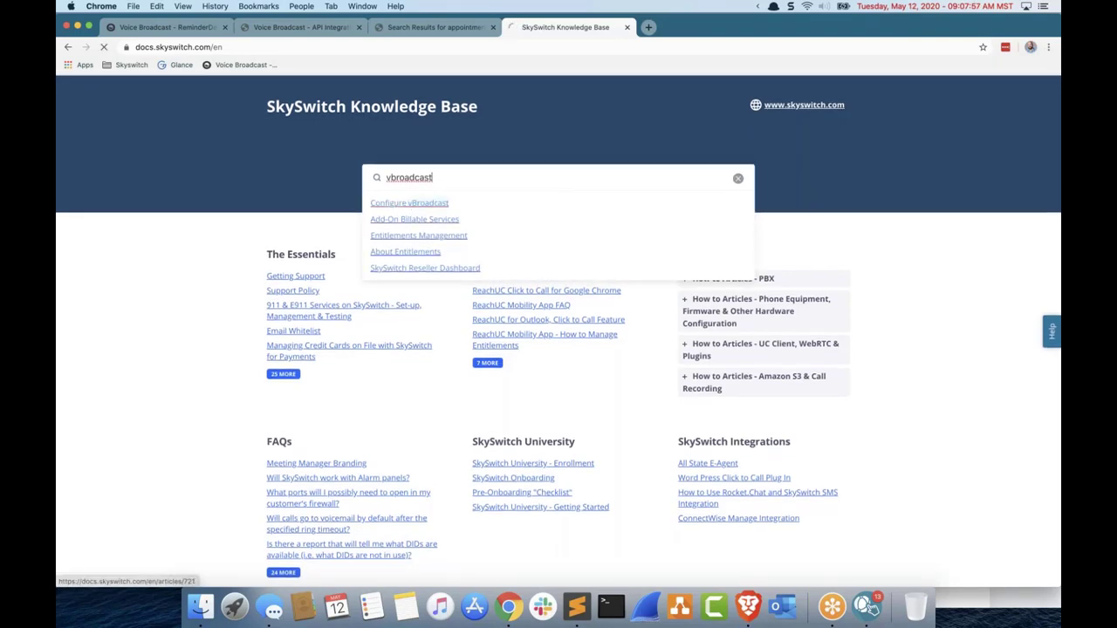
Step: Read the article's Appointment Reminders section, then return to the Reminder Detailed Report tab
scroll(541, 288, "down", 3)
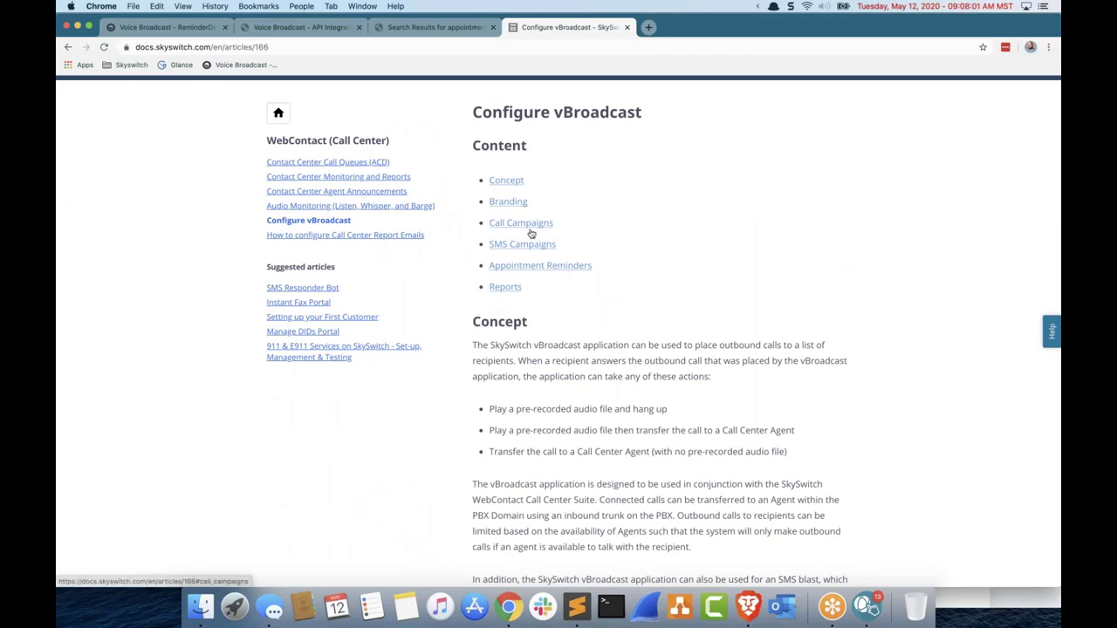
left_click(537, 266)
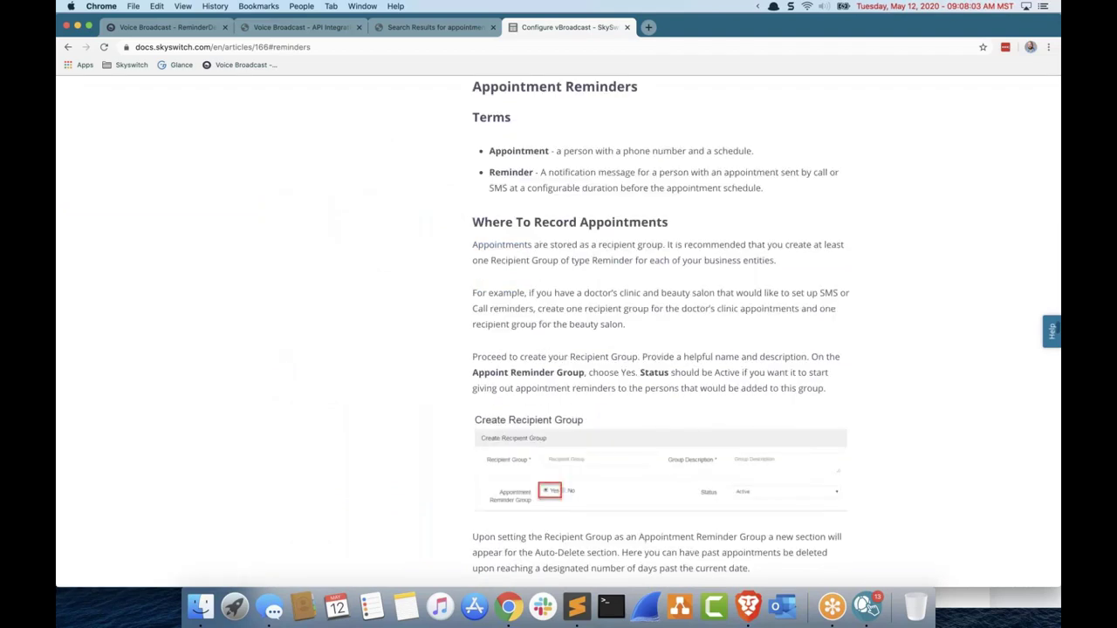
scroll(655, 318, "down", 5)
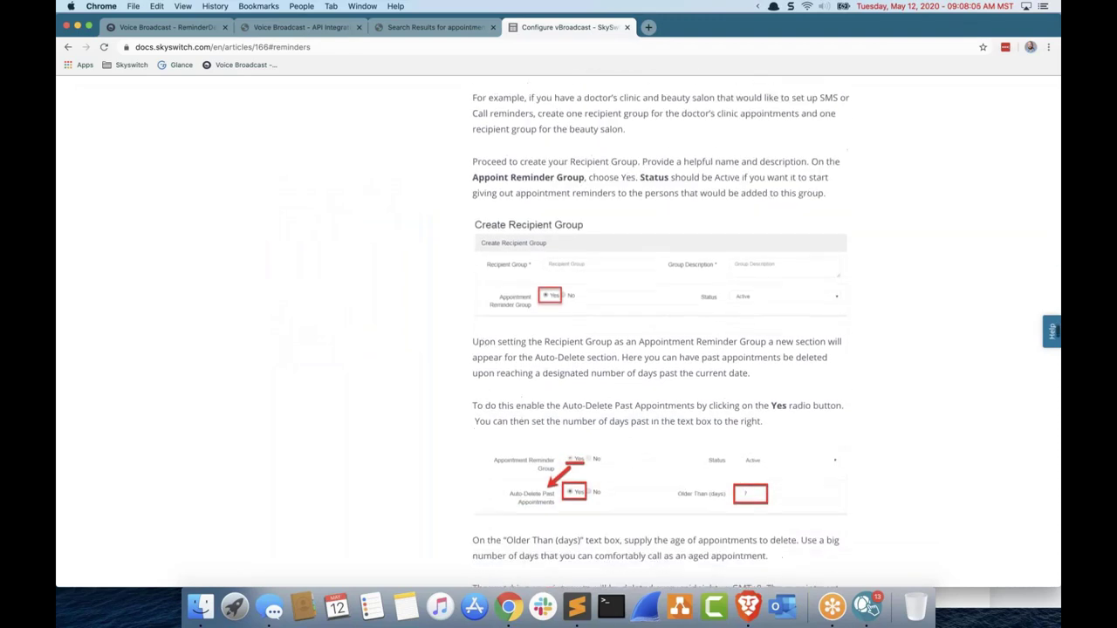
scroll(655, 332, "down", 5)
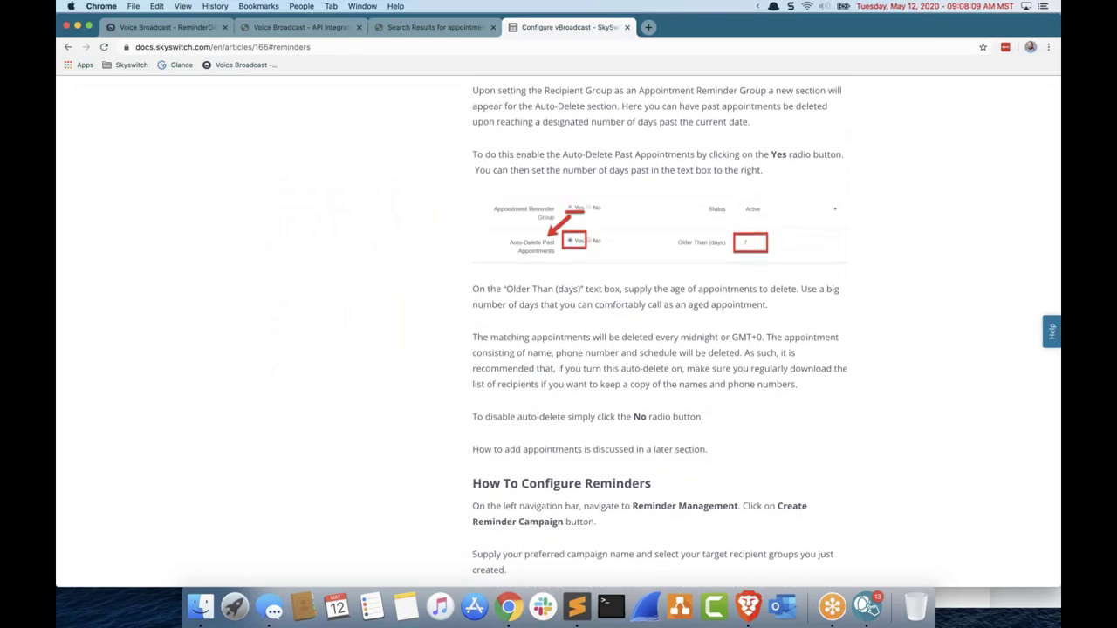
scroll(654, 331, "down", 12)
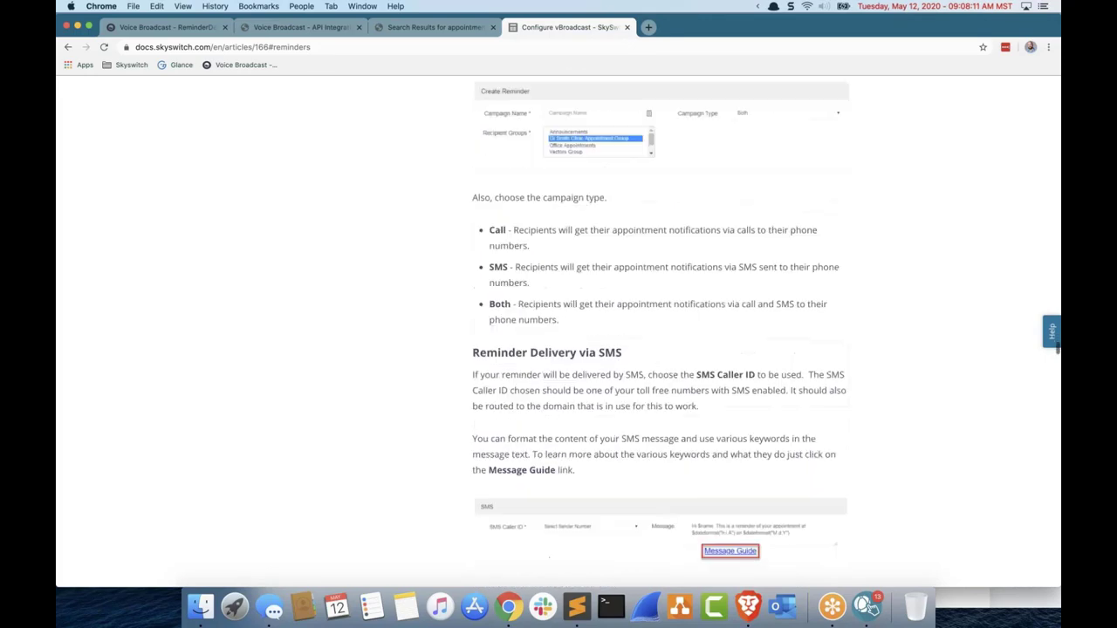
scroll(655, 331, "down", 10)
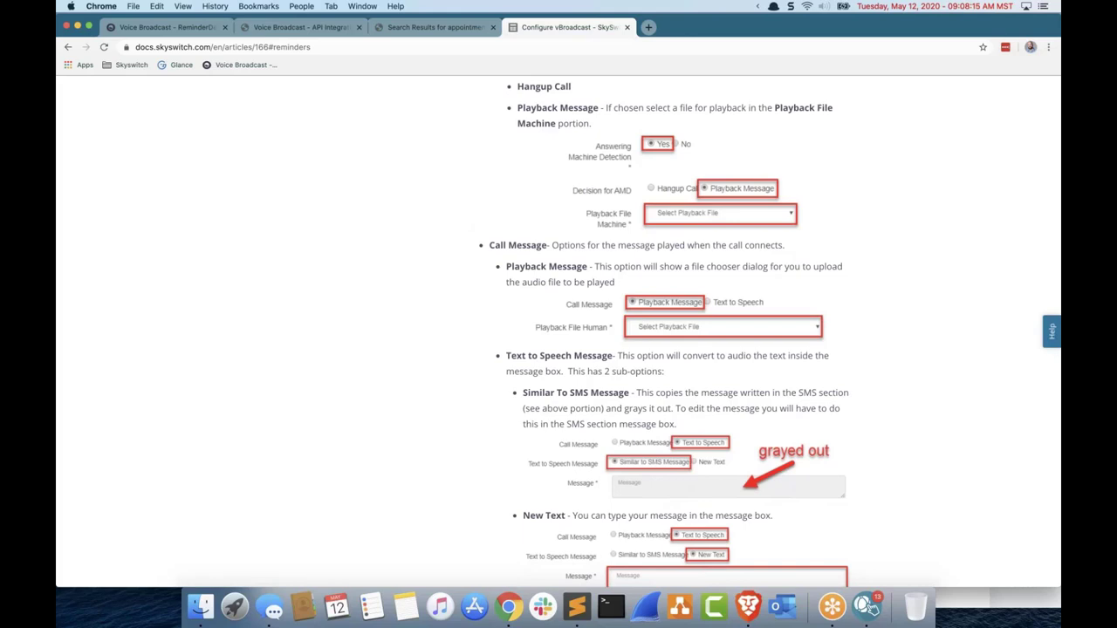
scroll(655, 331, "down", 5)
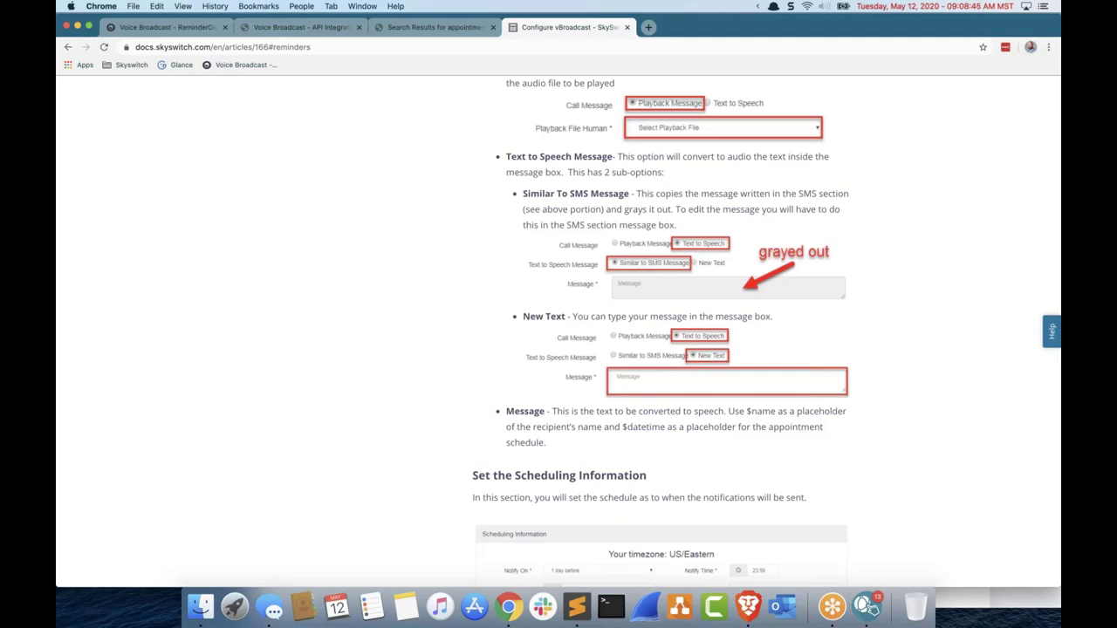
scroll(137, 114, "up", 1)
left_click(162, 27)
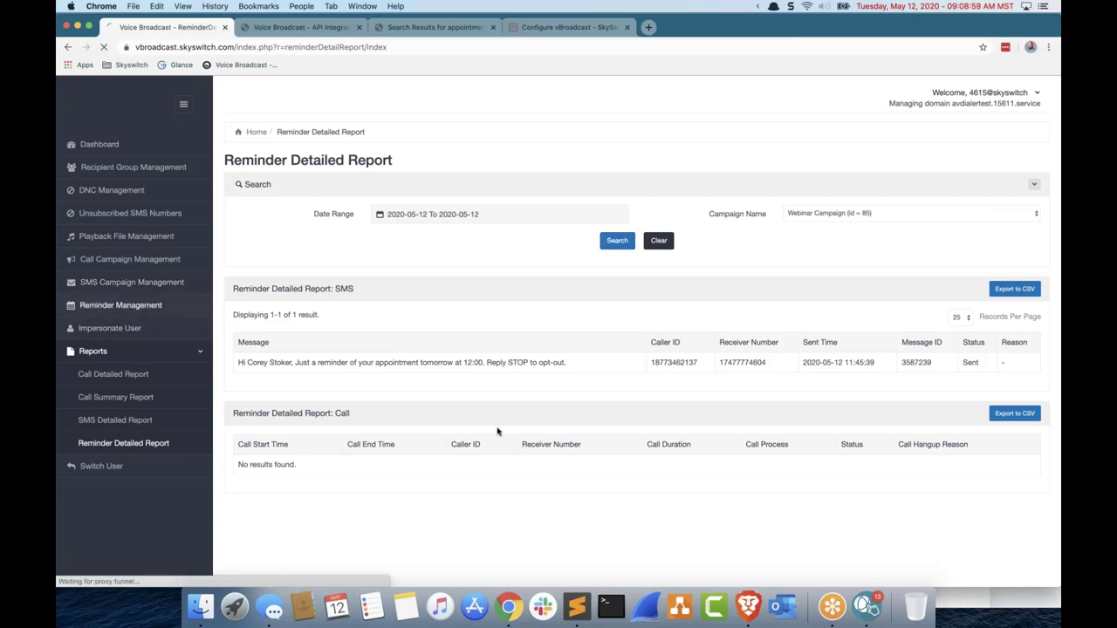
Step: Edit the Webinar Campaign reminder and set its Call Message to Playback Message
left_click(126, 304)
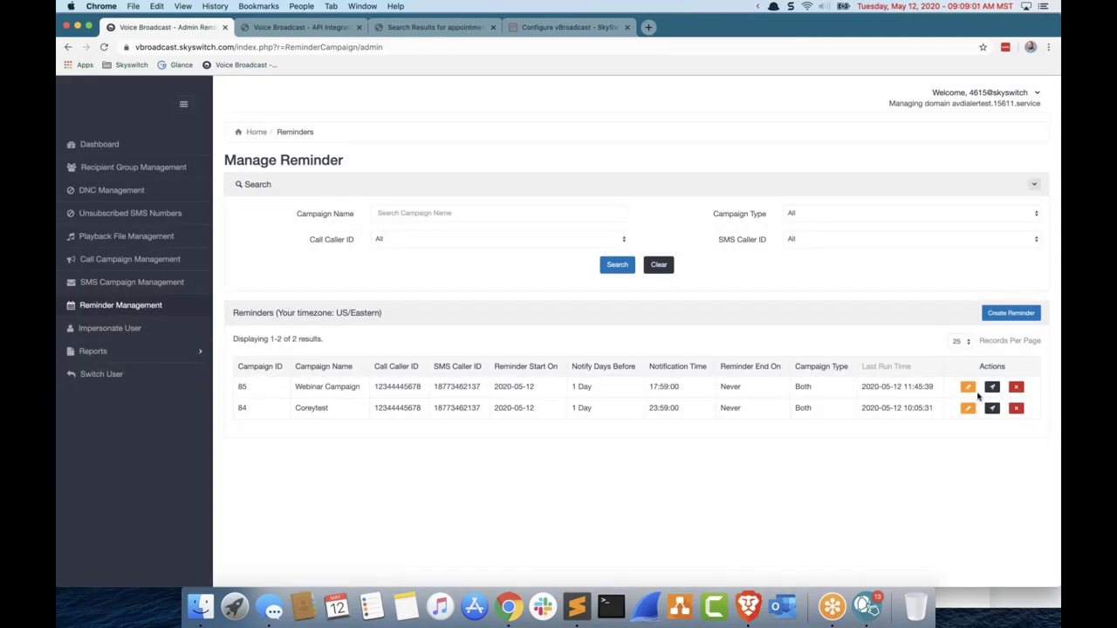
left_click(968, 387)
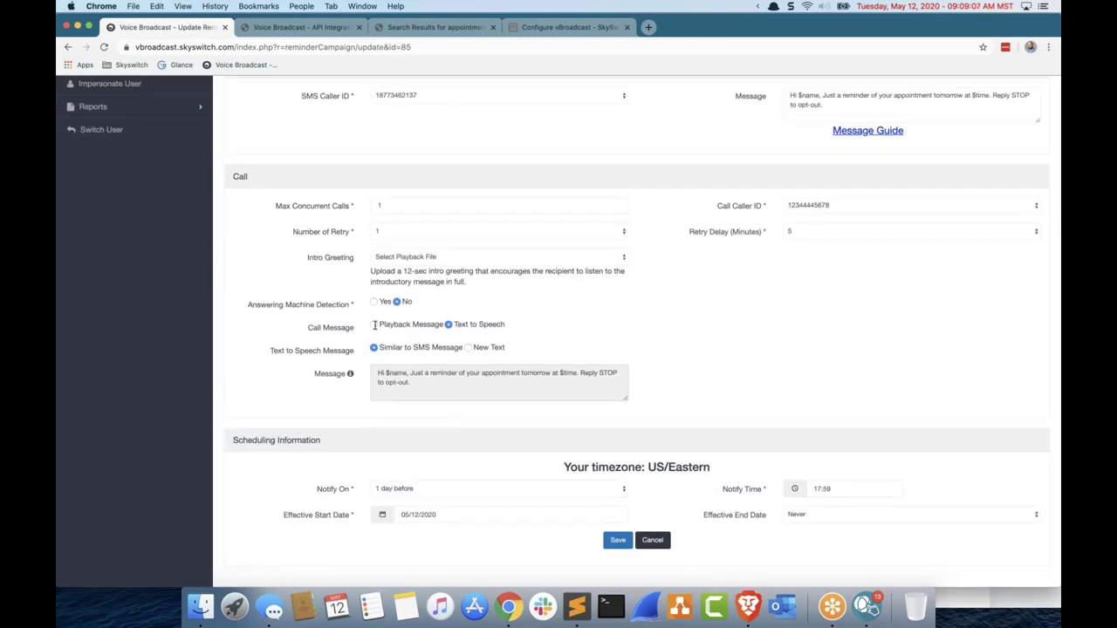
left_click(374, 325)
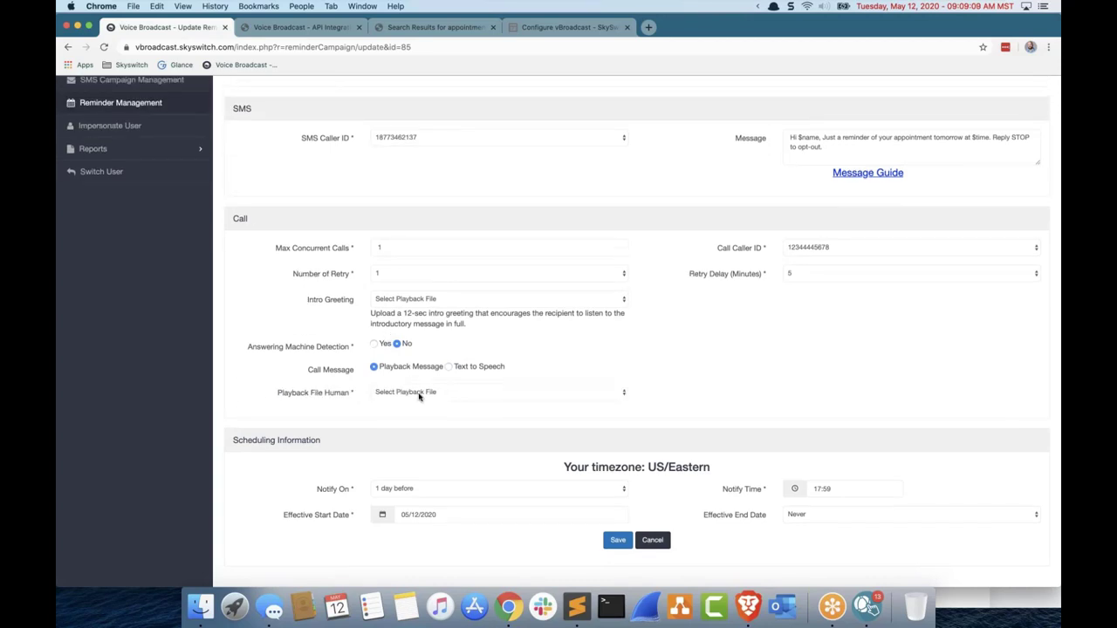
Step: Choose Upload New Playback File for answered calls, then cancel the file browser without uploading
left_click(419, 395)
left_click(418, 402)
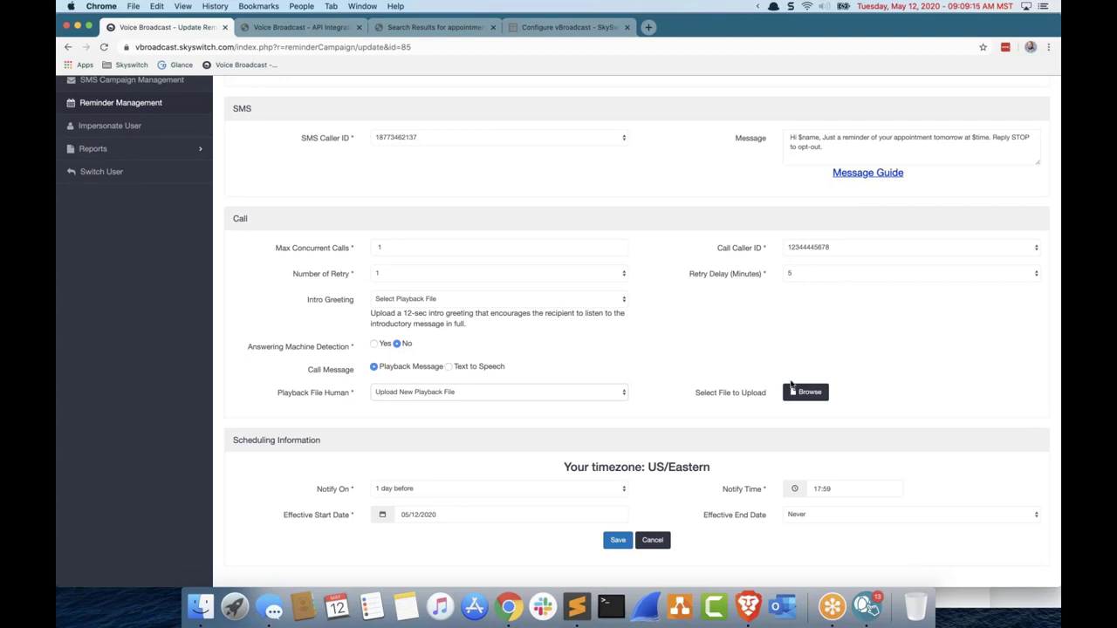
left_click(801, 392)
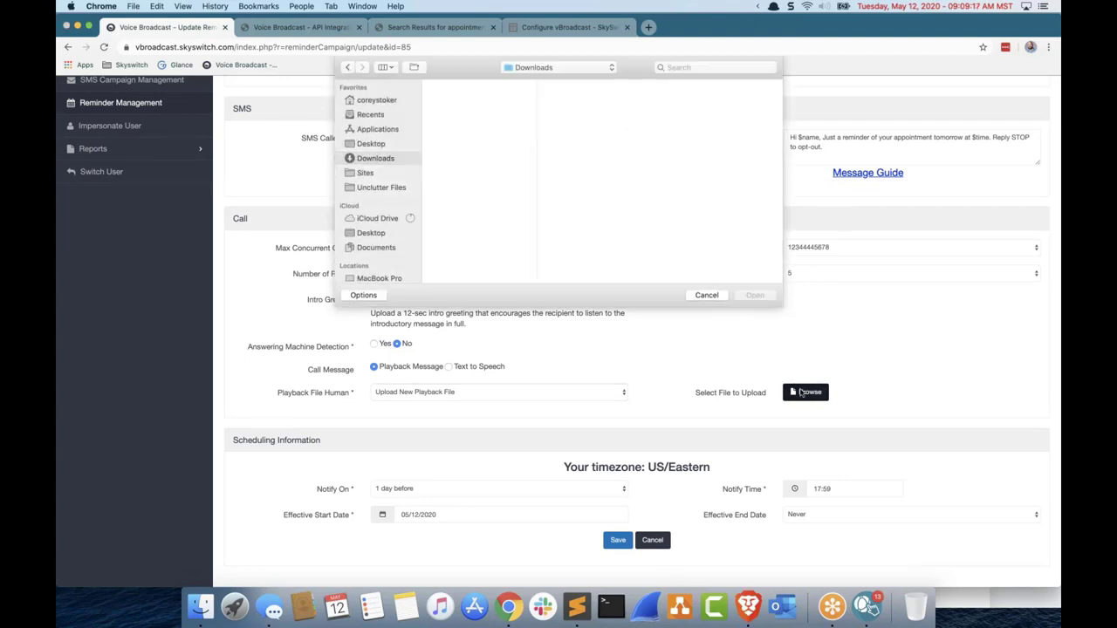
left_click(707, 295)
scroll(201, 220, "up", 1)
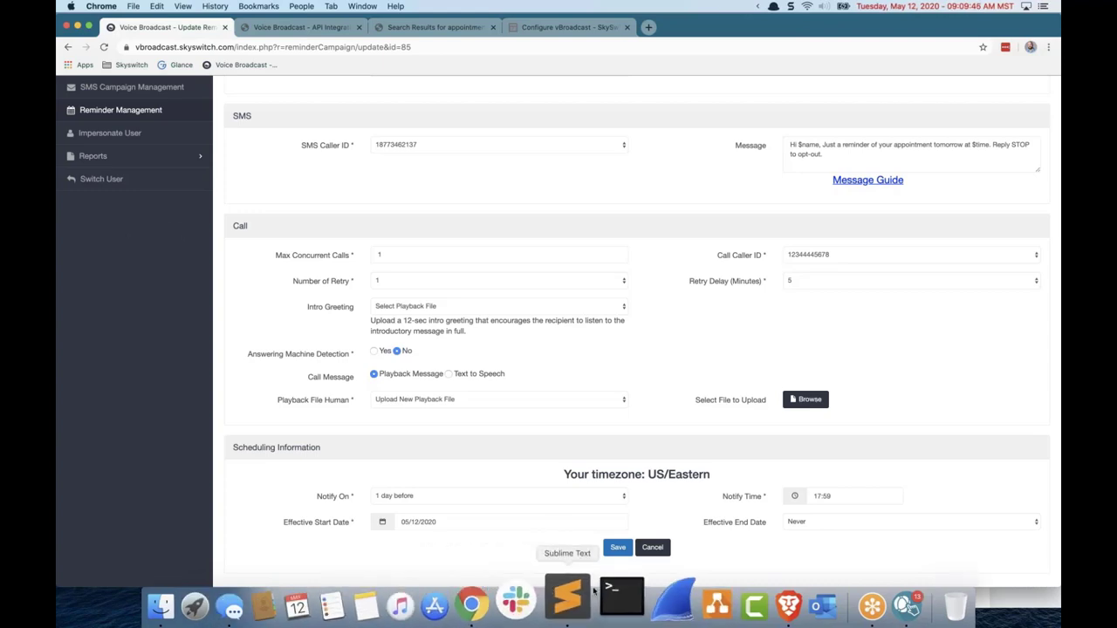
Step: Load skyswitch.com/schedule-corey in a new tab, then return to the Swag Packs slide
left_click(648, 27)
type("skyswi")
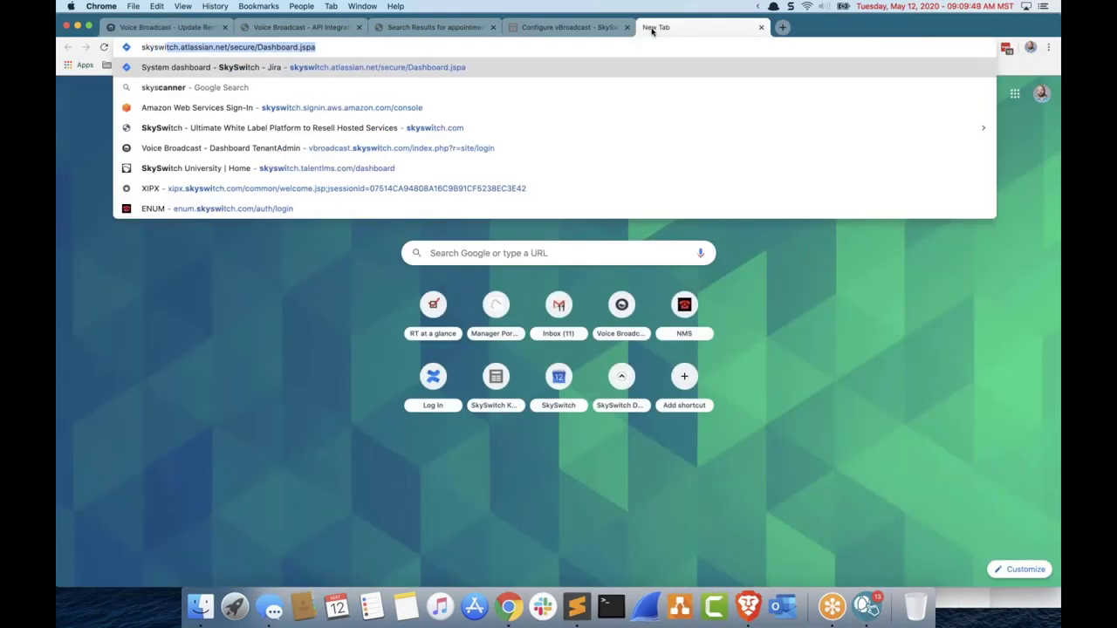
type("tch.com/schedule-")
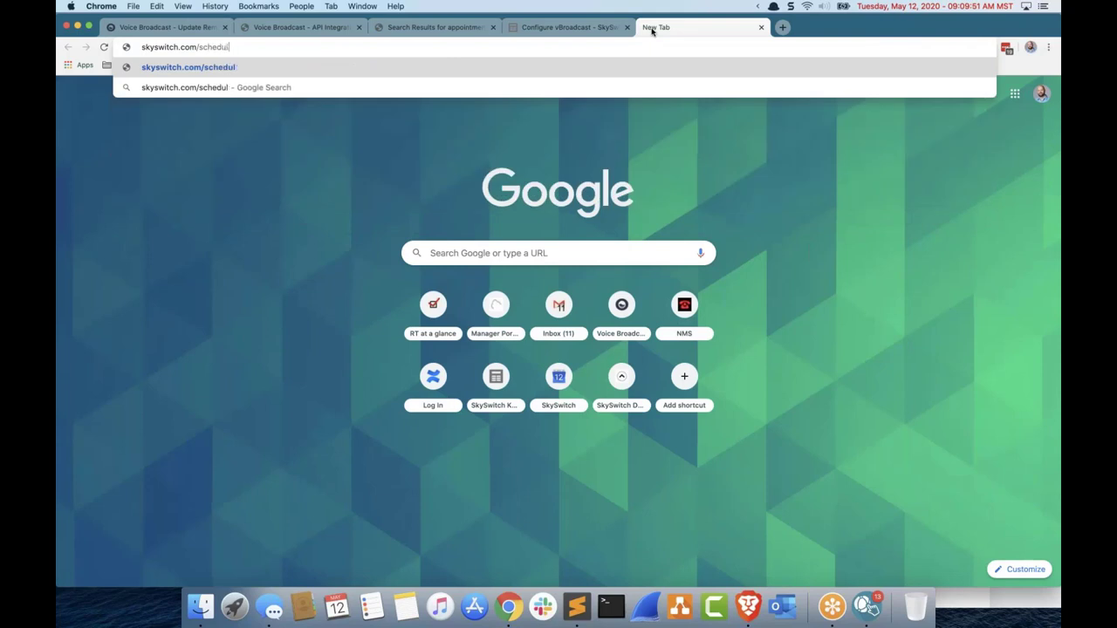
type("corey")
key("Return")
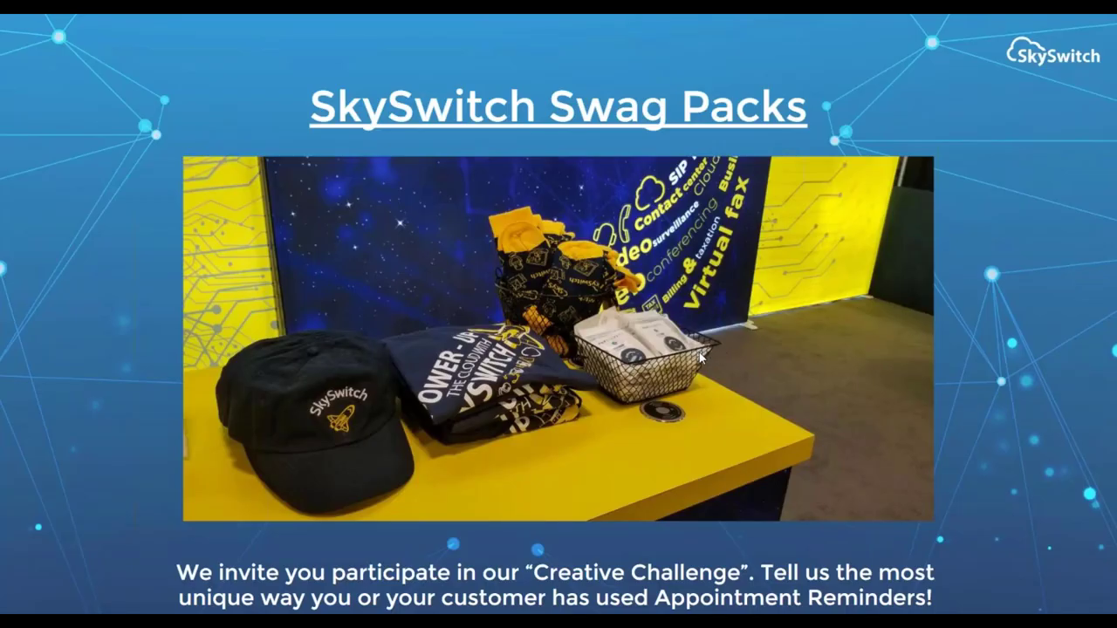
mouse_move(24, 408)
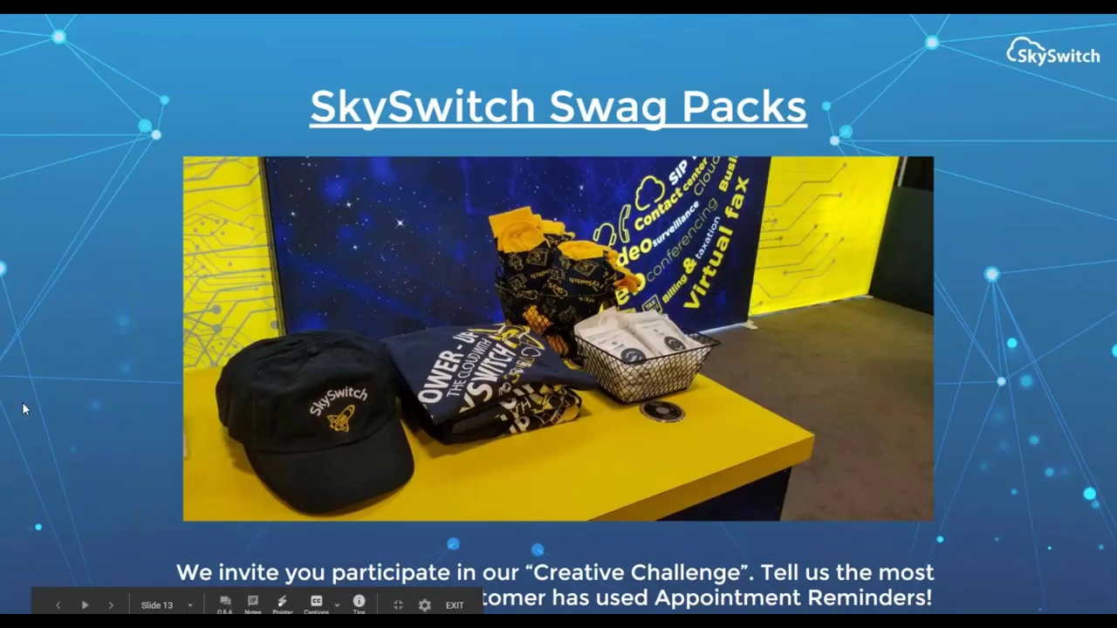